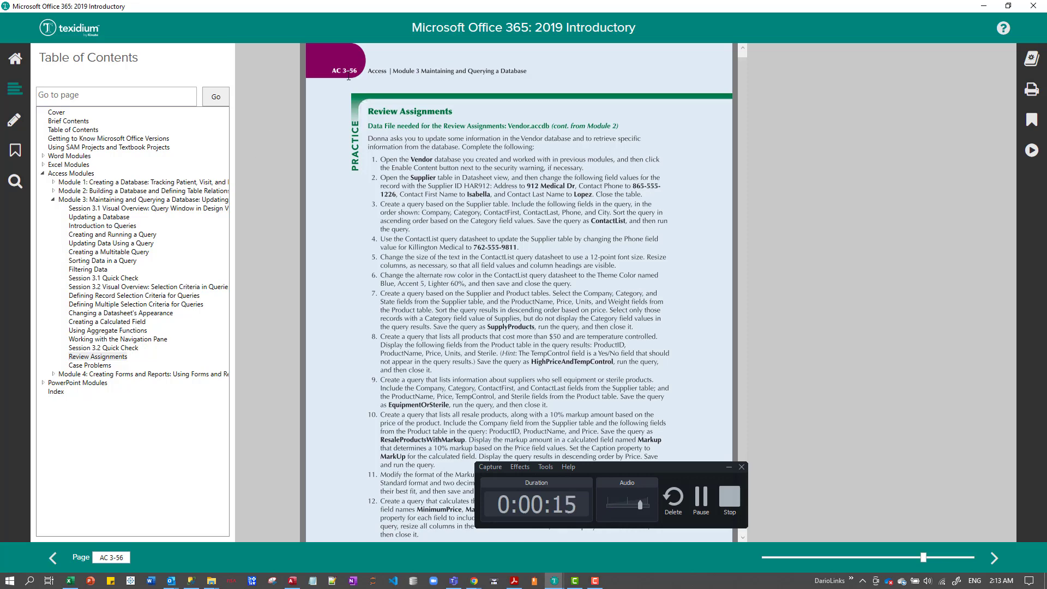
# Read through the Access Module 3 Review Assignments and continue to Case Problem 1 on page AC 3-57.
pyautogui.moveTo(343, 71); pyautogui.dragTo(368, 70)
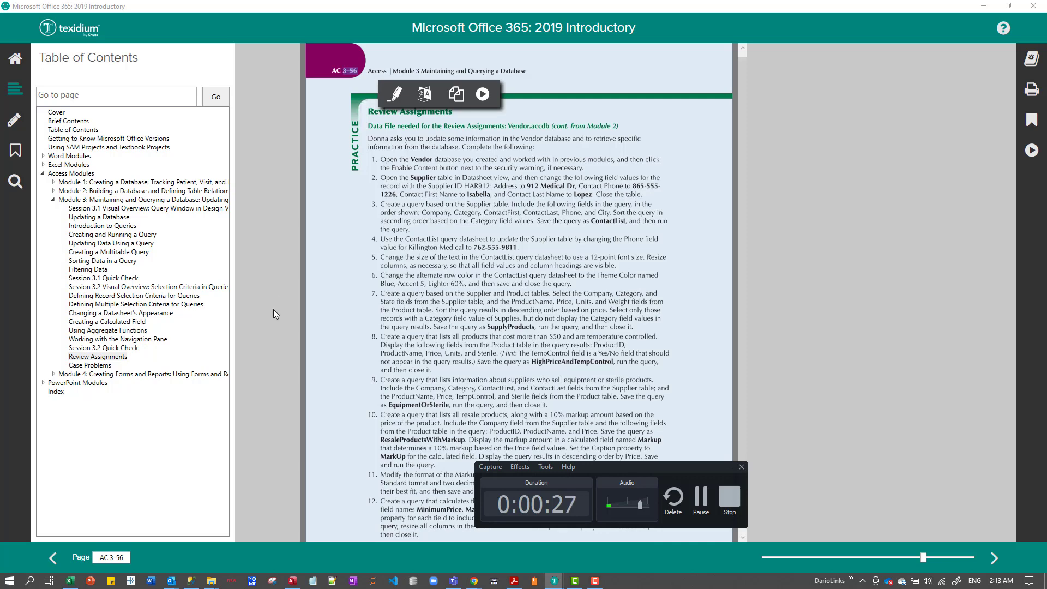
pyautogui.click(100, 366)
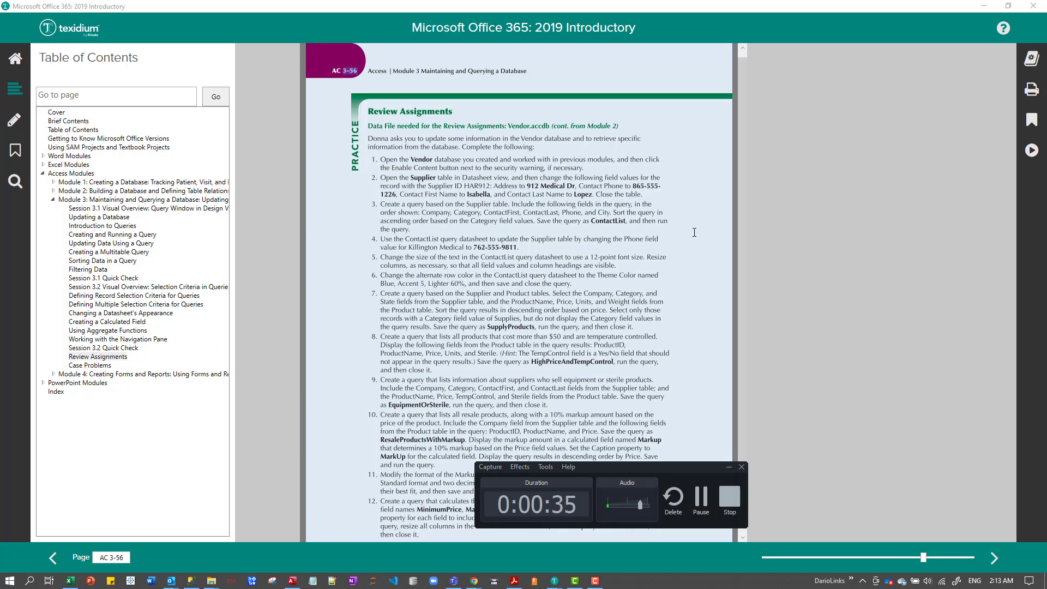
pyautogui.scroll(-1, 810, 303)
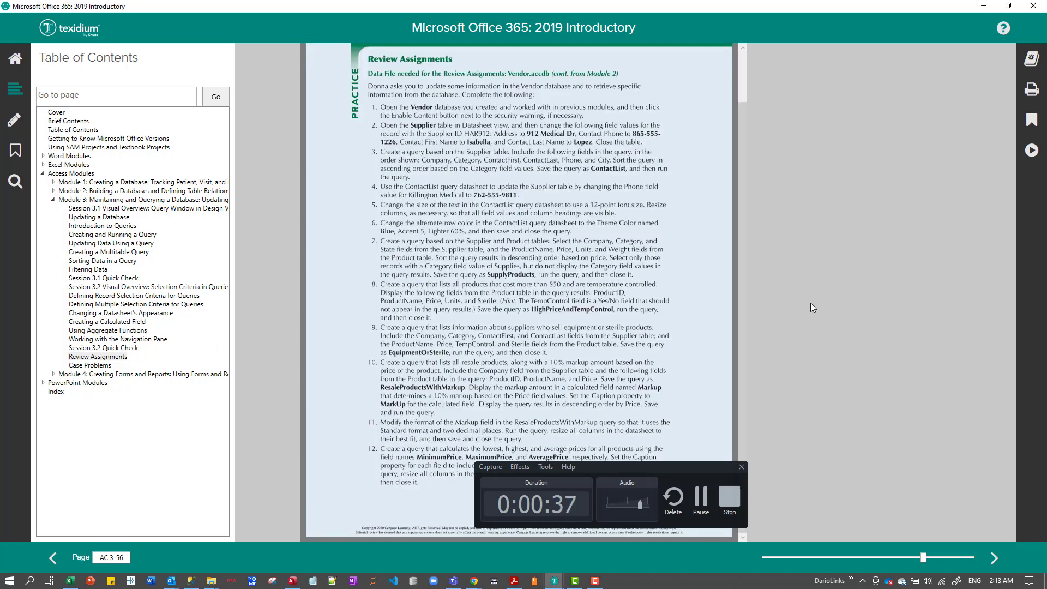
pyautogui.scroll(-1, 810, 303)
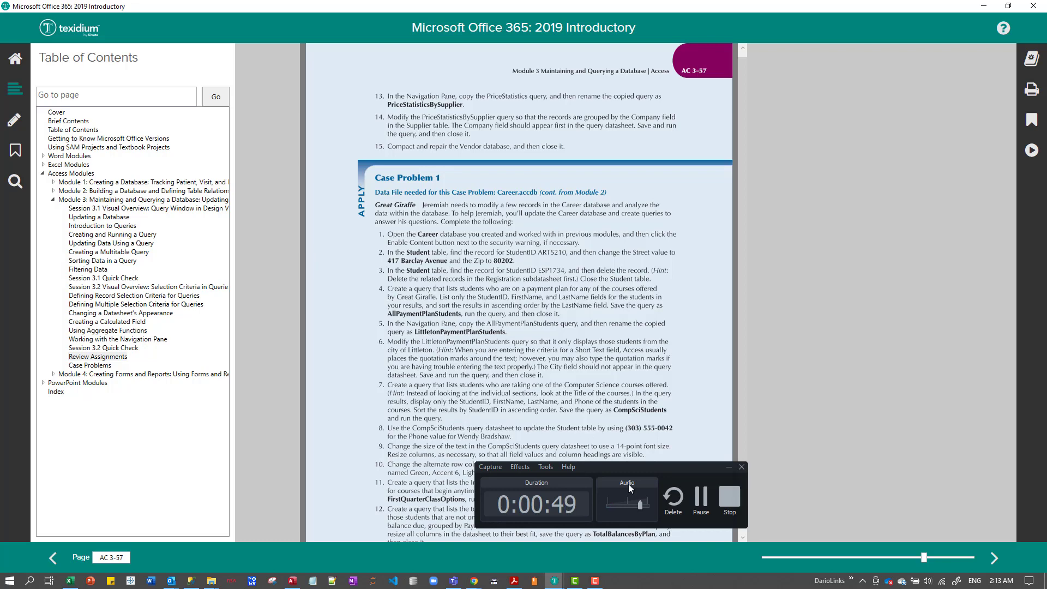
pyautogui.click(704, 498)
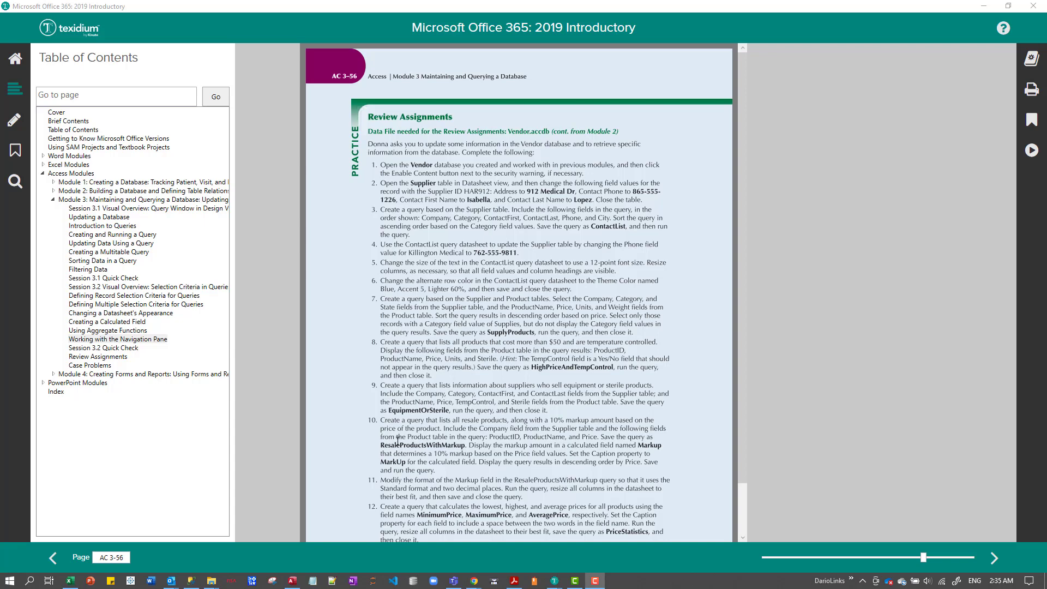
# Switch to Access with the recent database Vendor.accdb open, and place its window below the first assignment instructions.
pyautogui.click(292, 581)
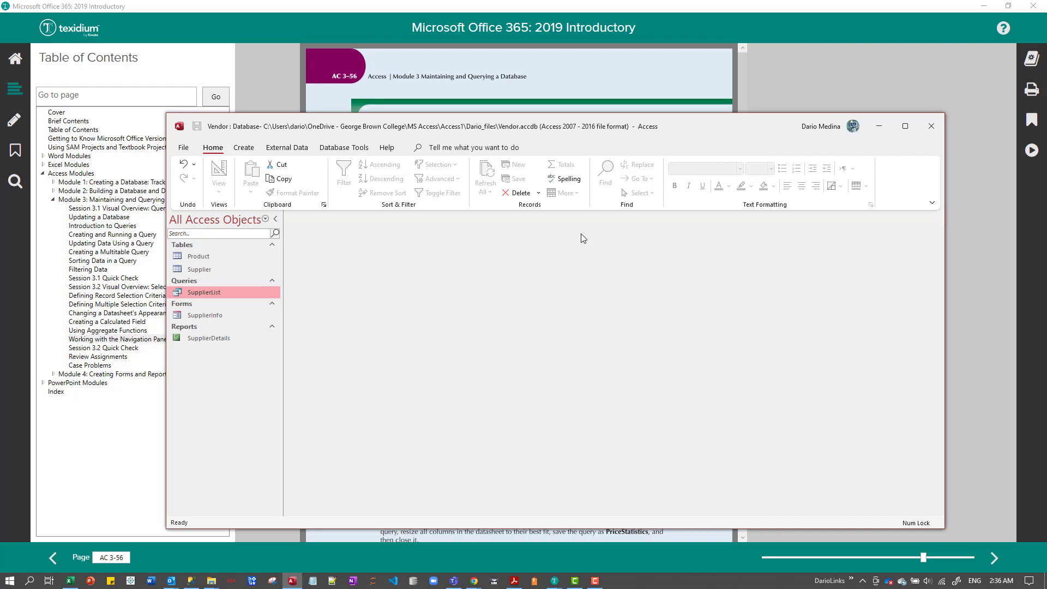
pyautogui.click(931, 127)
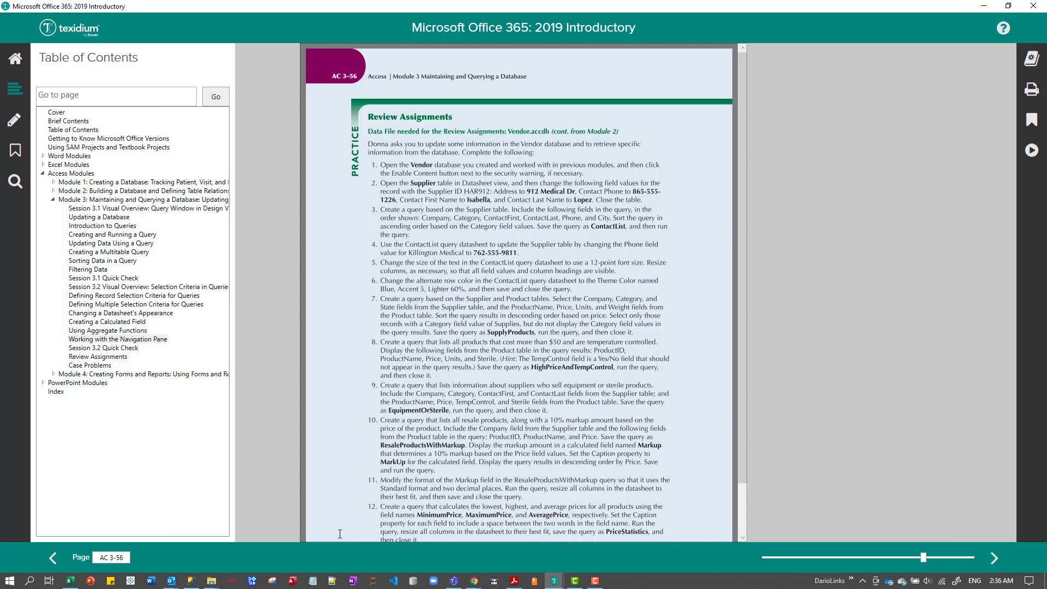
pyautogui.rightClick(294, 583)
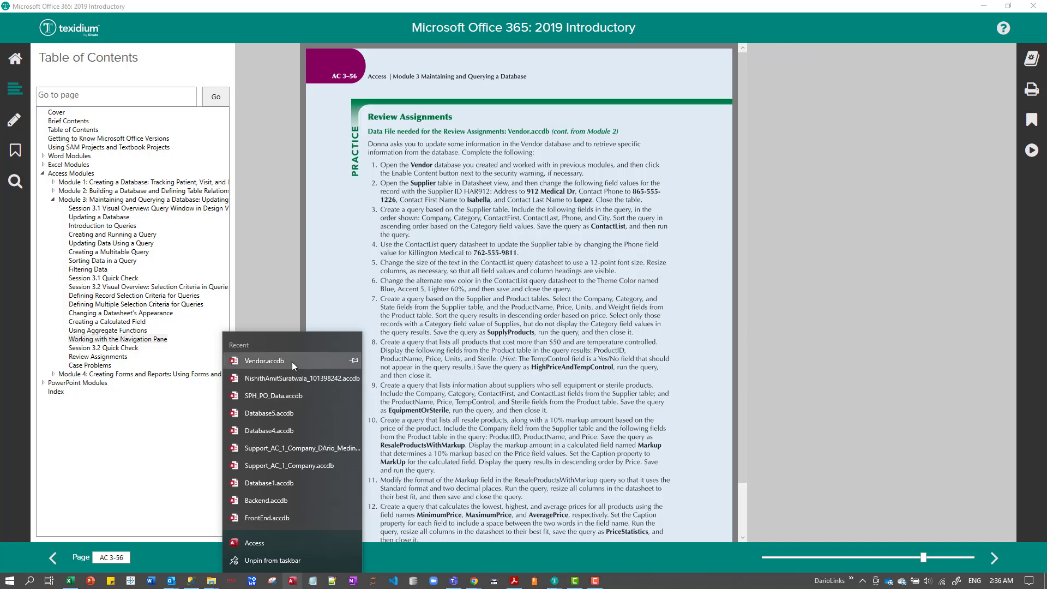
pyautogui.click(264, 360)
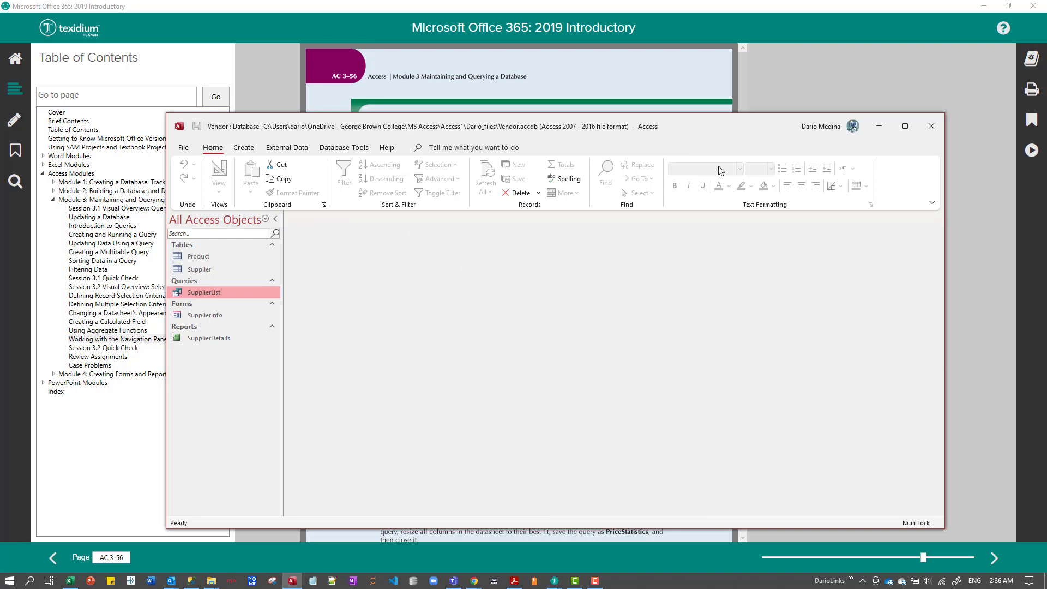
pyautogui.moveTo(729, 119); pyautogui.dragTo(702, 80)
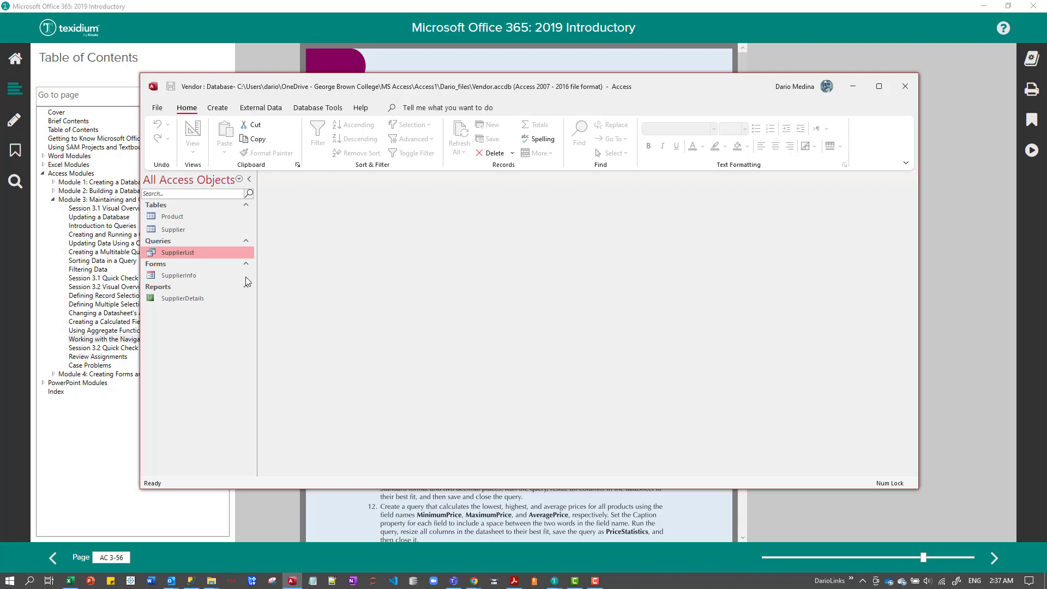
pyautogui.moveTo(738, 84); pyautogui.dragTo(792, 217)
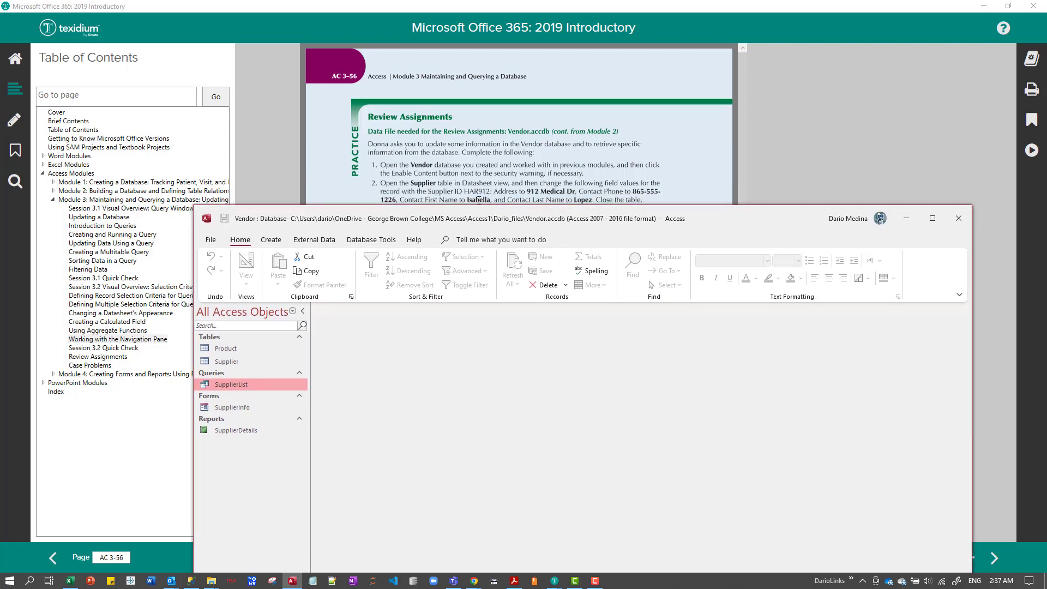
# Open the Supplier table in Design View and switch it to Datasheet View.
pyautogui.click(234, 362)
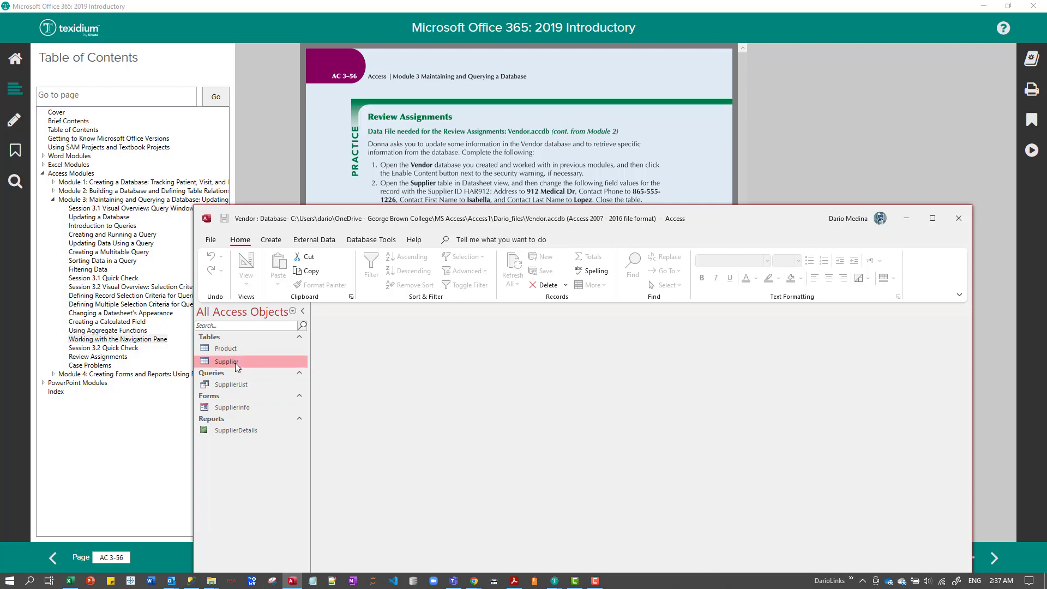
pyautogui.rightClick(230, 360)
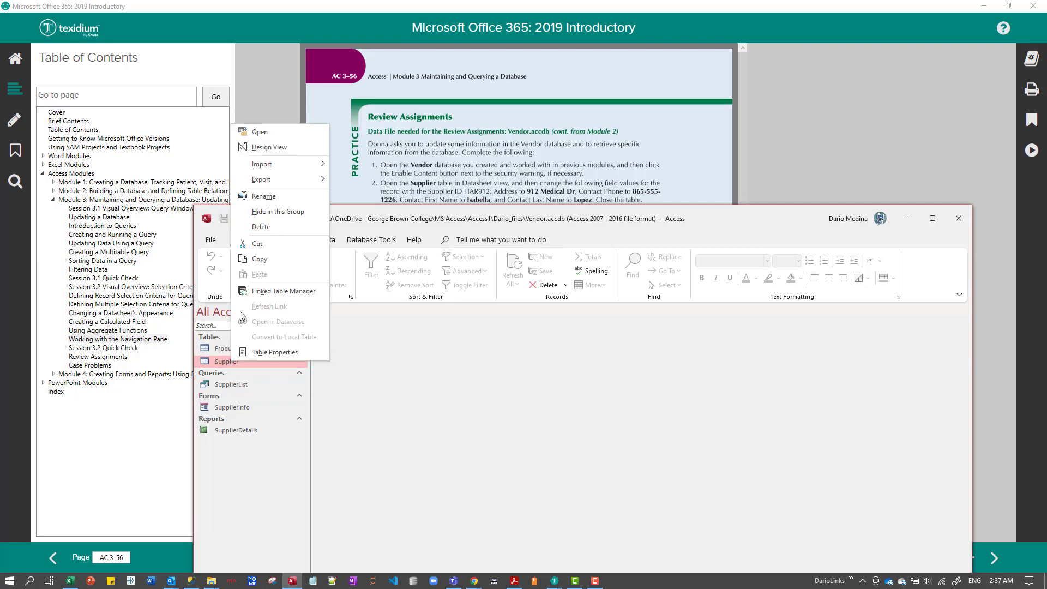
pyautogui.click(269, 147)
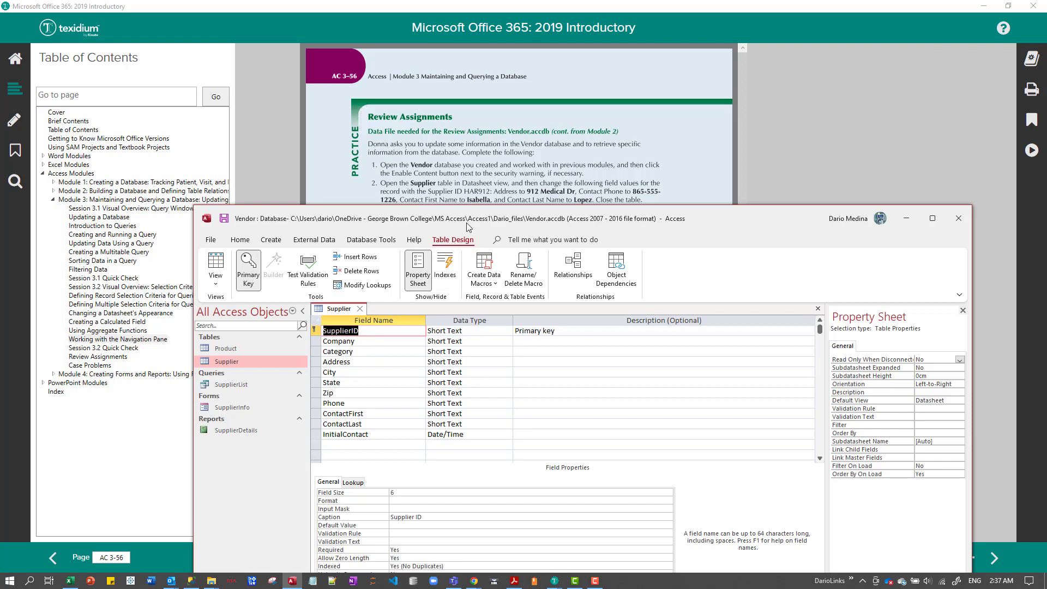
pyautogui.click(216, 280)
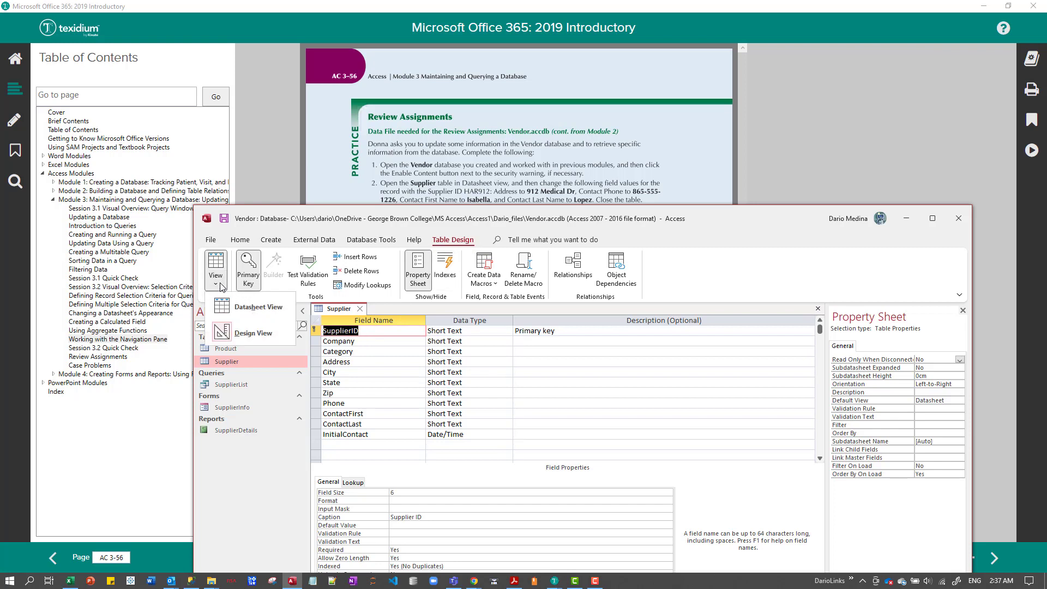
pyautogui.click(238, 312)
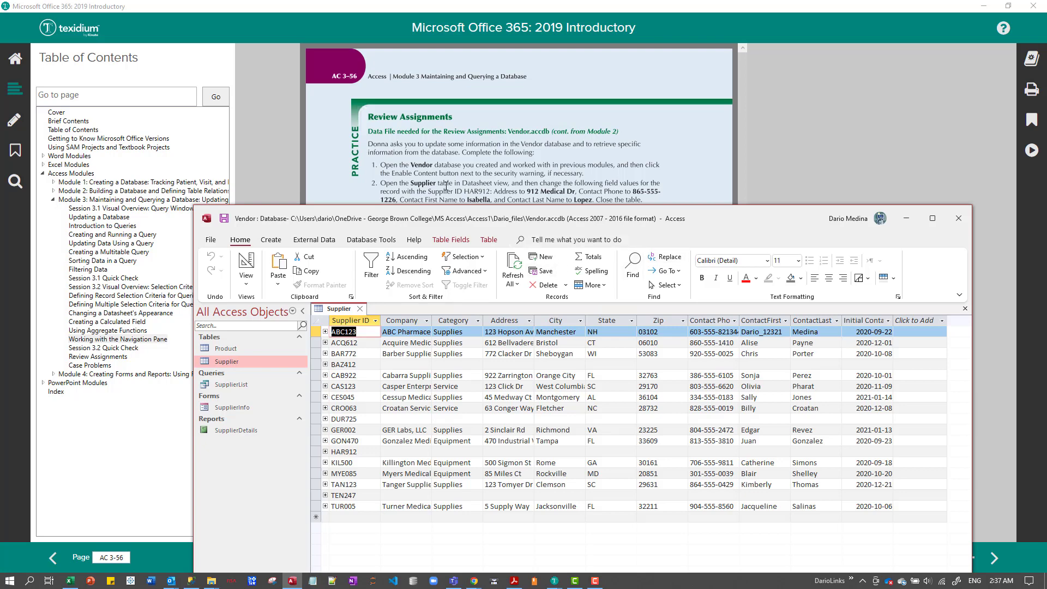
pyautogui.click(246, 280)
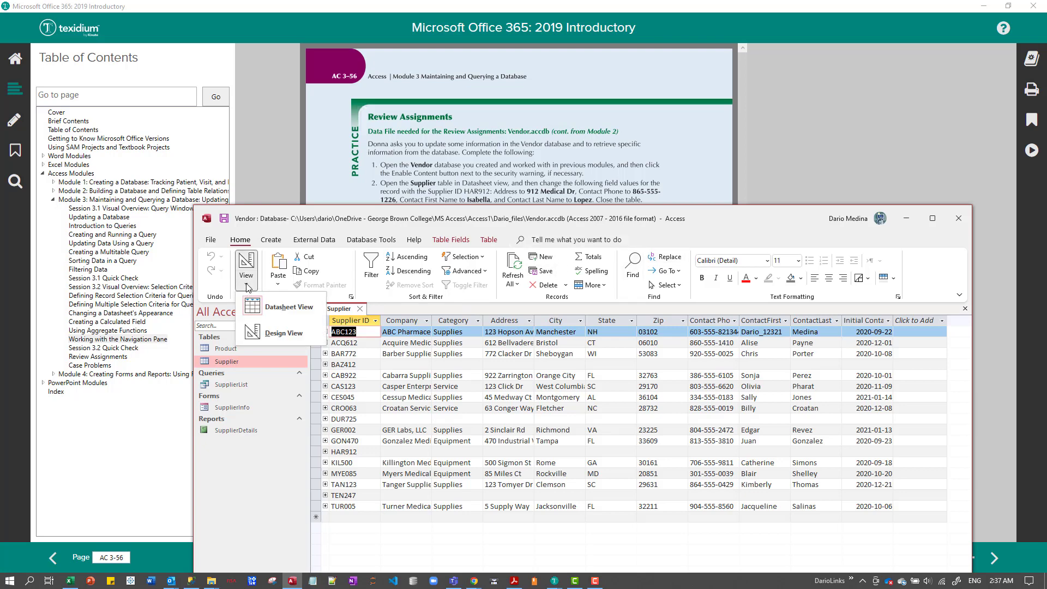
pyautogui.click(458, 357)
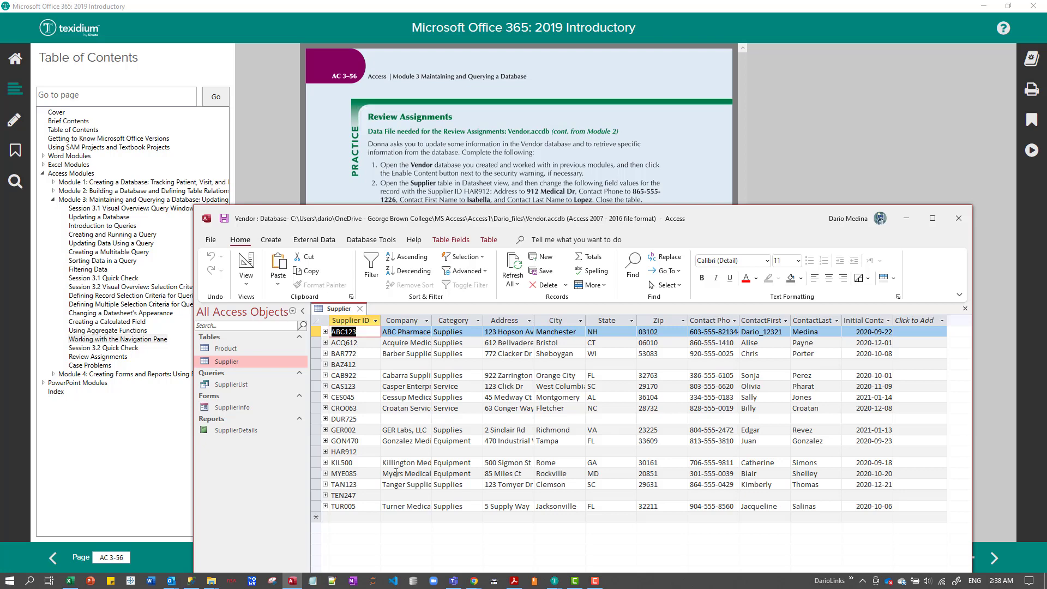
# Enter the street address given in instruction 2 in the Address field of supplier record HAR912.
pyautogui.click(392, 453)
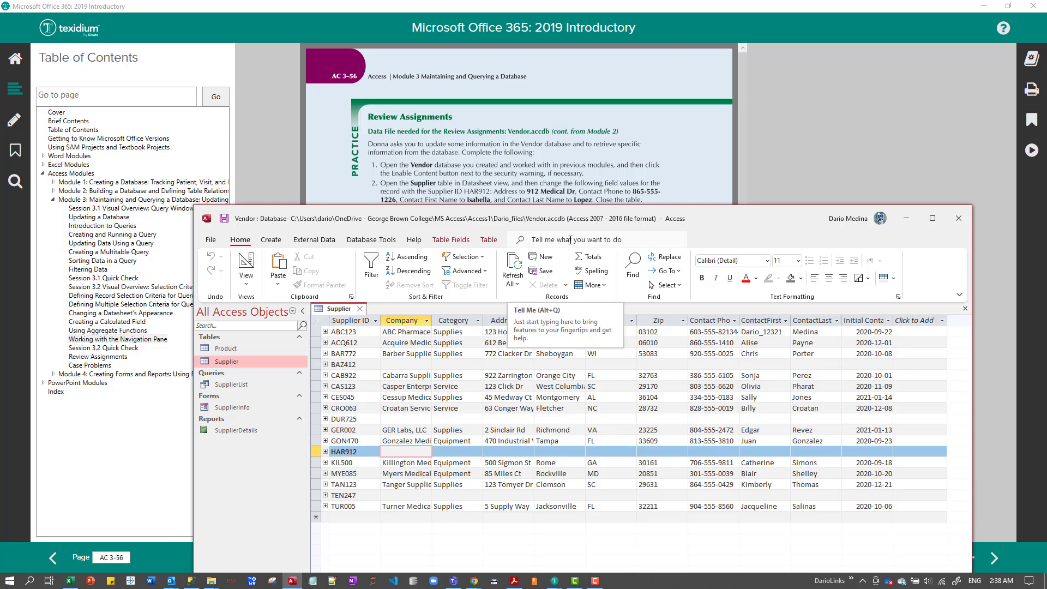
pyautogui.click(512, 452)
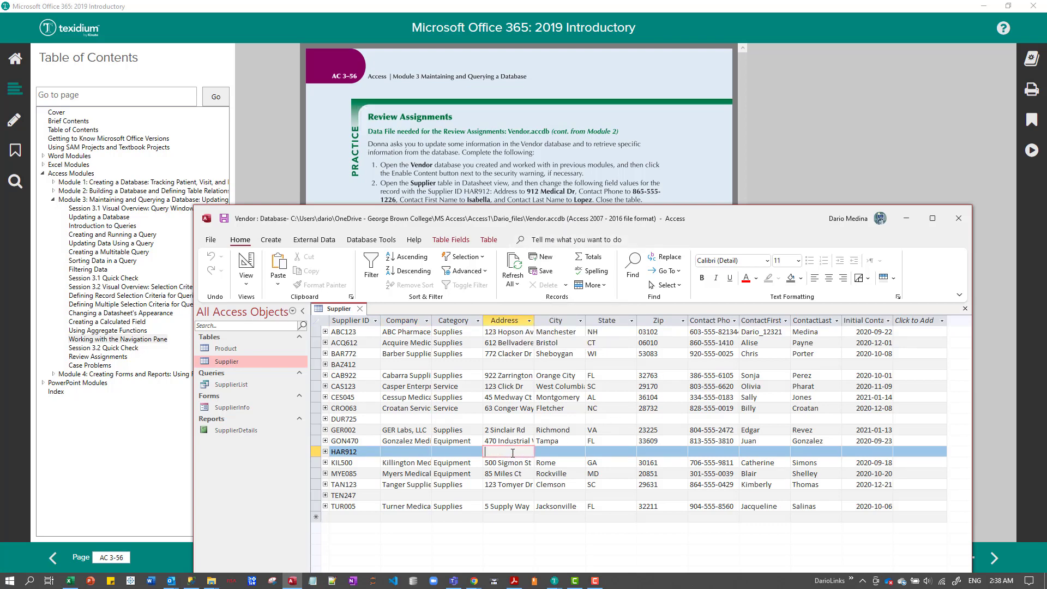
pyautogui.write('912 Medical Dr')
# Fill in the Contact Phone field of record HAR912 with the phone number given in the assignment.
pyautogui.press('Tab')
pyautogui.press('Tab')
pyautogui.press('Tab')
pyautogui.press('Tab')
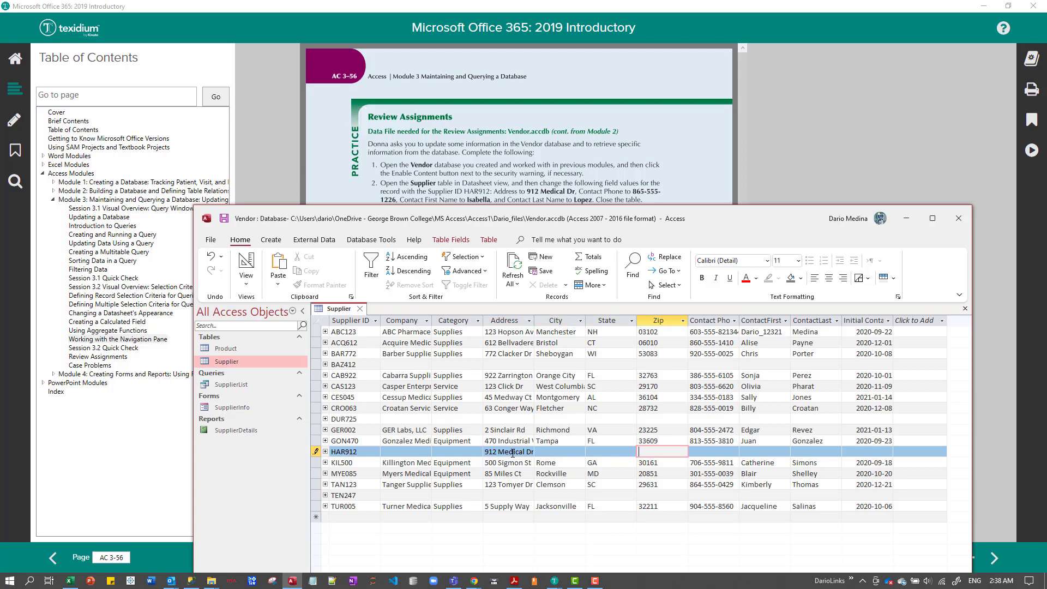
pyautogui.write('86')
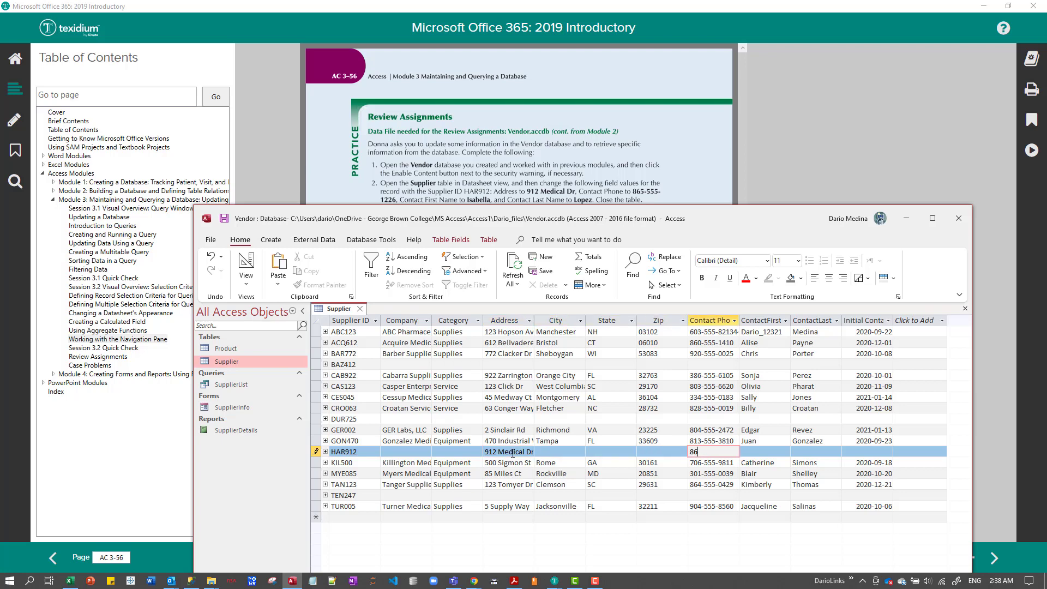
pyautogui.write('5-555-1226')
# Widen the ContactFirst column slightly and enter the contact's first name from the assignment in record HAR912.
pyautogui.press('Tab')
pyautogui.press('Tab')
pyautogui.press('Tab')
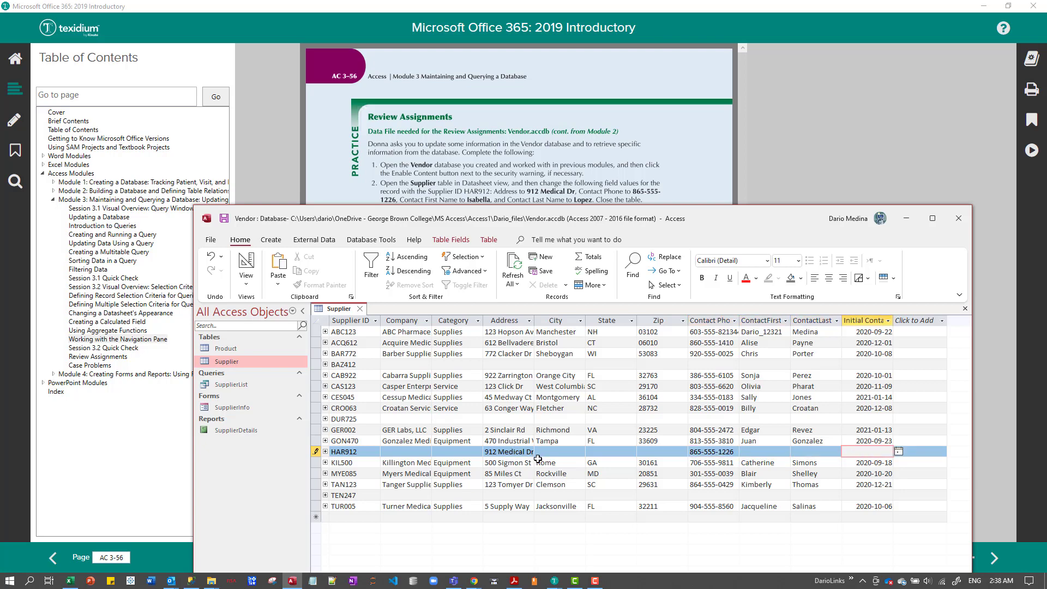
pyautogui.hotkey('shift', 'Tab')
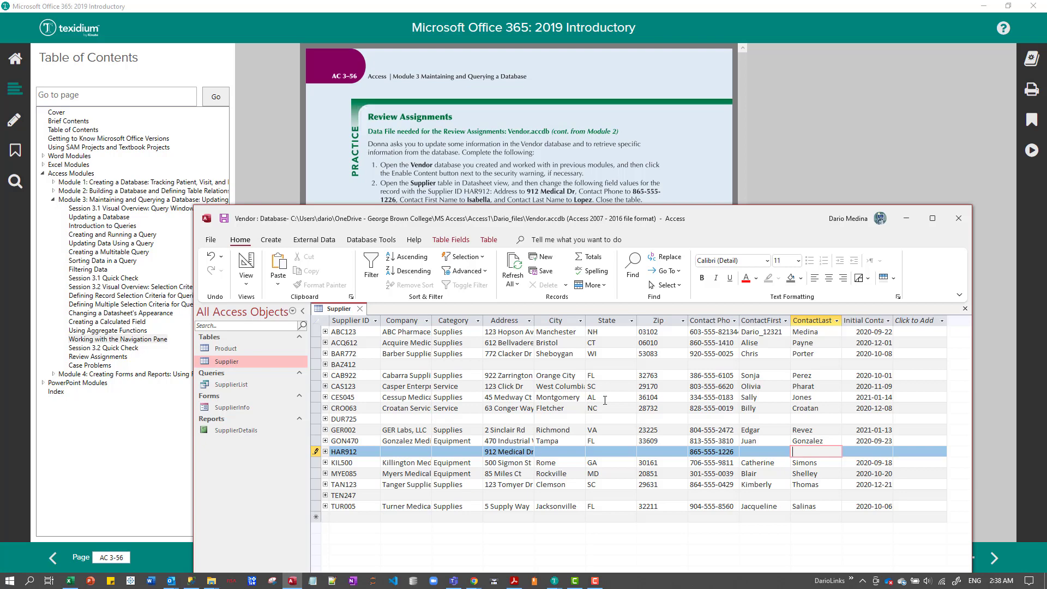
pyautogui.moveTo(789, 323); pyautogui.dragTo(793, 323)
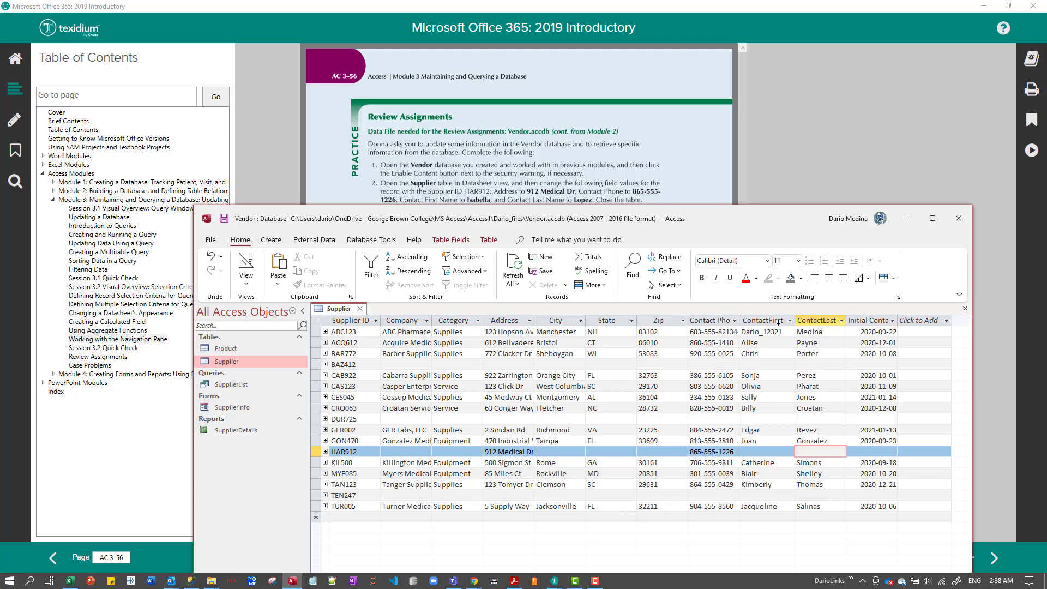
pyautogui.click(758, 450)
pyautogui.write('Isabe')
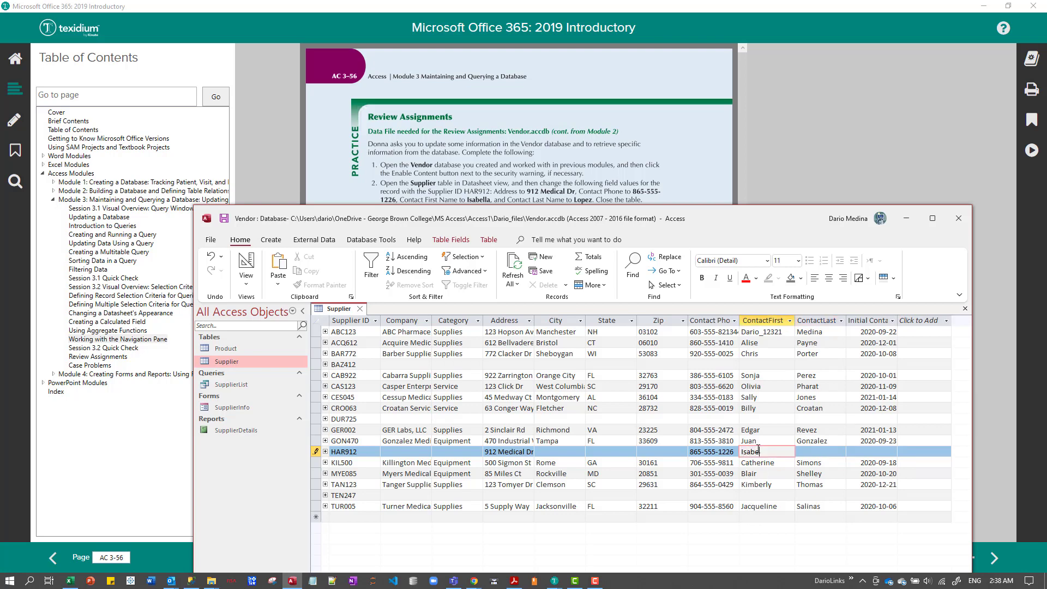
pyautogui.write('lla')
pyautogui.press('Tab')
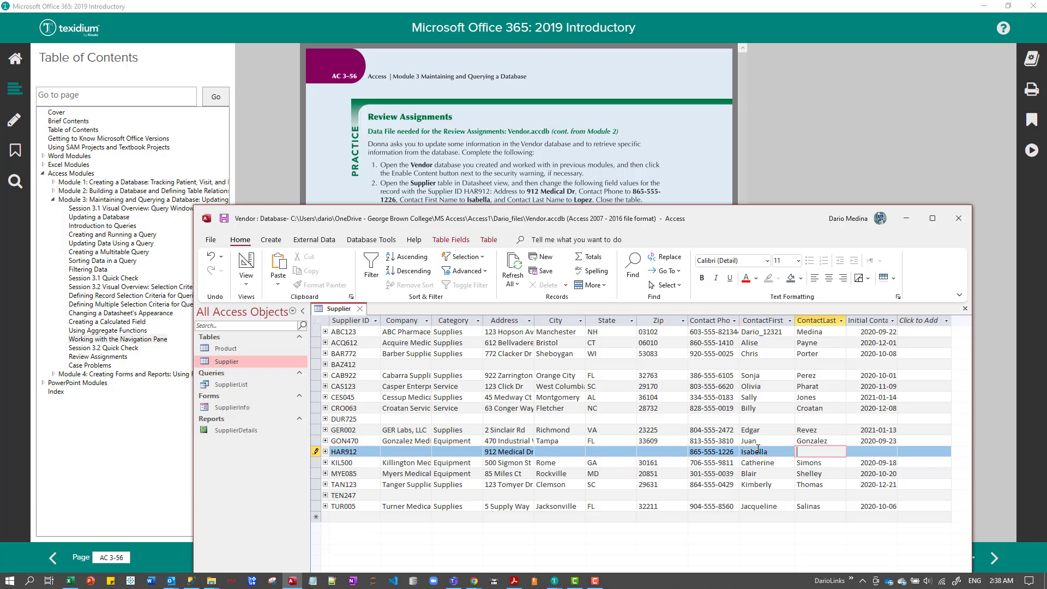
# Enter the contact's last name in record HAR912 and close the Supplier table, saving its layout changes.
pyautogui.press('Up')
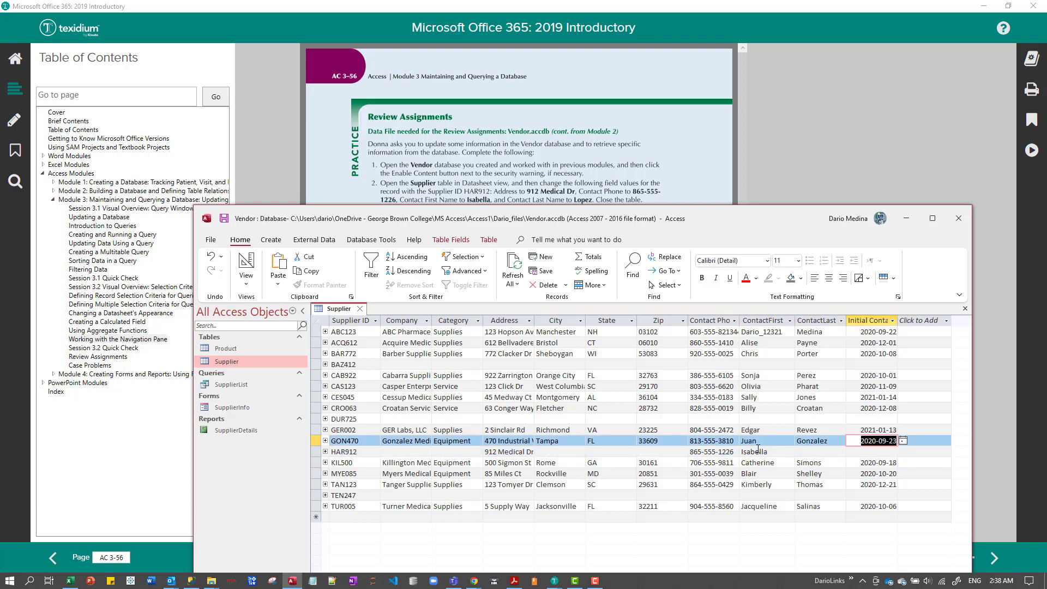
pyautogui.press('Down')
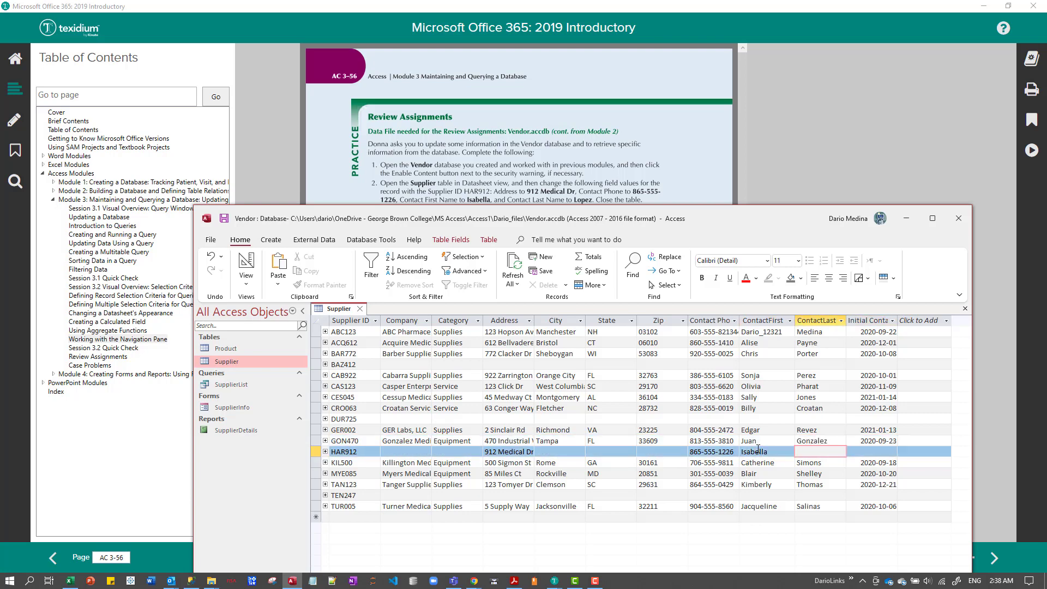
pyautogui.write('Lopez')
pyautogui.press('Tab')
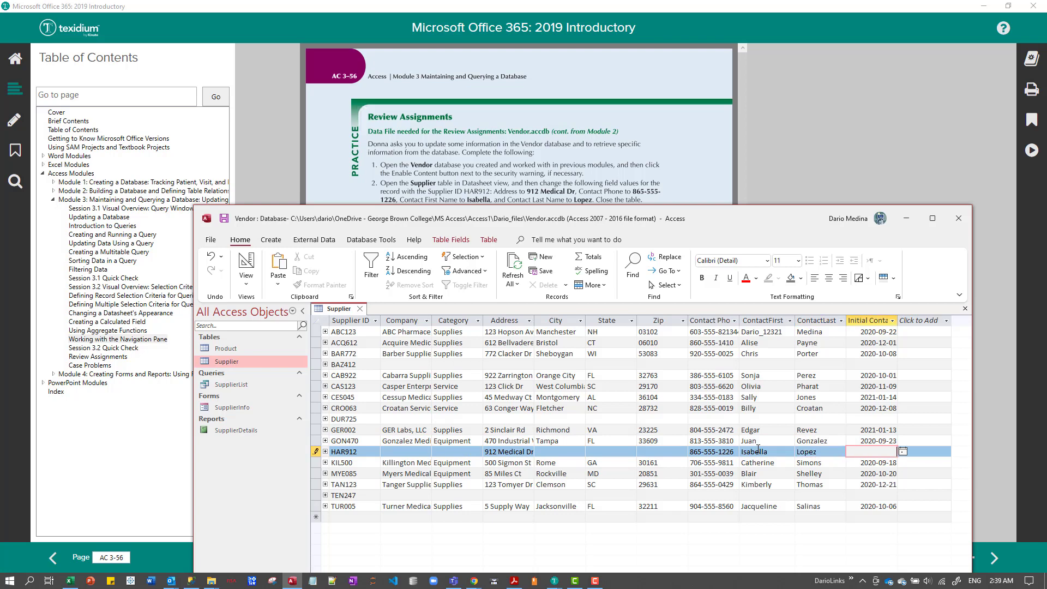
pyautogui.click(360, 309)
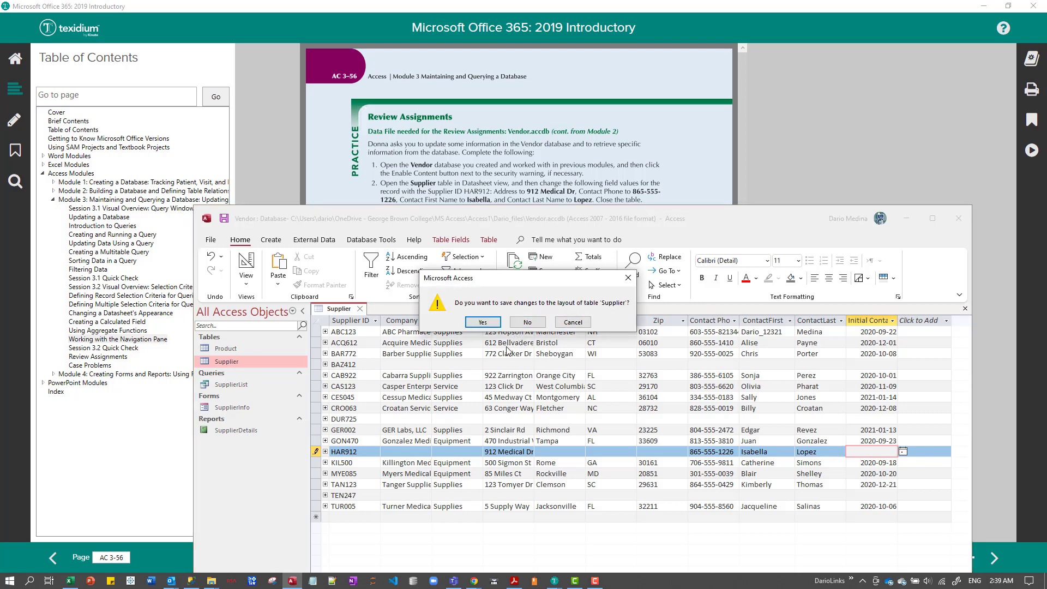
pyautogui.click(482, 323)
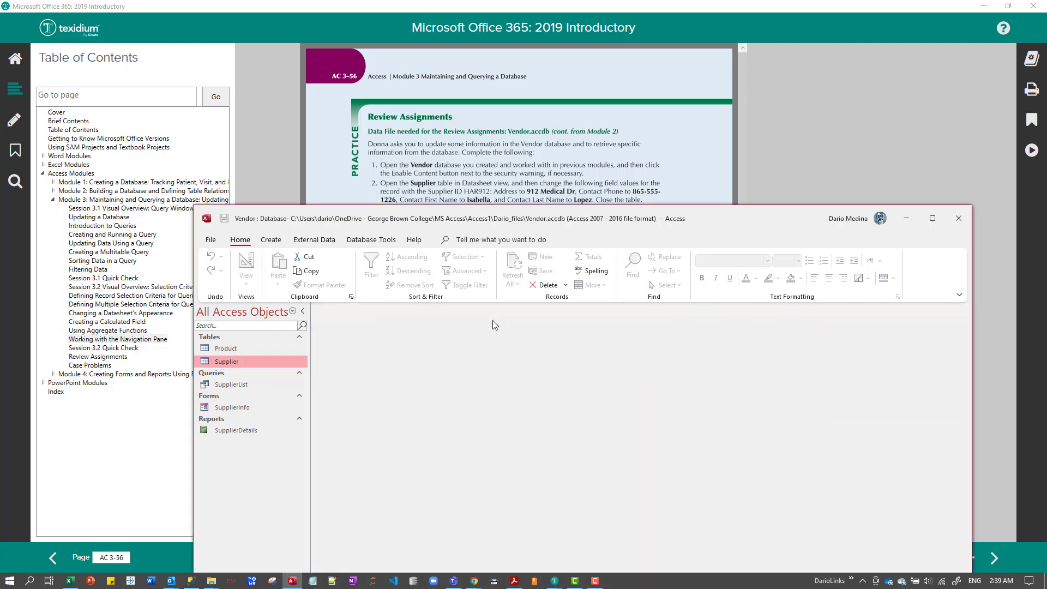
# Reopen the Supplier table to check record HAR912, and move the database window down to uncover instruction 3.
pyautogui.doubleClick(244, 361)
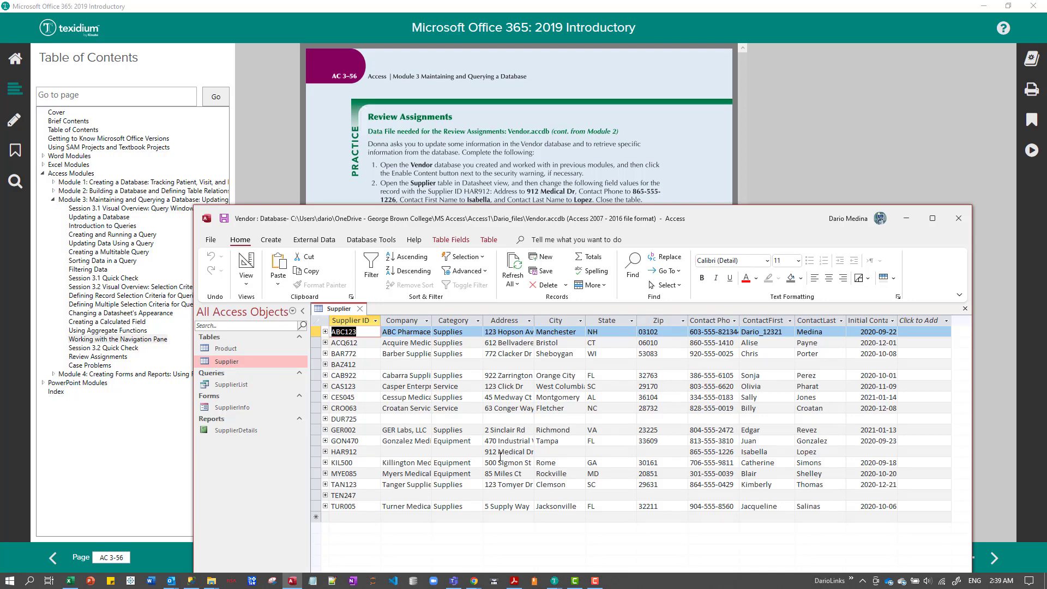
pyautogui.click(413, 452)
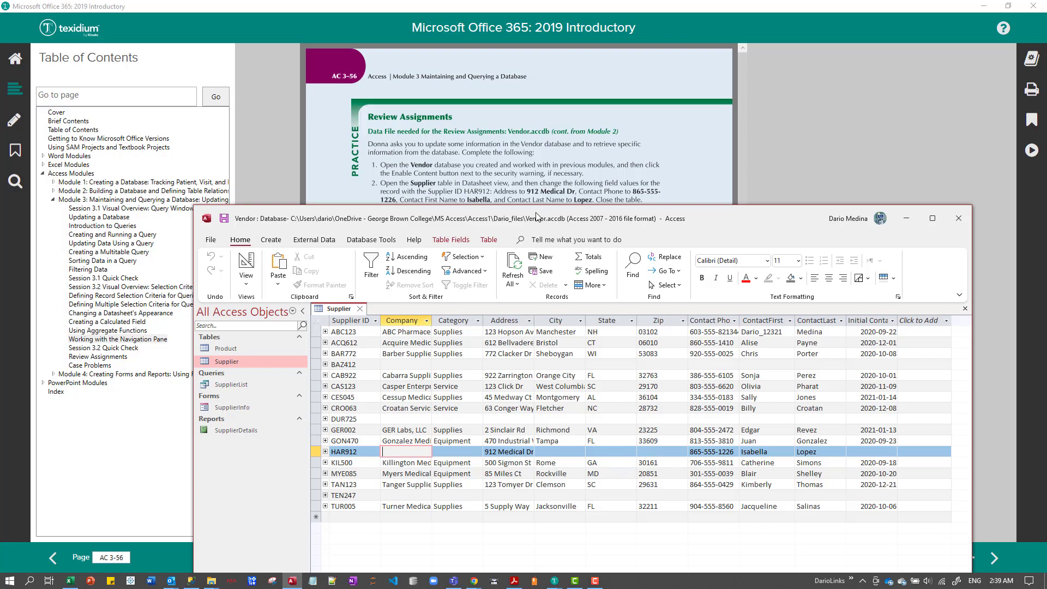
pyautogui.moveTo(536, 217); pyautogui.dragTo(535, 254)
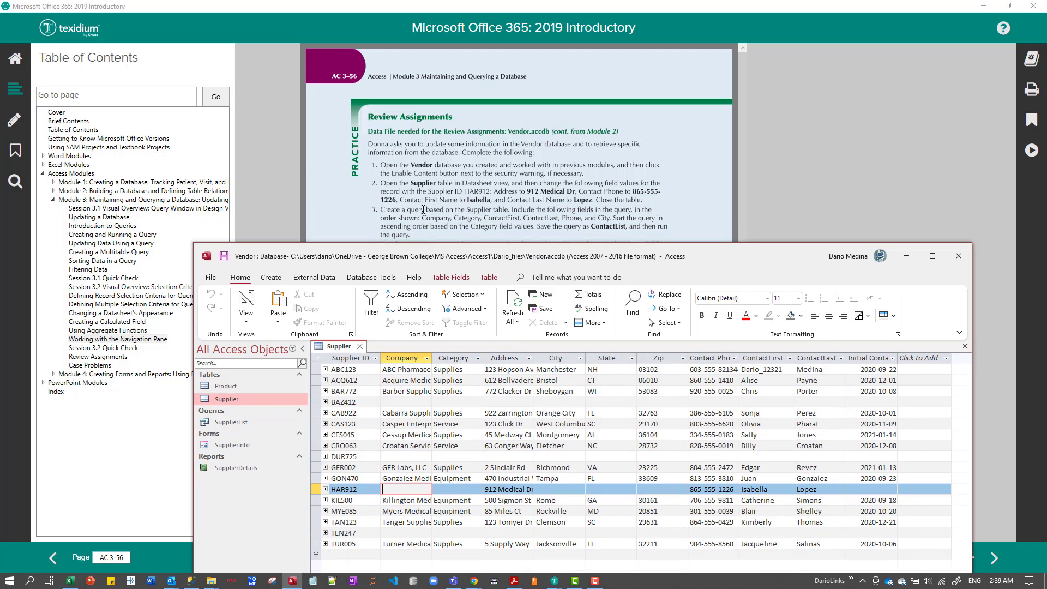
# Highlight the list of query fields in instruction 3 of the textbook, from Company through City.
pyautogui.click(511, 210)
pyautogui.moveTo(512, 210)
pyautogui.mouseDown()
pyautogui.moveTo(538, 215)
pyautogui.moveTo(525, 216)
pyautogui.mouseUp()
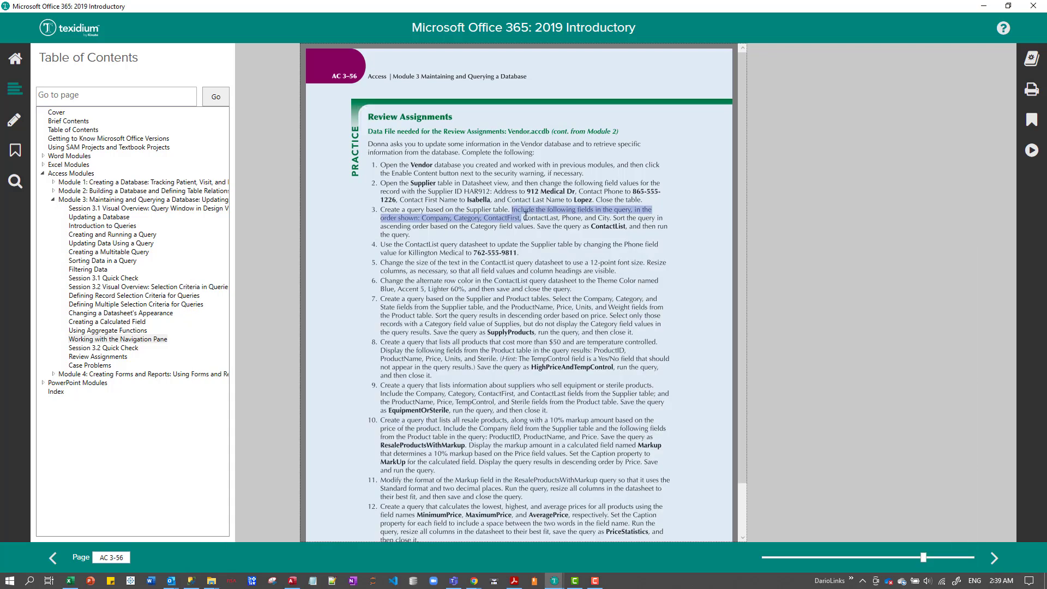
pyautogui.moveTo(525, 216); pyautogui.dragTo(526, 216)
pyautogui.hotkey('alt', 'Tab')
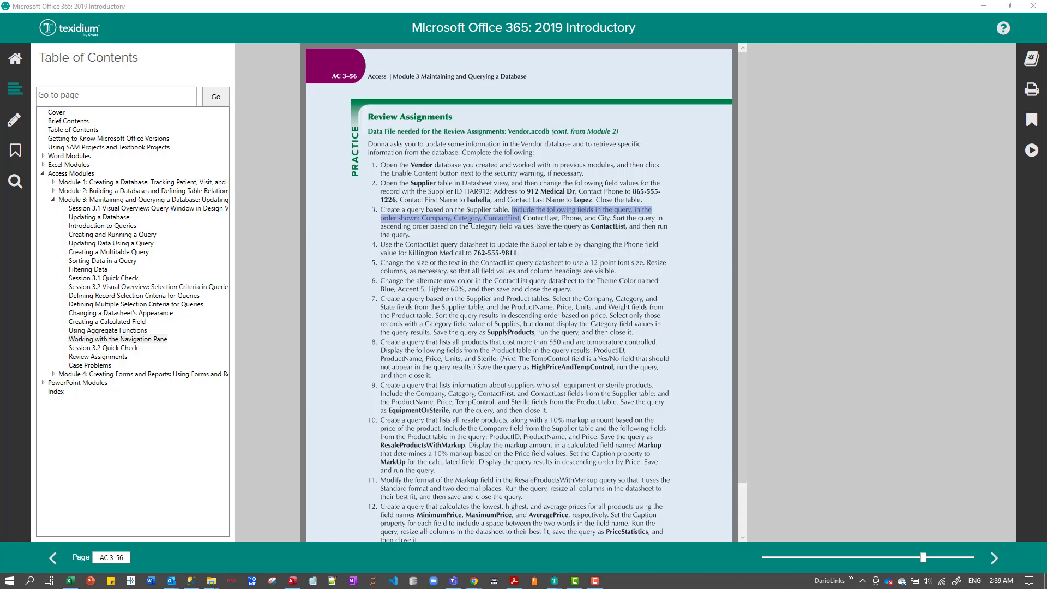
pyautogui.click(469, 218)
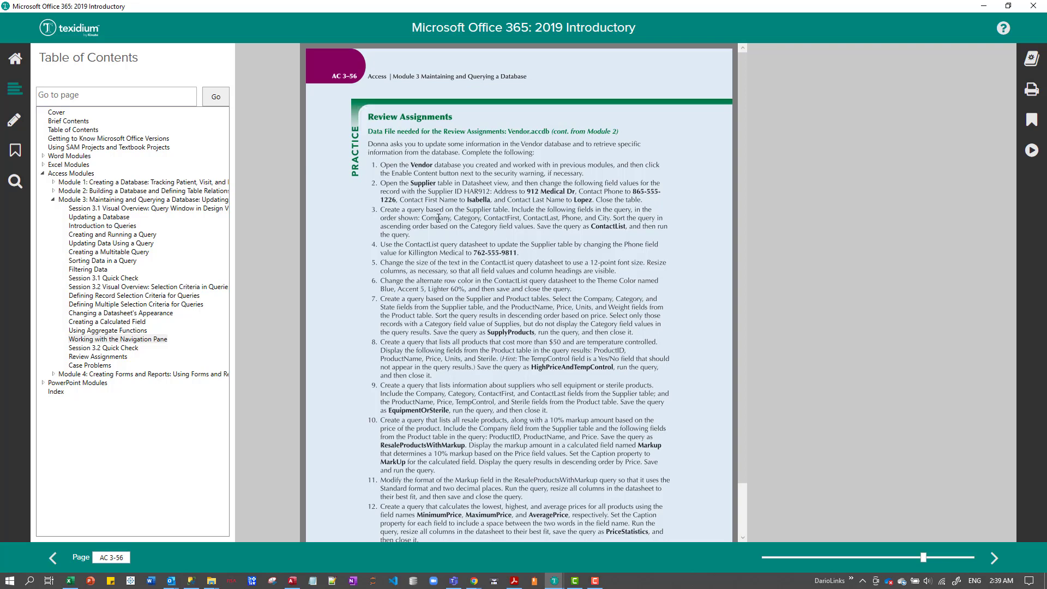
pyautogui.moveTo(423, 219); pyautogui.dragTo(611, 218)
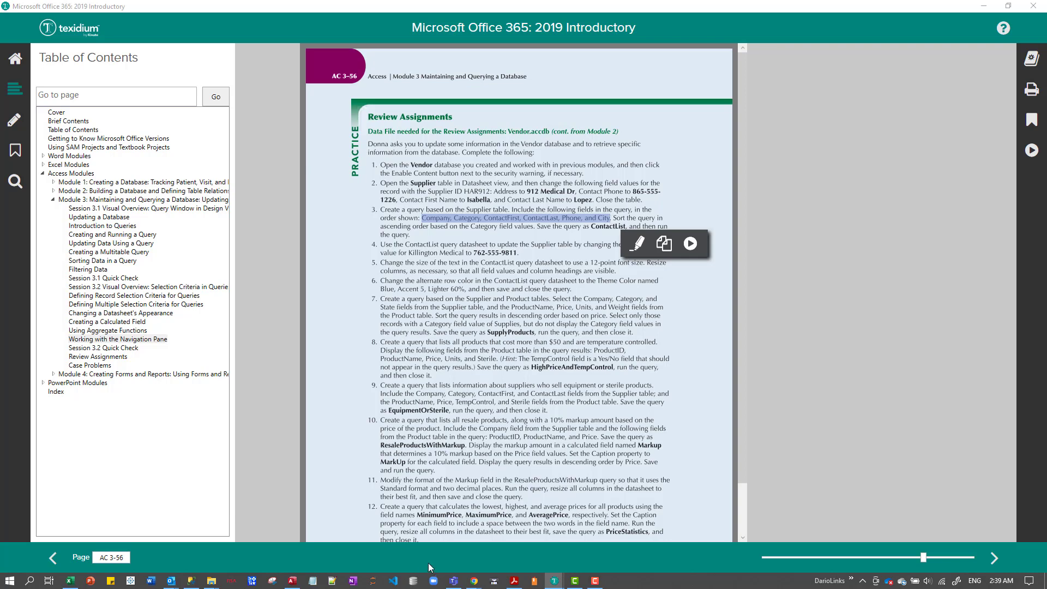
# Switch to Notepad and place its window just below the highlighted field list of instruction 3.
pyautogui.click(316, 582)
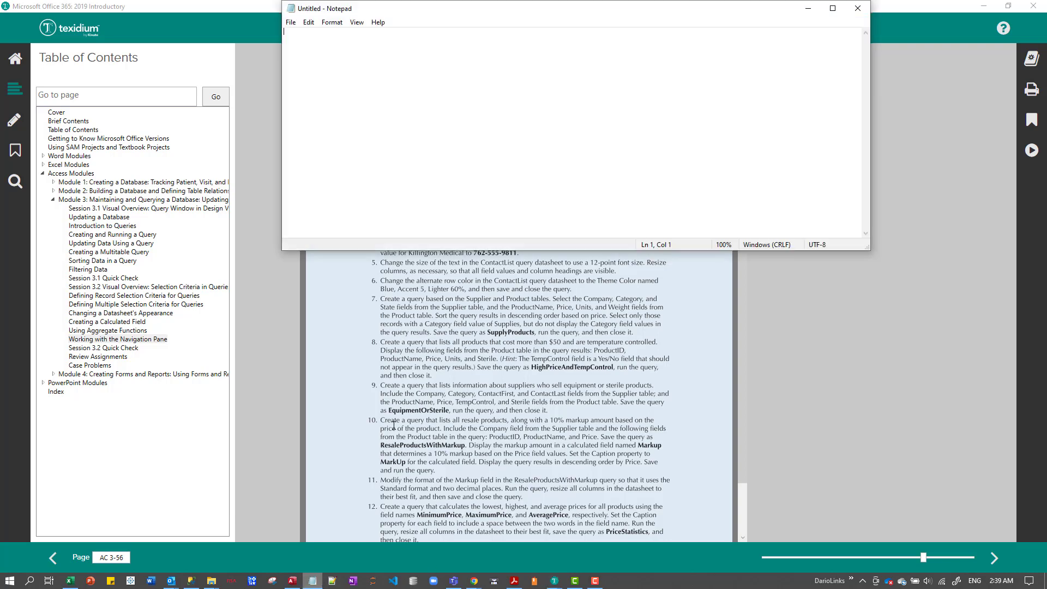
pyautogui.write('minprice: Price')
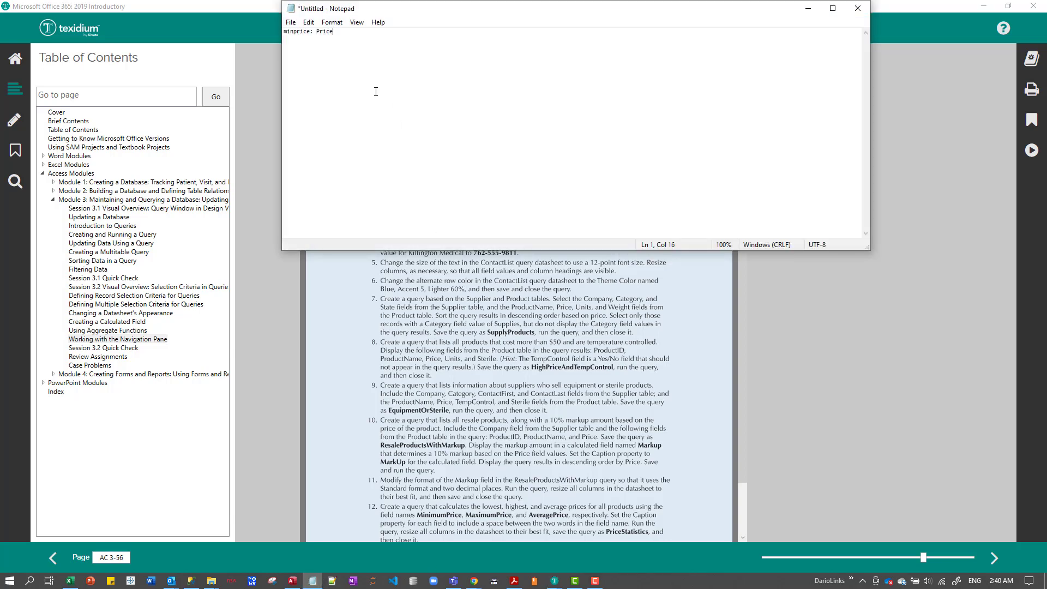
pyautogui.moveTo(589, 14); pyautogui.dragTo(606, 244)
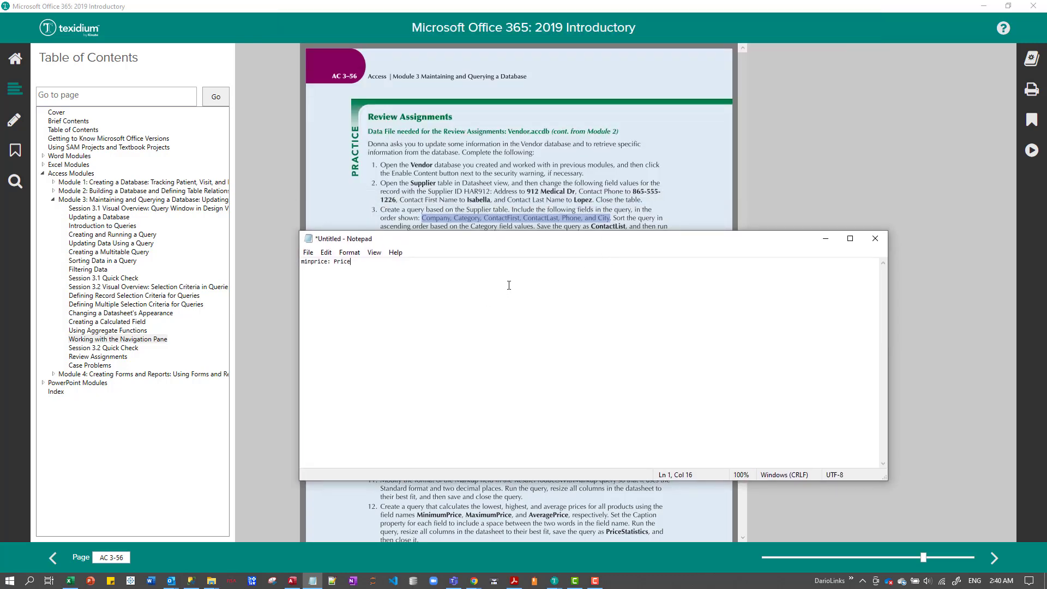
# Replace the note's text with the query fields, one per line: Company, Category, ContactFirst, ContactLast, Phone, City.
pyautogui.moveTo(508, 285); pyautogui.dragTo(247, 257)
pyautogui.write('c')
pyautogui.write('ompany')
pyautogui.write('Cate')
pyautogui.write('gory')
pyautogui.press('BackSpace')
pyautogui.press('BackSpace')
pyautogui.write('ont')
pyautogui.write('actFirst ')
pyautogui.write('Cont')
pyautogui.write('actLast P')
pyautogui.write('hone ')
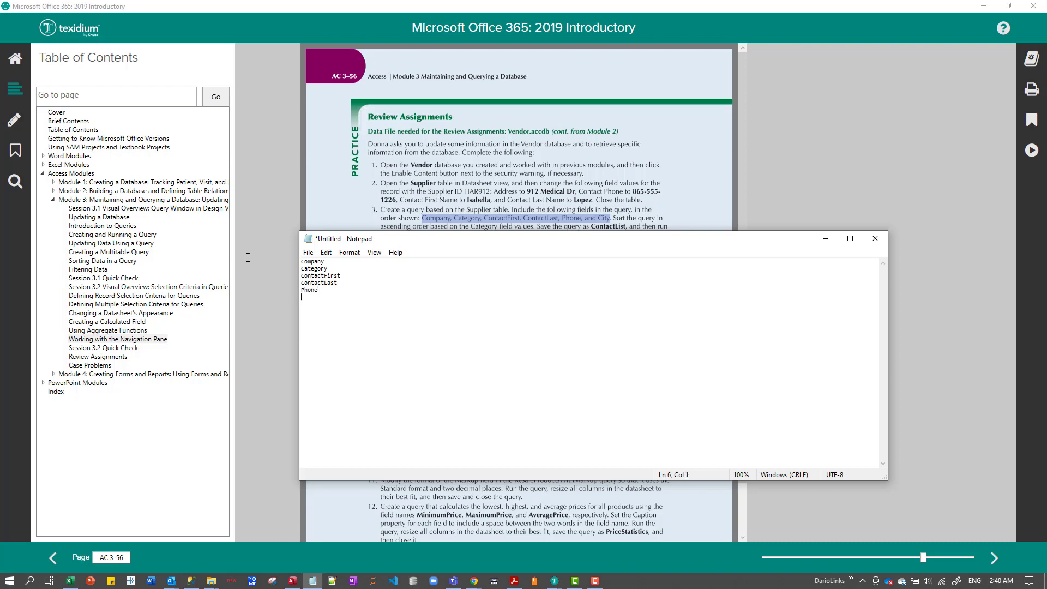
pyautogui.write('City')
# Shrink the Notepad window and place it below instruction 3 so the instruction stays readable.
pyautogui.moveTo(754, 240); pyautogui.dragTo(531, 45)
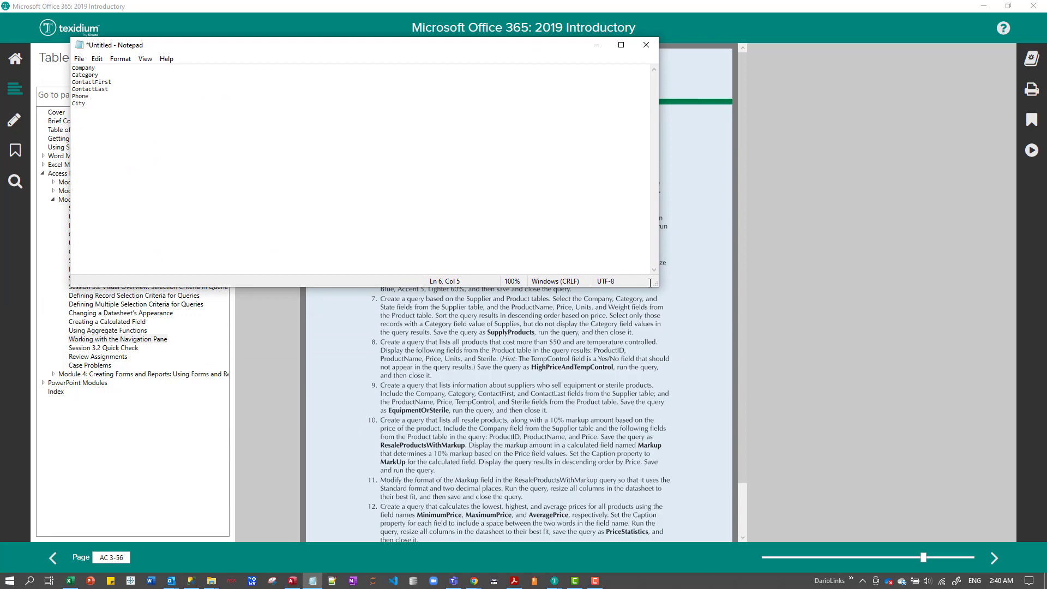
pyautogui.moveTo(656, 285); pyautogui.dragTo(586, 206)
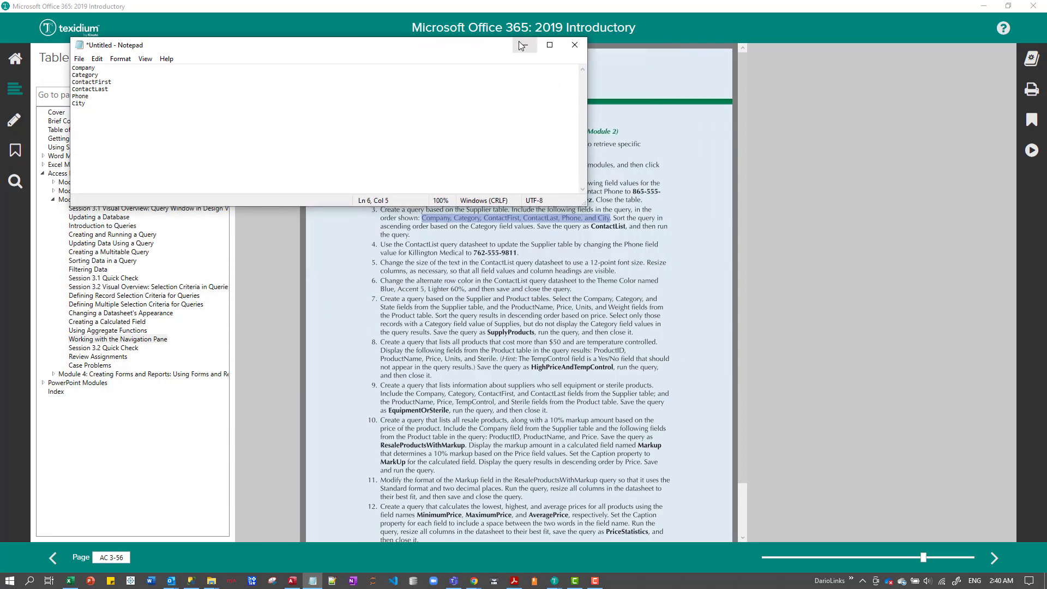
pyautogui.moveTo(496, 47); pyautogui.dragTo(611, 254)
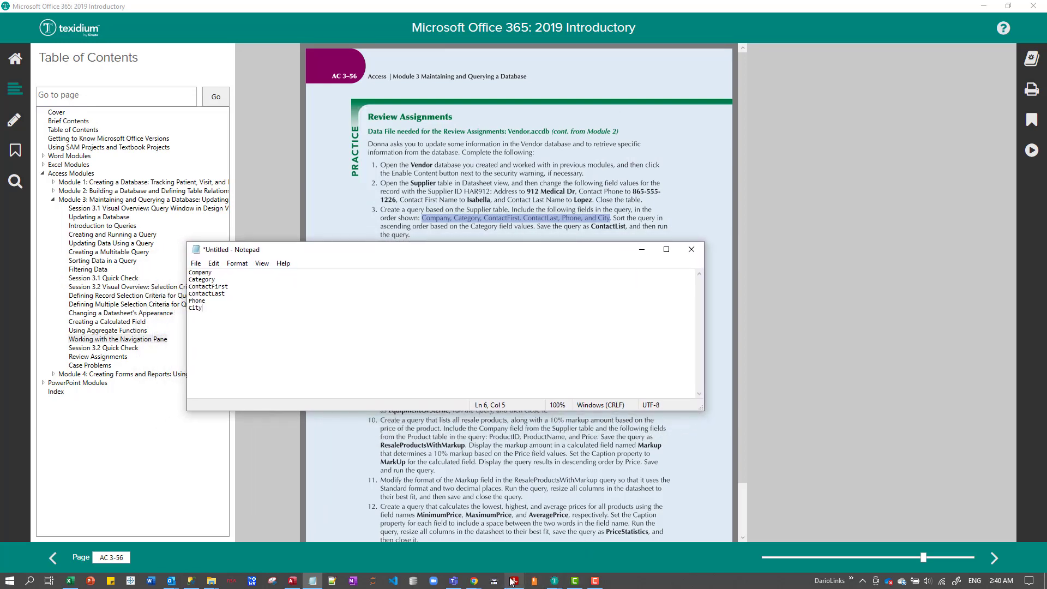
# Switch to Access, close the Supplier table and start a new query in Design view.
pyautogui.click(292, 579)
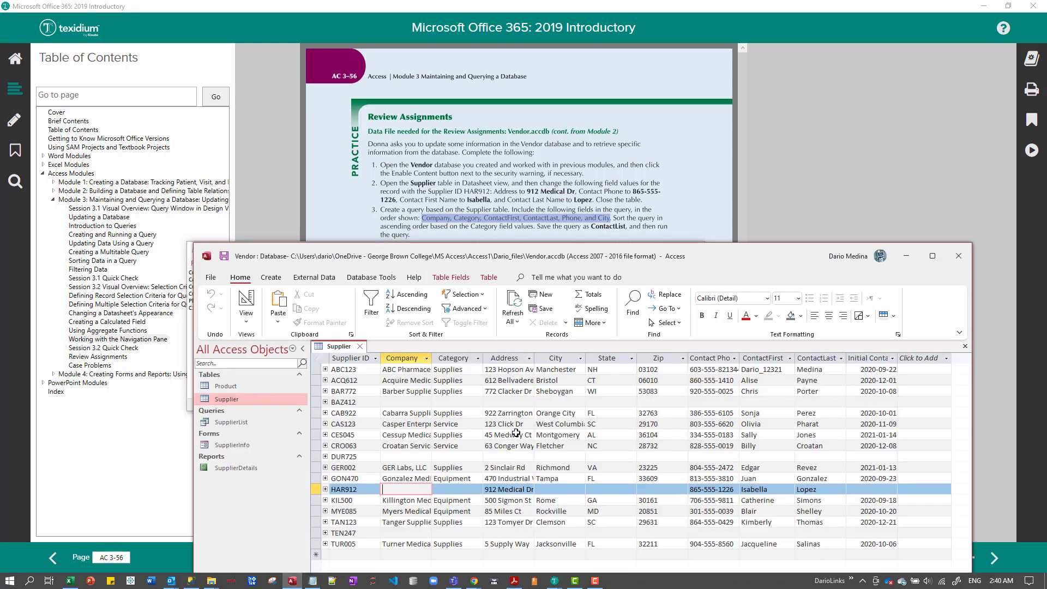
pyautogui.click(360, 347)
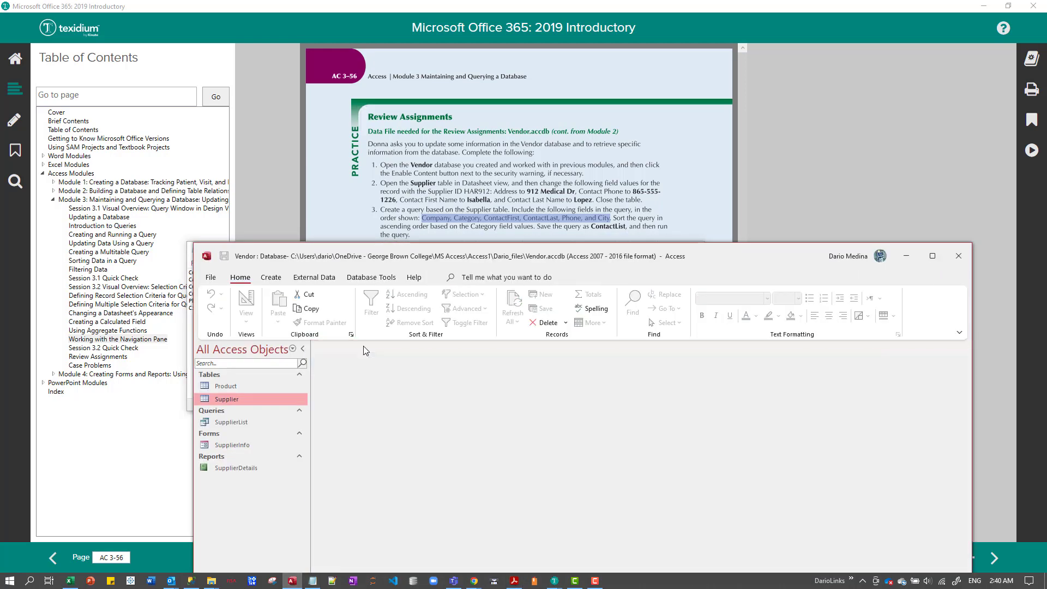
pyautogui.click(271, 278)
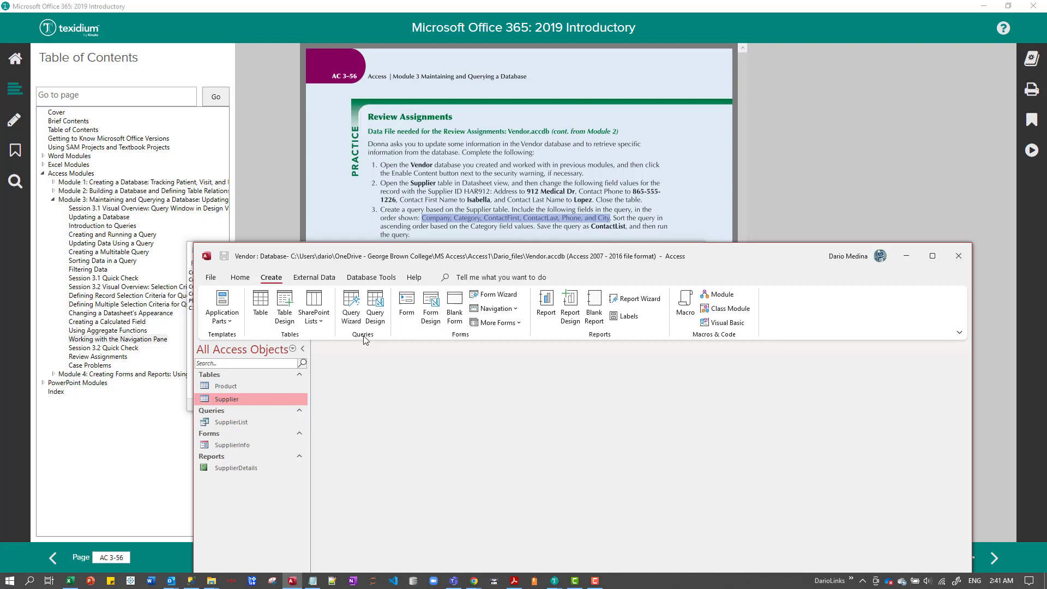
pyautogui.click(375, 311)
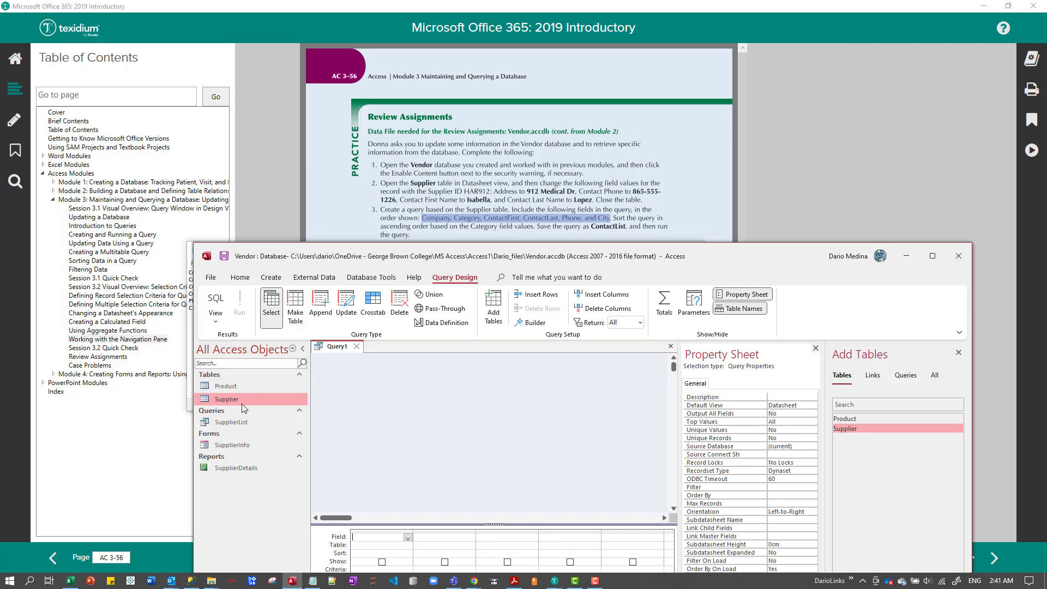
# Add the Supplier table to the query design and enlarge its field list until all fields fit.
pyautogui.click(230, 422)
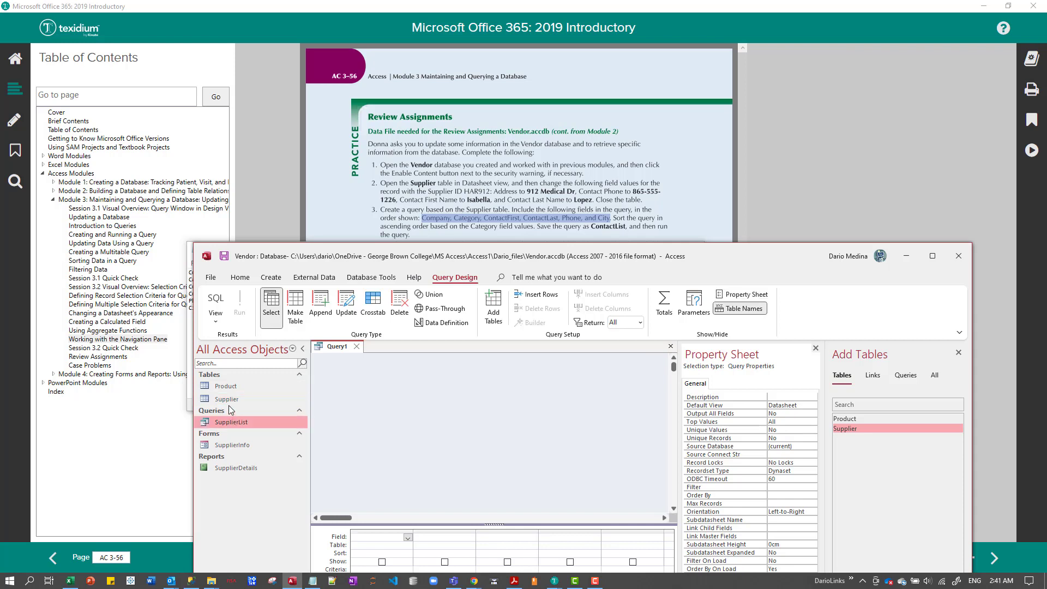
pyautogui.click(224, 404)
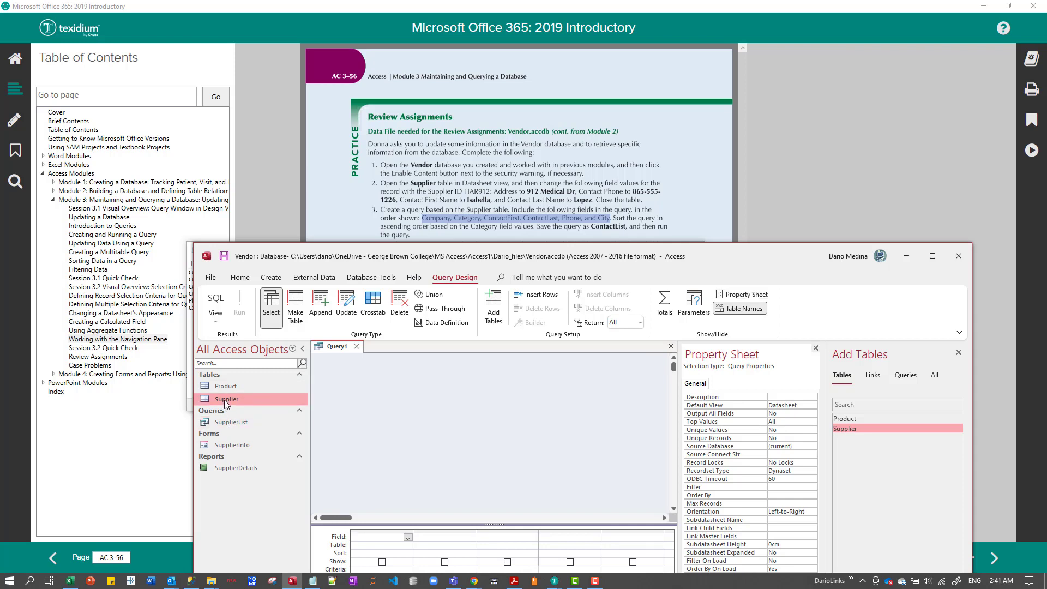
pyautogui.moveTo(222, 400); pyautogui.dragTo(412, 393)
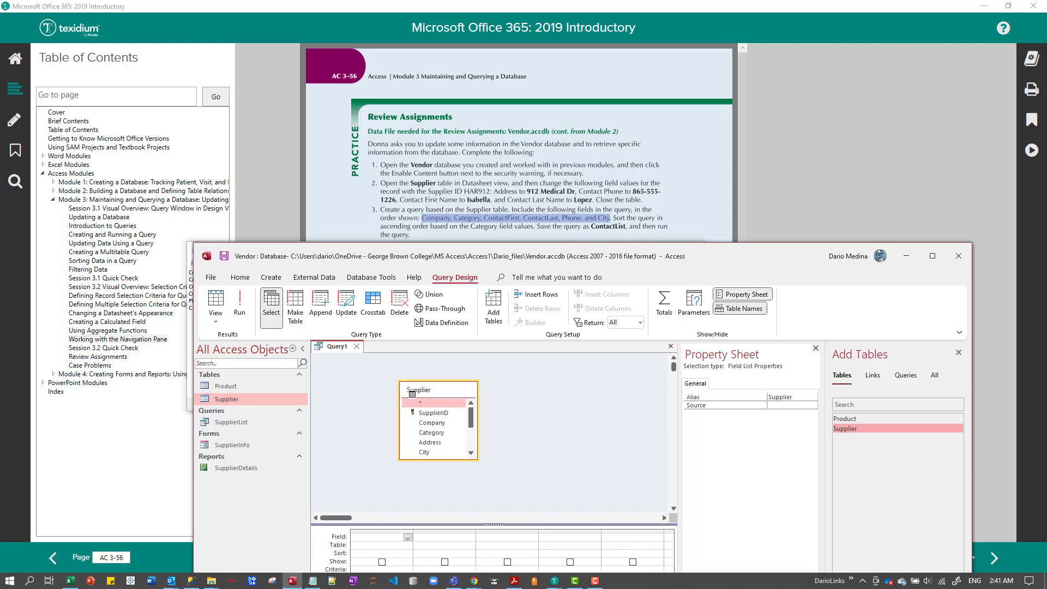
pyautogui.click(460, 462)
pyautogui.moveTo(457, 460); pyautogui.dragTo(448, 512)
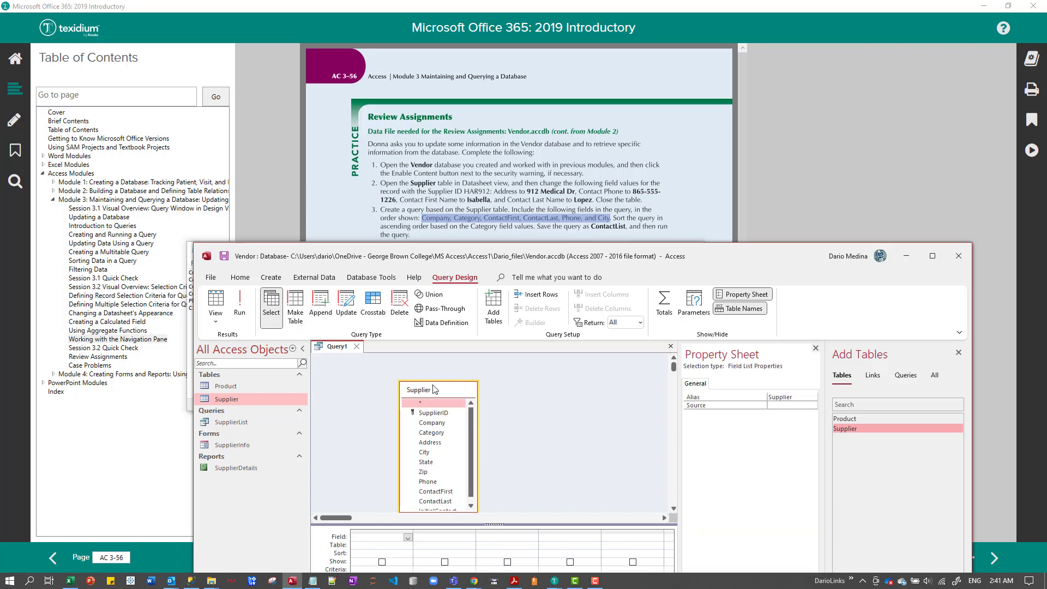
pyautogui.moveTo(434, 383); pyautogui.dragTo(435, 370)
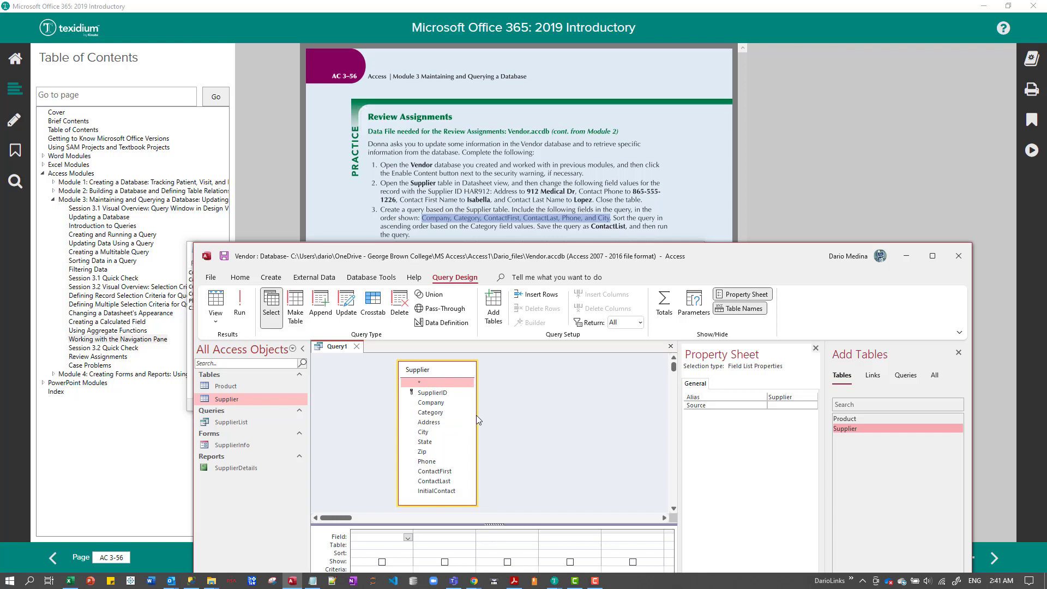
pyautogui.moveTo(476, 414); pyautogui.dragTo(506, 423)
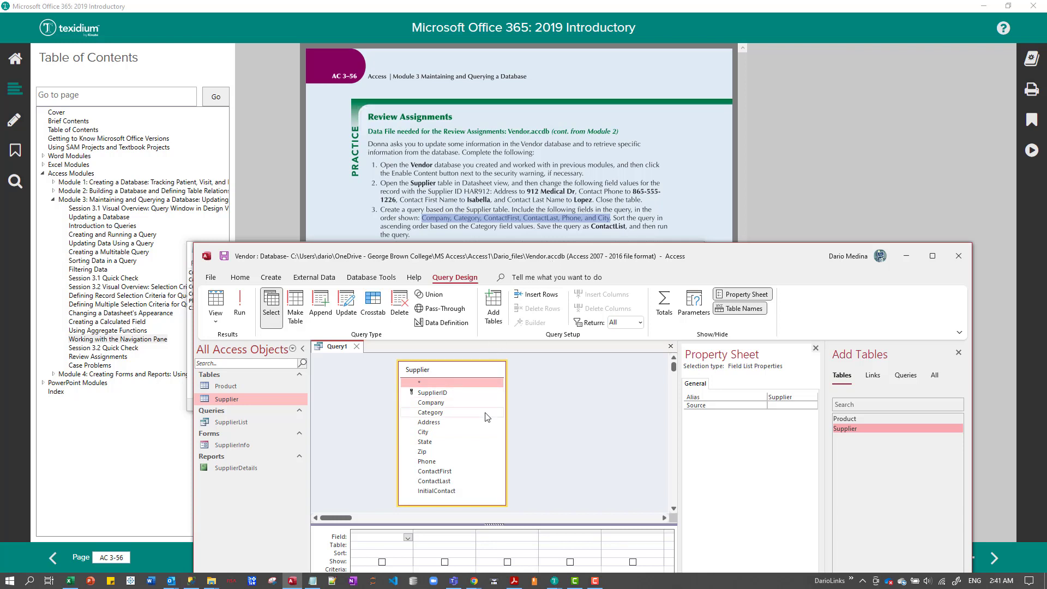
pyautogui.click(451, 403)
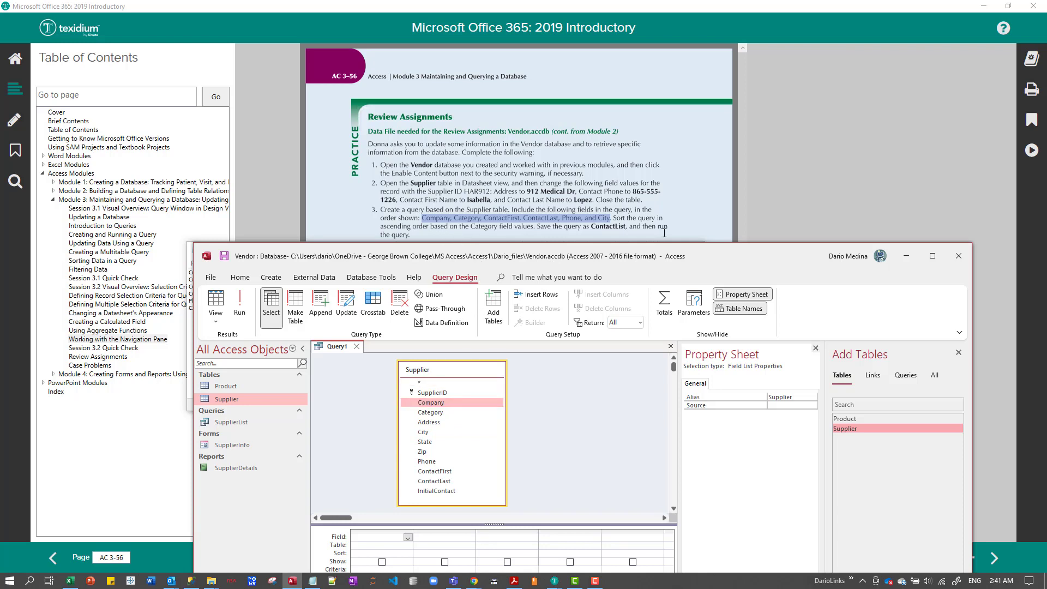
pyautogui.doubleClick(429, 406)
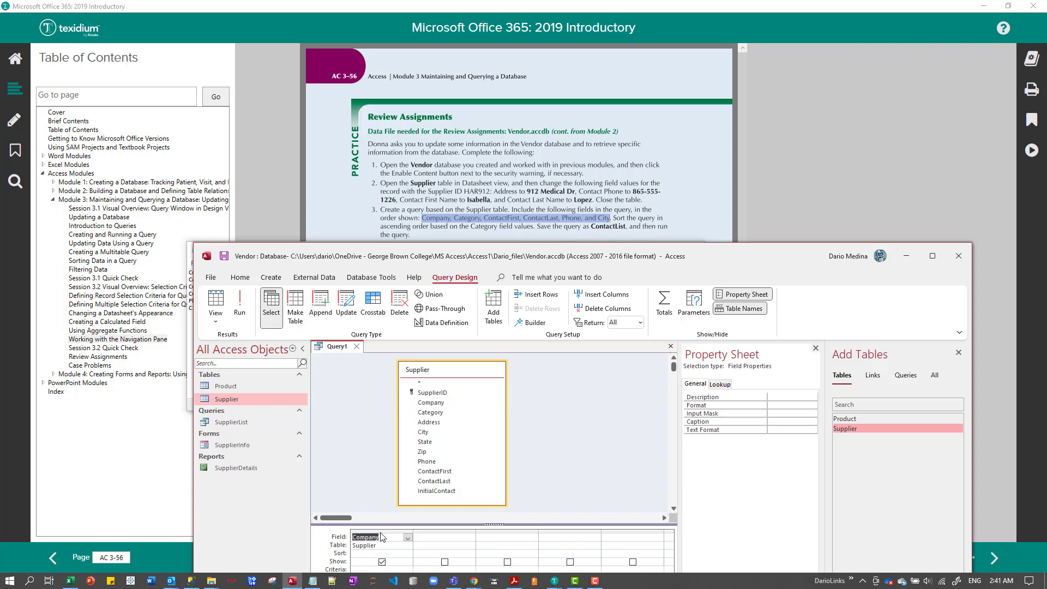
pyautogui.press('Delete')
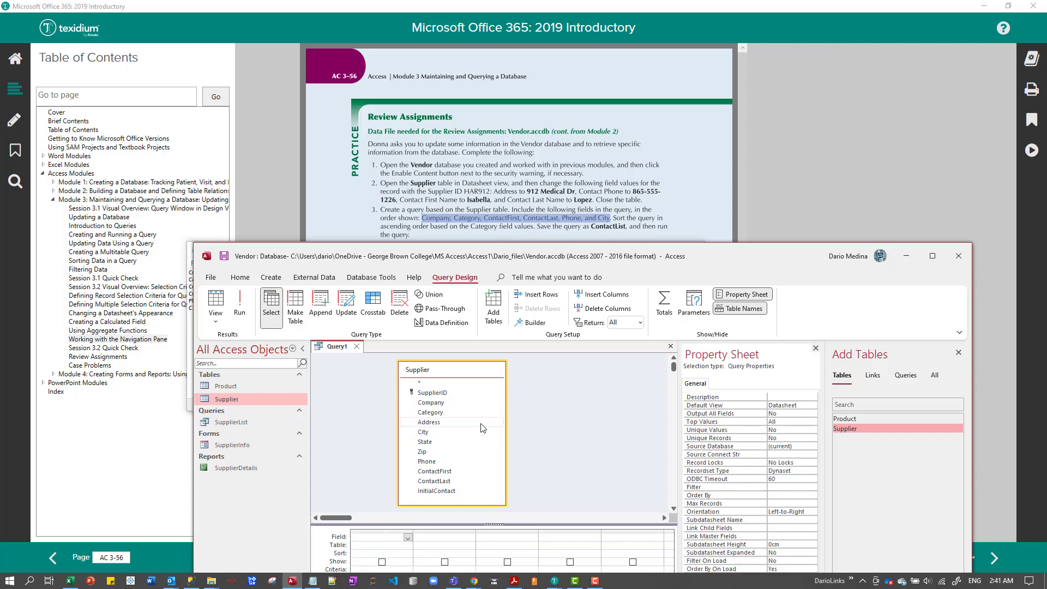
# Add the Company and Category fields of the Supplier table to the query design grid.
pyautogui.click(447, 404)
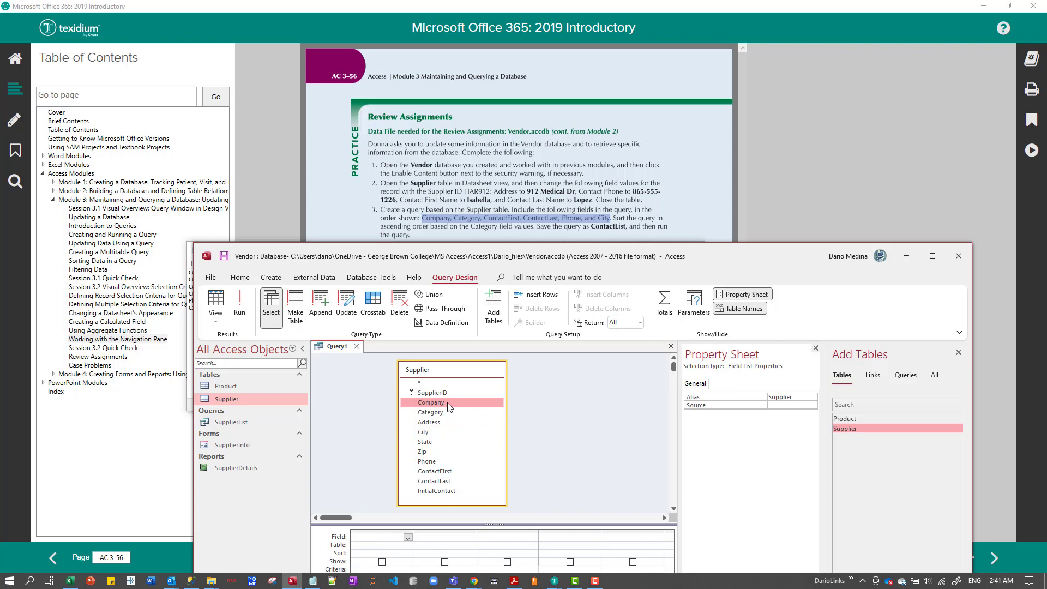
pyautogui.doubleClick(447, 403)
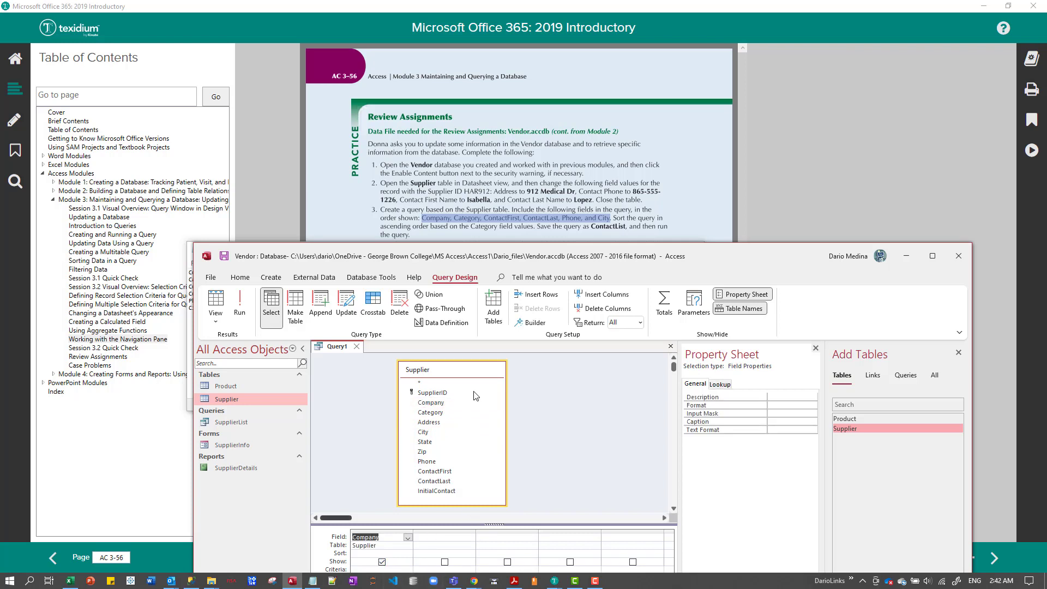
pyautogui.click(440, 417)
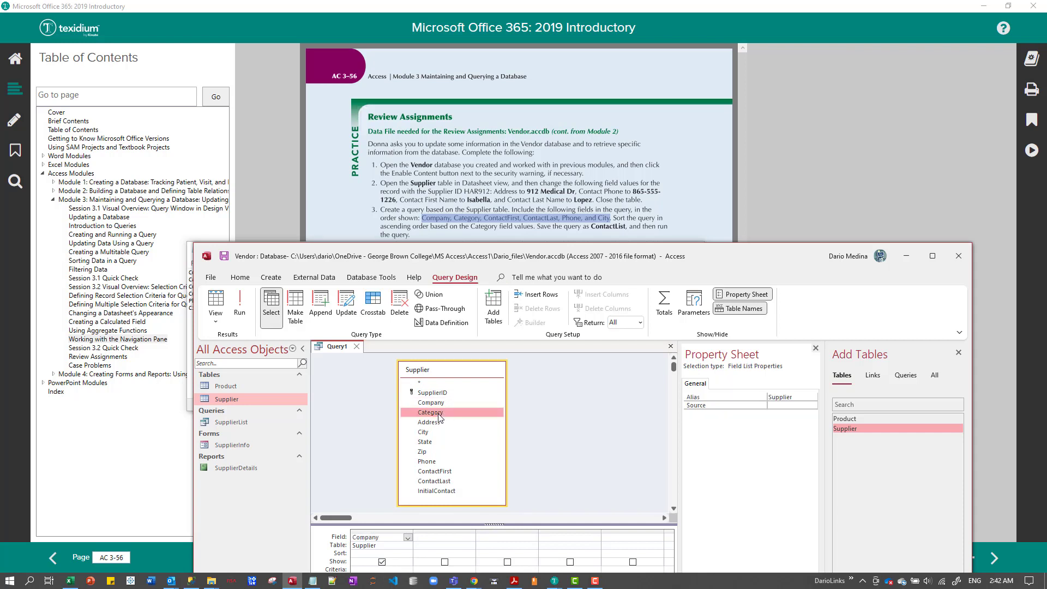
pyautogui.doubleClick(440, 417)
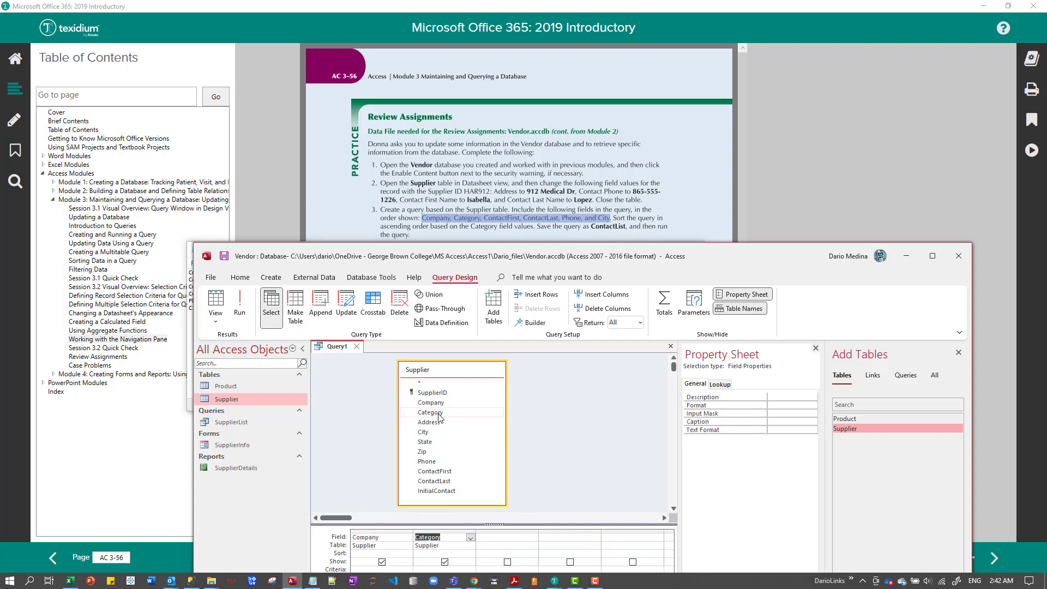
# Add ContactFirst, ContactLast, Phone and City to the query grid in that order, and close the Add Tables pane.
pyautogui.click(444, 490)
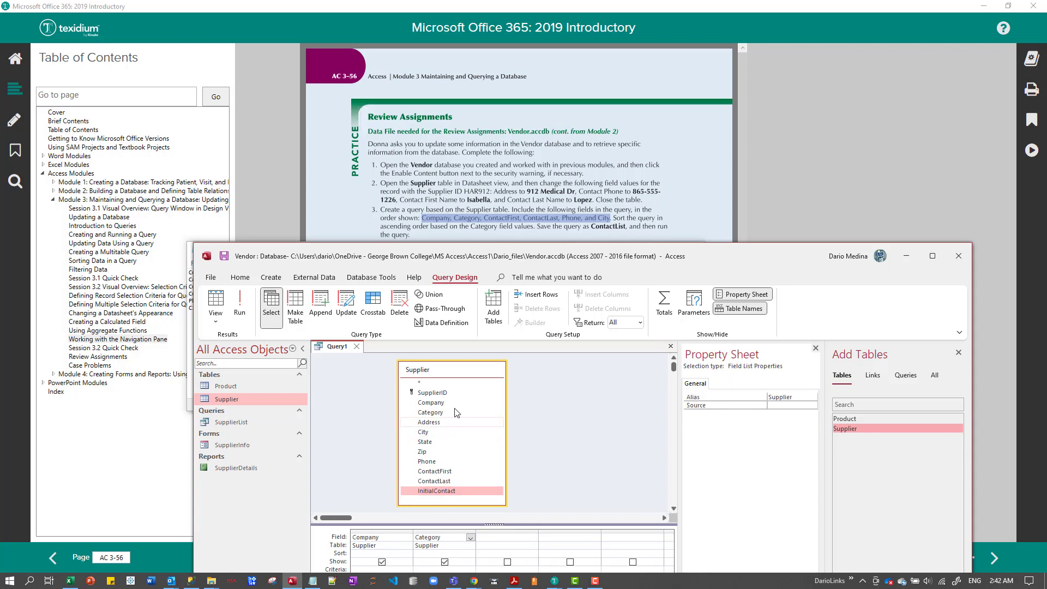
pyautogui.click(437, 472)
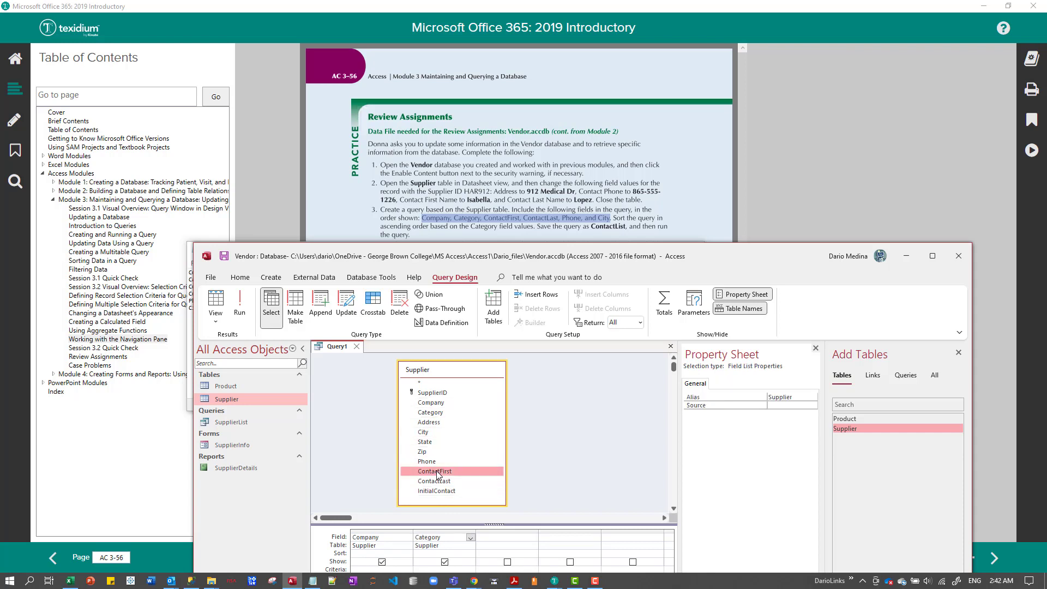
pyautogui.doubleClick(436, 472)
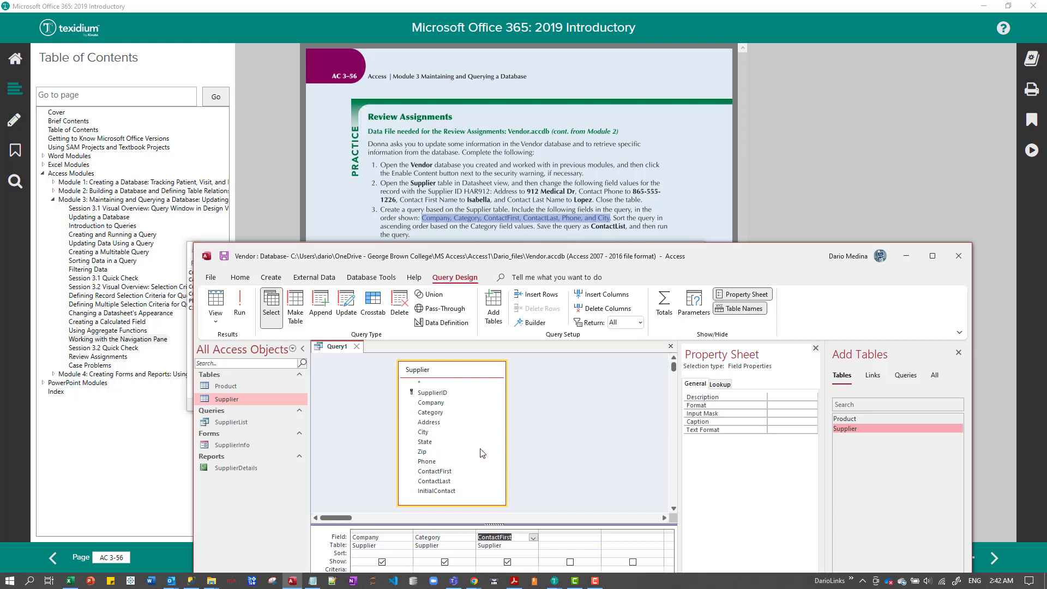
pyautogui.doubleClick(447, 481)
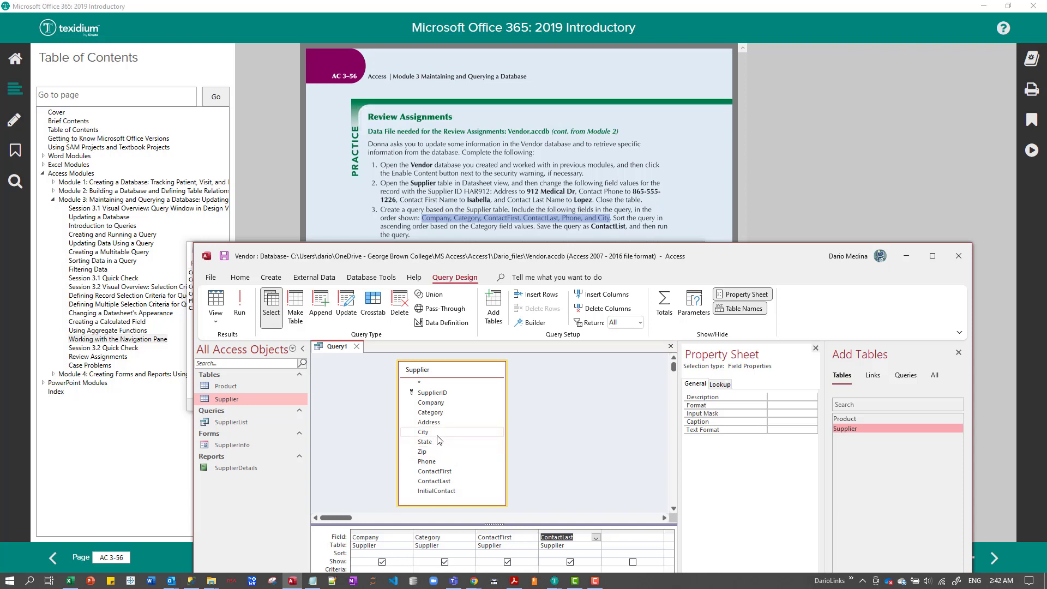
pyautogui.doubleClick(429, 462)
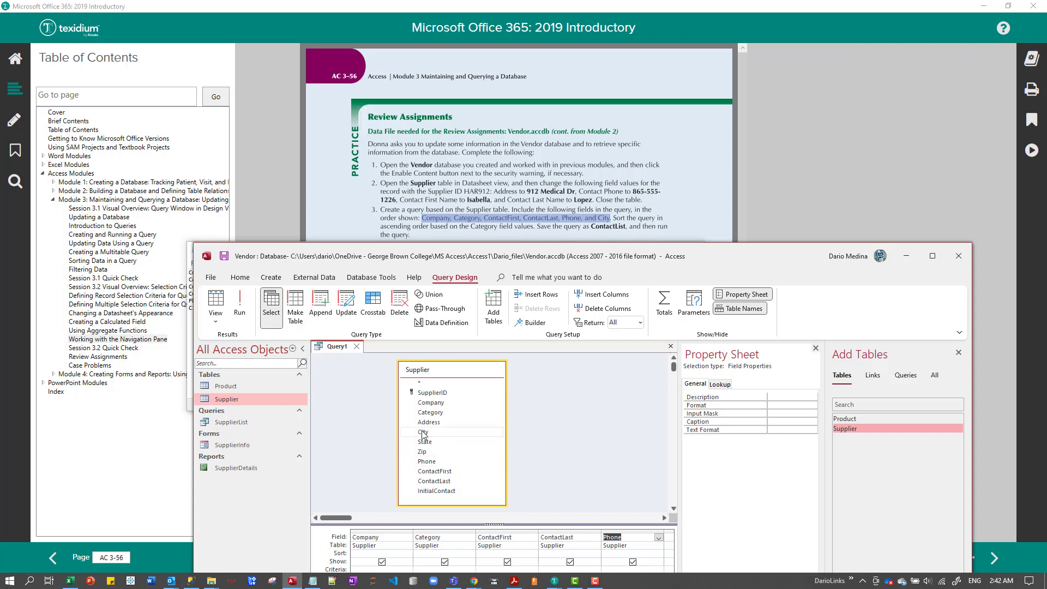
pyautogui.doubleClick(422, 432)
pyautogui.click(958, 353)
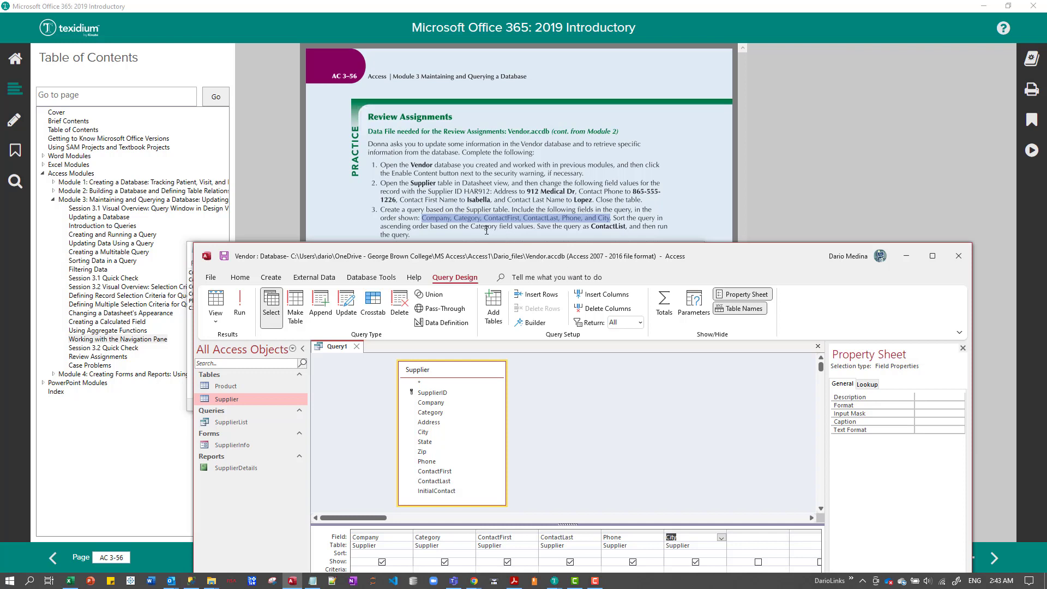
# Sort the query in ascending order by Category, and close it, saving it as ContactList.
pyautogui.click(470, 553)
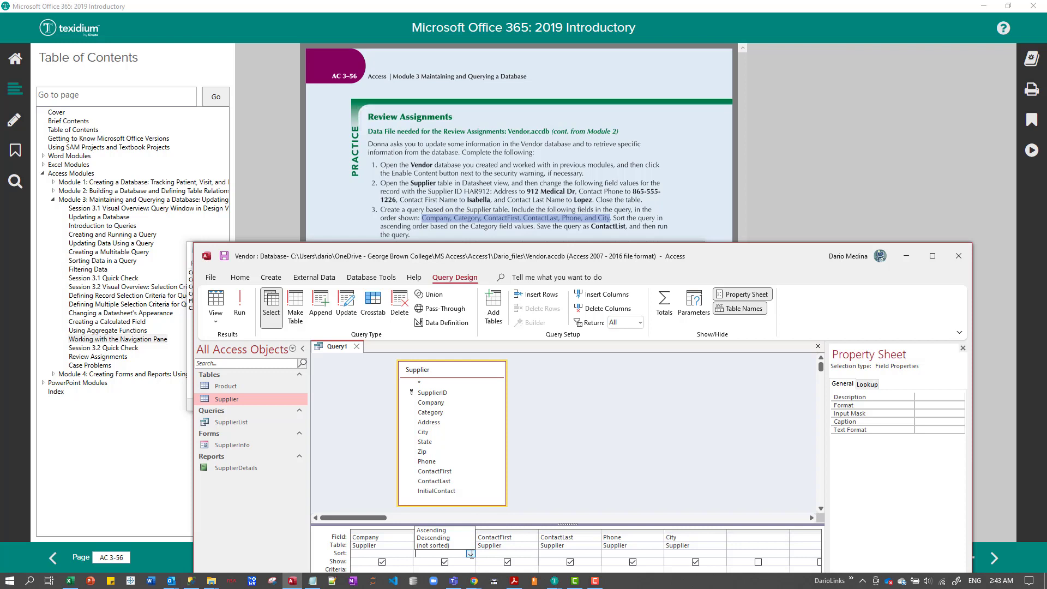
pyautogui.click(451, 530)
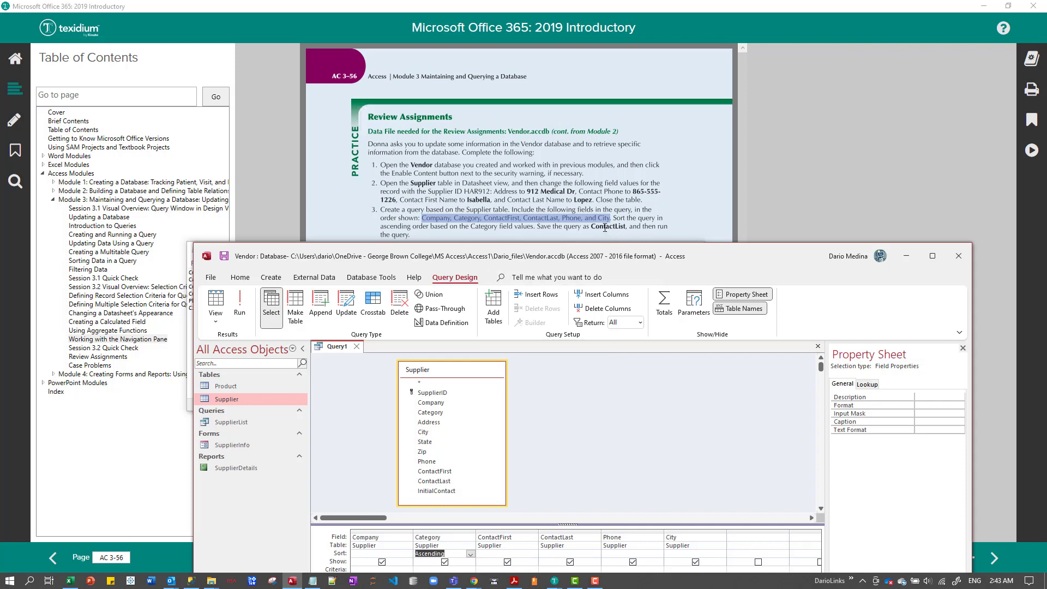
pyautogui.click(357, 347)
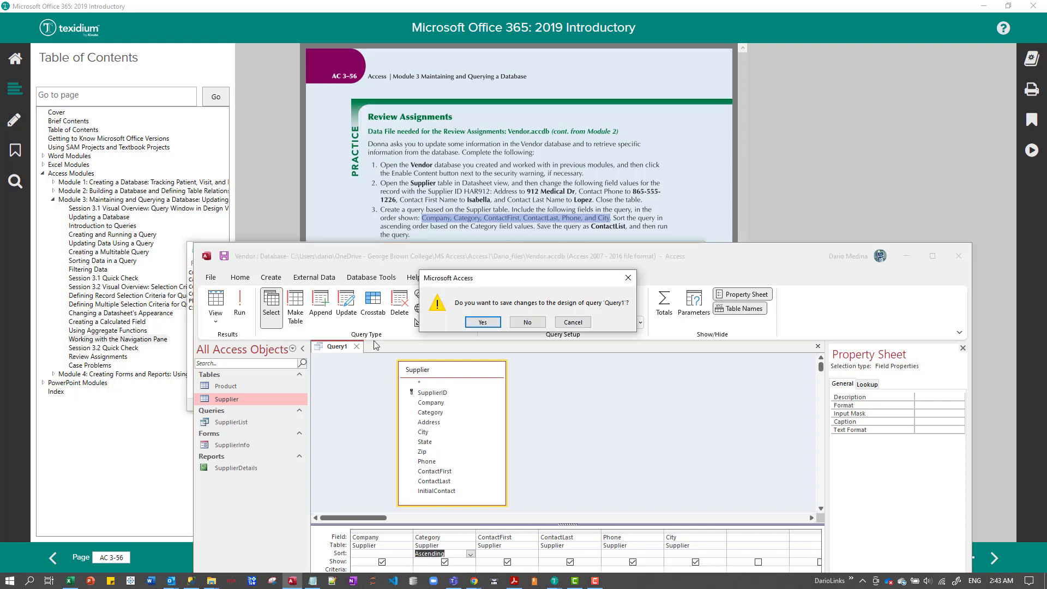
pyautogui.click(483, 322)
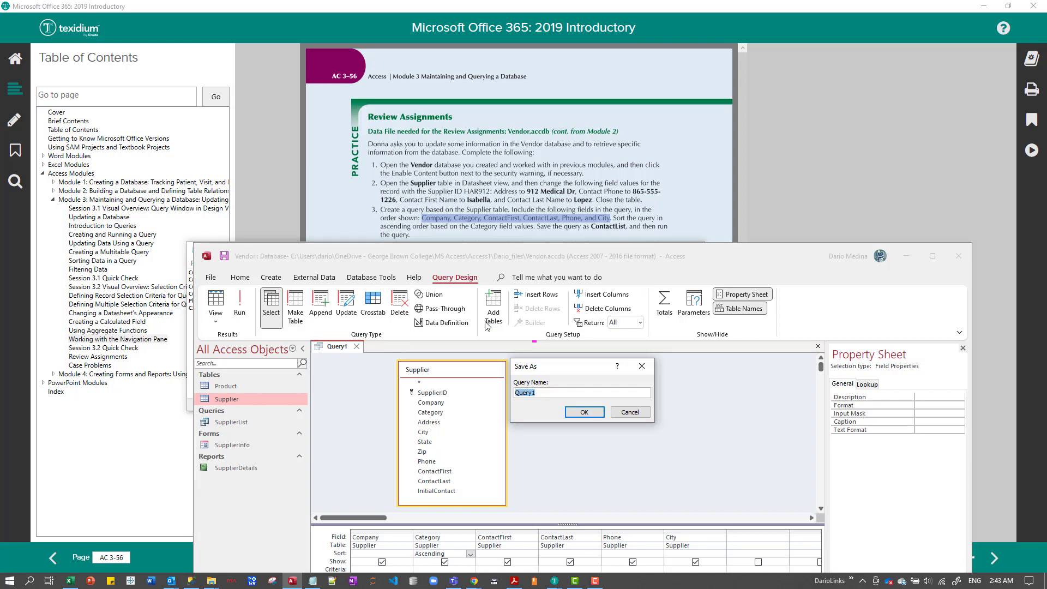
pyautogui.write('ContactList')
pyautogui.click(583, 416)
pyautogui.click(590, 413)
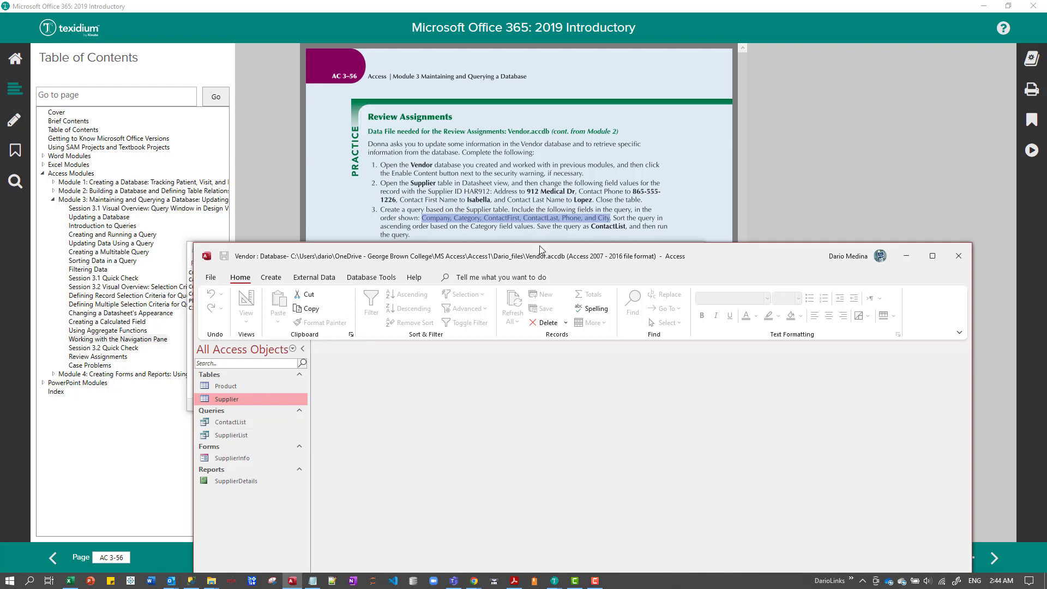
# Close the untitled Notepad note without saving it and move the Access window down to uncover instruction 4.
pyautogui.moveTo(540, 250); pyautogui.dragTo(540, 260)
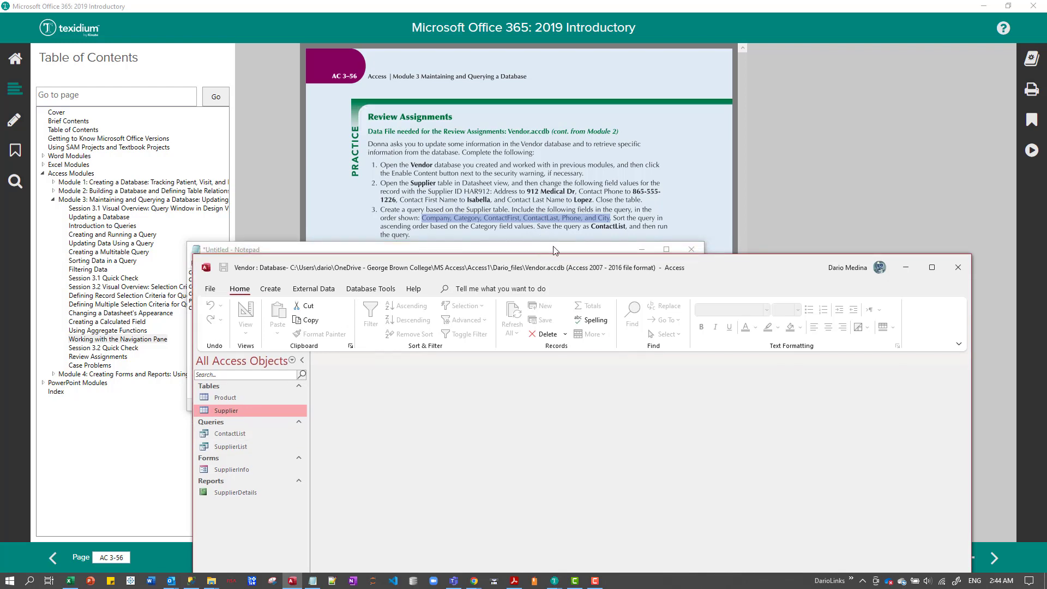
pyautogui.click(555, 249)
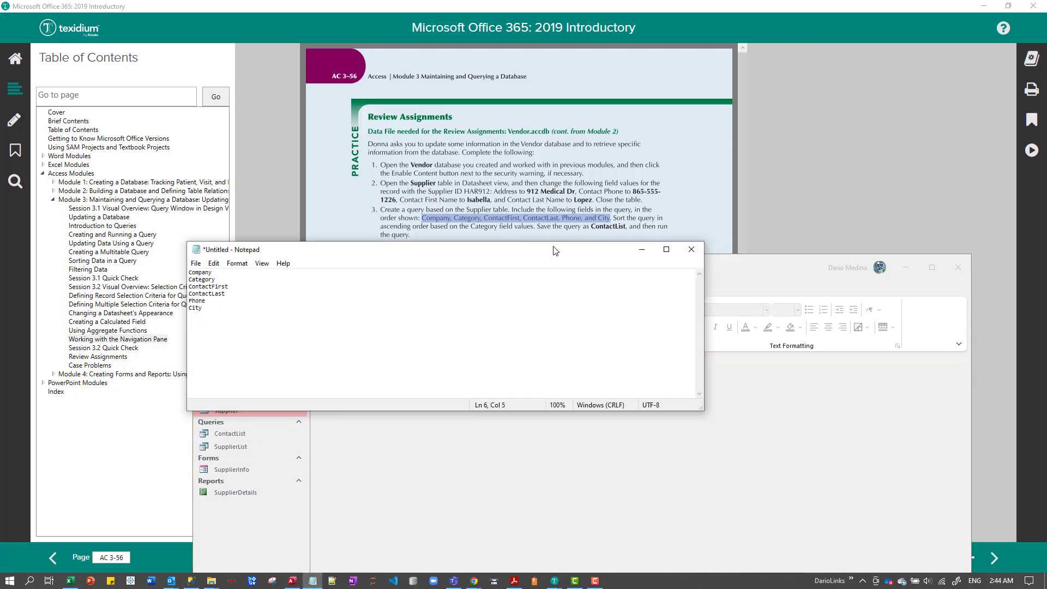
pyautogui.click(691, 249)
pyautogui.click(555, 292)
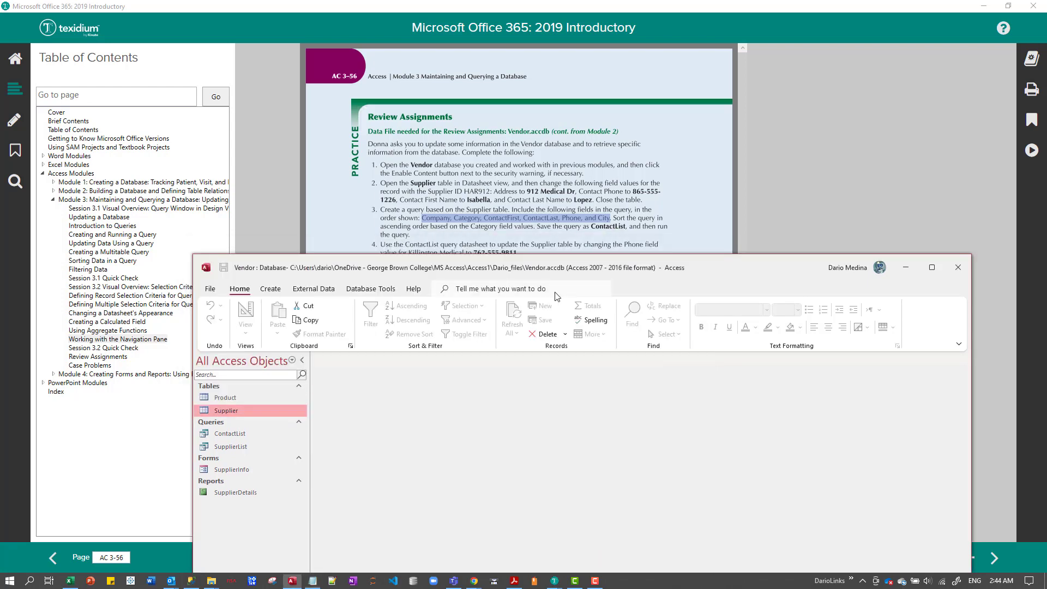
pyautogui.moveTo(568, 253)
pyautogui.mouseDown()
pyautogui.moveTo(566, 307)
pyautogui.moveTo(566, 260)
pyautogui.mouseUp()
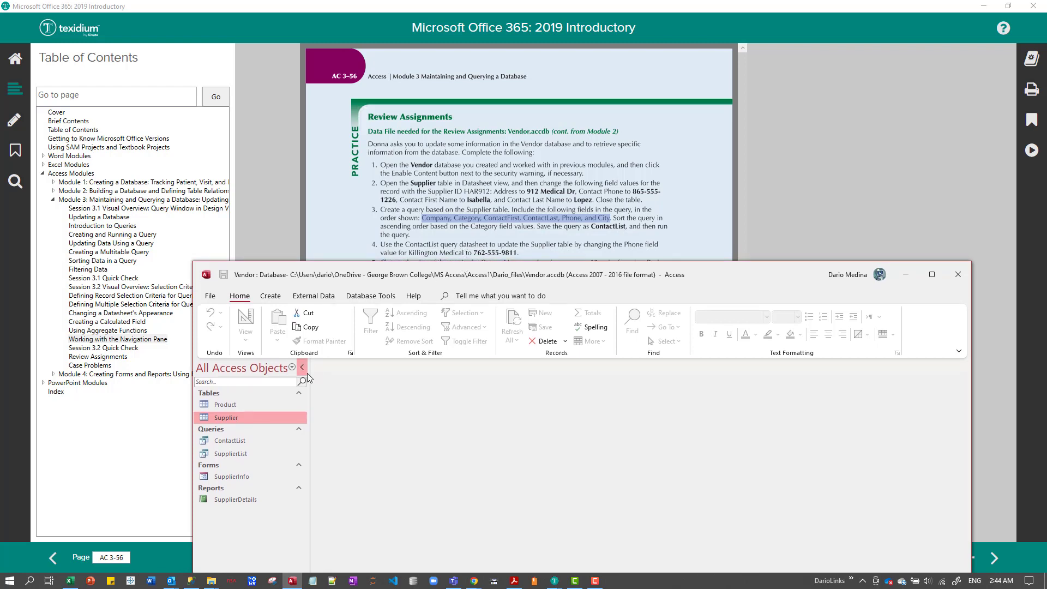
# Run the ContactList query and fit the Company and Contact Phone columns to their contents.
pyautogui.click(243, 441)
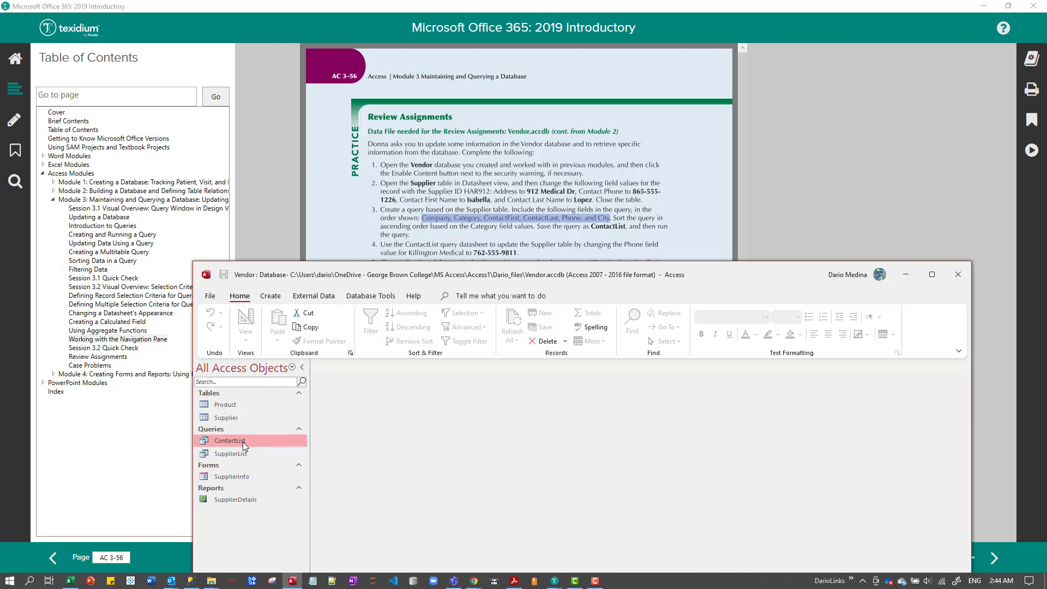
pyautogui.doubleClick(243, 442)
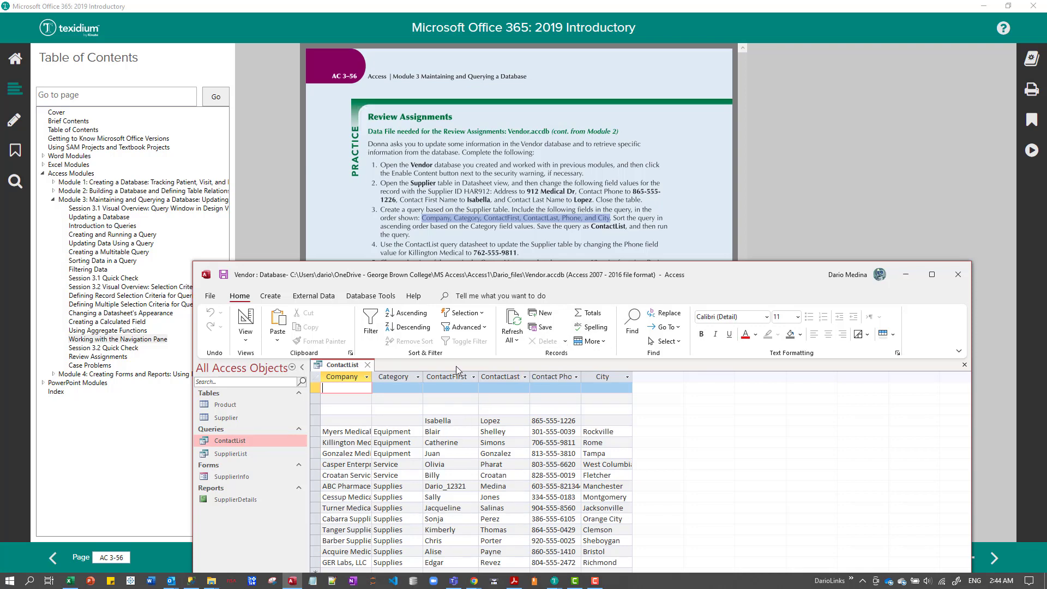
pyautogui.click(446, 419)
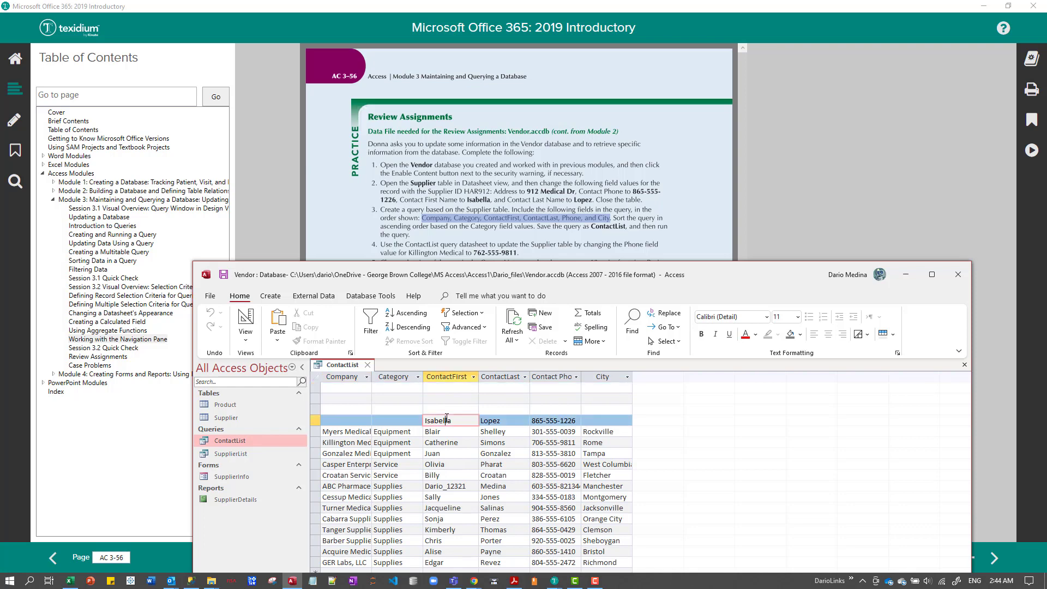
pyautogui.doubleClick(372, 377)
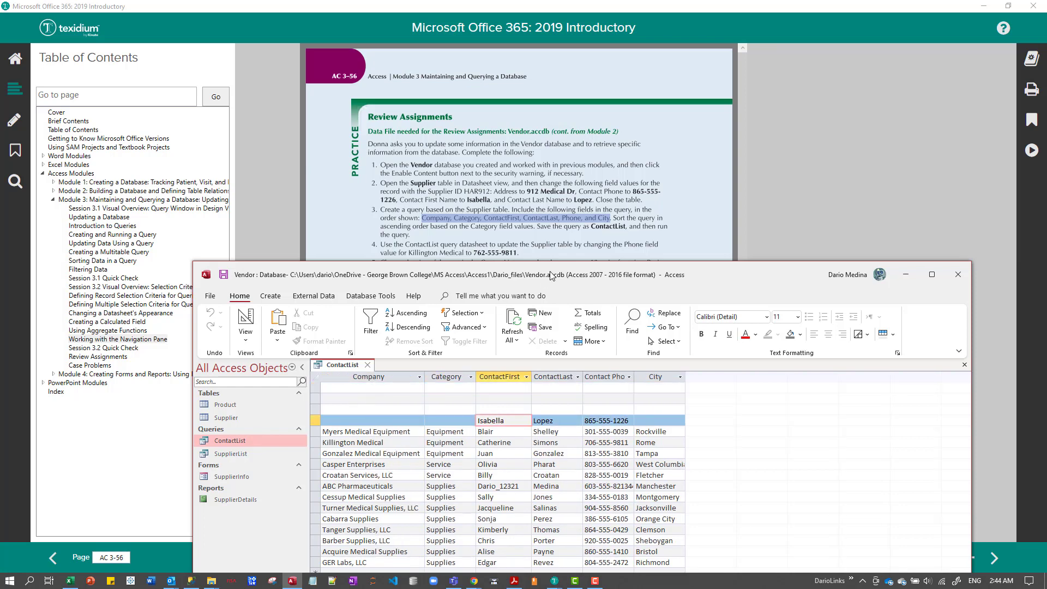
pyautogui.doubleClick(358, 443)
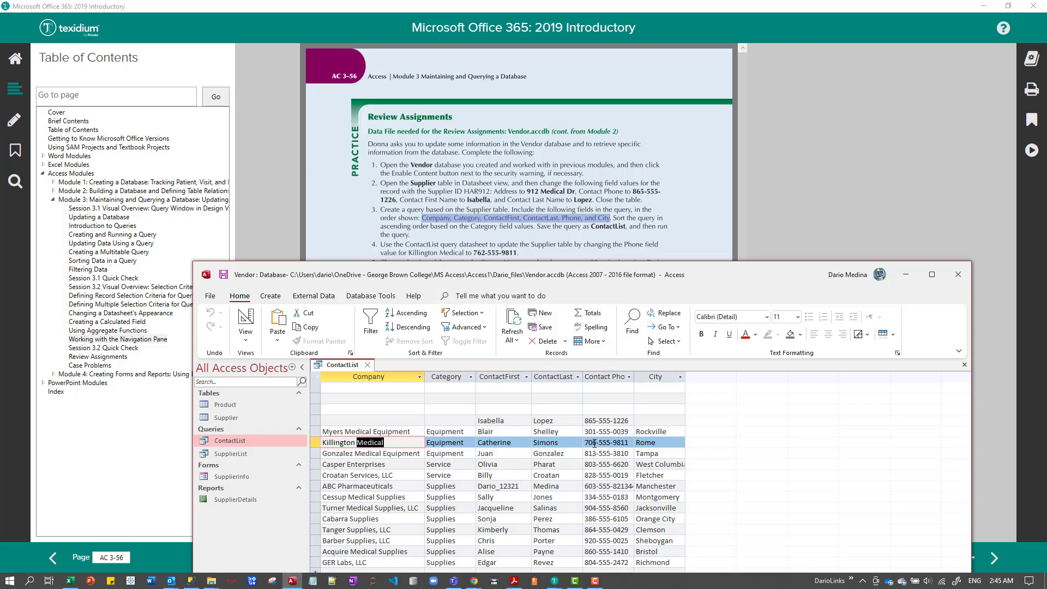
pyautogui.doubleClick(634, 376)
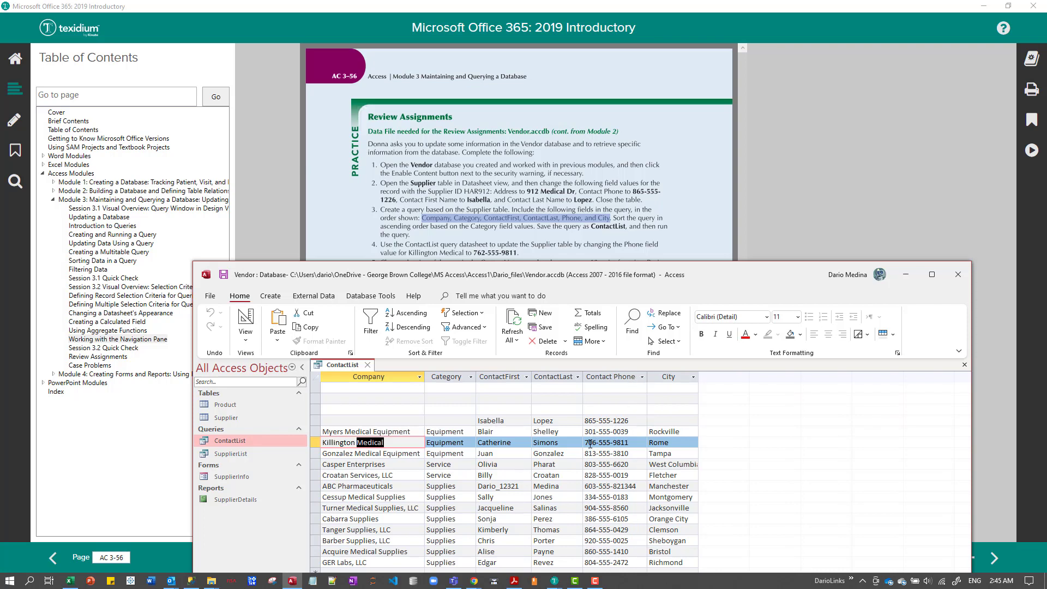
# Change Killington Medical's contact phone in the ContactList datasheet to the number given in instruction 4.
pyautogui.moveTo(590, 444); pyautogui.dragTo(596, 443)
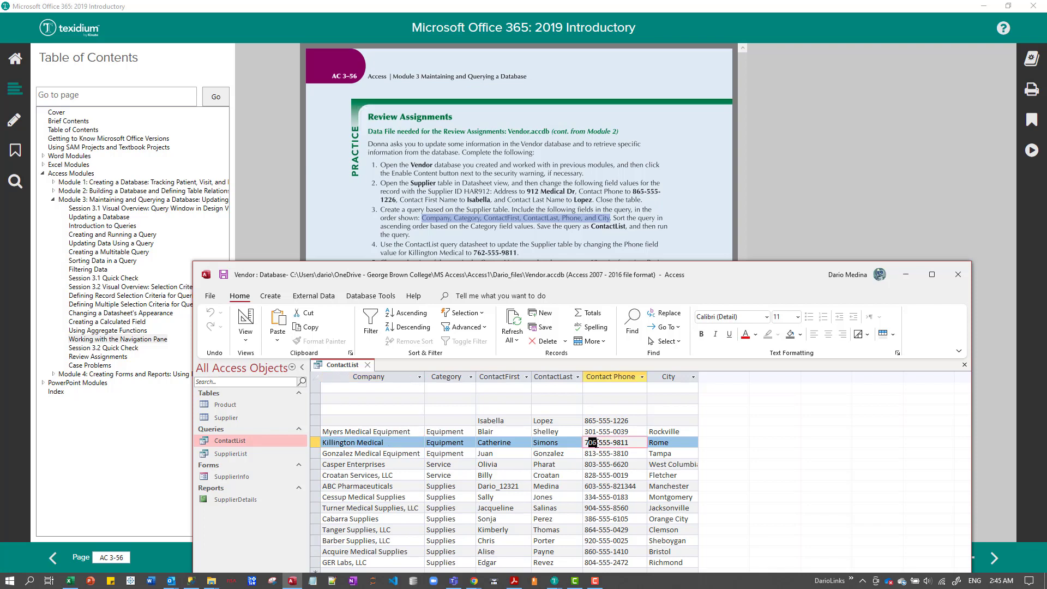
pyautogui.write('62')
pyautogui.press('Tab')
pyautogui.press('Up')
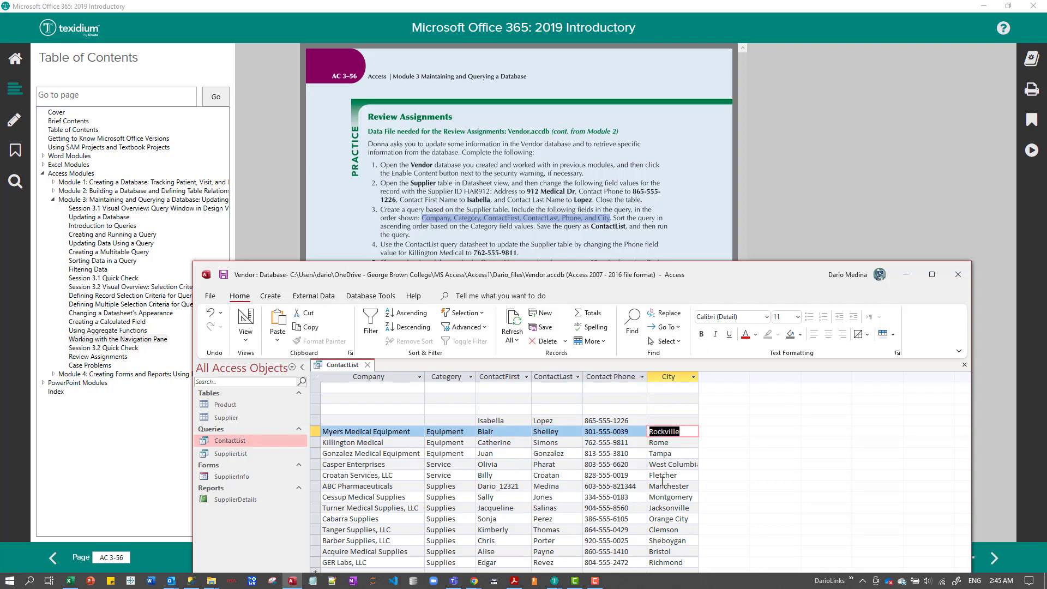
pyautogui.click(625, 443)
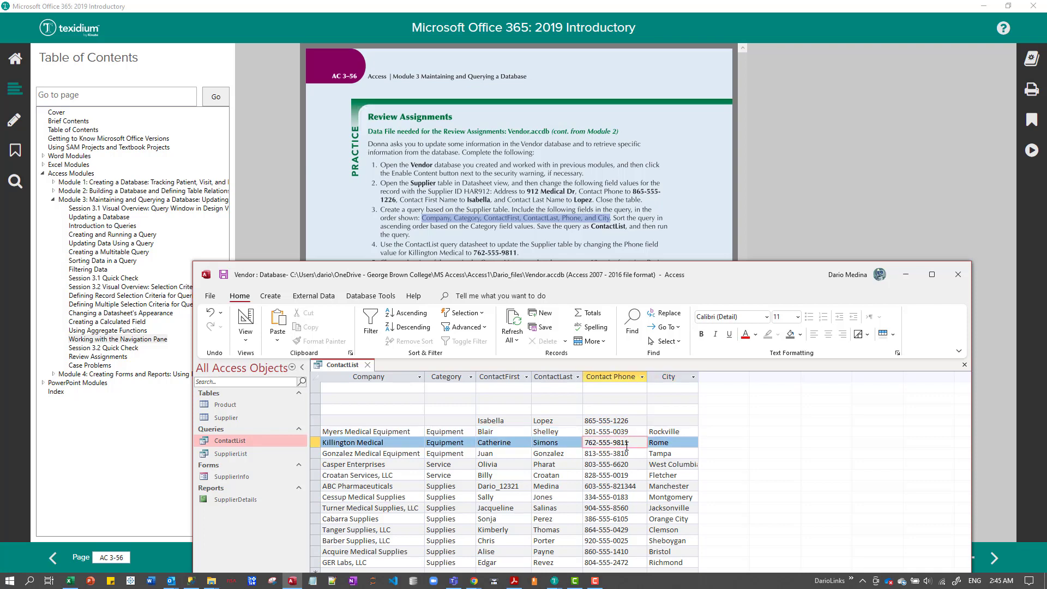
pyautogui.click(599, 432)
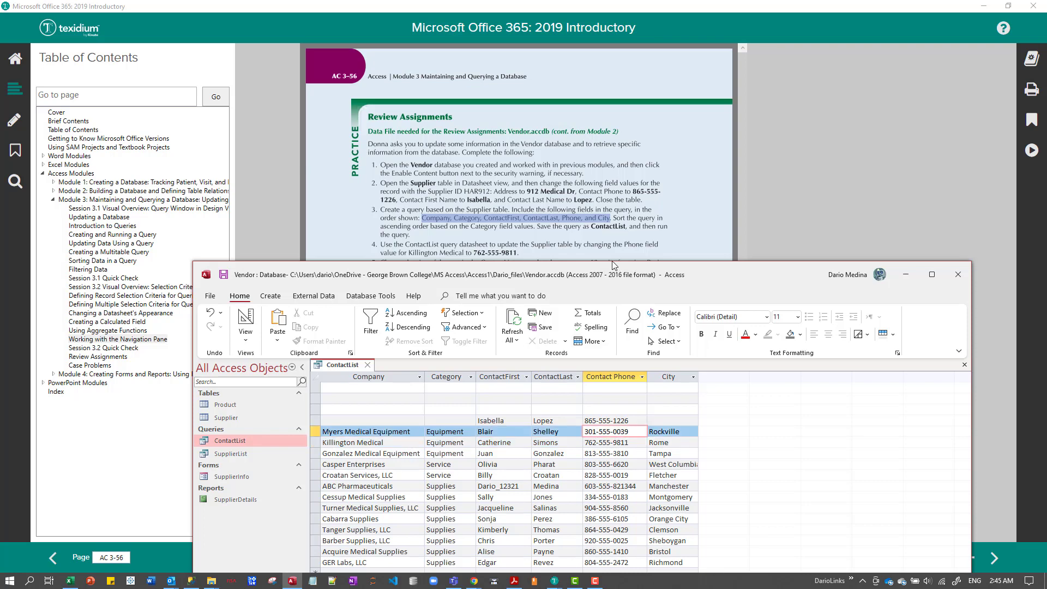
# Uncover instruction 5, fit the ContactLast column to its contents and set the datasheet's font size to 12.
pyautogui.moveTo(614, 263); pyautogui.dragTo(610, 277)
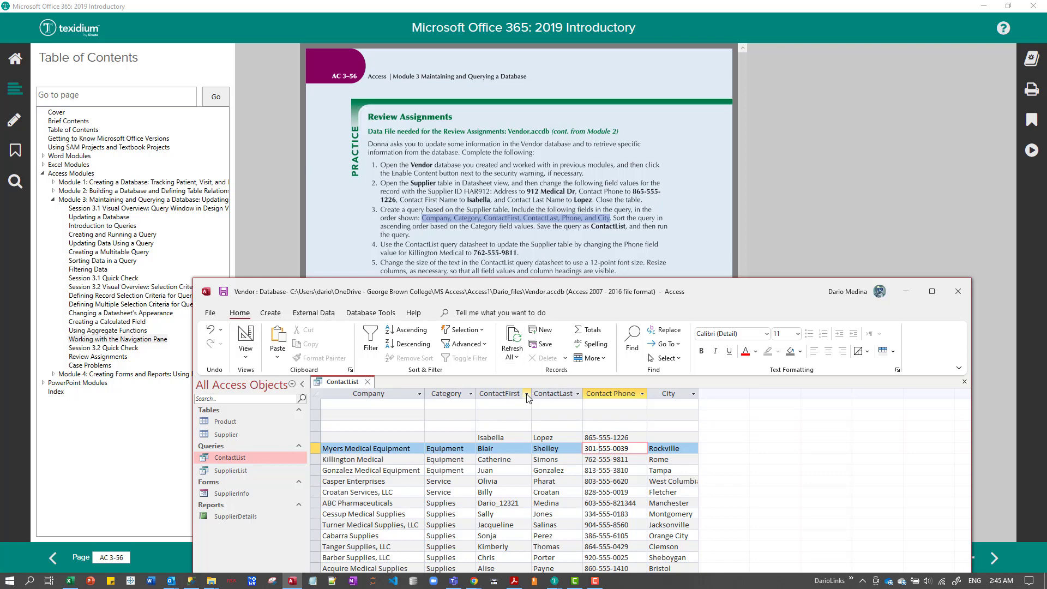
pyautogui.doubleClick(583, 393)
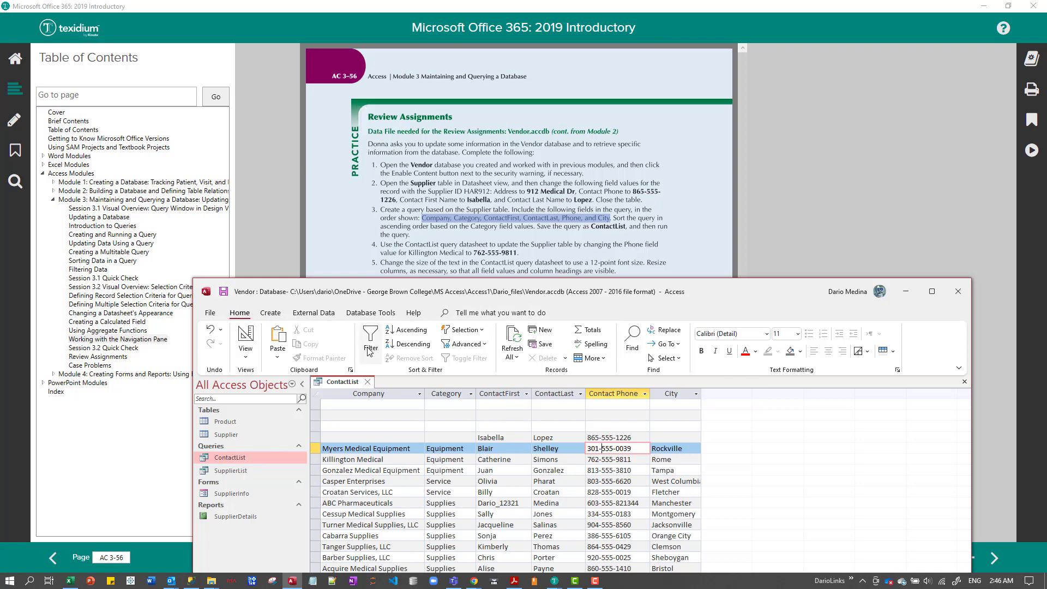
pyautogui.click(797, 333)
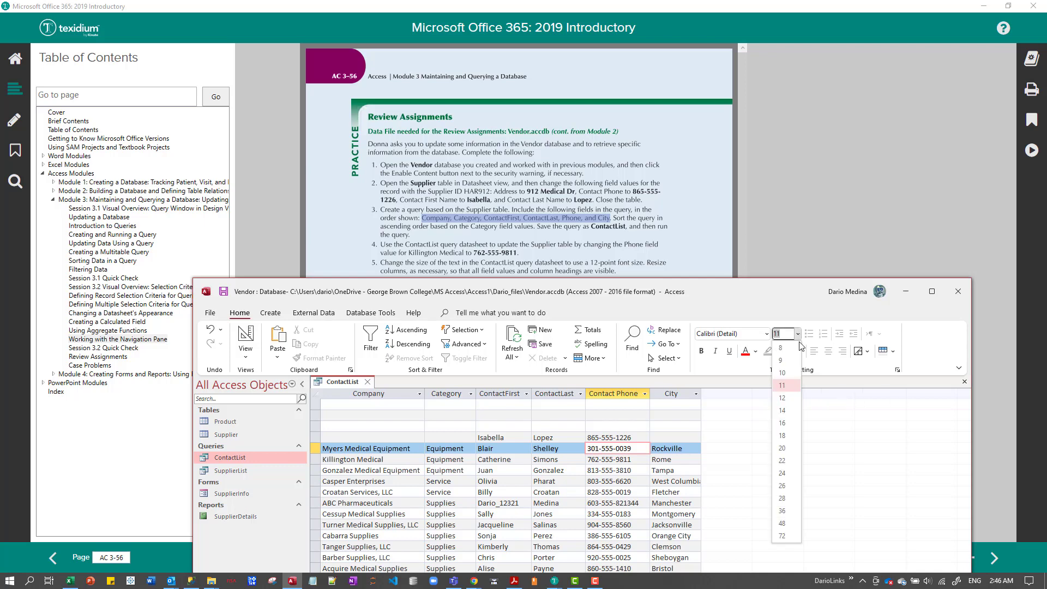
pyautogui.click(781, 398)
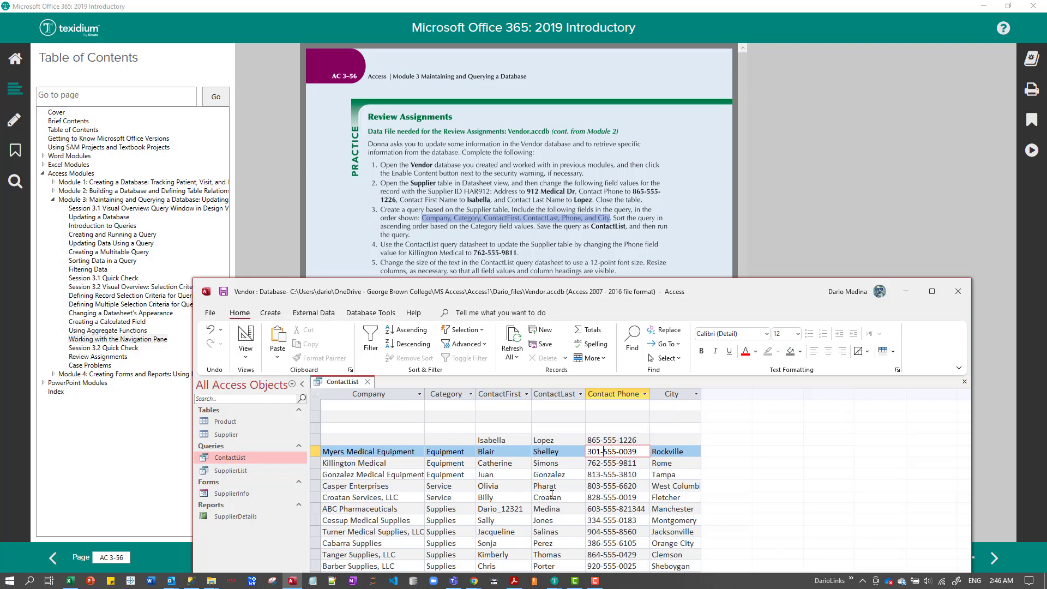
# Try font size 8 on the ContactList datasheet and return the text to size 12.
pyautogui.click(797, 334)
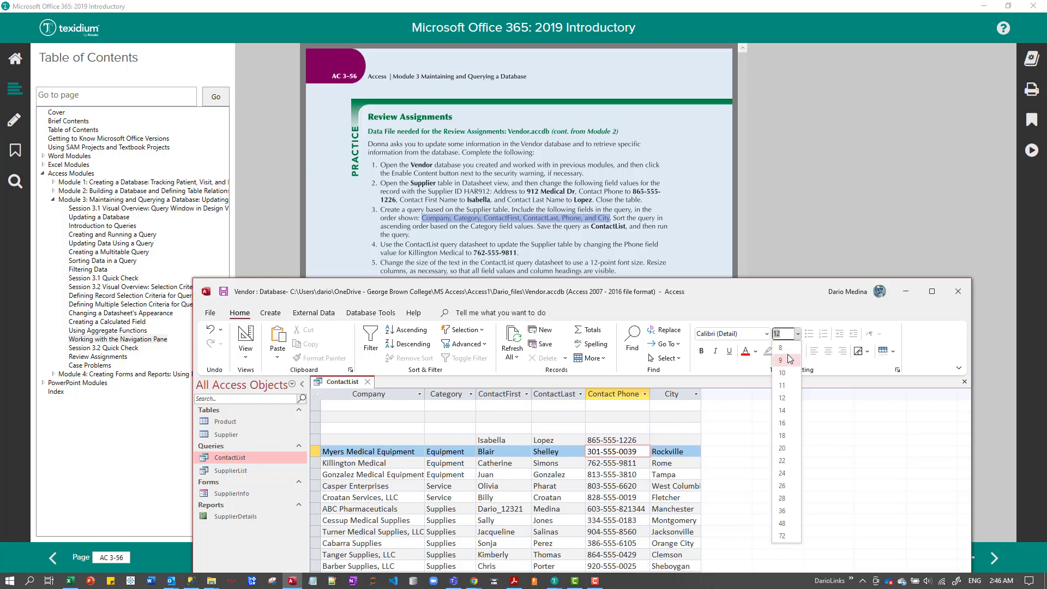
pyautogui.click(788, 349)
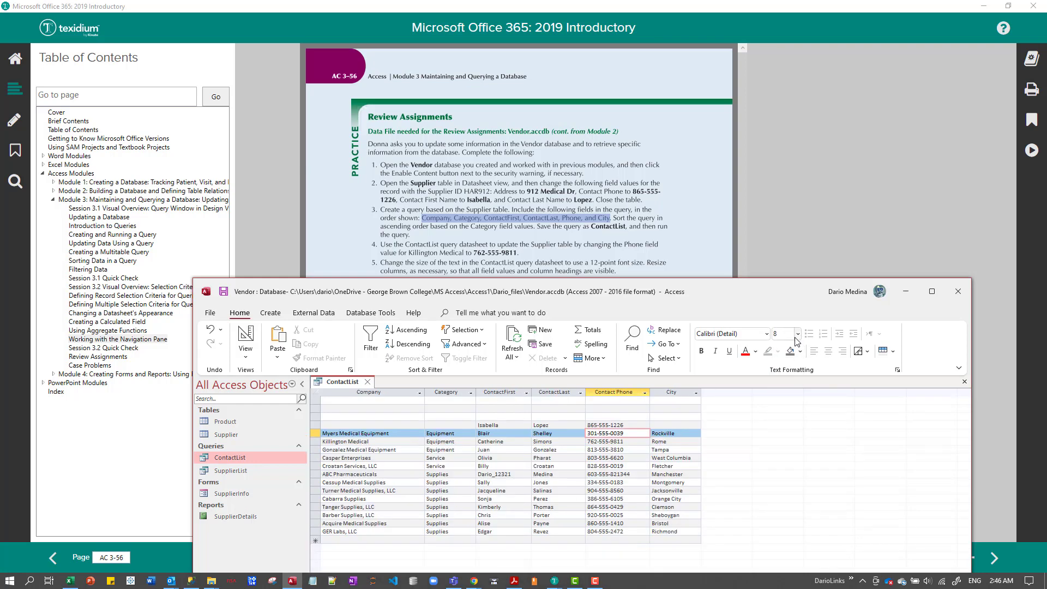
pyautogui.click(797, 334)
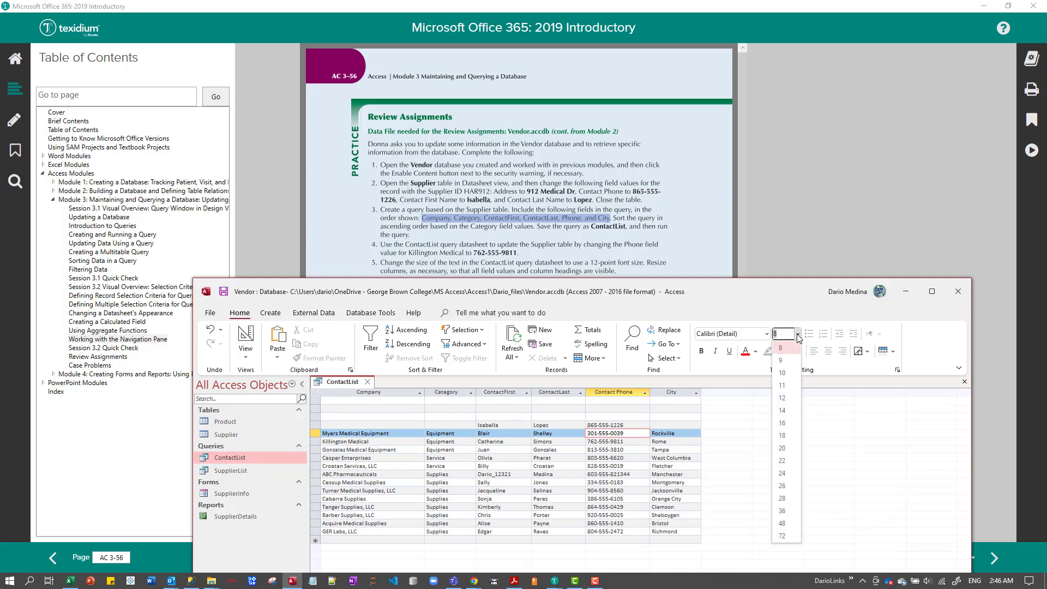
pyautogui.click(785, 398)
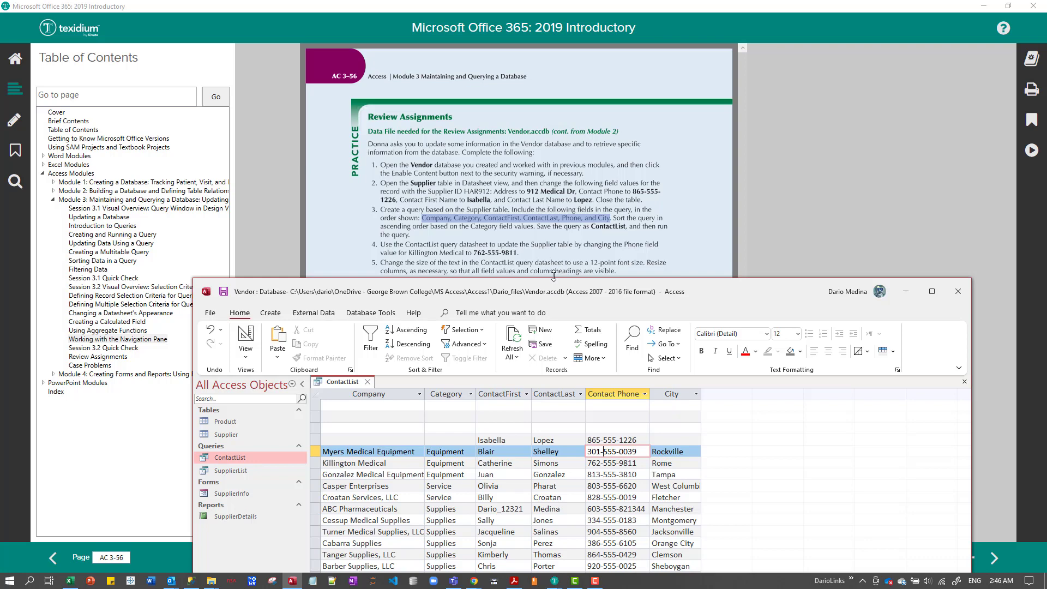
# Set the ContactList datasheet's alternate row color to Blue, Accent 5, Lighter 60%, and close the query, saving its layout.
pyautogui.moveTo(553, 276); pyautogui.dragTo(550, 295)
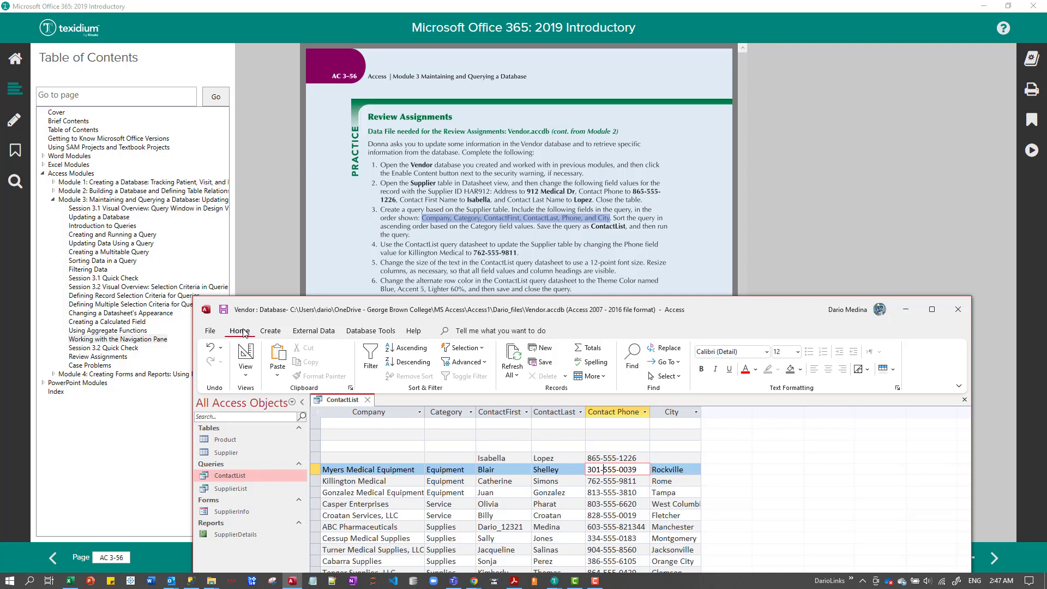
pyautogui.click(274, 331)
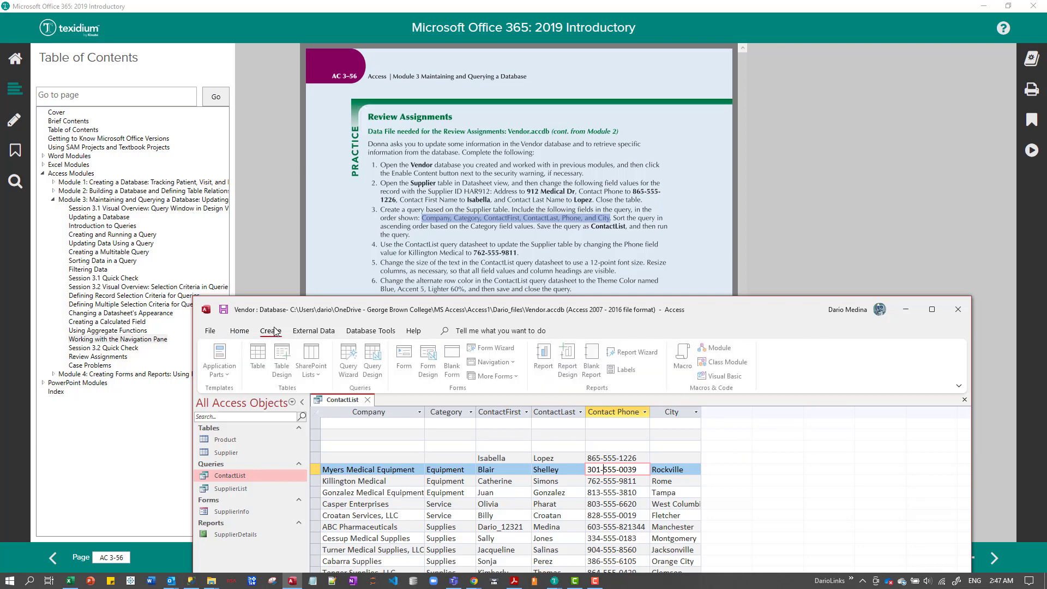
pyautogui.click(244, 333)
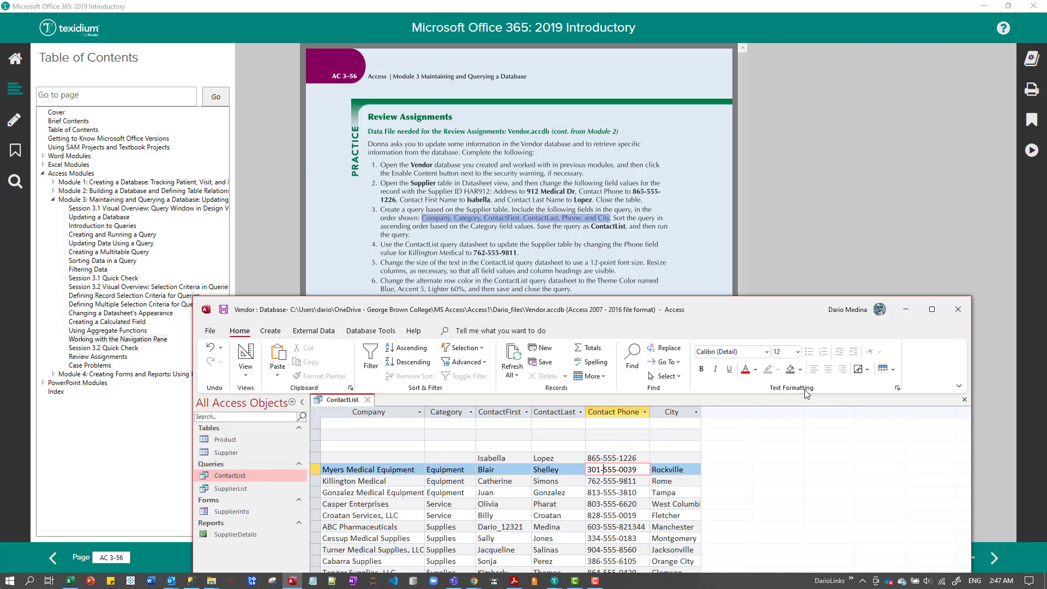
pyautogui.click(893, 370)
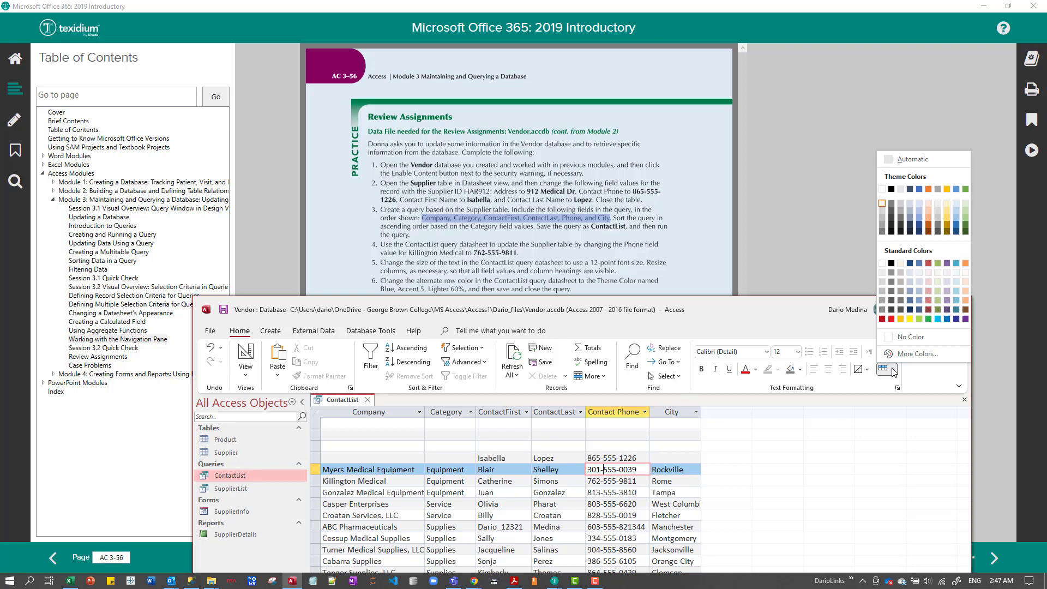
pyautogui.click(957, 212)
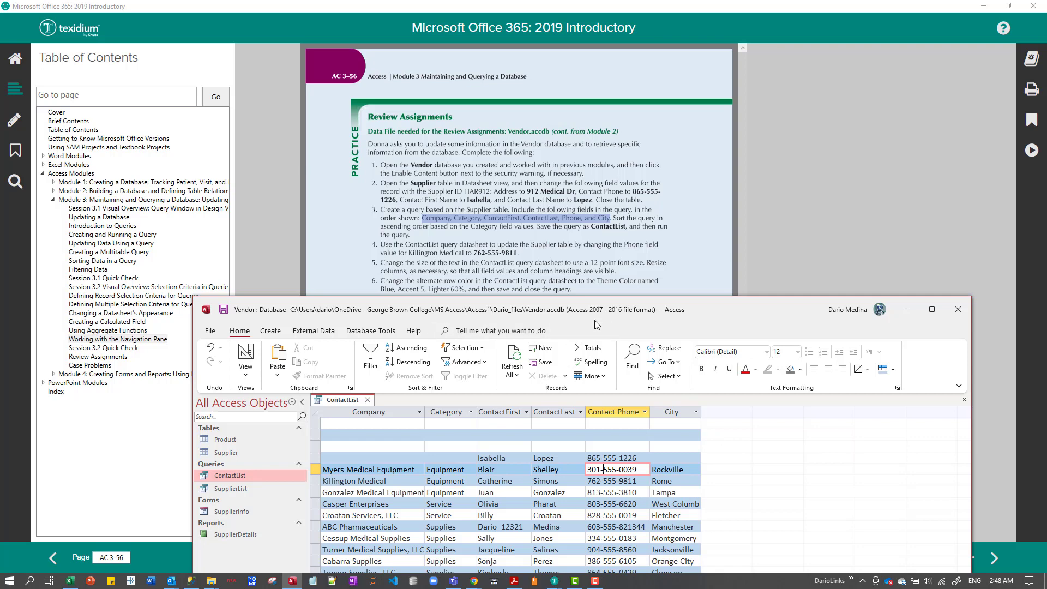
pyautogui.click(367, 400)
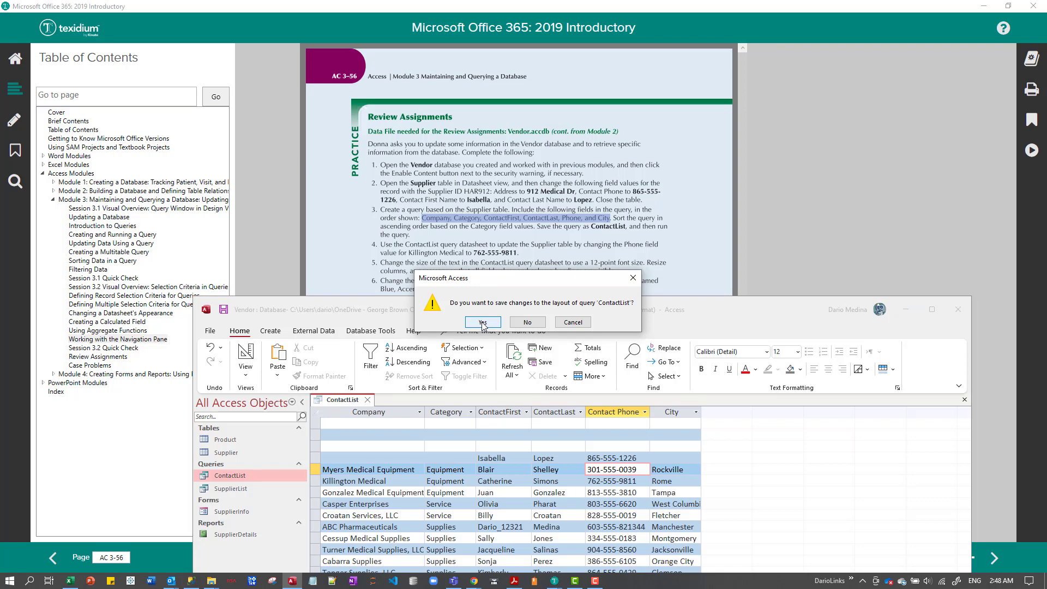
pyautogui.click(482, 323)
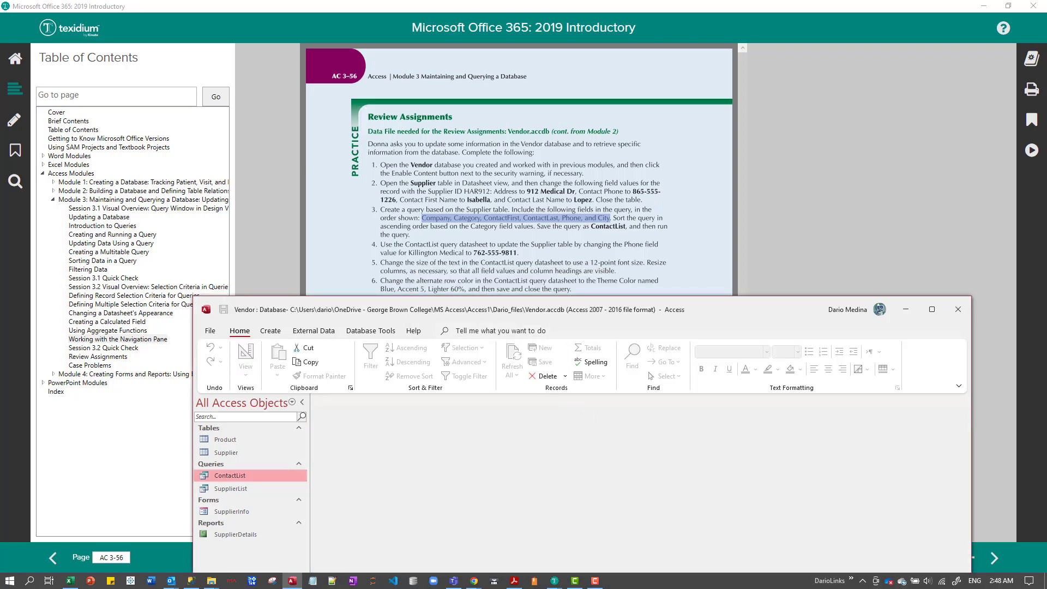
pyautogui.click(594, 580)
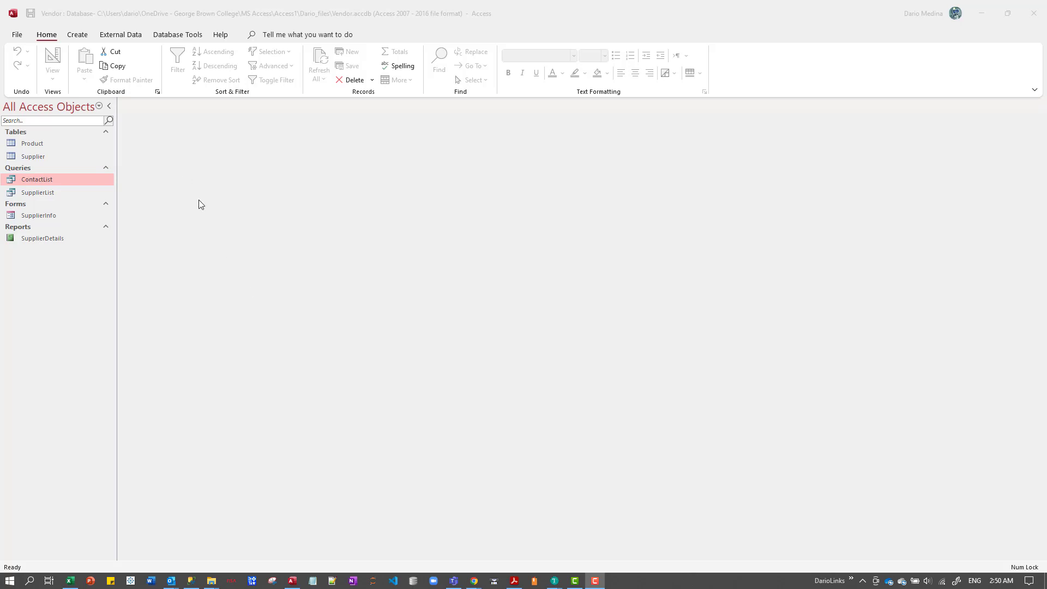
# Create a new query in Design view, add the Product table and enlarge its field list to show all fields.
pyautogui.click(81, 33)
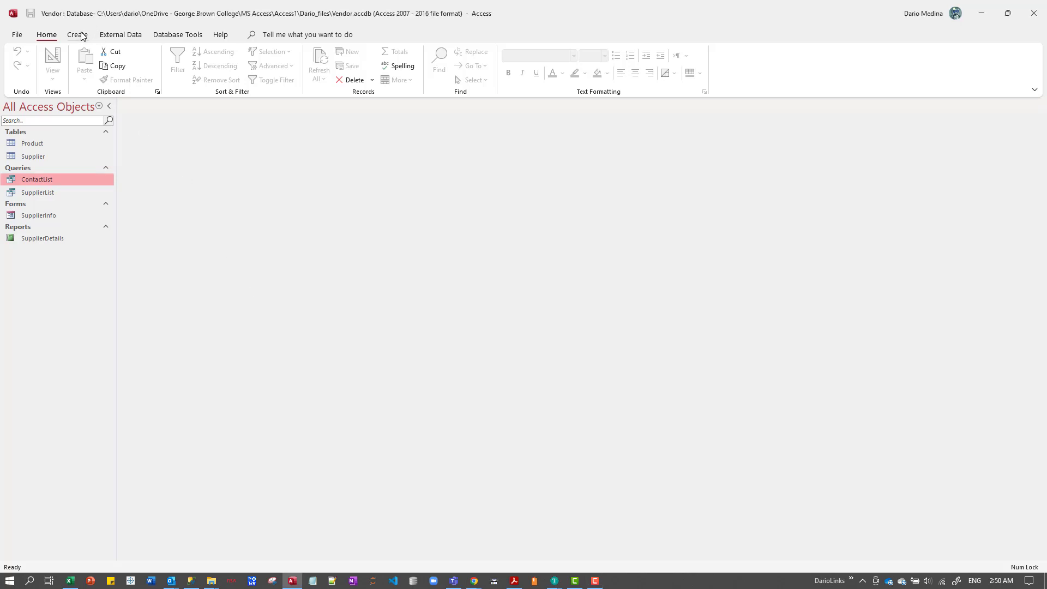
pyautogui.click(81, 34)
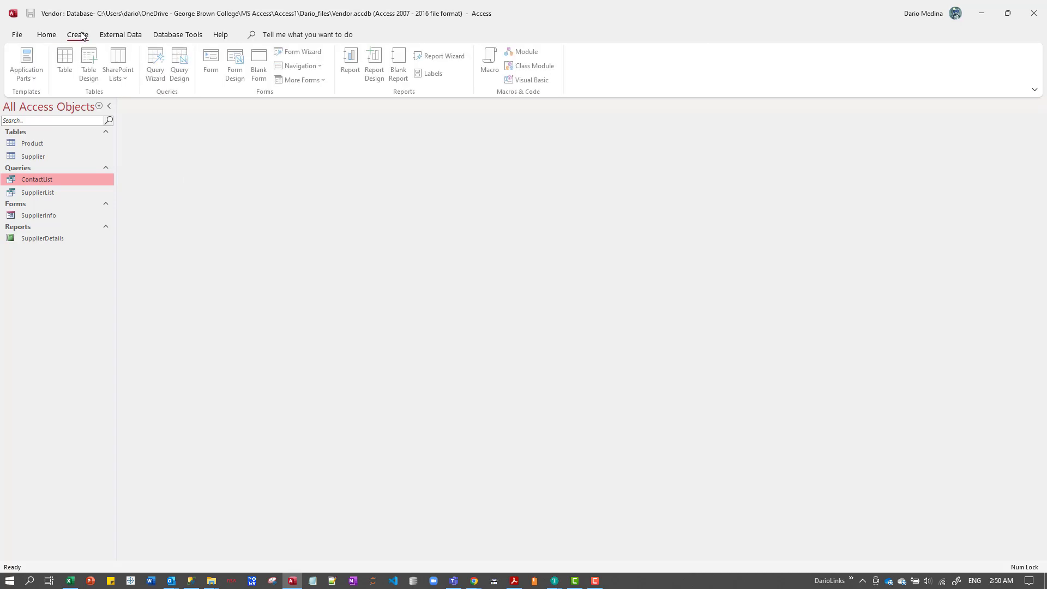
pyautogui.click(181, 71)
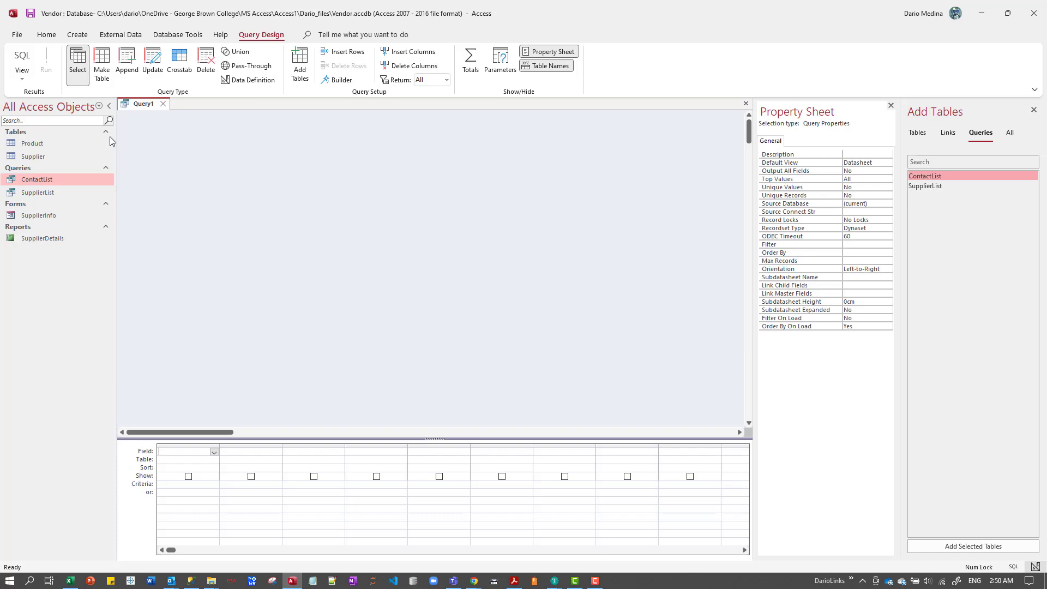
pyautogui.click(43, 146)
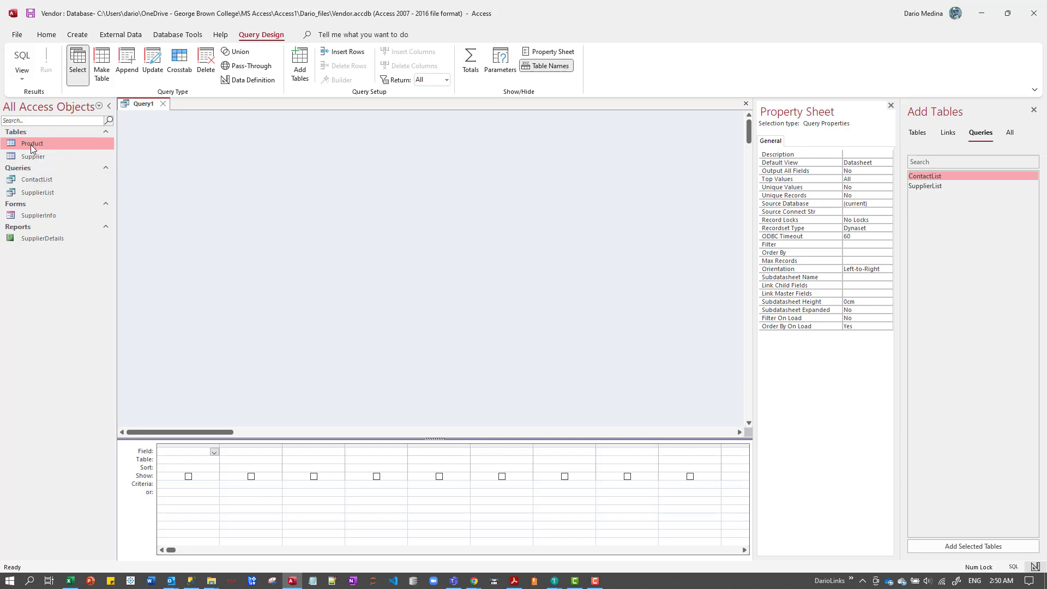
pyautogui.moveTo(30, 145); pyautogui.dragTo(195, 162)
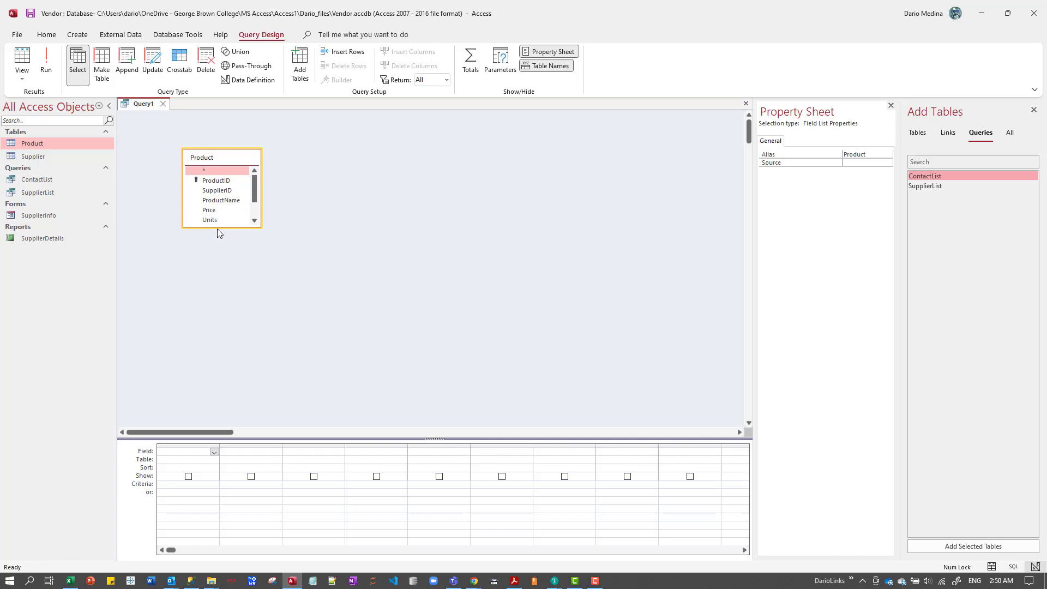
pyautogui.moveTo(218, 226); pyautogui.dragTo(233, 264)
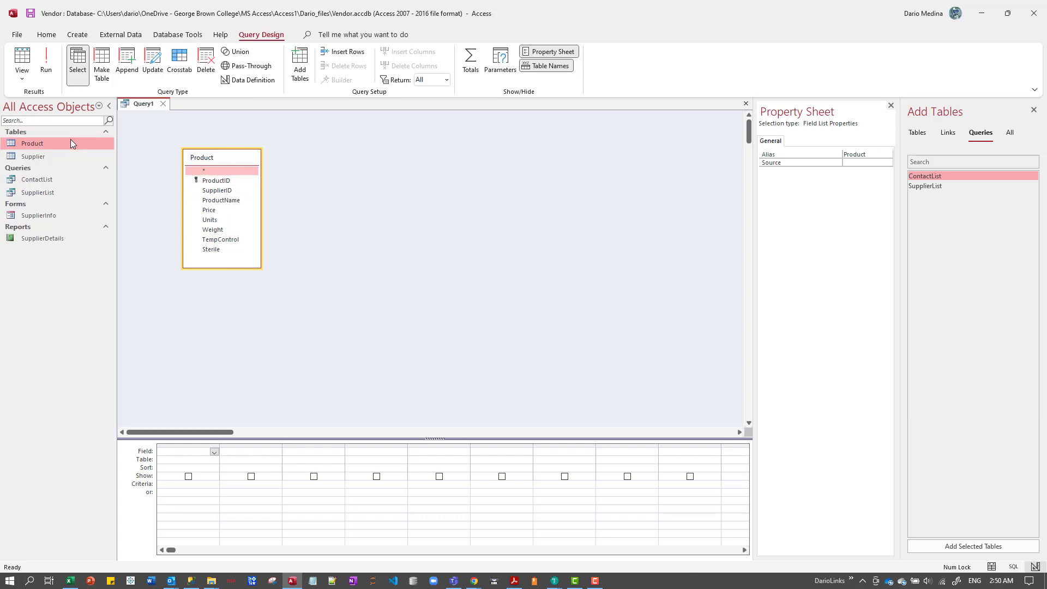
# Add the Supplier table to the query design and enlarge its field list to show all fields.
pyautogui.click(34, 156)
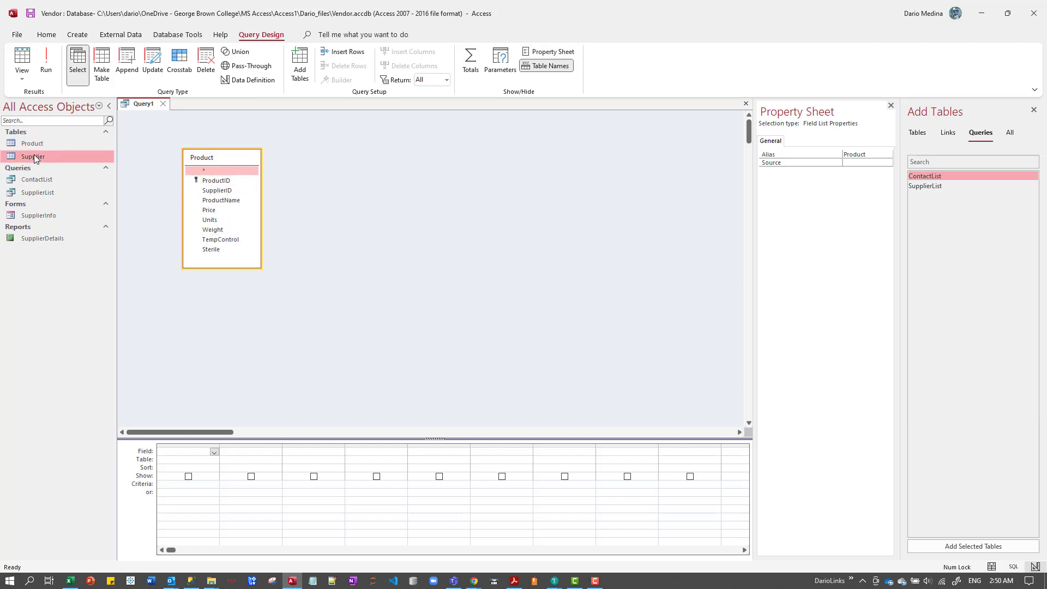
pyautogui.moveTo(33, 156); pyautogui.dragTo(376, 163)
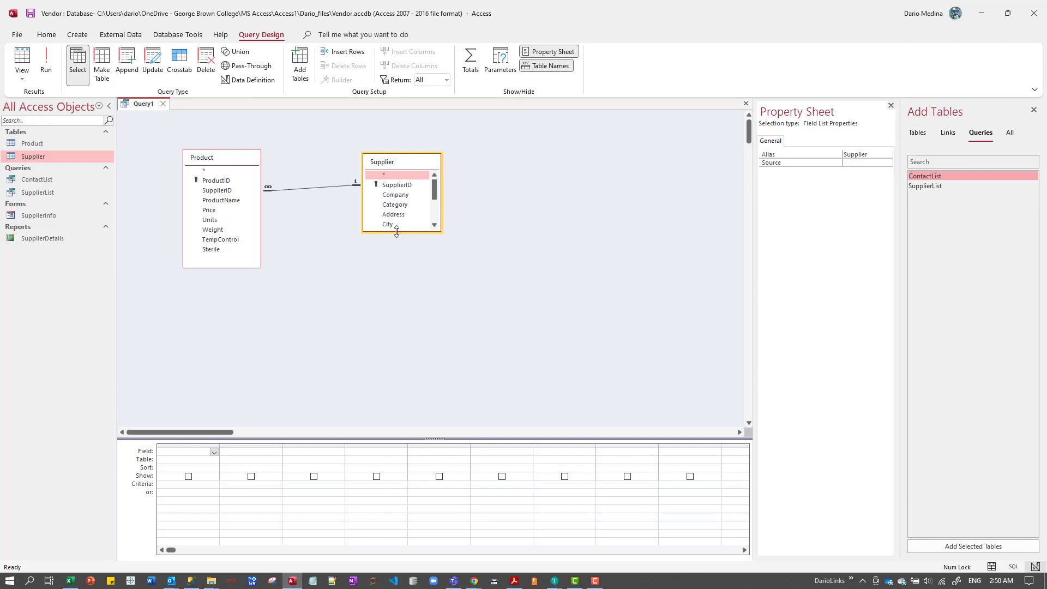
pyautogui.moveTo(396, 232); pyautogui.dragTo(396, 297)
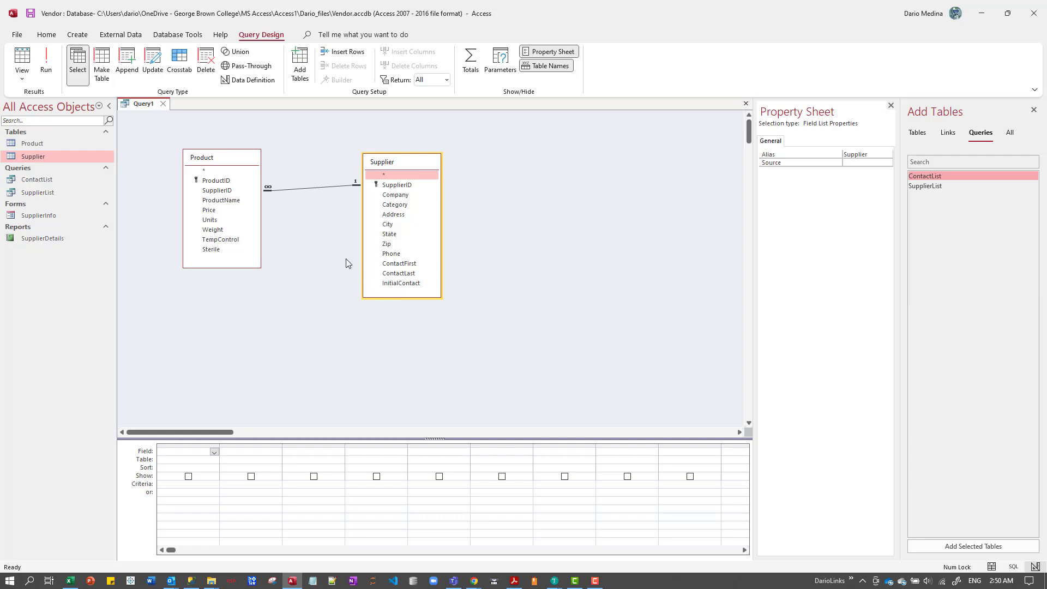
# Rearrange the two field lists in the query design so Supplier stands to the left of Product.
pyautogui.click(229, 154)
pyautogui.moveTo(229, 158); pyautogui.dragTo(547, 188)
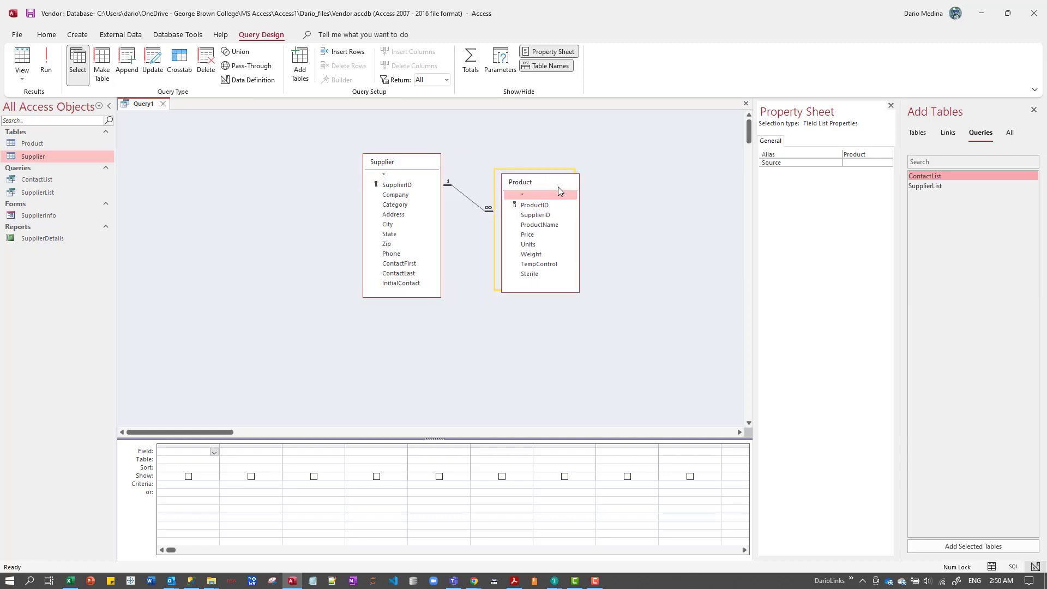
pyautogui.moveTo(401, 163); pyautogui.dragTo(234, 145)
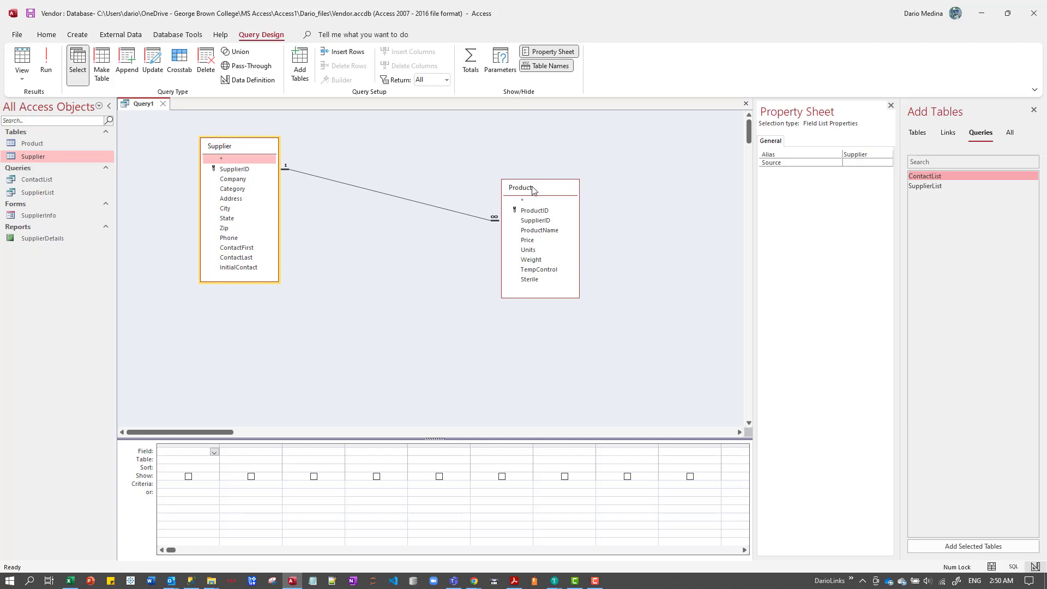
pyautogui.moveTo(528, 189); pyautogui.dragTo(399, 185)
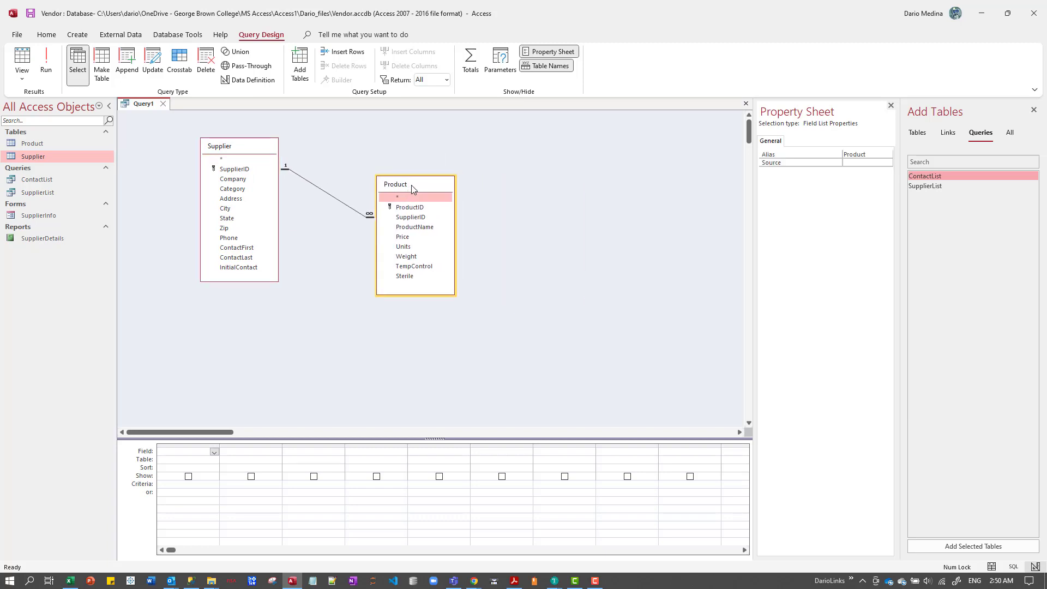
pyautogui.moveTo(243, 151)
pyautogui.mouseDown()
pyautogui.moveTo(612, 165)
pyautogui.moveTo(514, 150)
pyautogui.moveTo(250, 151)
pyautogui.mouseUp()
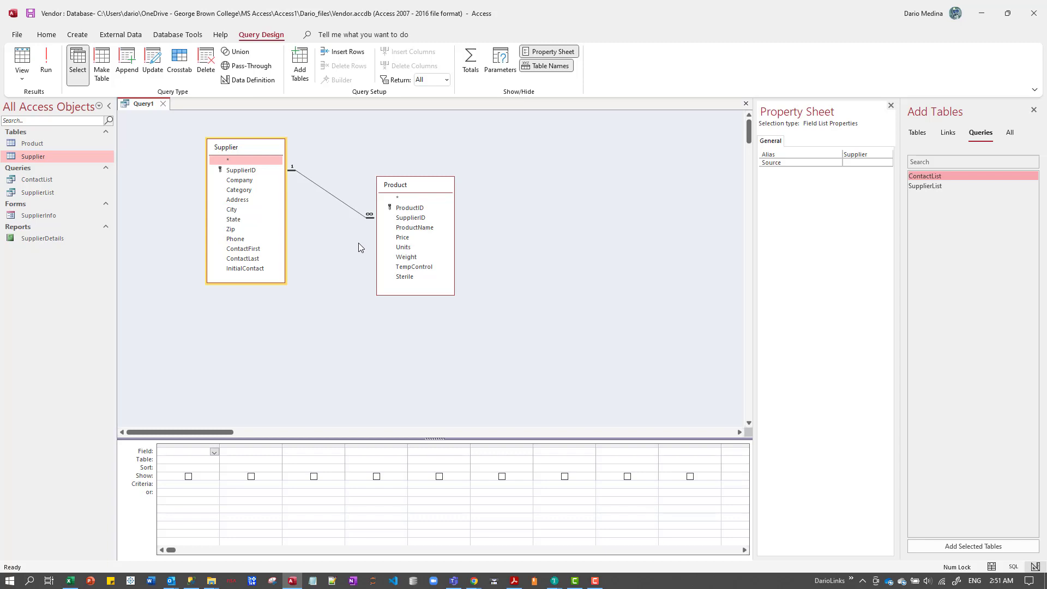
# Add the Company, Category and State fields from the Supplier table to the query, in that order.
pyautogui.click(247, 181)
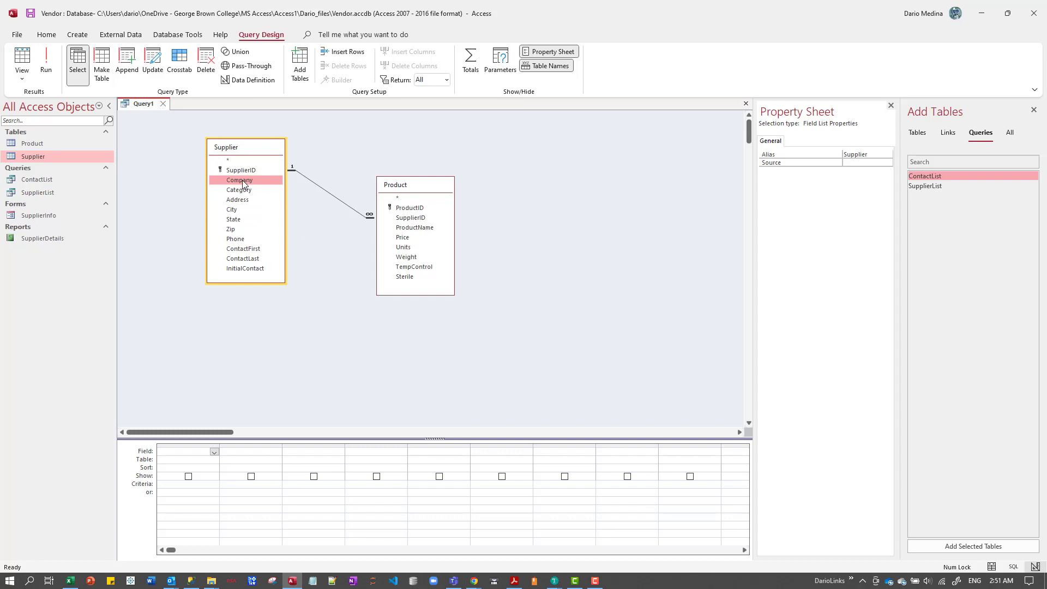
pyautogui.doubleClick(243, 184)
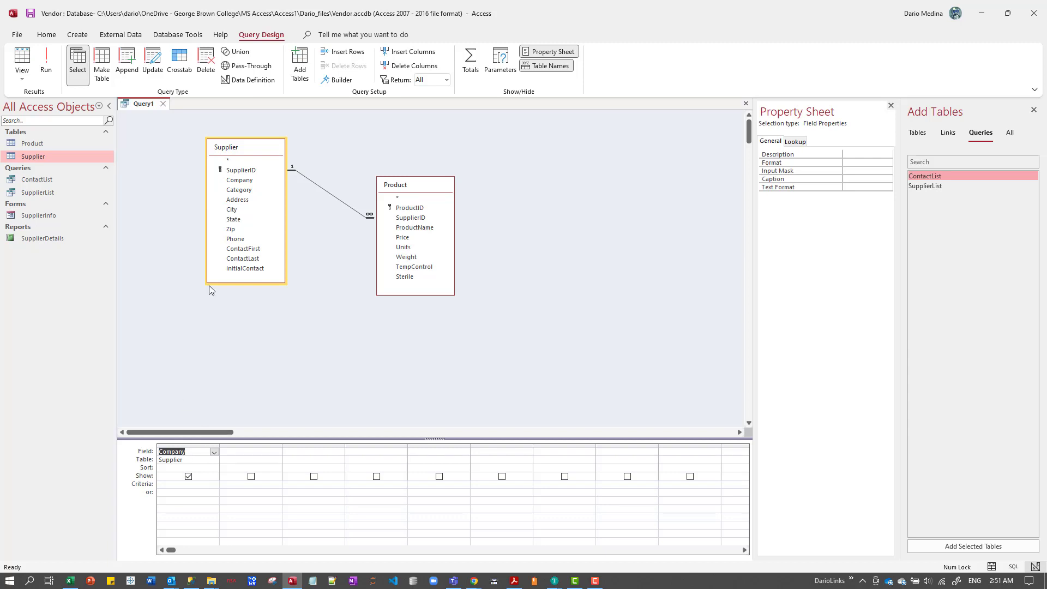
pyautogui.click(245, 190)
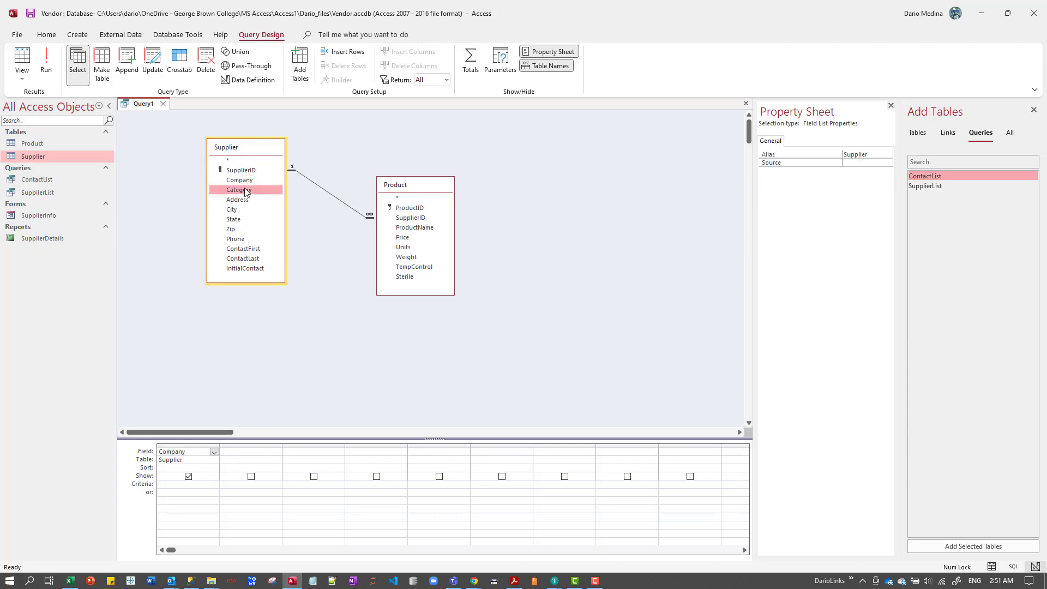
pyautogui.doubleClick(244, 190)
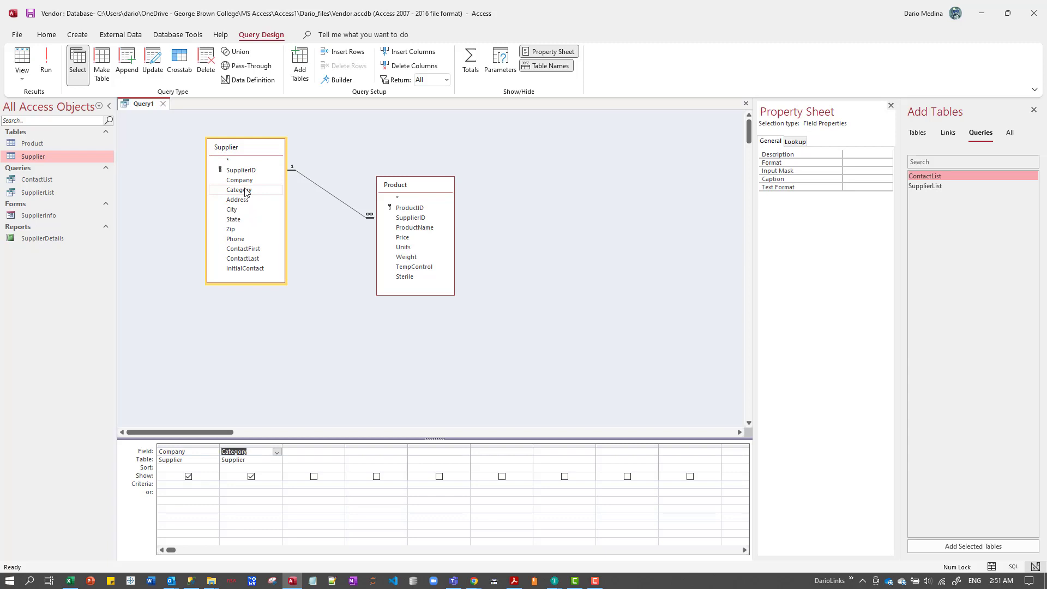
pyautogui.click(236, 219)
pyautogui.doubleClick(236, 219)
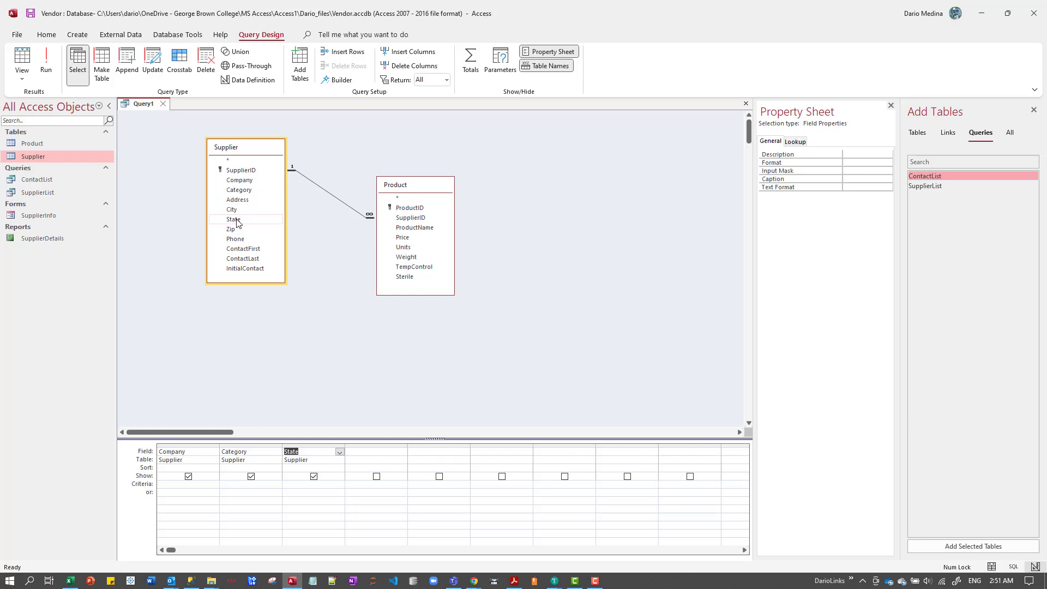
pyautogui.click(412, 228)
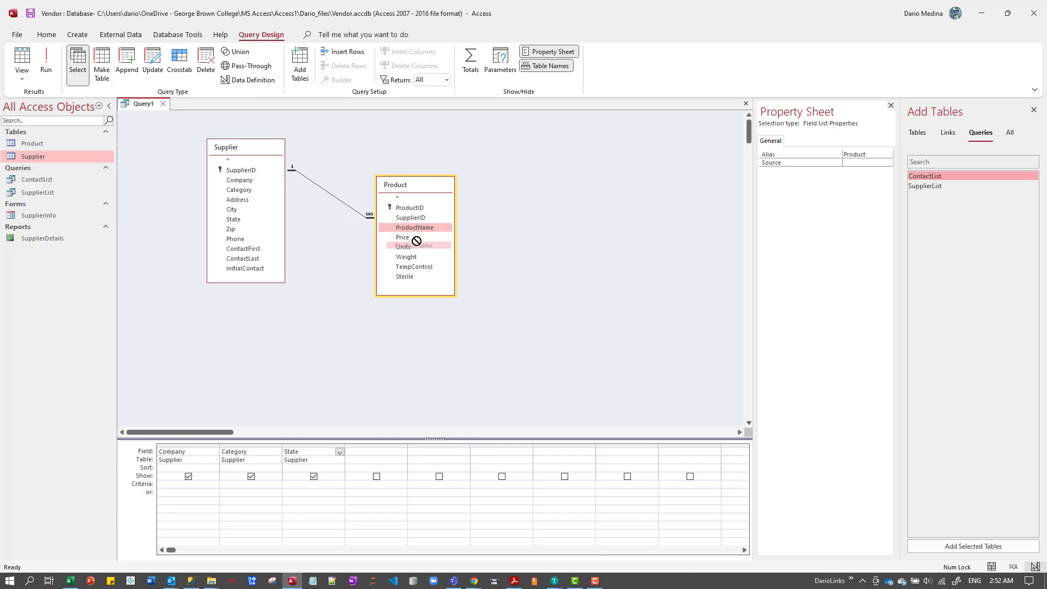
pyautogui.click(416, 238)
pyautogui.hotkey('shift', 'Down')
pyautogui.hotkey('shift', 'Down')
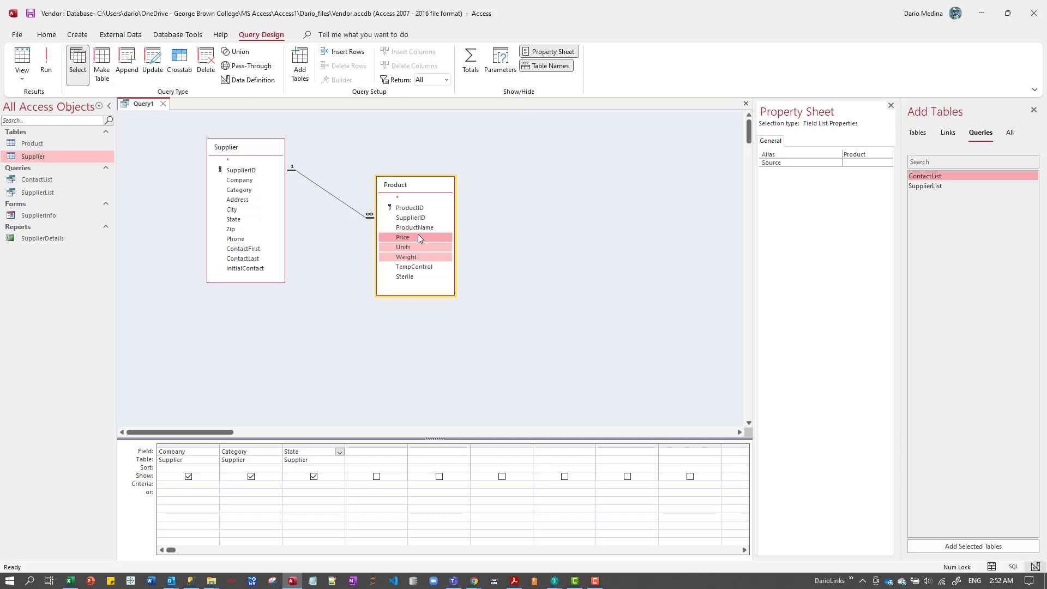
pyautogui.click(421, 229)
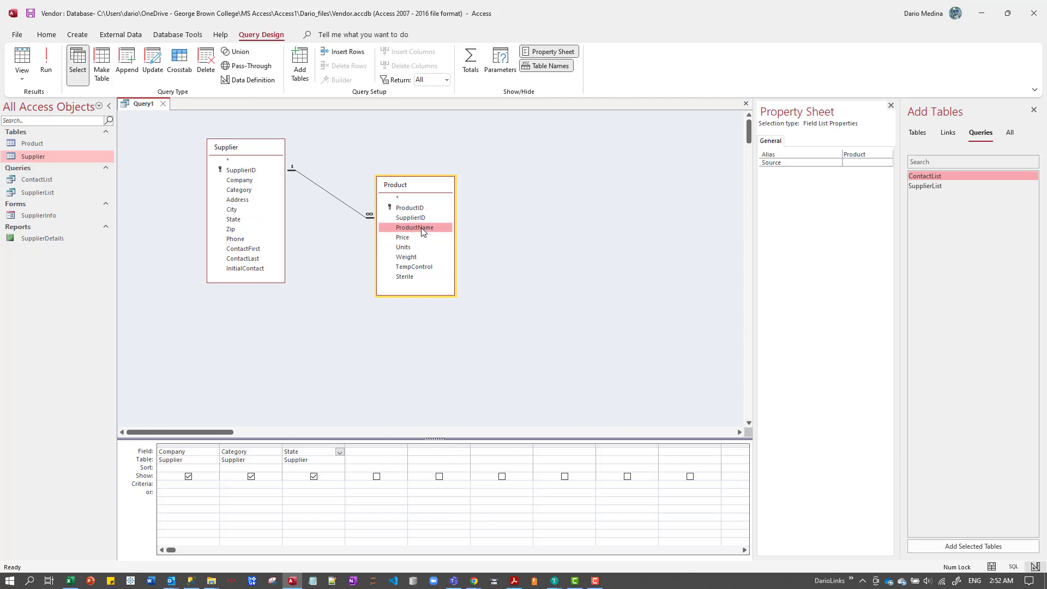
pyautogui.hotkey('shift', 'Down')
pyautogui.hotkey('shift', 'Down')
pyautogui.hotkey('shift', 'Down')
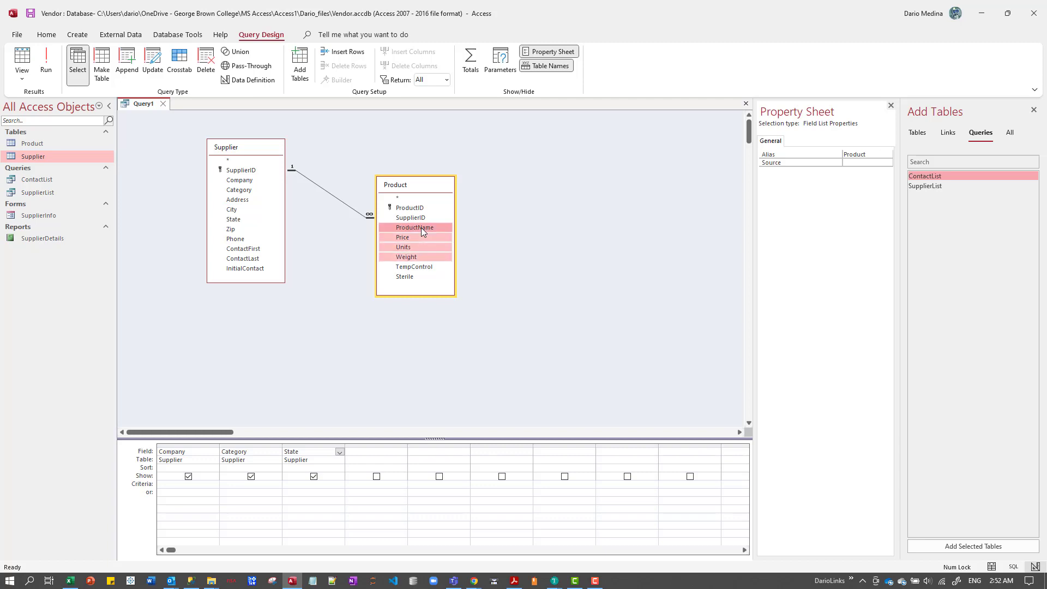
pyautogui.click(423, 227)
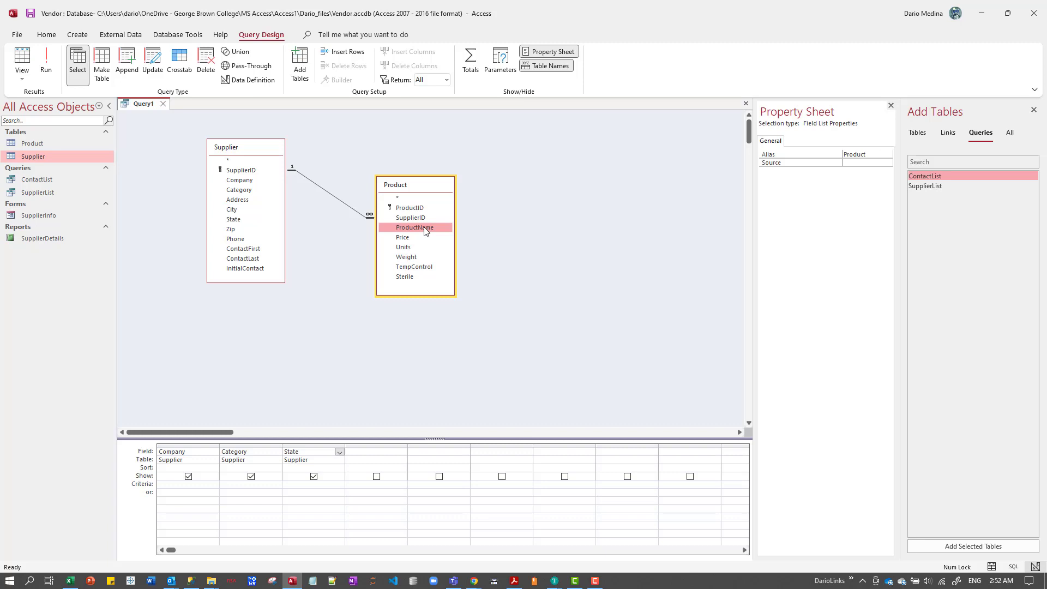
pyautogui.hotkey('shift', 'Down')
pyautogui.hotkey('shift', 'Down')
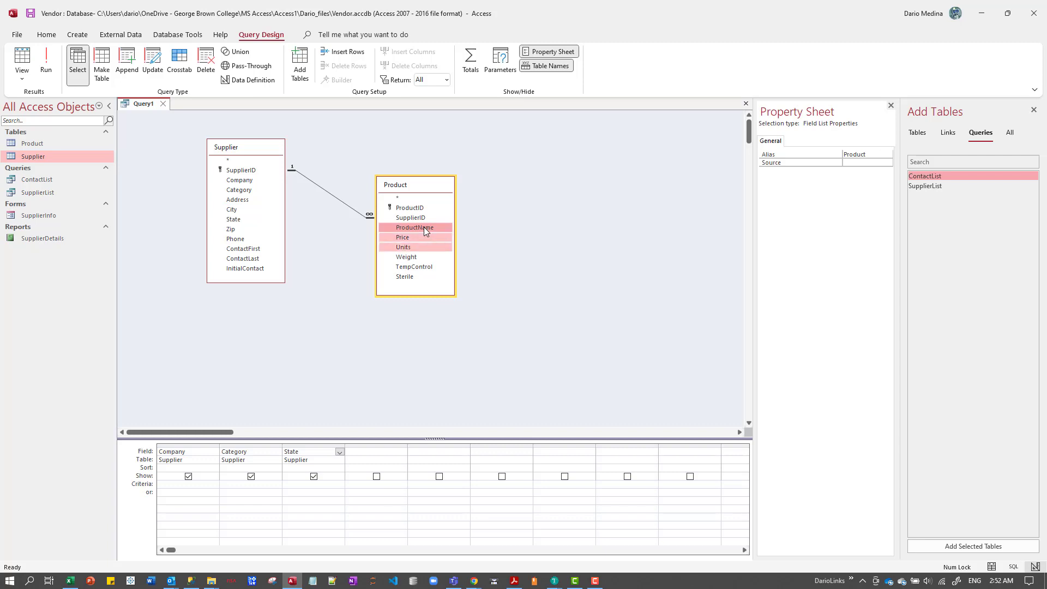
pyautogui.hotkey('shift', 'Down')
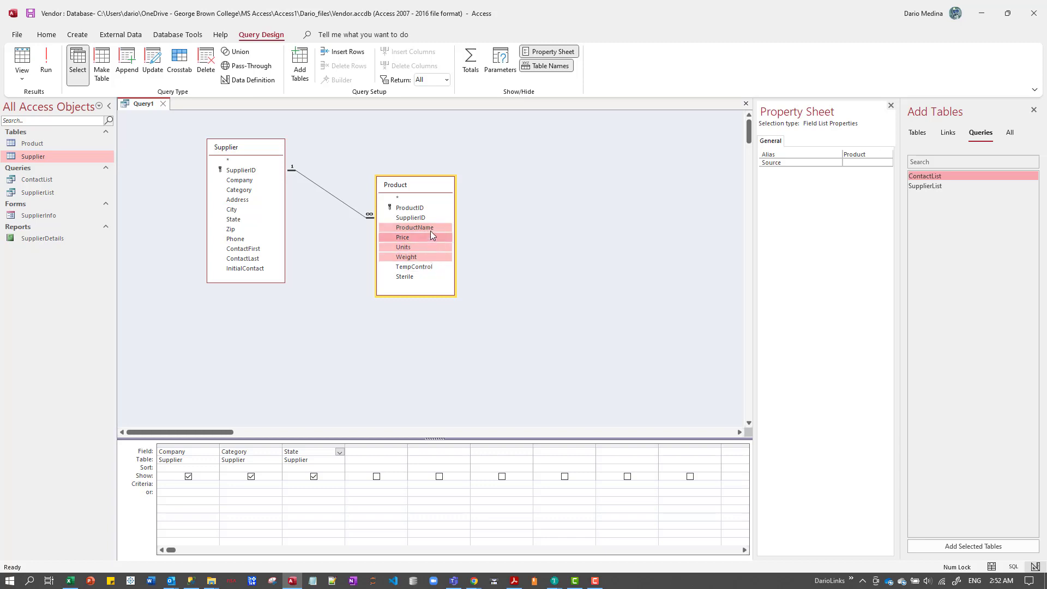
# Add the ProductName, Price, Units and Weight fields from the Product table to the query, in that order.
pyautogui.click(428, 231)
pyautogui.doubleClick(428, 232)
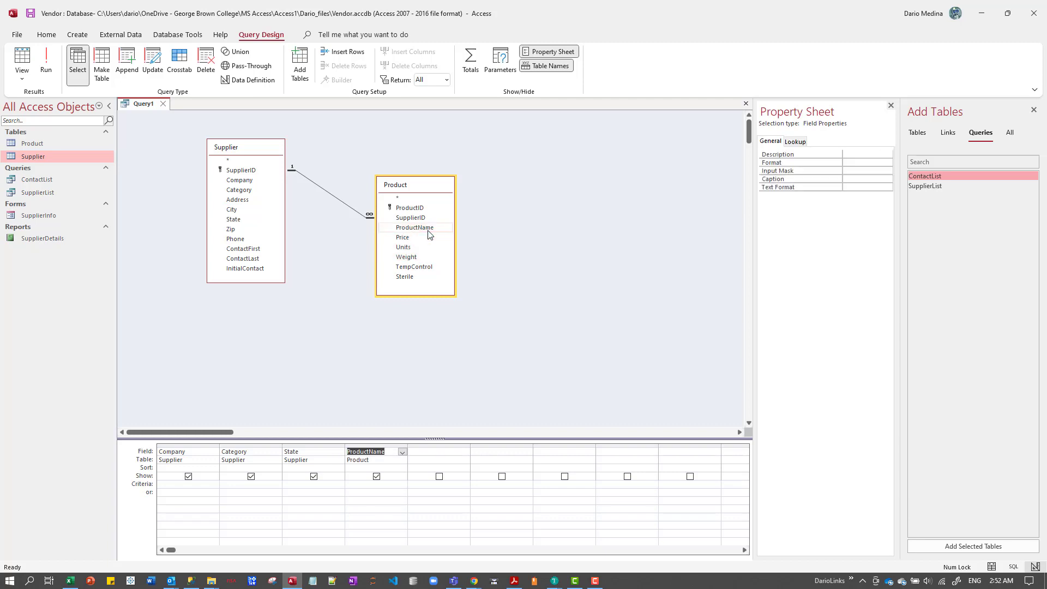
pyautogui.doubleClick(408, 240)
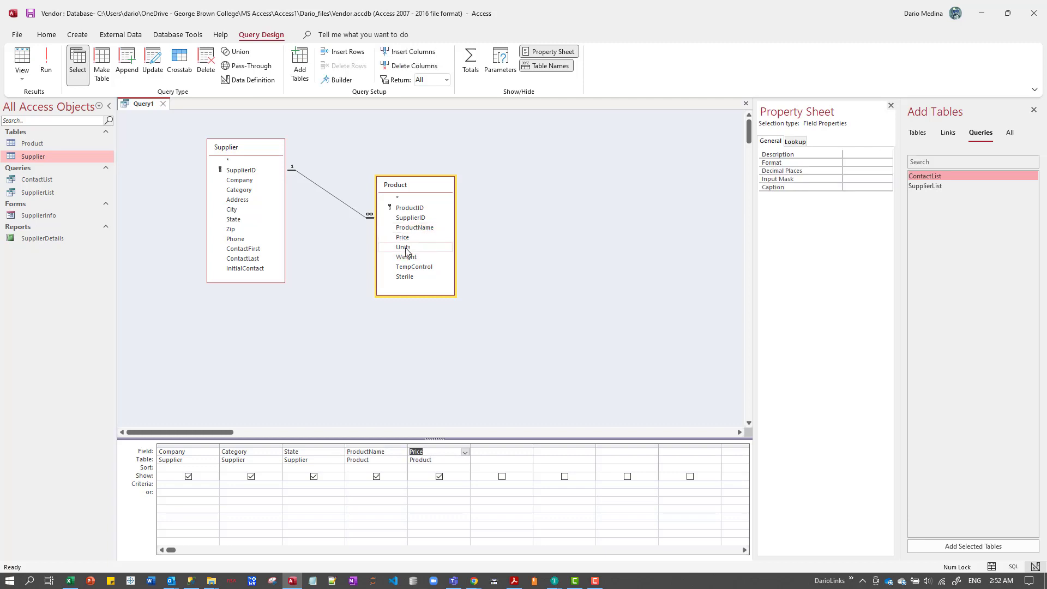
pyautogui.doubleClick(409, 248)
pyautogui.doubleClick(410, 257)
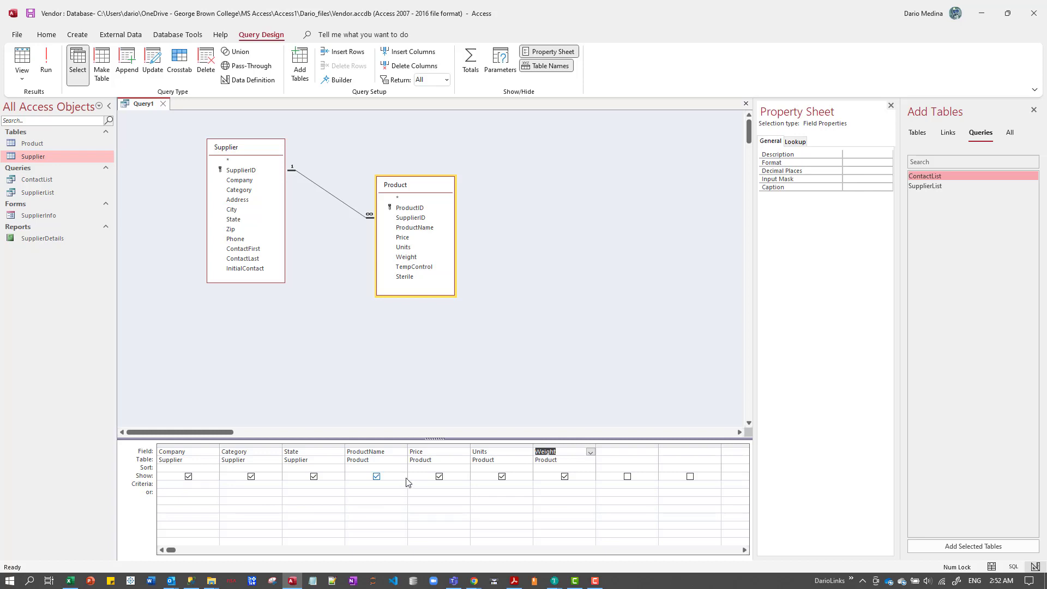
# Sort the query by the Price field in descending order.
pyautogui.click(463, 468)
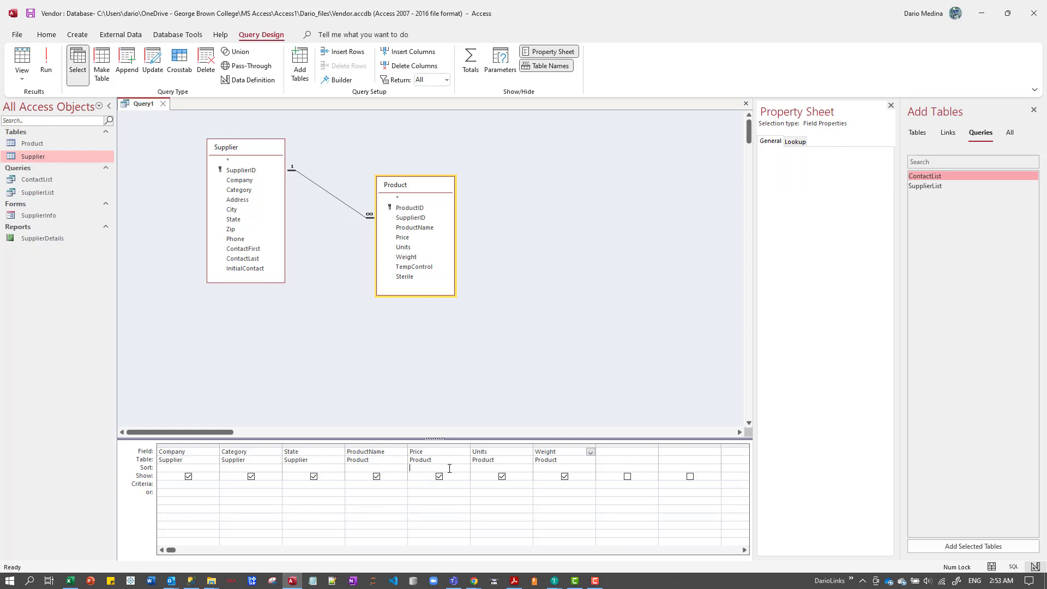
pyautogui.click(465, 468)
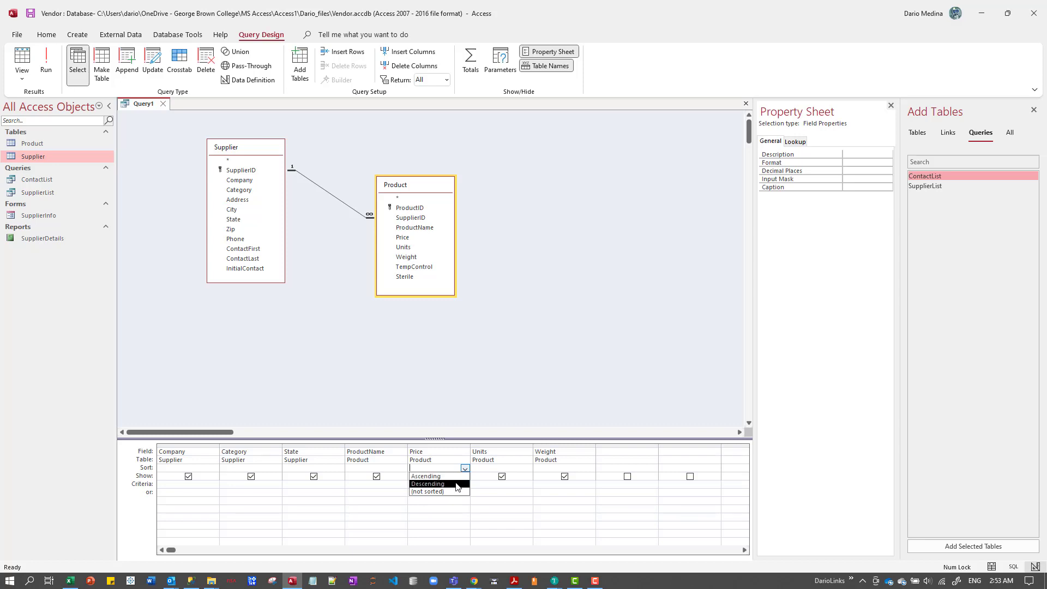
pyautogui.click(457, 484)
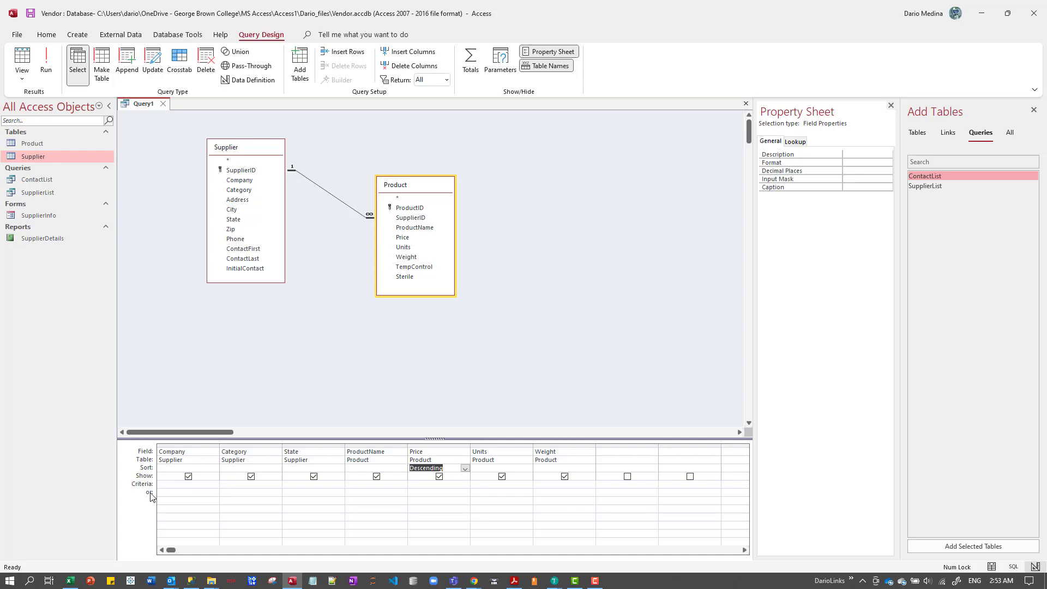
# Set the criterion of the query's Category field to Supplies.
pyautogui.click(234, 486)
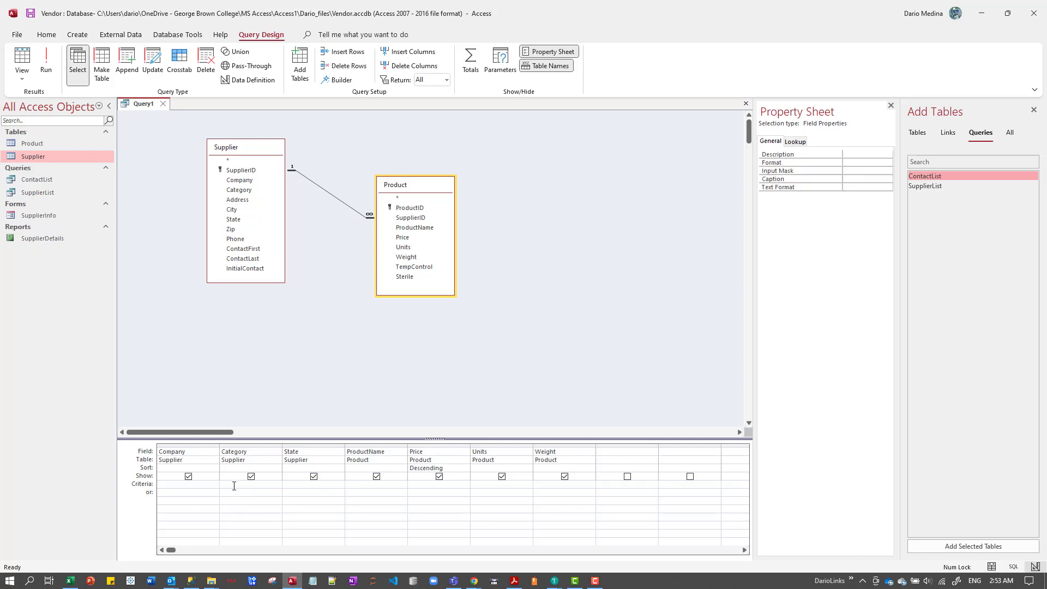
pyautogui.write('Supplies')
pyautogui.press('Tab')
pyautogui.click(253, 498)
# Run the query to check its records and return to its design.
pyautogui.click(48, 66)
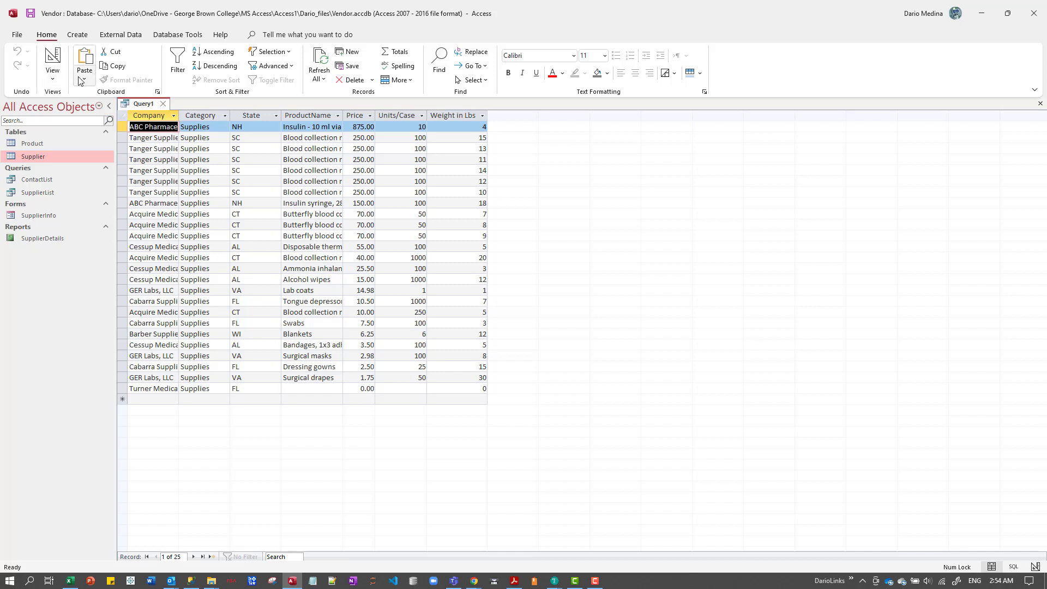
pyautogui.click(58, 81)
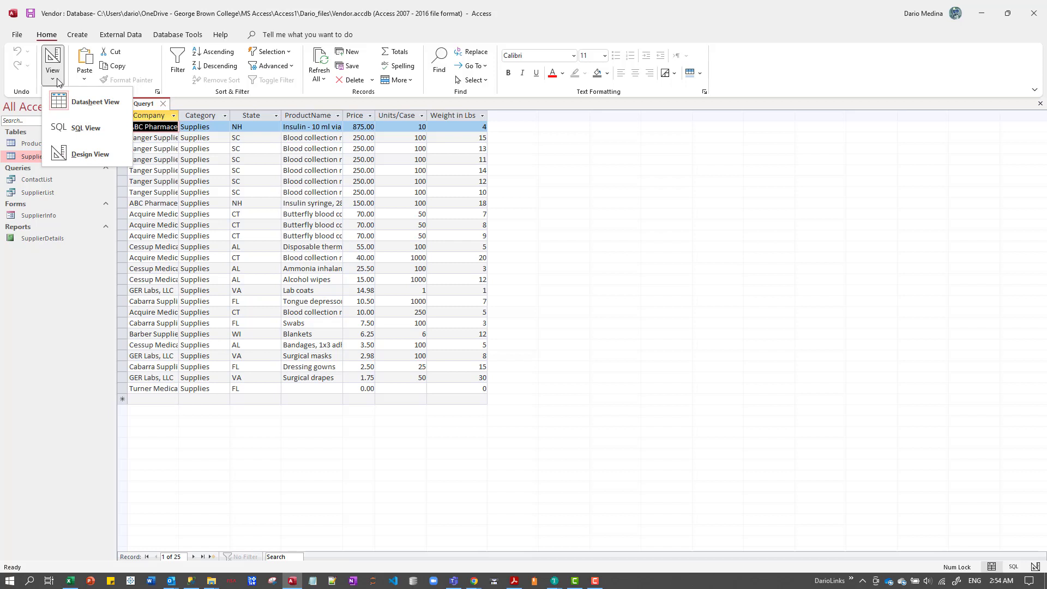
pyautogui.click(91, 154)
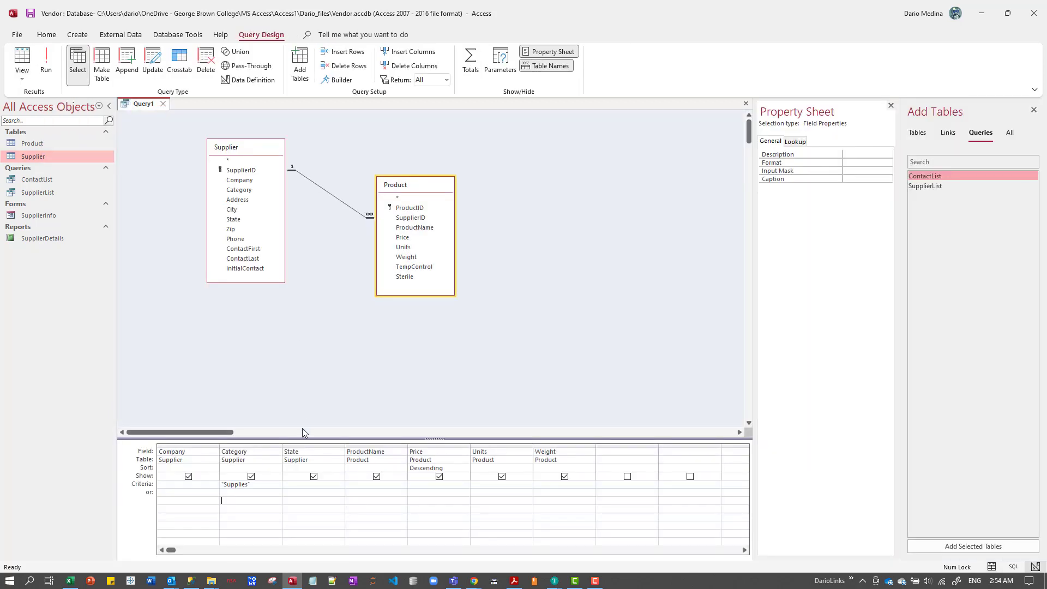
# Hide the Category field from the query results and run the query.
pyautogui.click(250, 476)
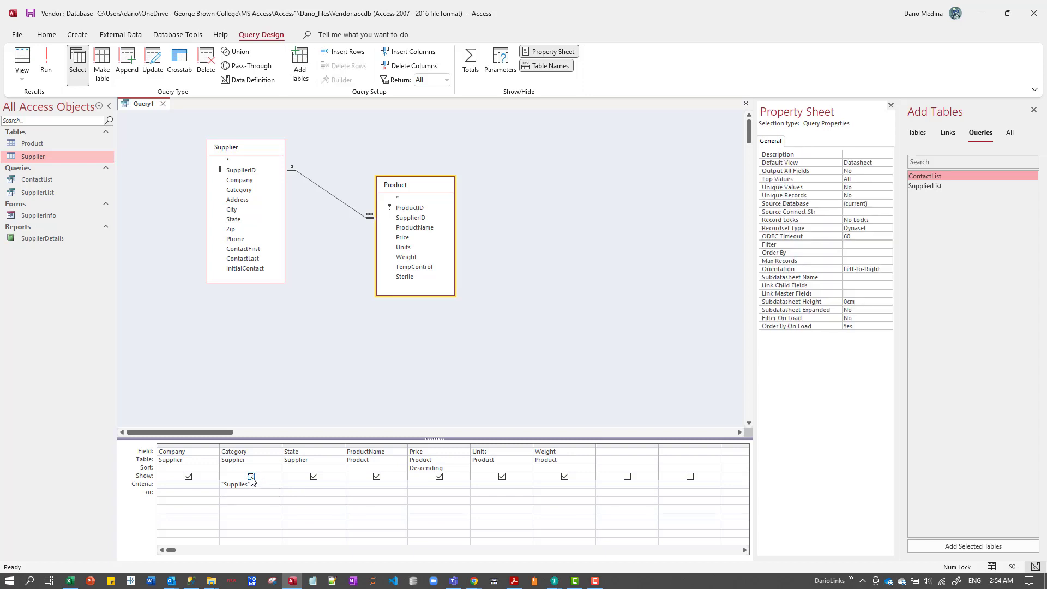
pyautogui.click(254, 446)
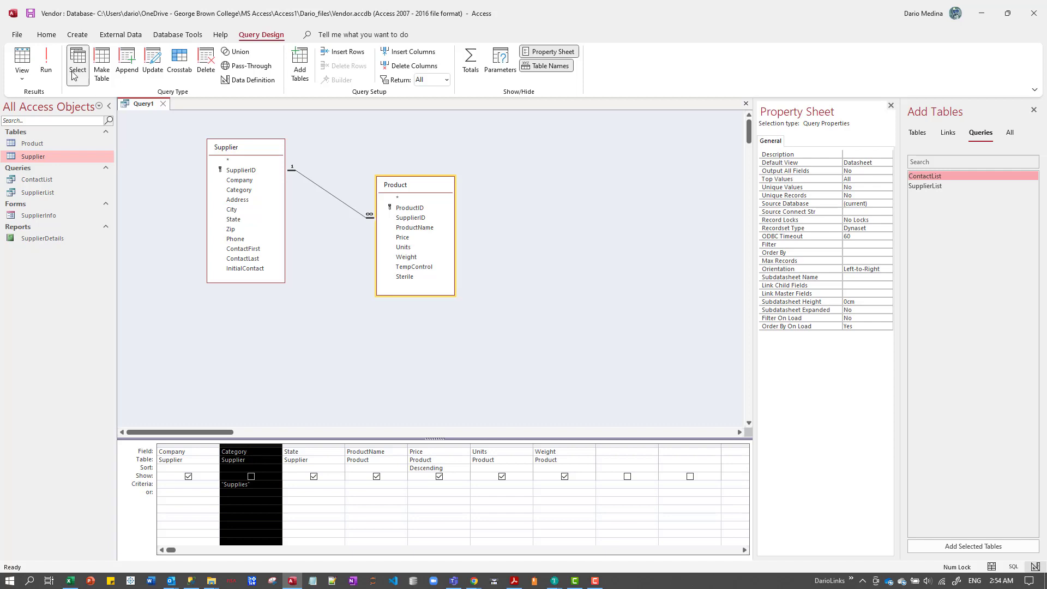
pyautogui.click(46, 62)
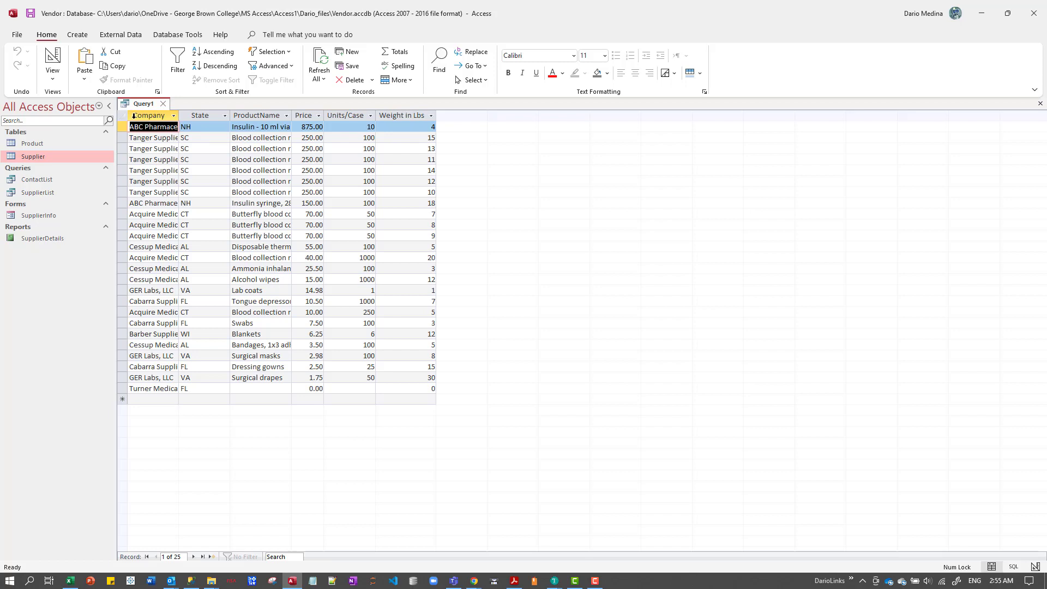
# Close the query and save it as SupplyProducts.
pyautogui.click(162, 103)
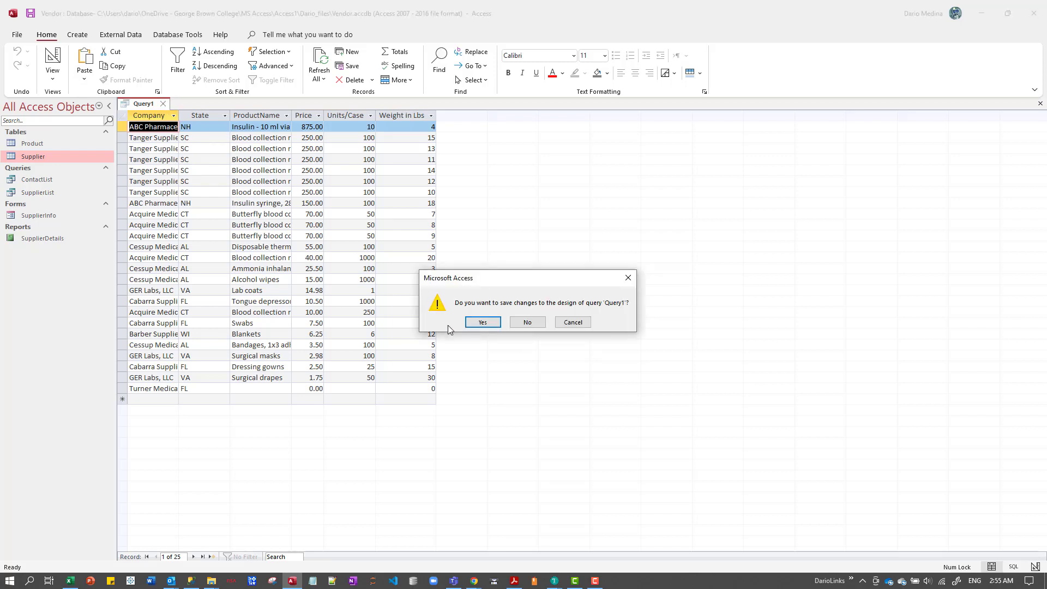
pyautogui.click(483, 323)
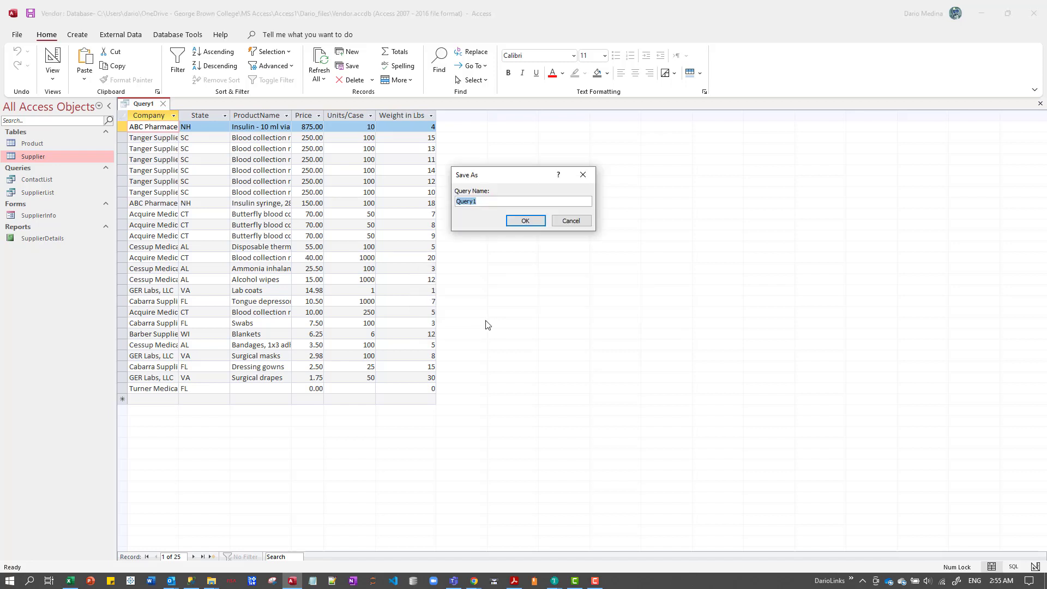
pyautogui.write('SupplyProducts')
pyautogui.click(524, 222)
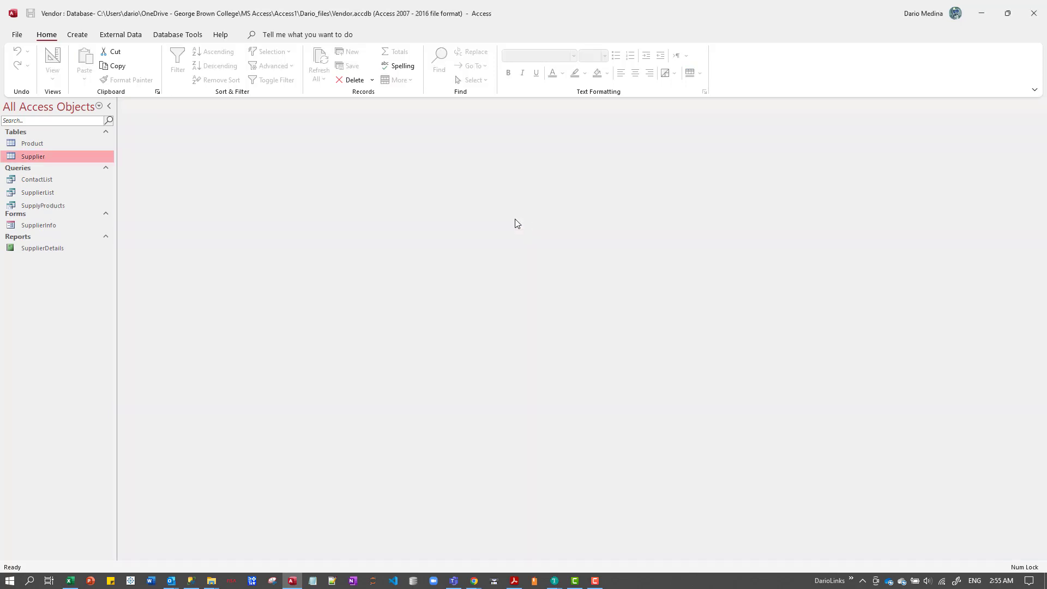
pyautogui.click(44, 208)
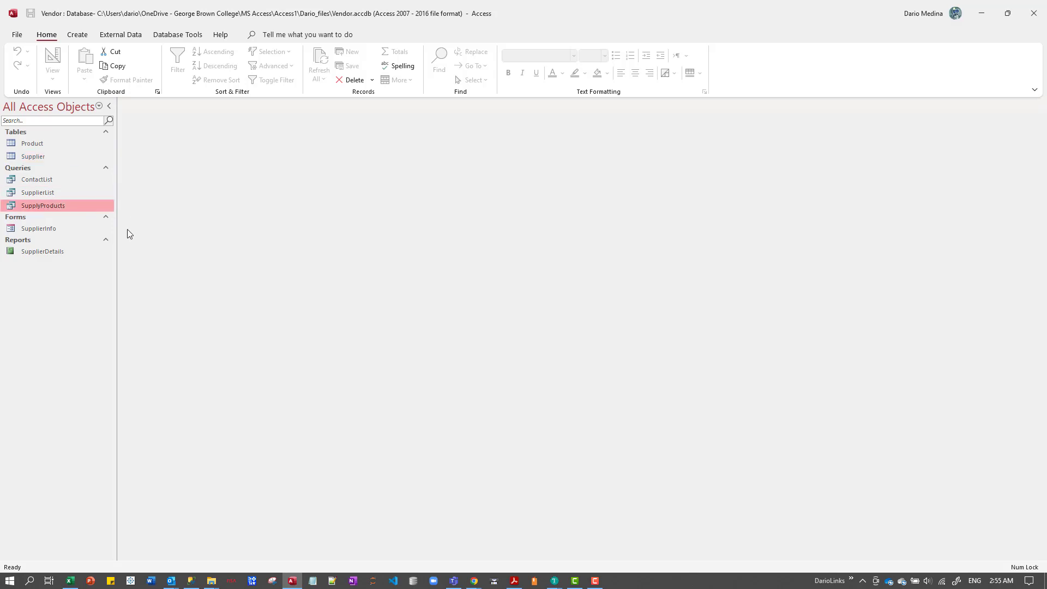
# Create a new query in design view with the Product table, enlarging its field list to show all fields.
pyautogui.click(85, 39)
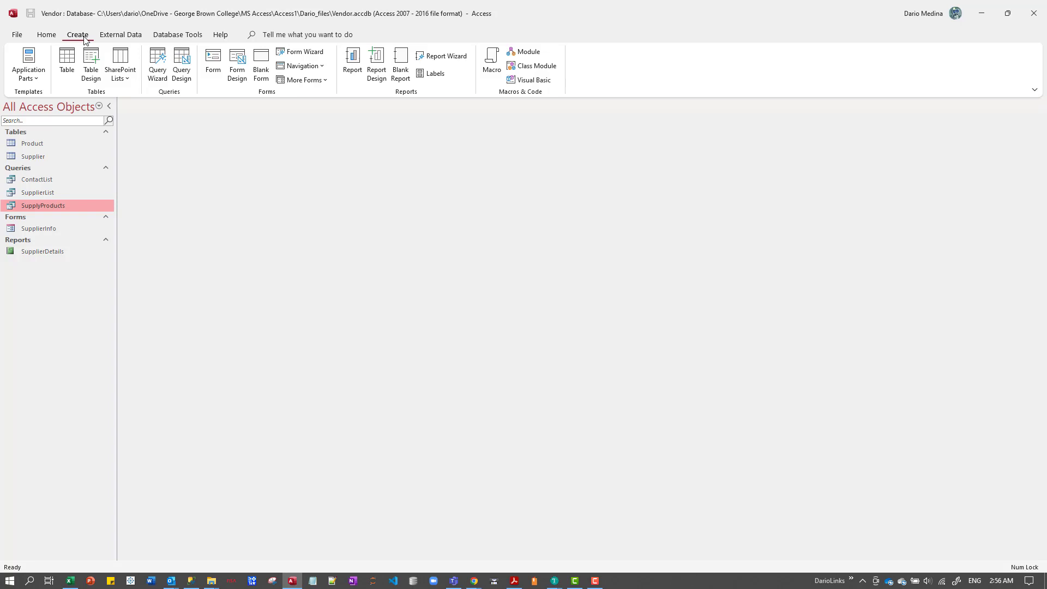
pyautogui.click(186, 65)
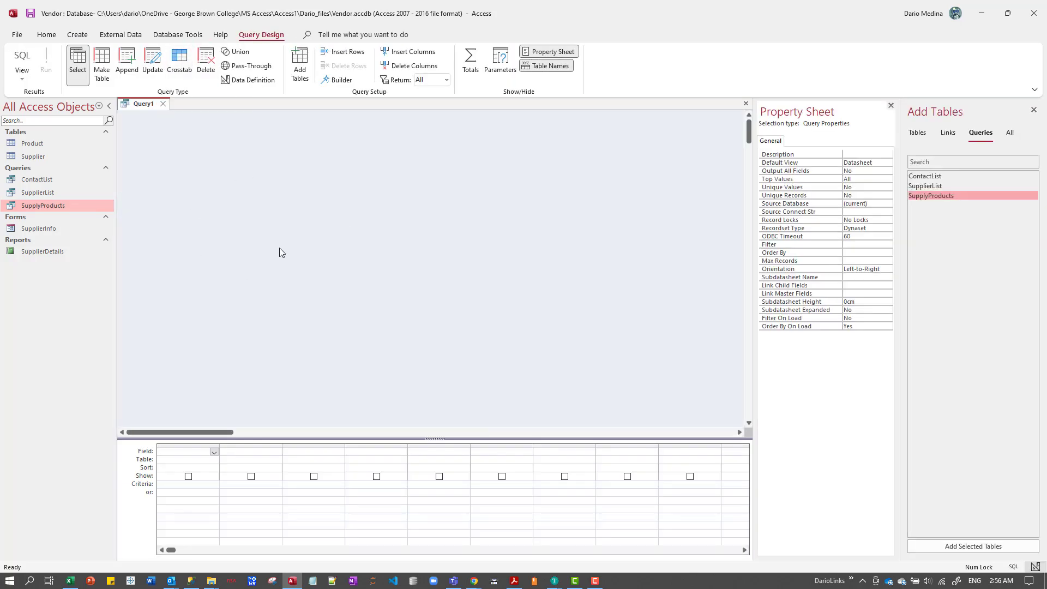
pyautogui.click(43, 145)
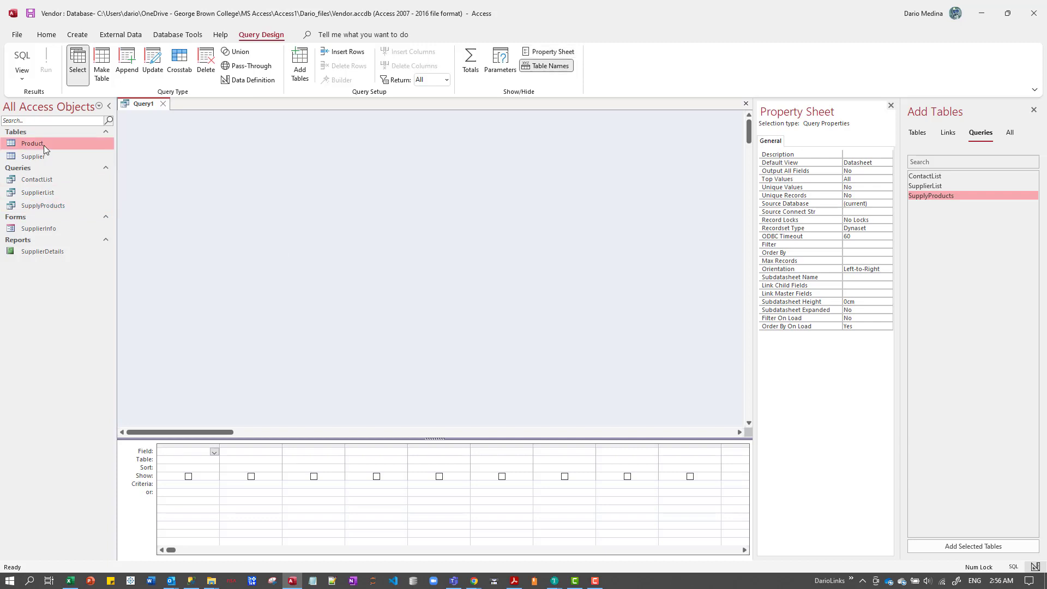
pyautogui.moveTo(43, 145); pyautogui.dragTo(279, 206)
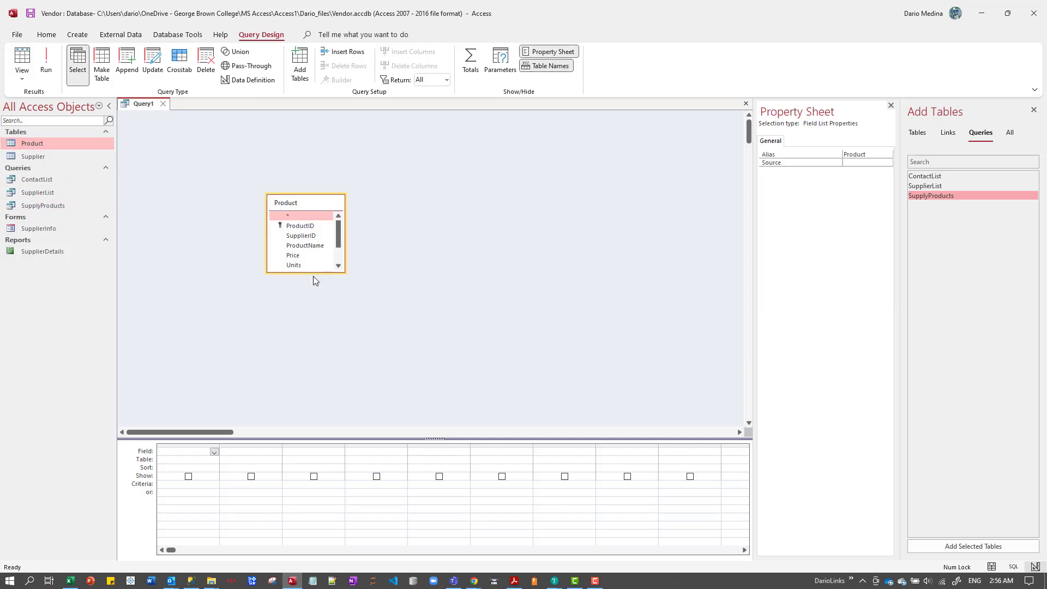
pyautogui.moveTo(310, 273); pyautogui.dragTo(310, 351)
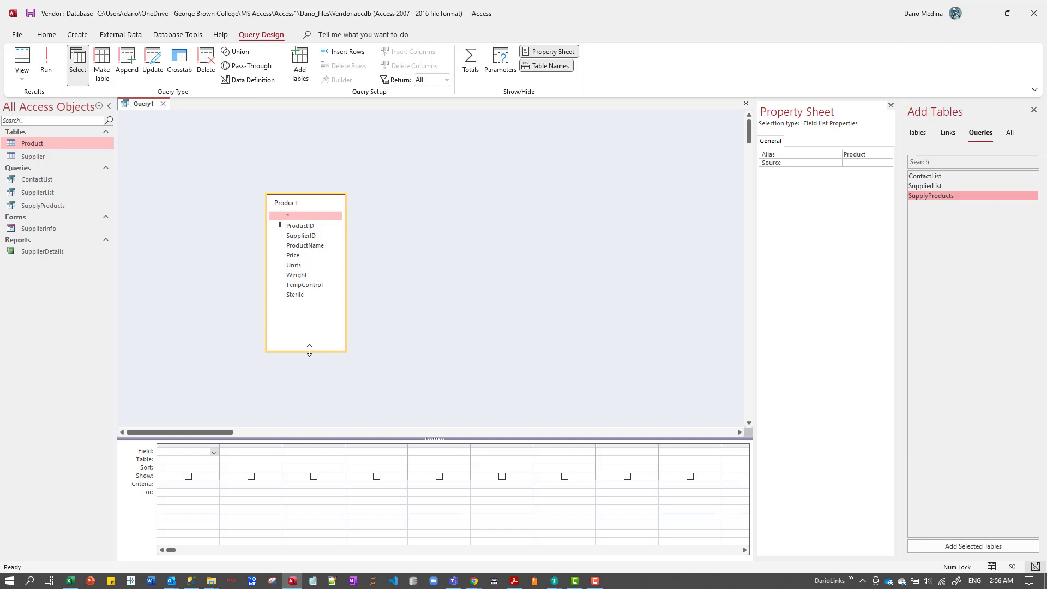
# Add the ProductID, ProductName, Price, Units and Sterile fields from the Product table to the query, in that order.
pyautogui.doubleClick(305, 225)
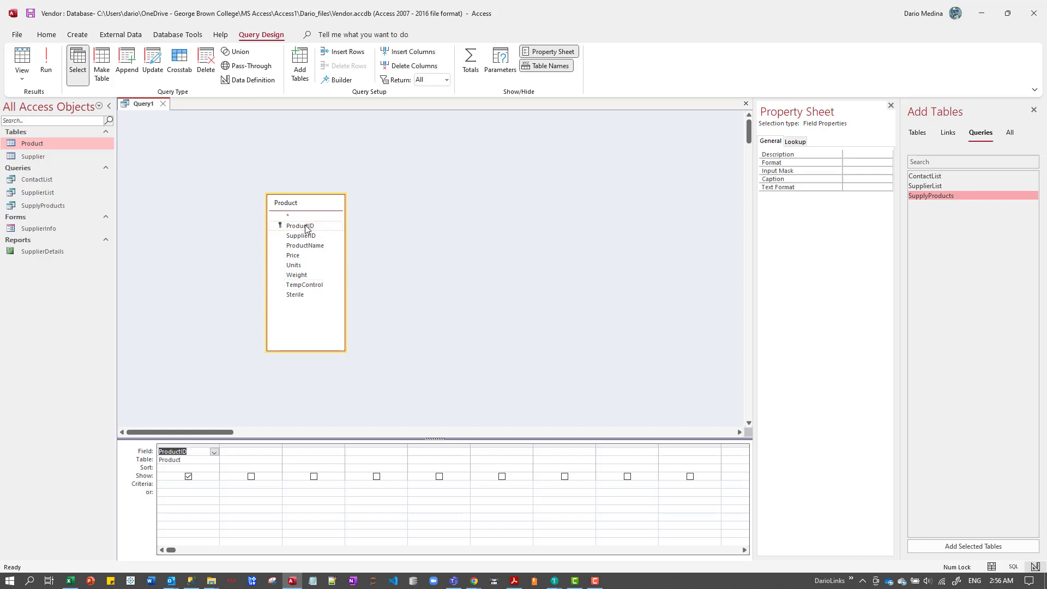
pyautogui.doubleClick(305, 246)
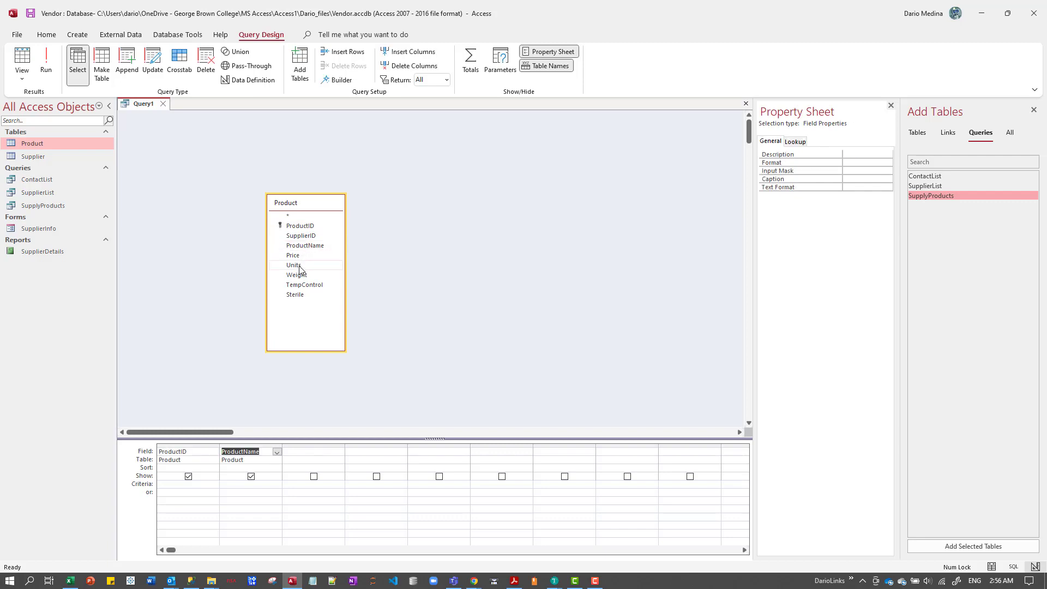
pyautogui.click(297, 258)
pyautogui.doubleClick(297, 258)
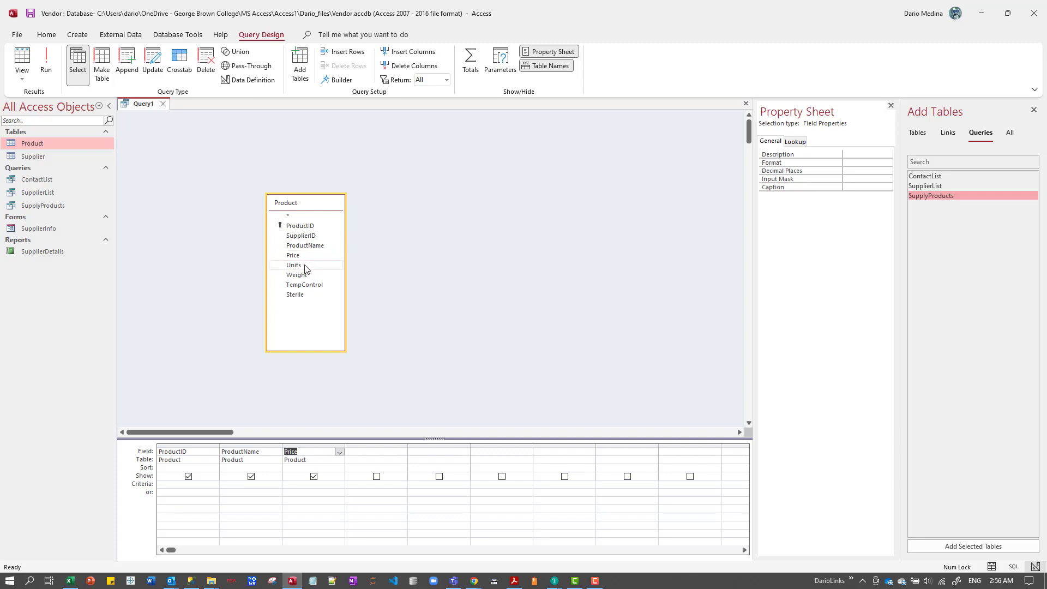
pyautogui.doubleClick(297, 266)
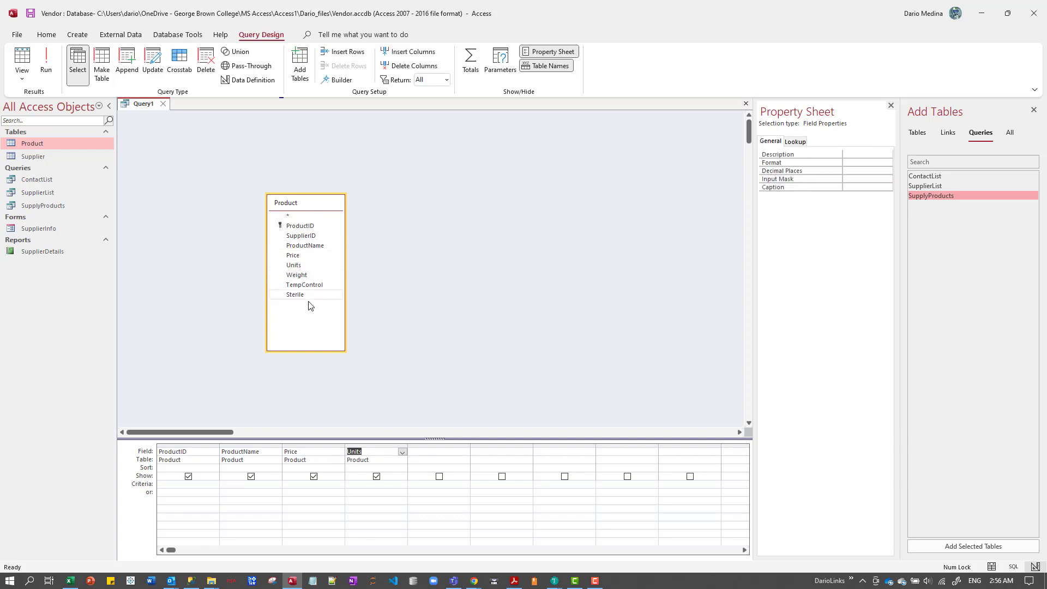
pyautogui.doubleClick(295, 295)
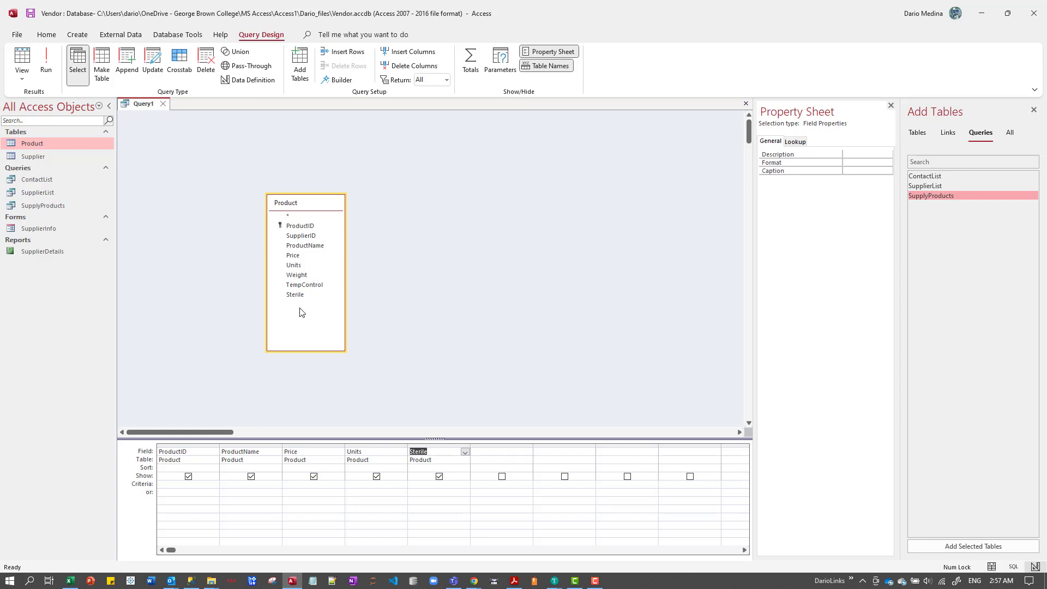
# Set the criterion of the query's Price field to >50.
pyautogui.click(294, 483)
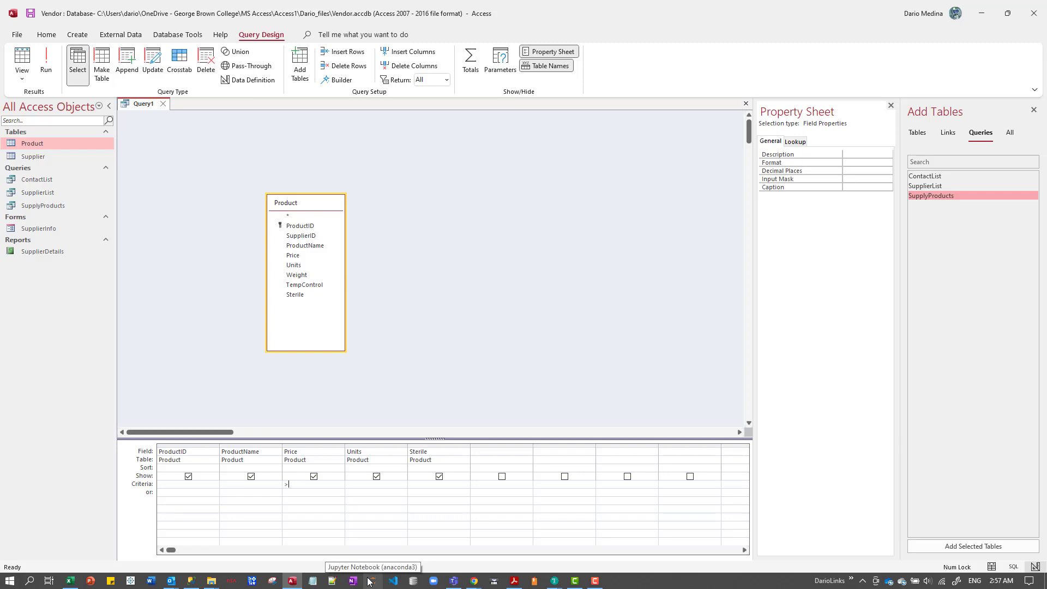
pyautogui.write('>50')
pyautogui.press('Tab')
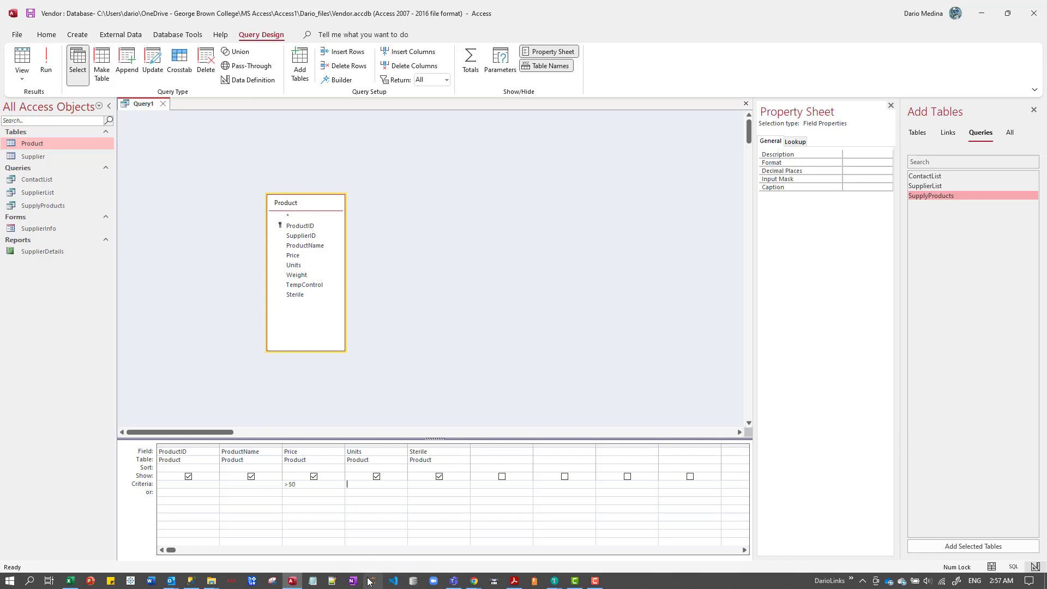
pyautogui.hotkey('shift', 'Tab')
# Add the TempControl field to the query, hidden from the results, with the criterion Yes.
pyautogui.doubleClick(310, 285)
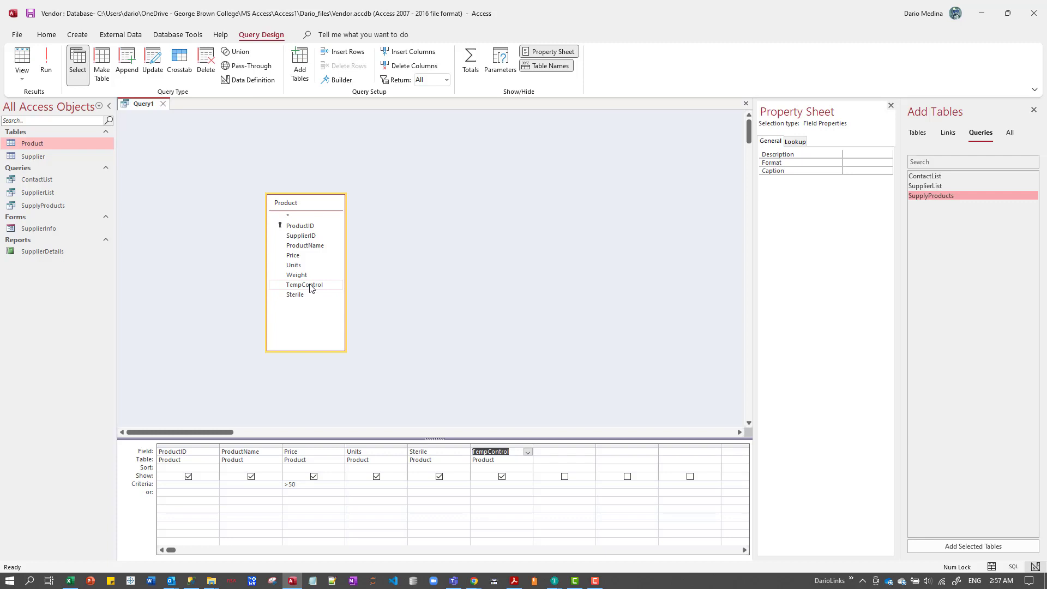
pyautogui.click(502, 477)
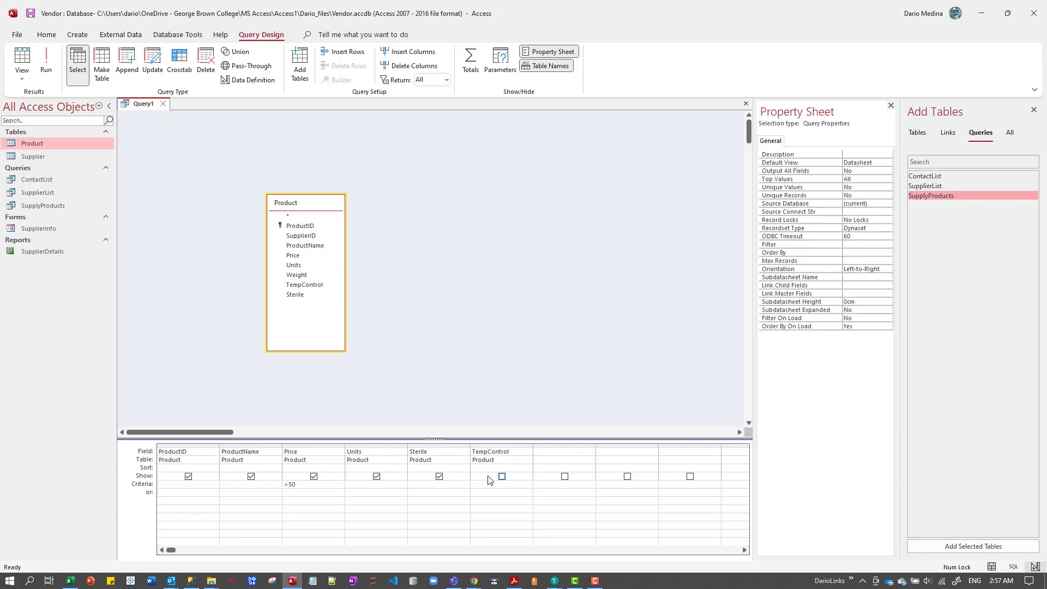
pyautogui.click(484, 485)
pyautogui.write('Yes')
# Run the query to check its records, review its design and run it again.
pyautogui.click(47, 68)
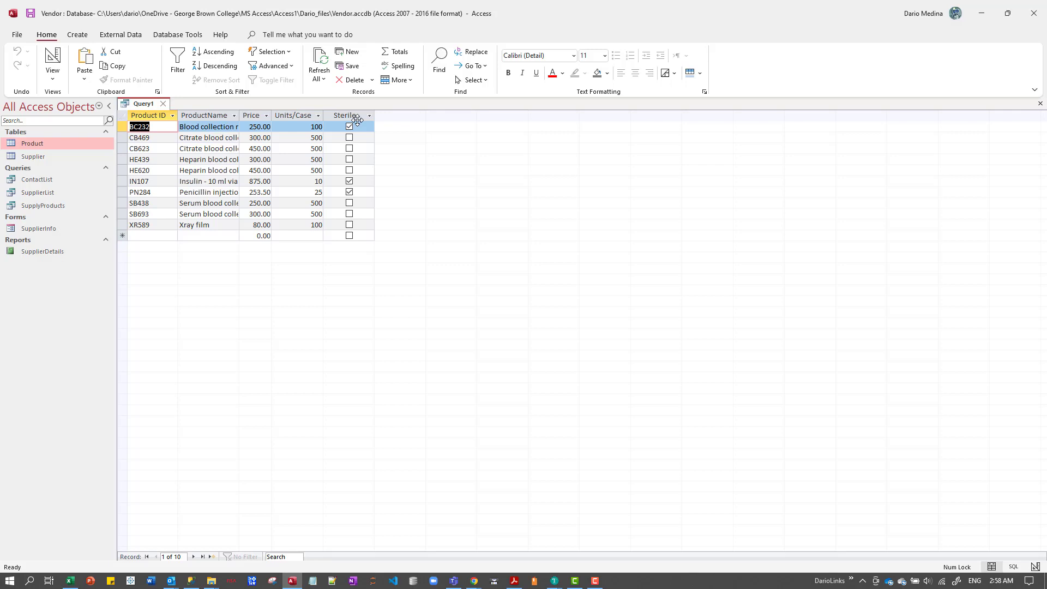
pyautogui.click(53, 82)
pyautogui.click(90, 153)
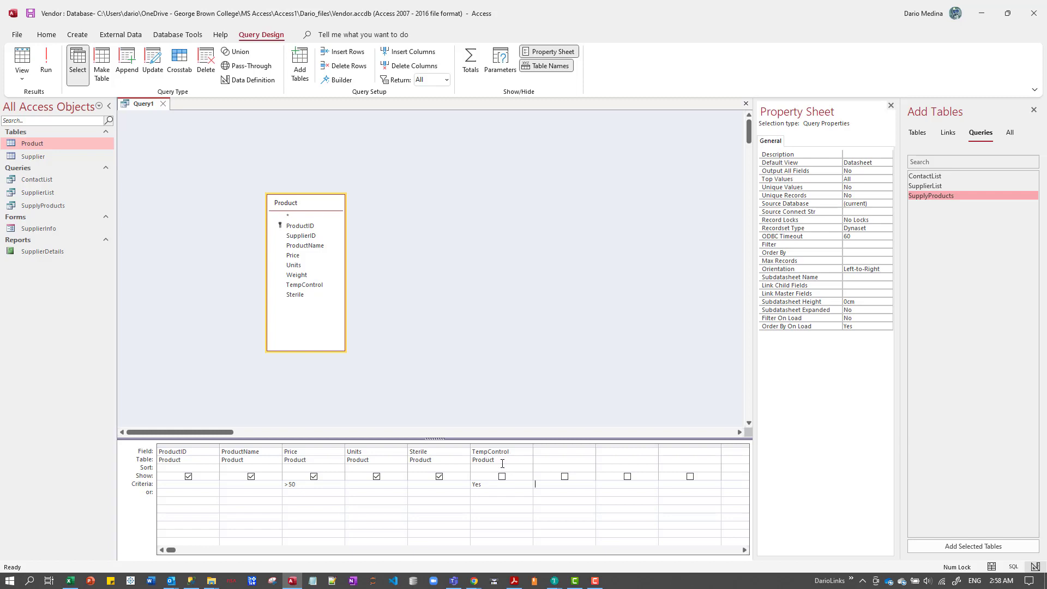
pyautogui.click(47, 61)
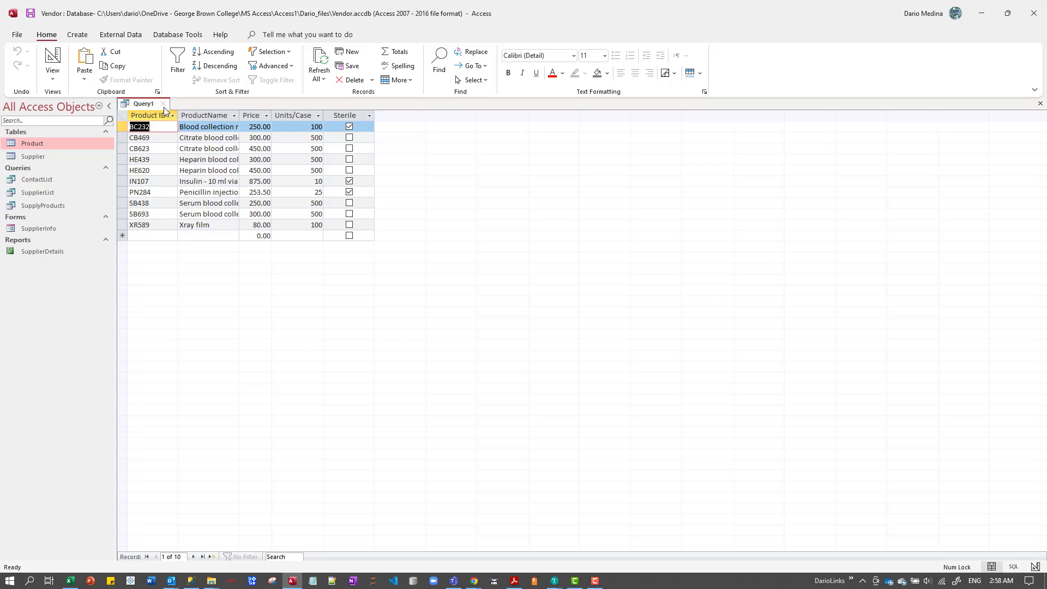
# Close the query and save it as HighPriceAndTempControl.
pyautogui.click(163, 104)
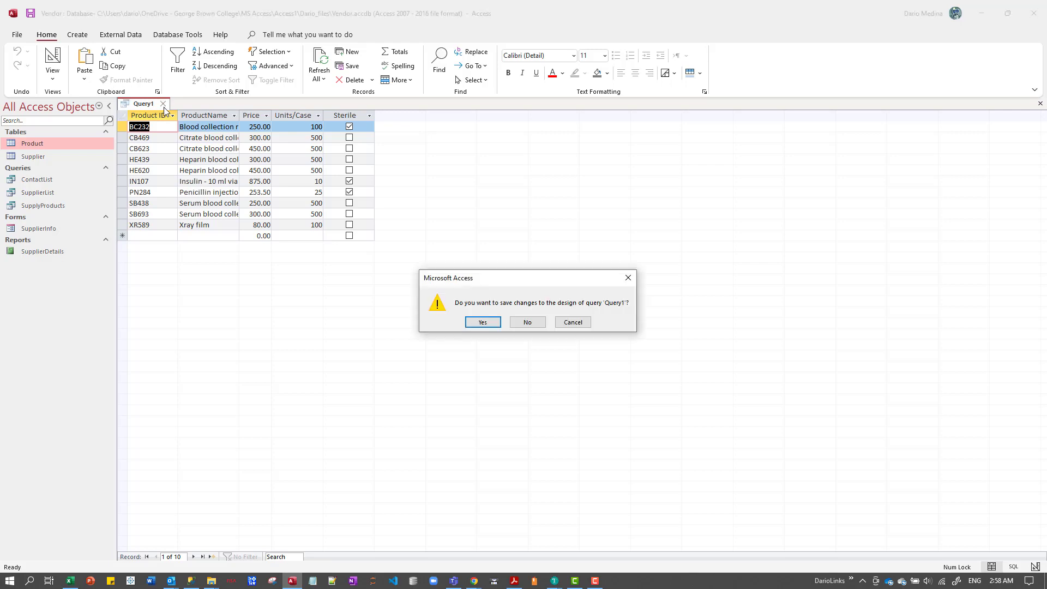
pyautogui.click(483, 322)
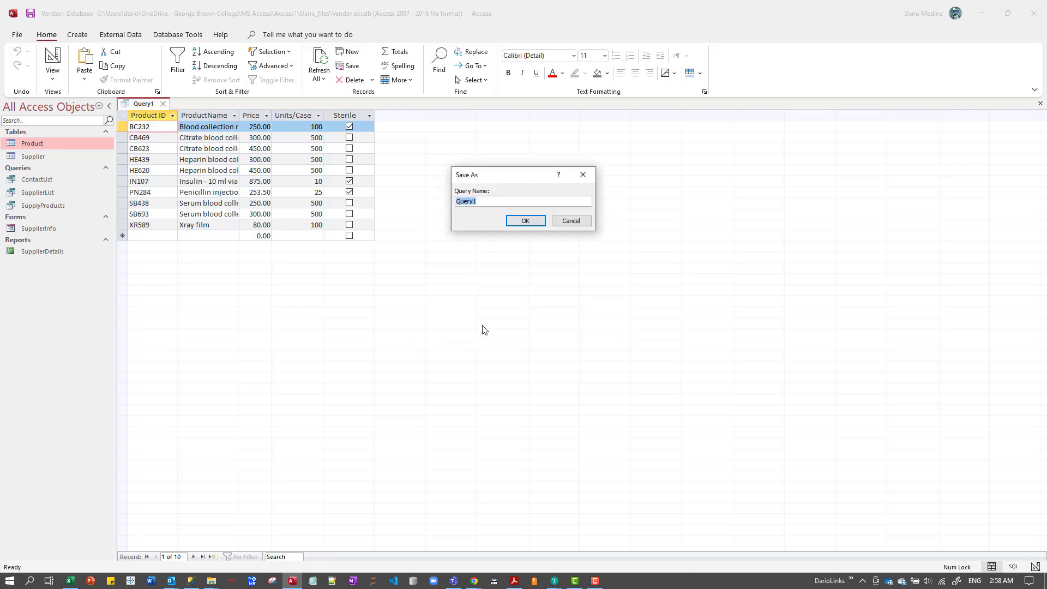
pyautogui.write('HighPriceAndTempCom')
pyautogui.write('trol')
pyautogui.click(524, 221)
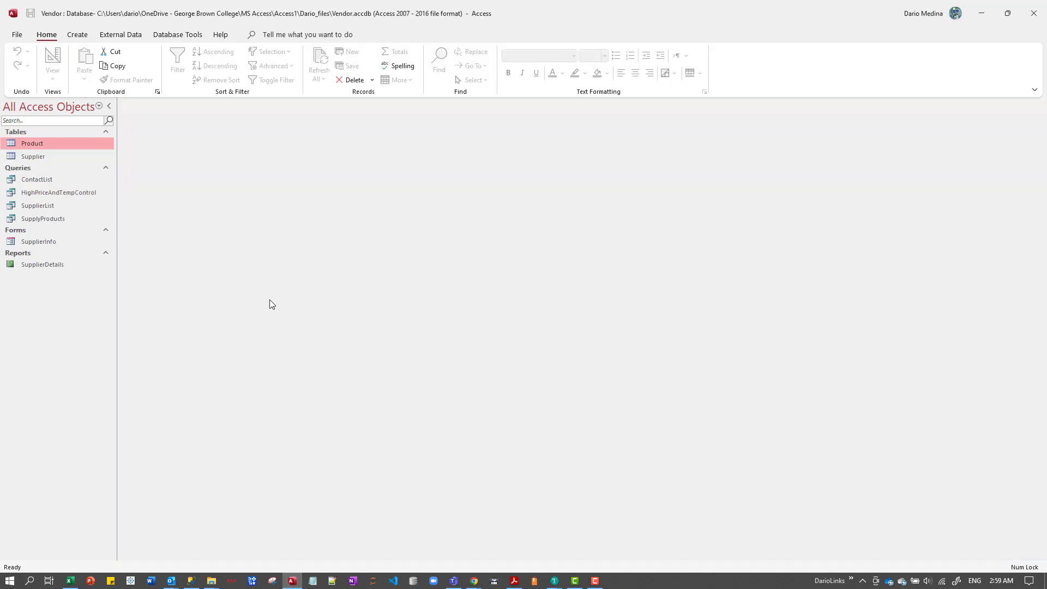
pyautogui.click(65, 194)
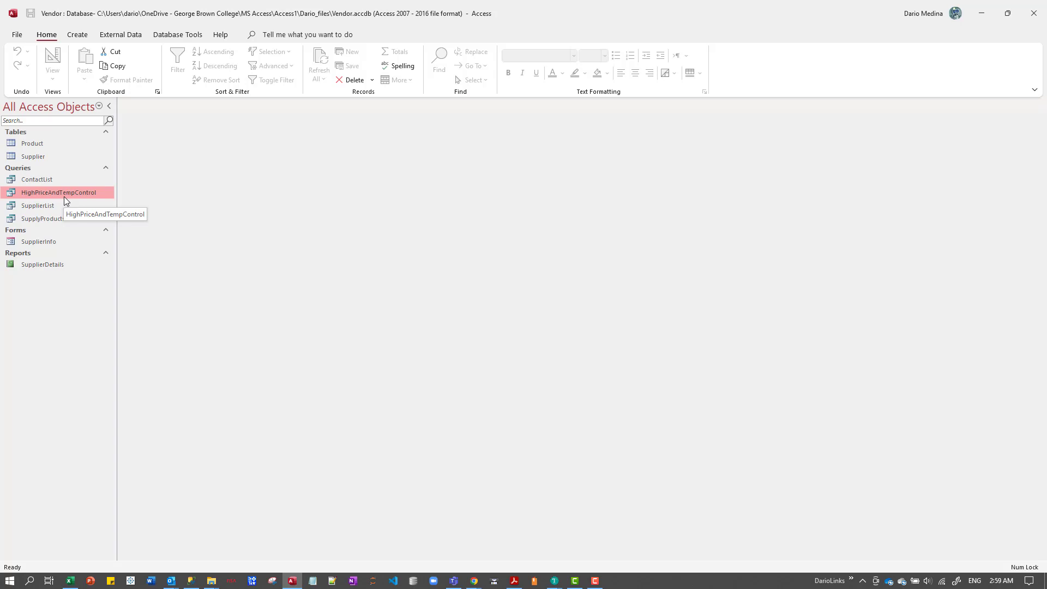
# Start a new query in Design view, add the Supplier table and enlarge its field list to show all fields.
pyautogui.click(80, 36)
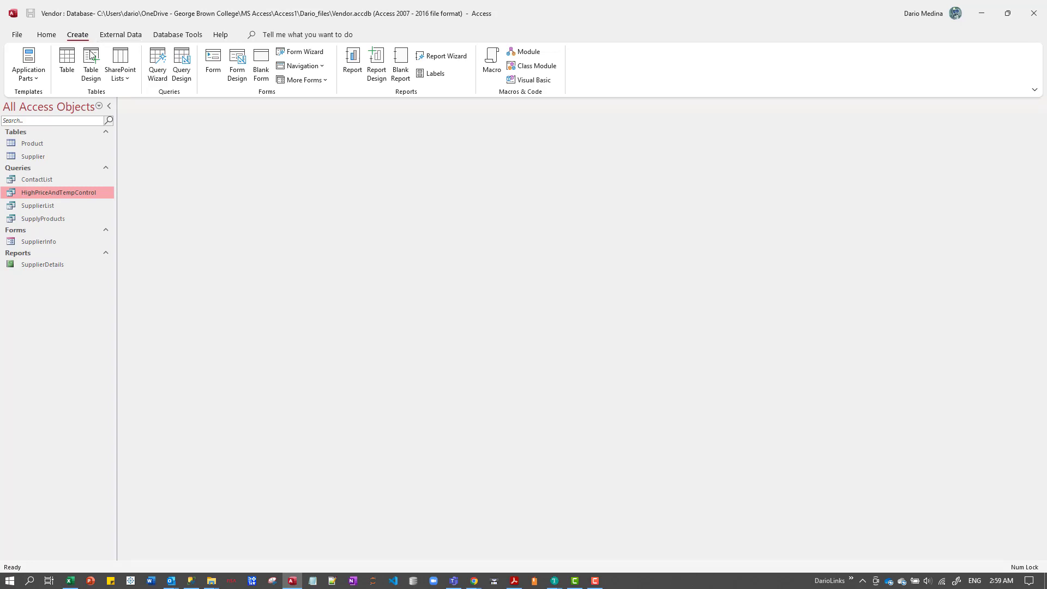
pyautogui.click(180, 76)
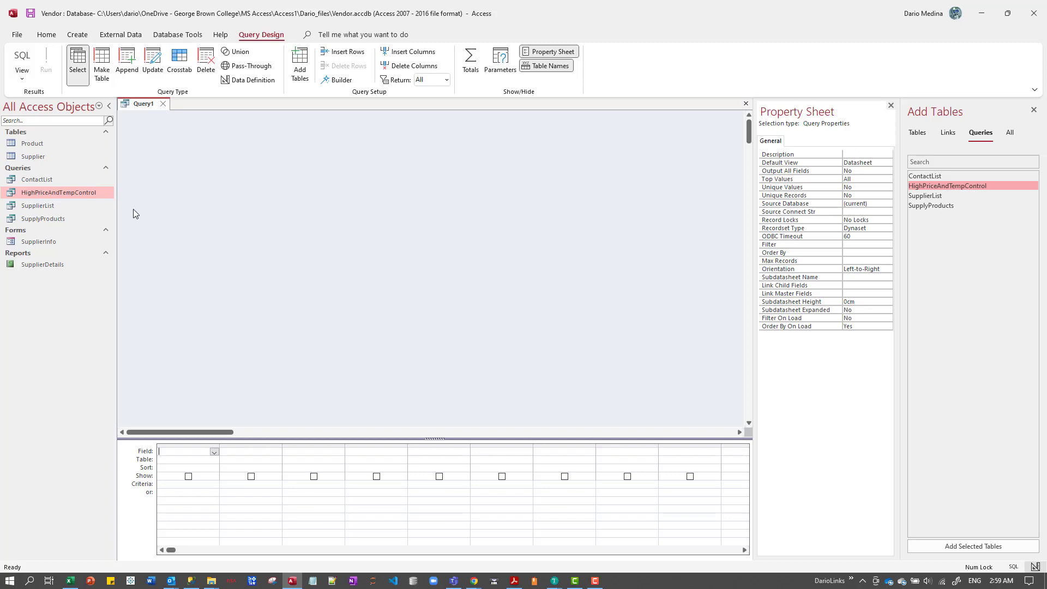
pyautogui.click(38, 157)
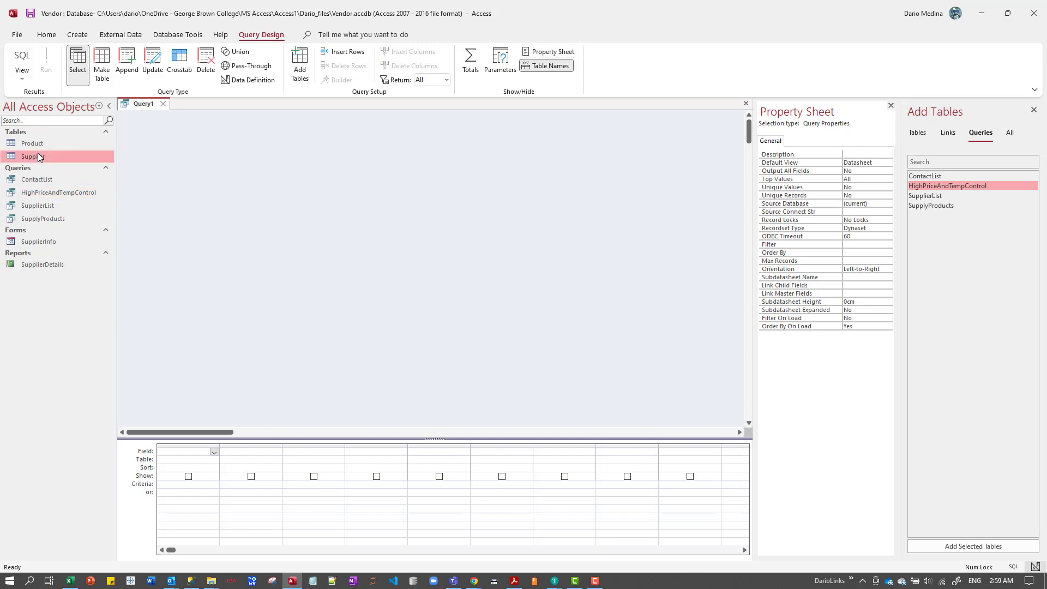
pyautogui.doubleClick(34, 155)
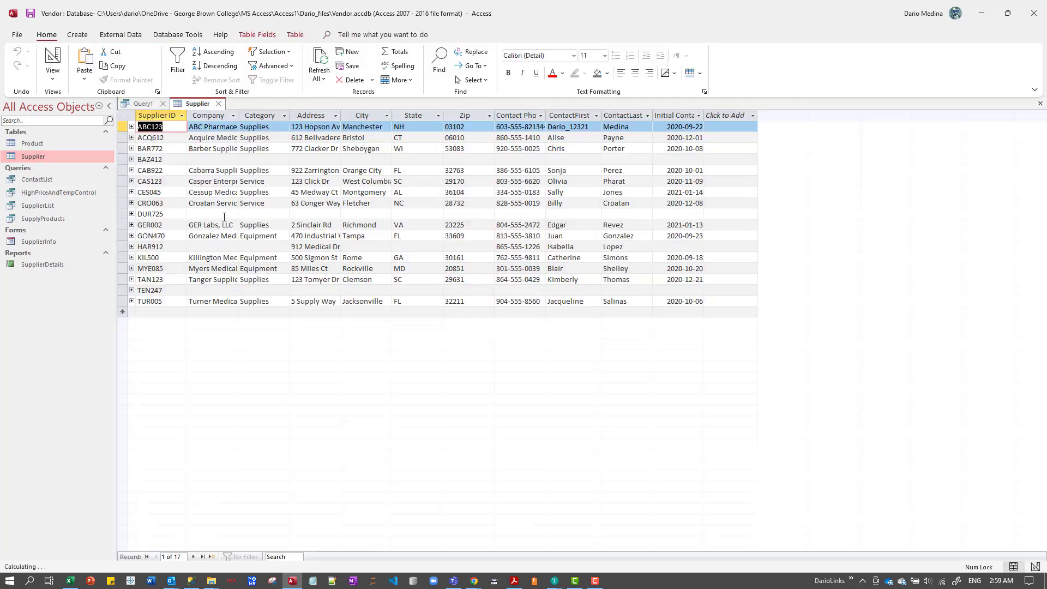
pyautogui.click(220, 104)
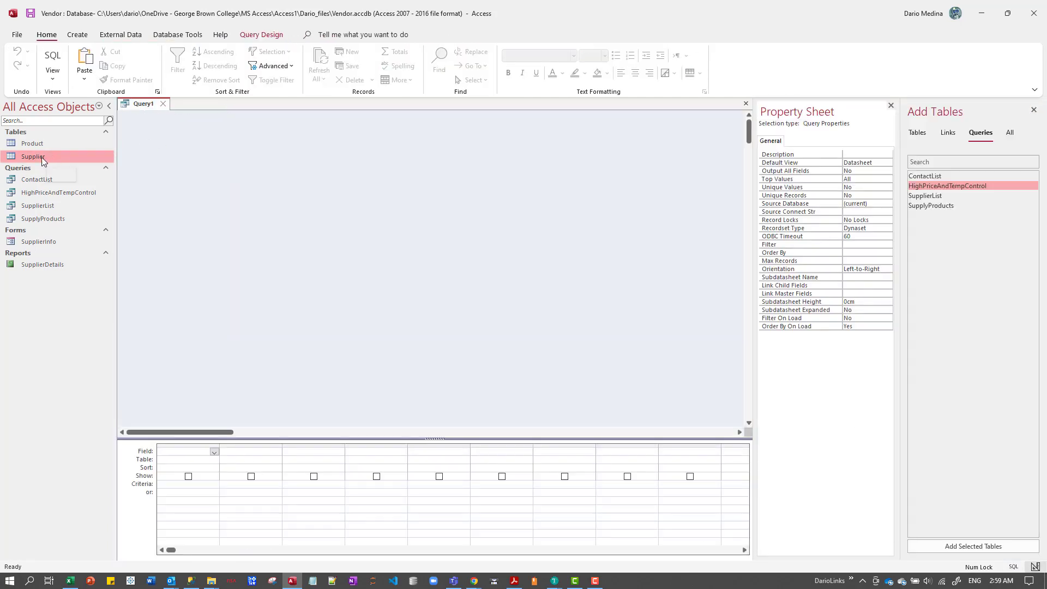
pyautogui.moveTo(37, 157); pyautogui.dragTo(293, 193)
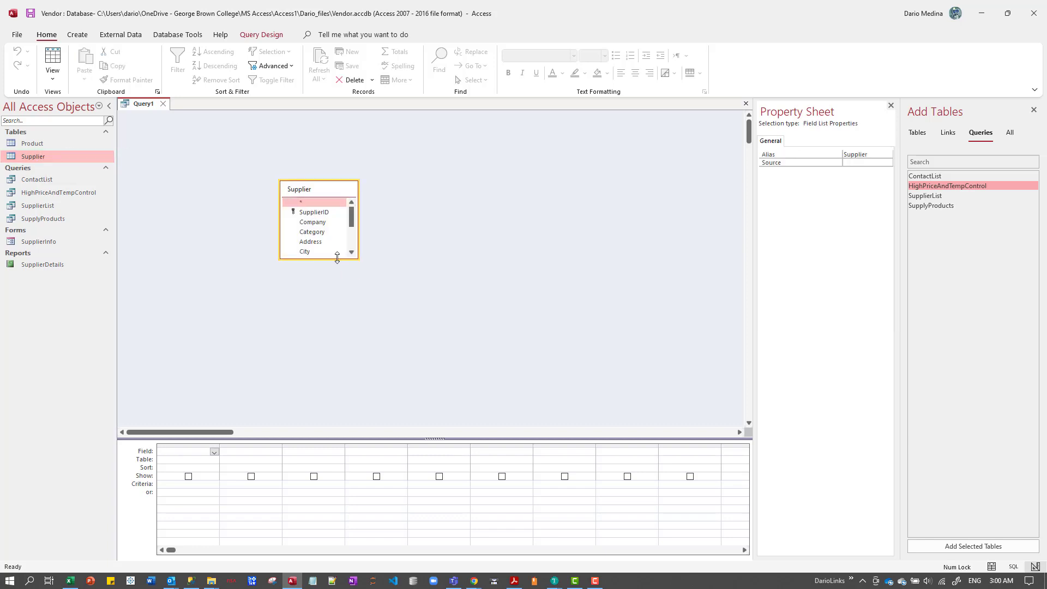
pyautogui.moveTo(333, 256); pyautogui.dragTo(334, 335)
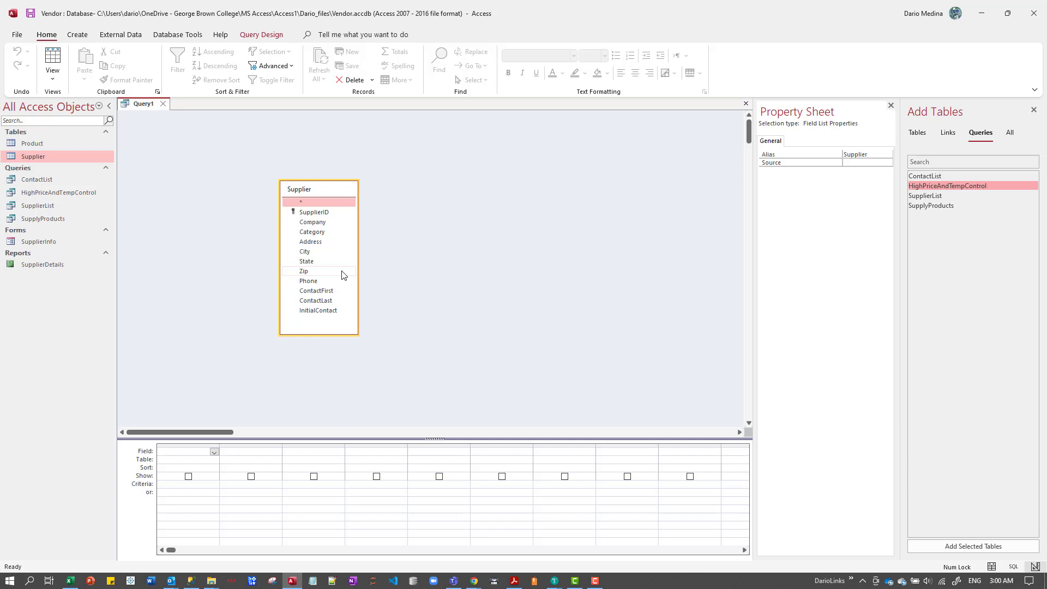
# Add the Company, Category, ContactFirst and ContactLast fields from the Supplier table to the query design grid.
pyautogui.doubleClick(325, 224)
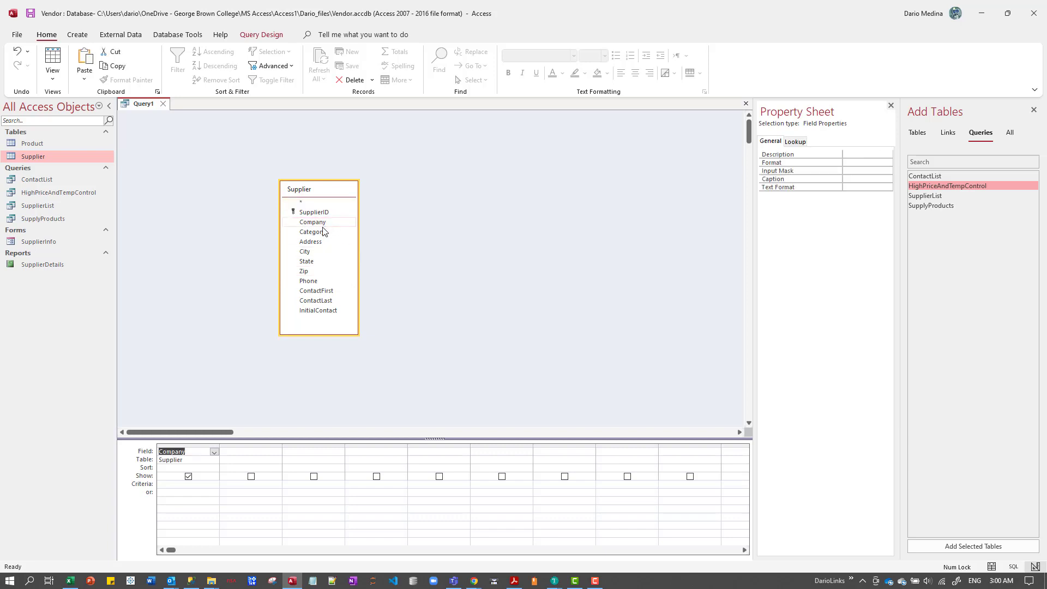
pyautogui.click(321, 234)
pyautogui.doubleClick(320, 234)
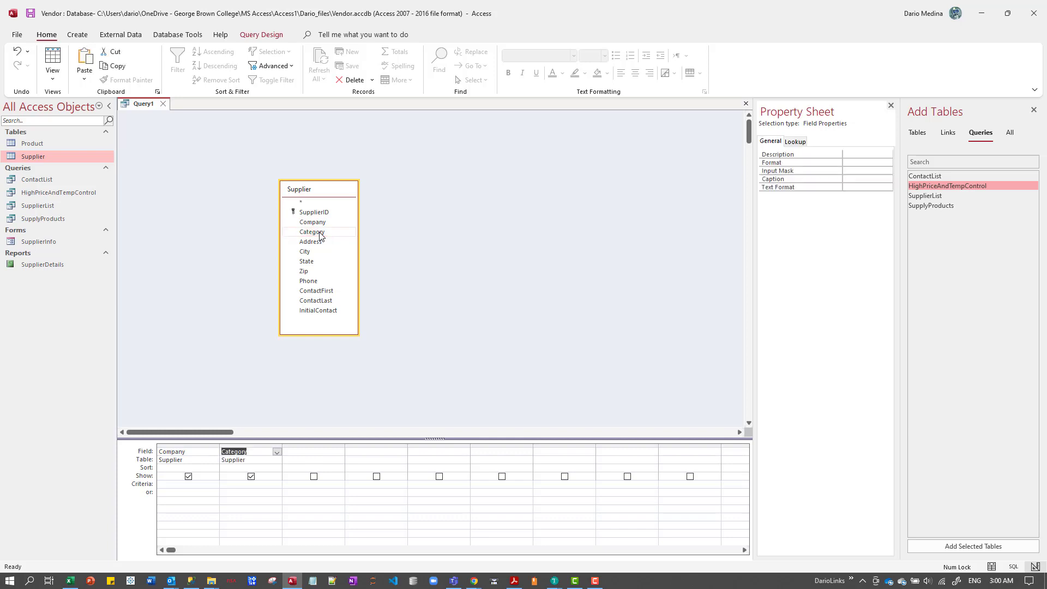
pyautogui.click(325, 293)
pyautogui.doubleClick(326, 293)
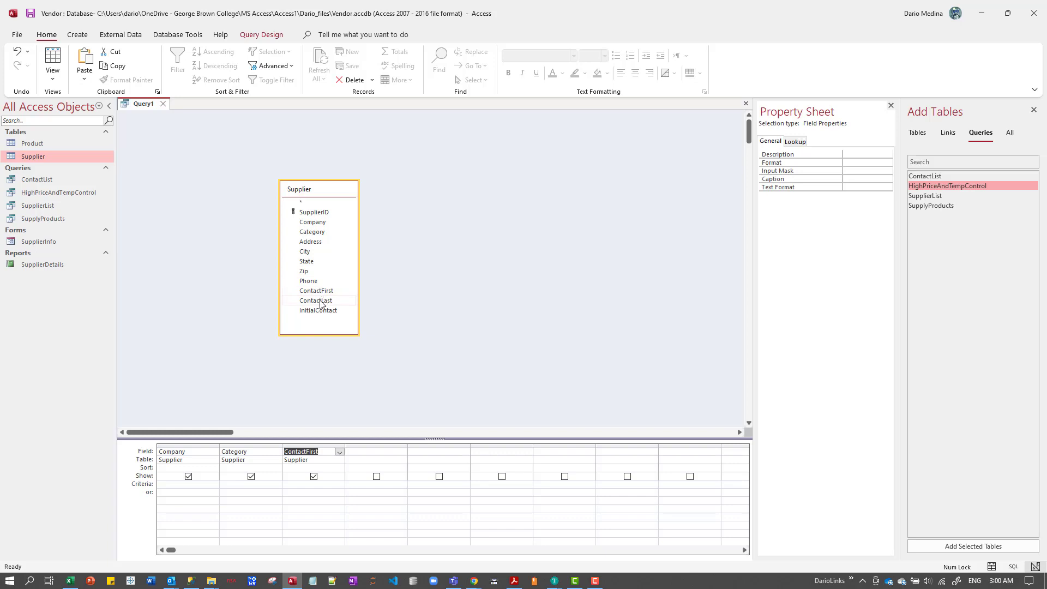
pyautogui.doubleClick(321, 300)
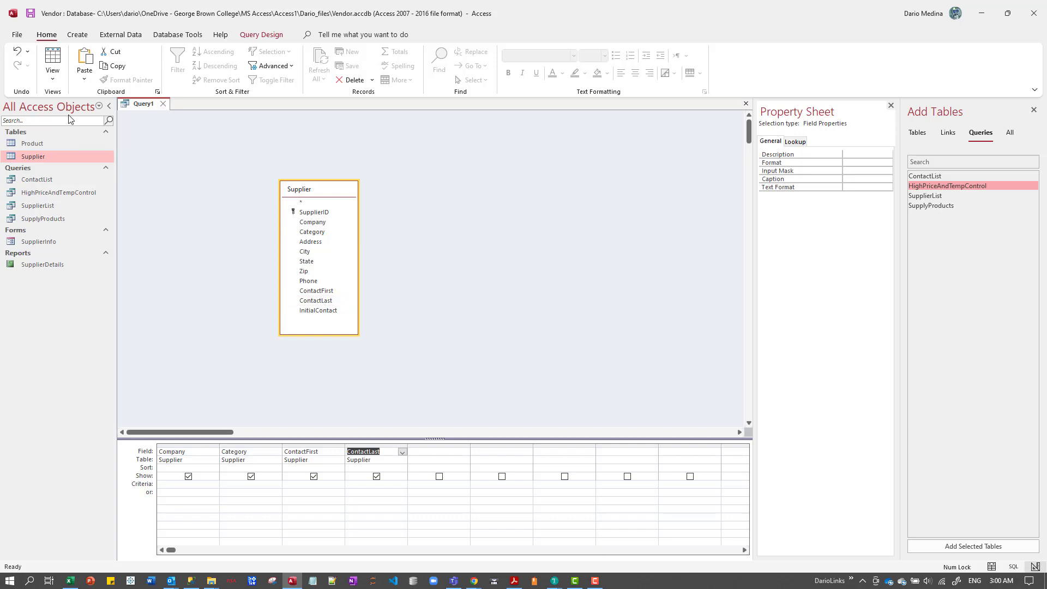
# Add the Product table to the query and include its ProductName, Price, TempControl and Sterile fields.
pyautogui.moveTo(35, 140); pyautogui.dragTo(500, 195)
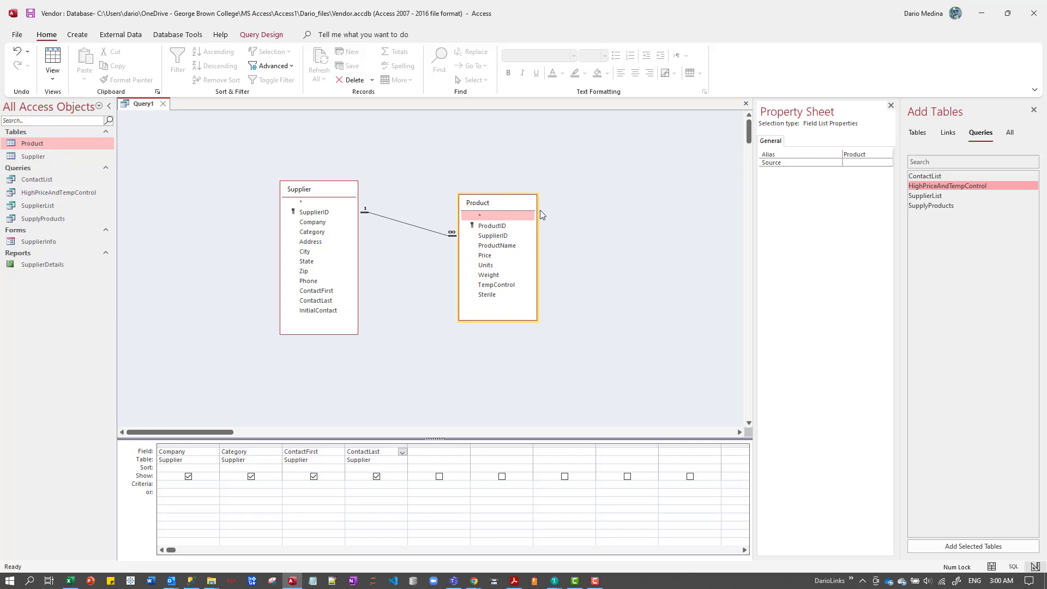
pyautogui.doubleClick(506, 246)
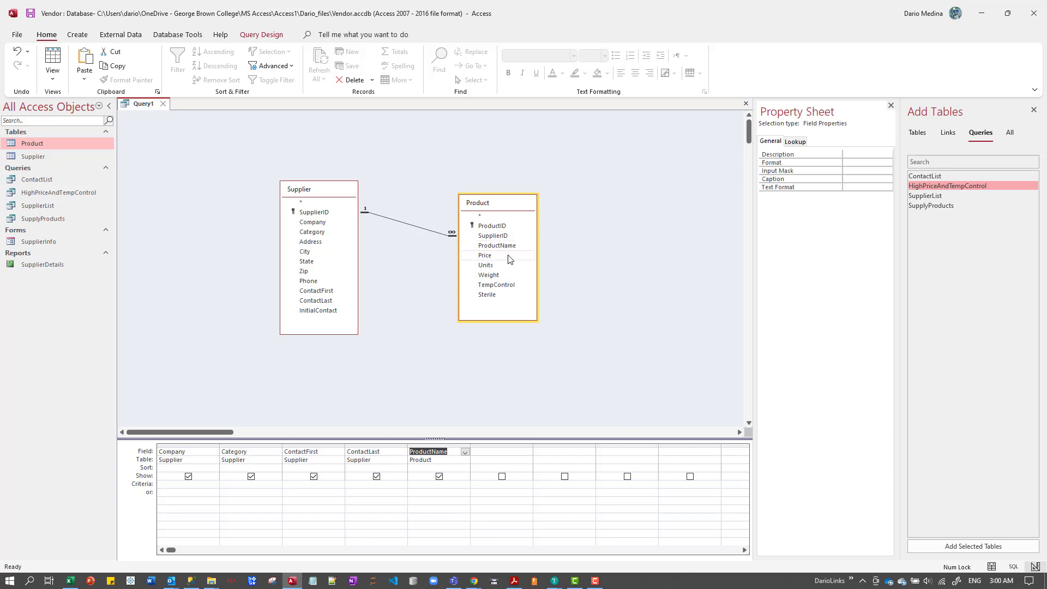
pyautogui.doubleClick(494, 256)
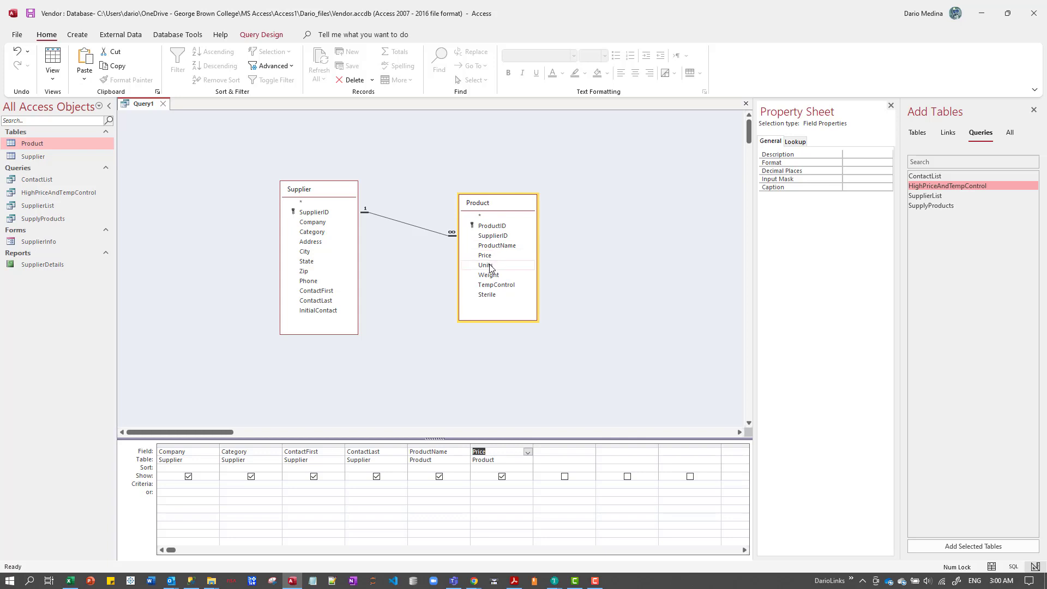
pyautogui.doubleClick(491, 284)
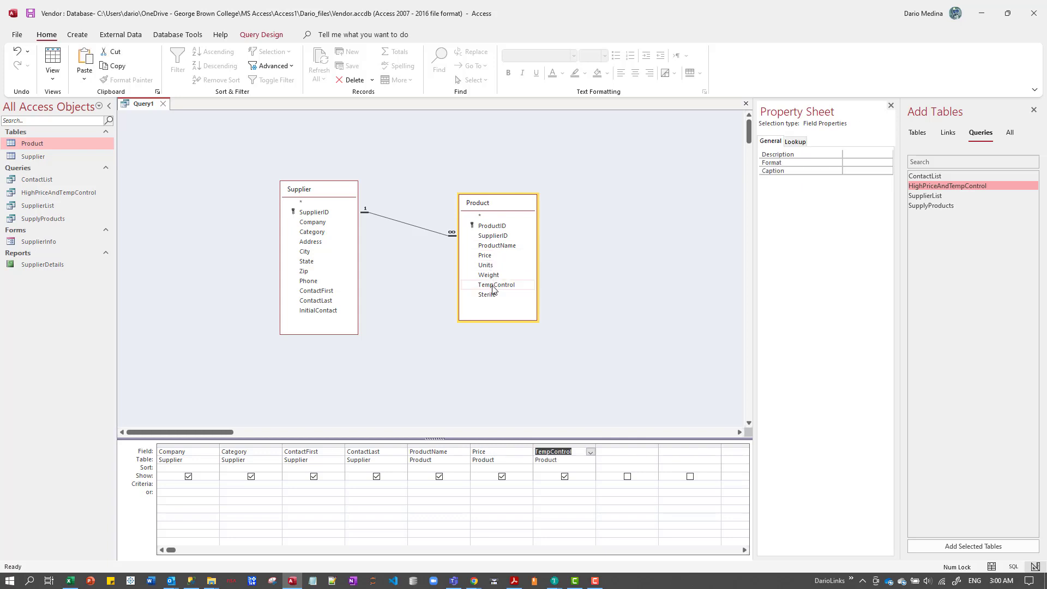
pyautogui.doubleClick(486, 294)
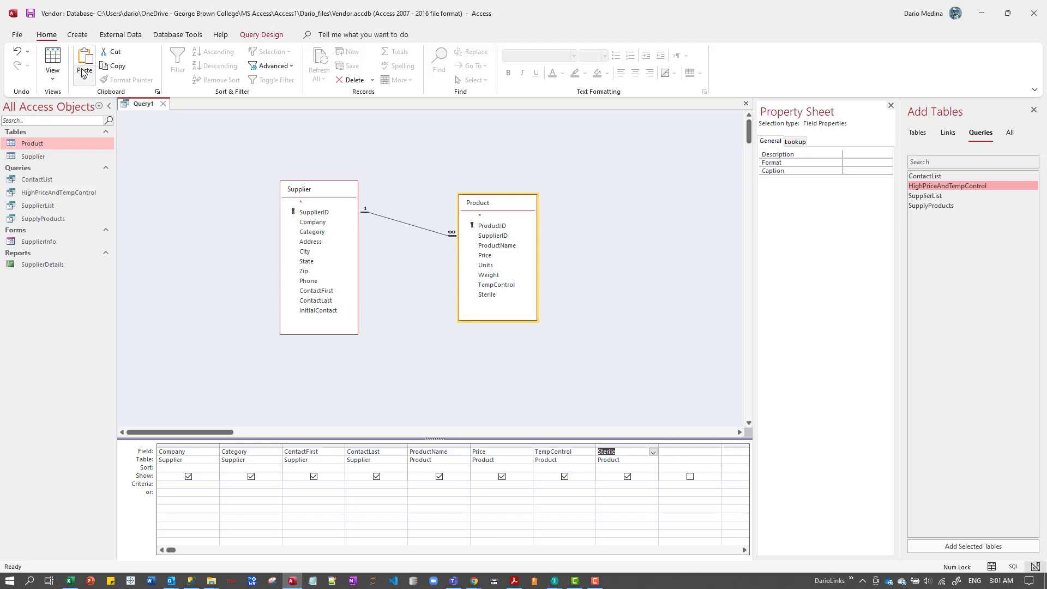
# Preview the query's datasheet and fit the Category column's width to its contents, keeping the query open.
pyautogui.click(57, 60)
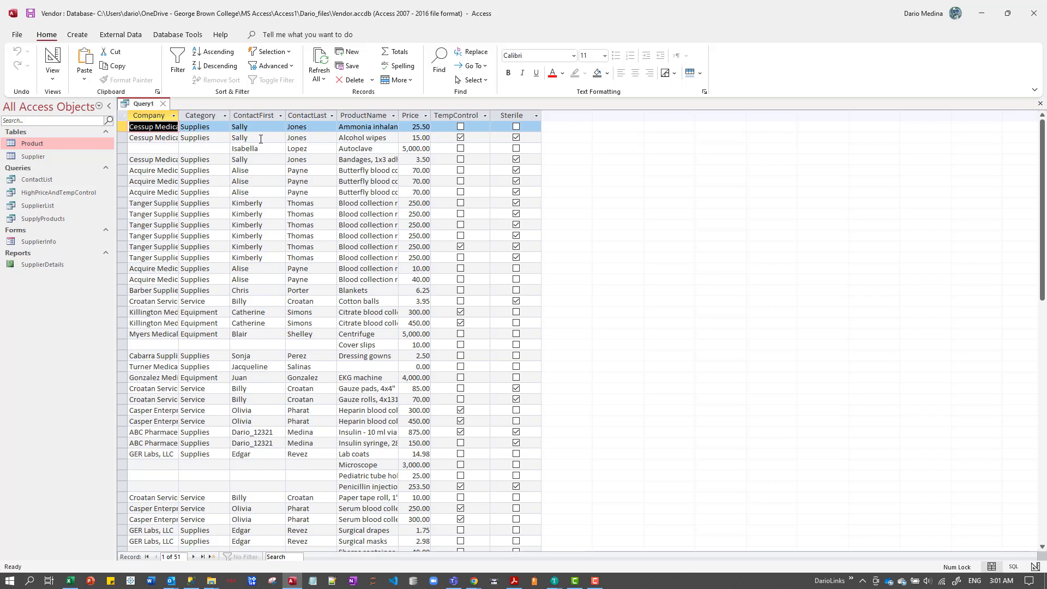
pyautogui.doubleClick(230, 118)
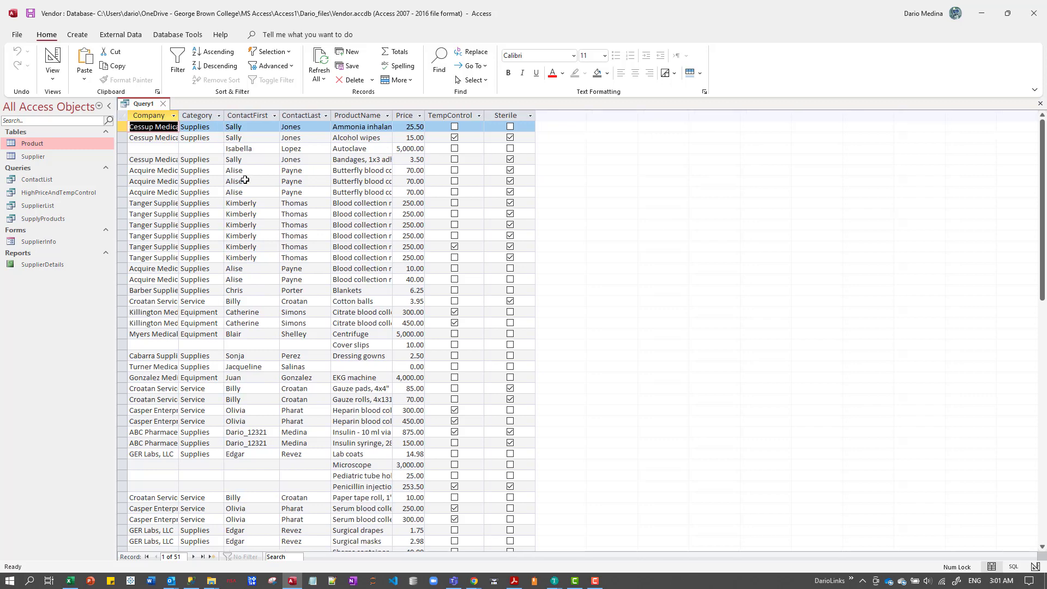
pyautogui.doubleClick(200, 311)
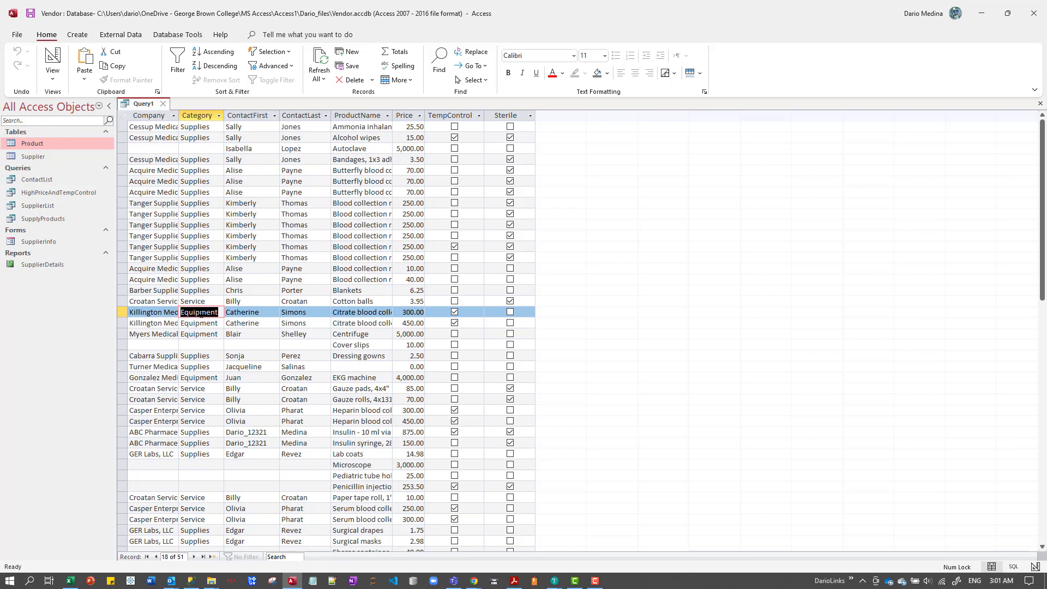
pyautogui.click(163, 104)
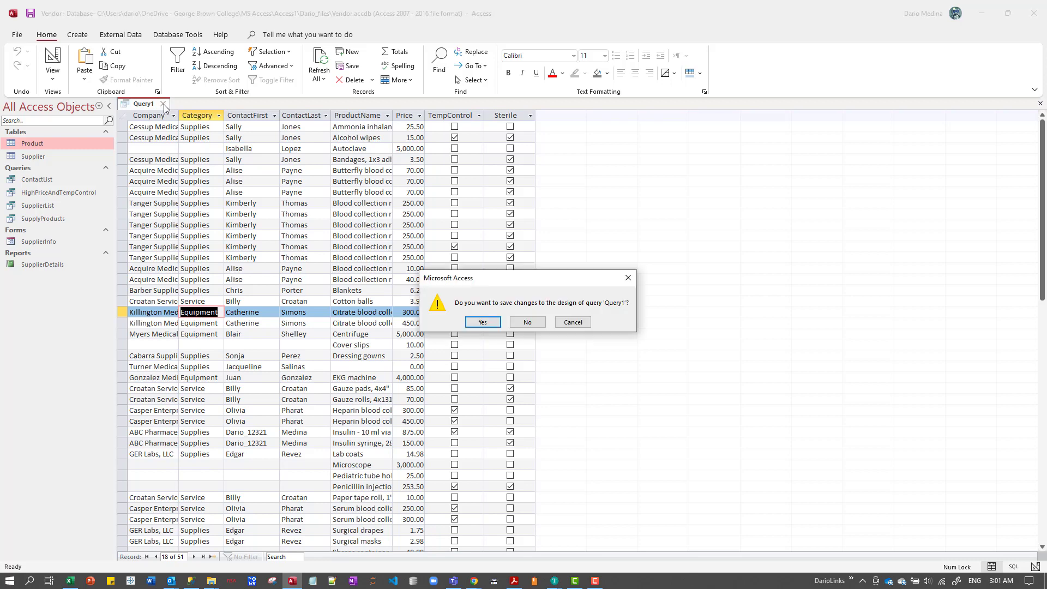
pyautogui.click(572, 322)
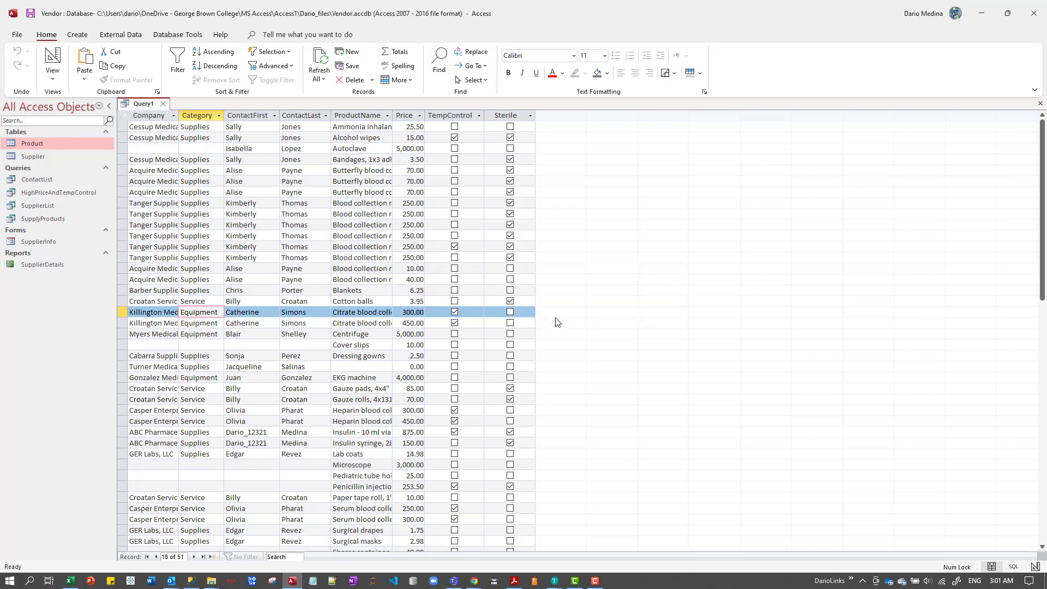
# Return to Design view and set the Category field's criterion to "Equipment".
pyautogui.click(52, 76)
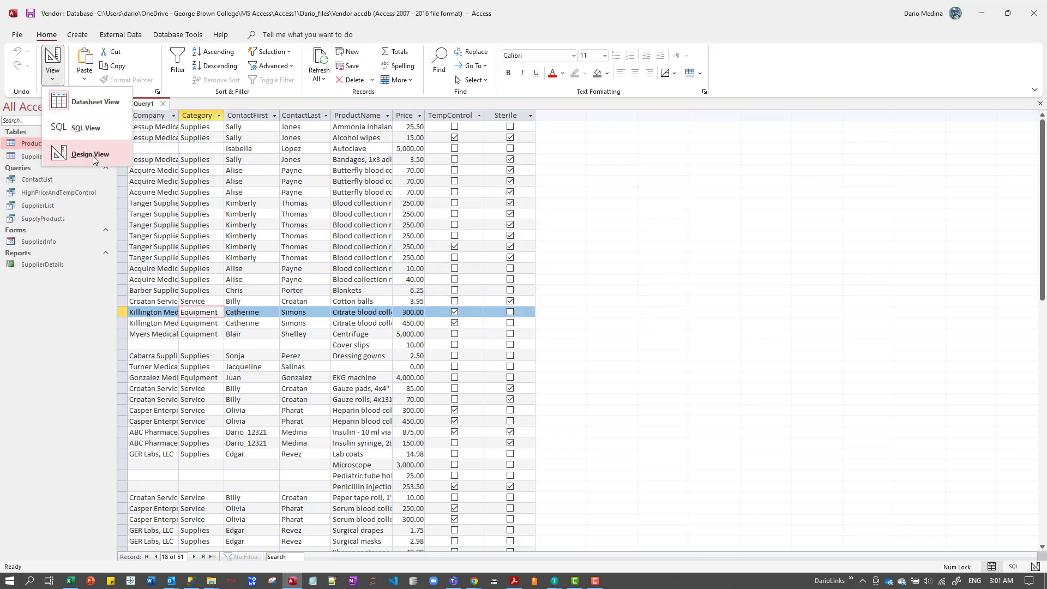
pyautogui.click(90, 154)
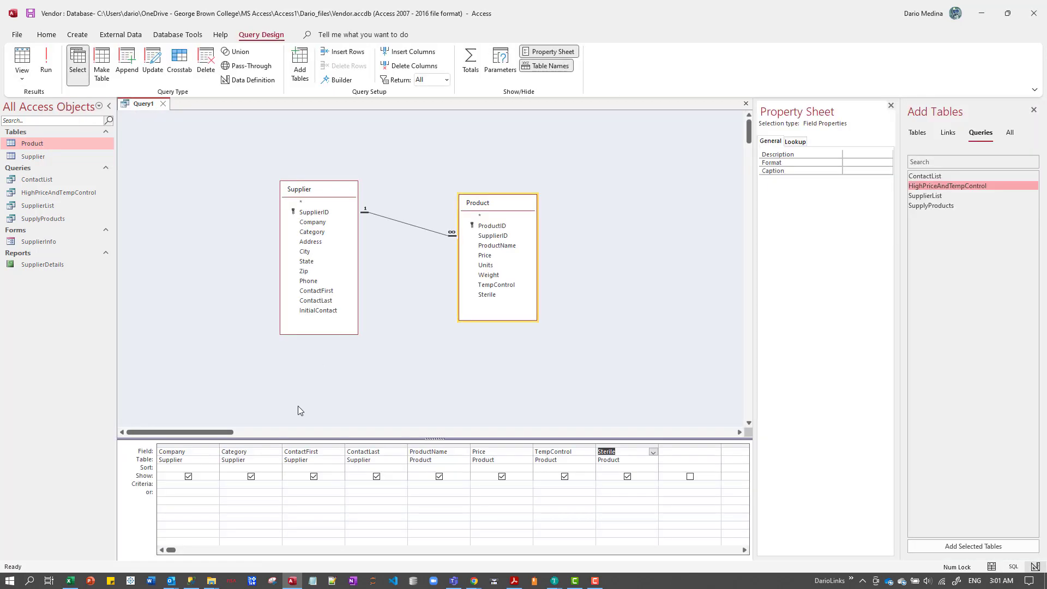
pyautogui.click(239, 484)
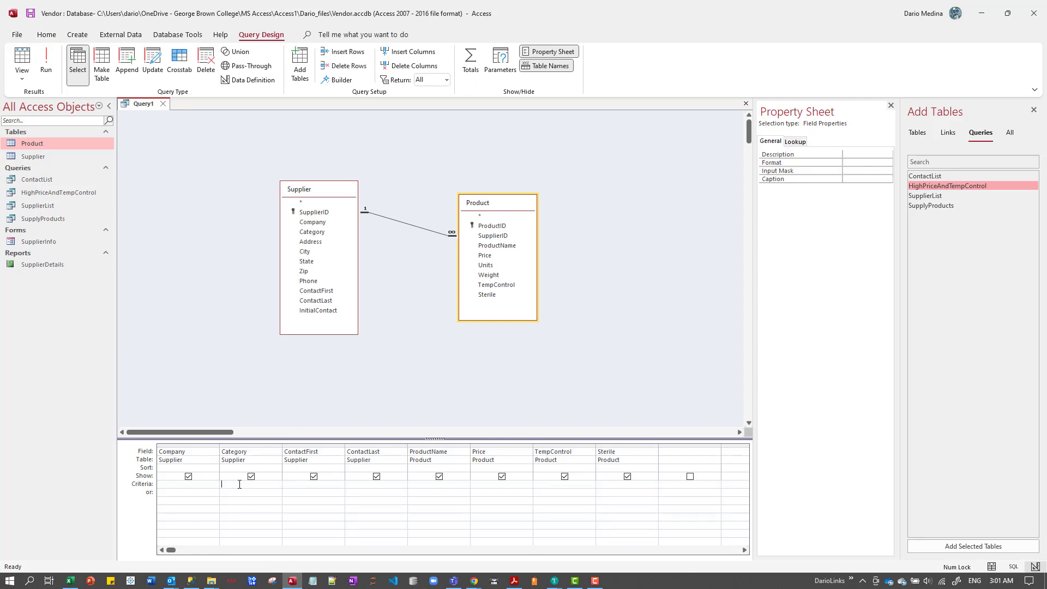
pyautogui.write('Equipment')
pyautogui.press('Tab')
# Set the Sterile field's criterion to Yes in the same Criteria row as "Equipment".
pyautogui.click(620, 446)
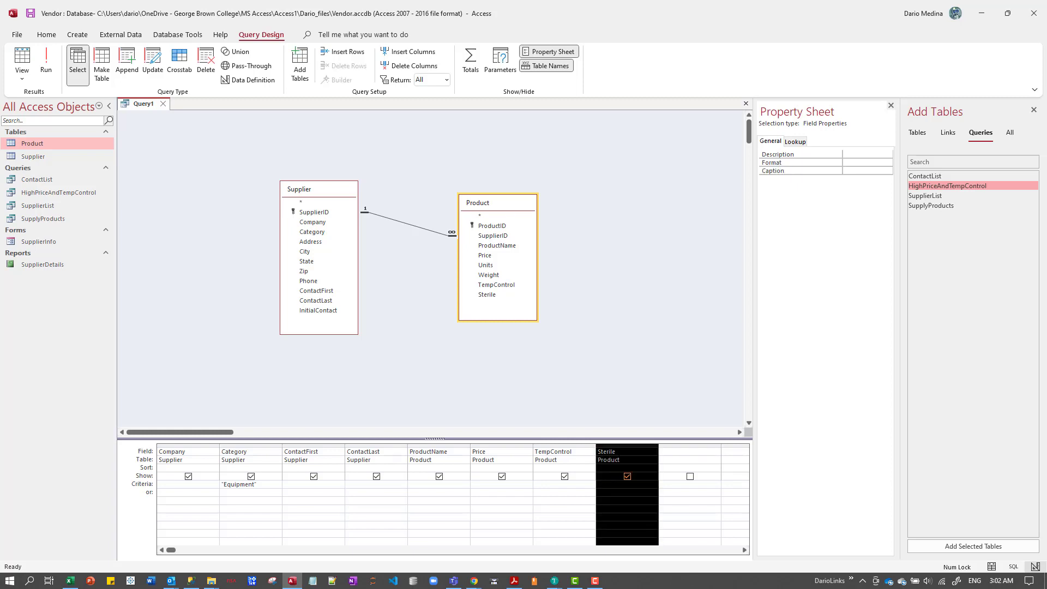
pyautogui.click(637, 480)
pyautogui.write('Y')
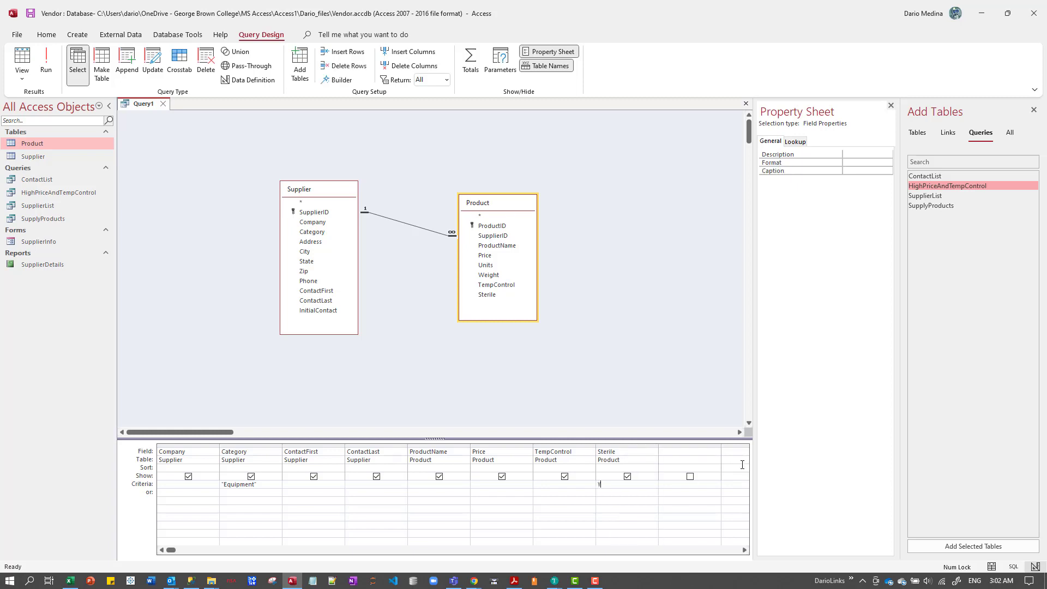
pyautogui.write('es')
pyautogui.press('Return')
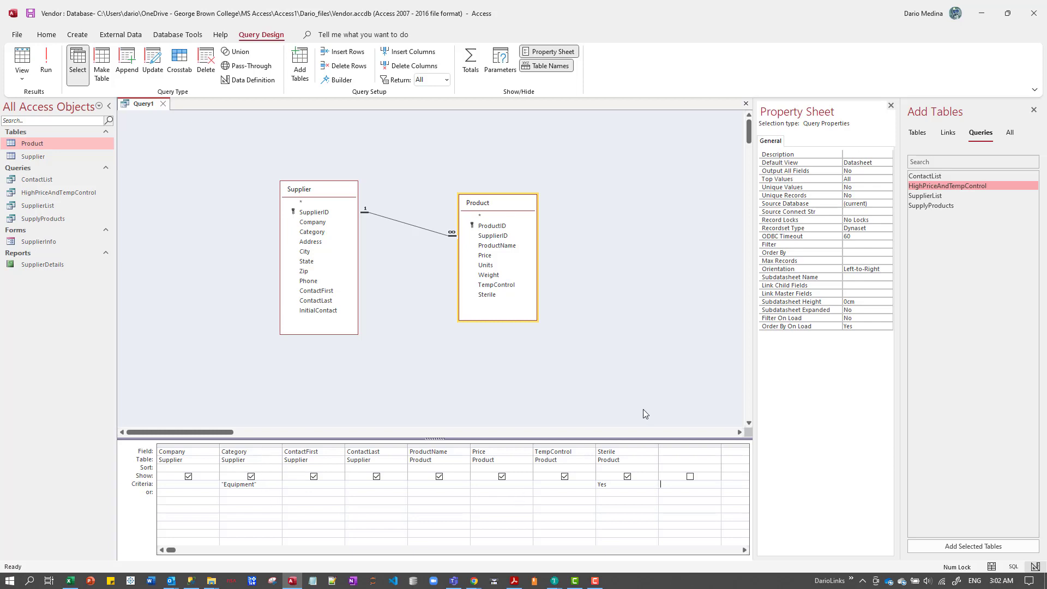
# Move the Sterile field's Yes criterion from the Criteria row to the "or" row.
pyautogui.click(625, 446)
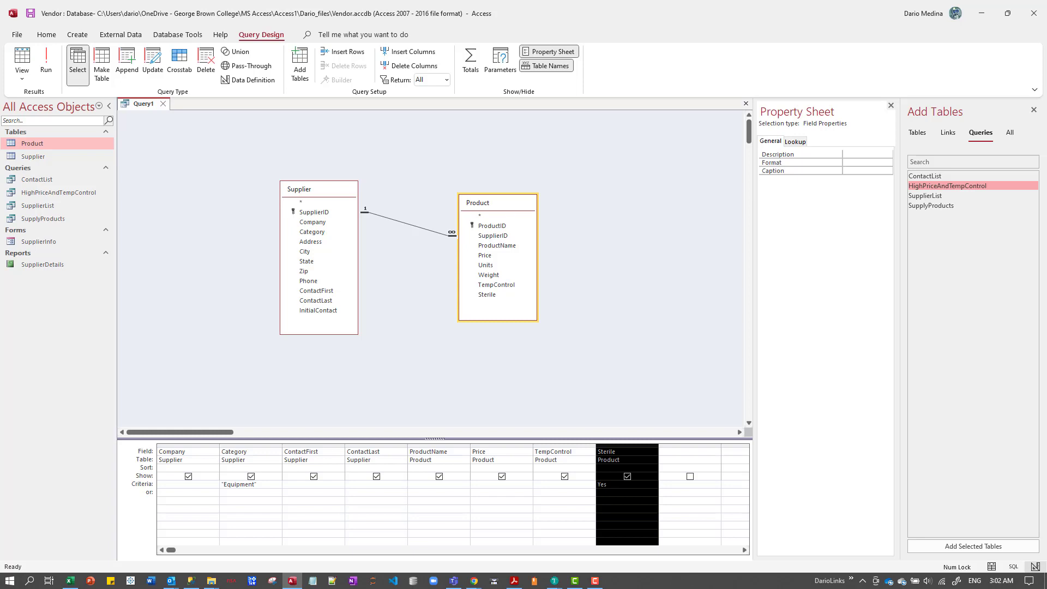
pyautogui.click(627, 500)
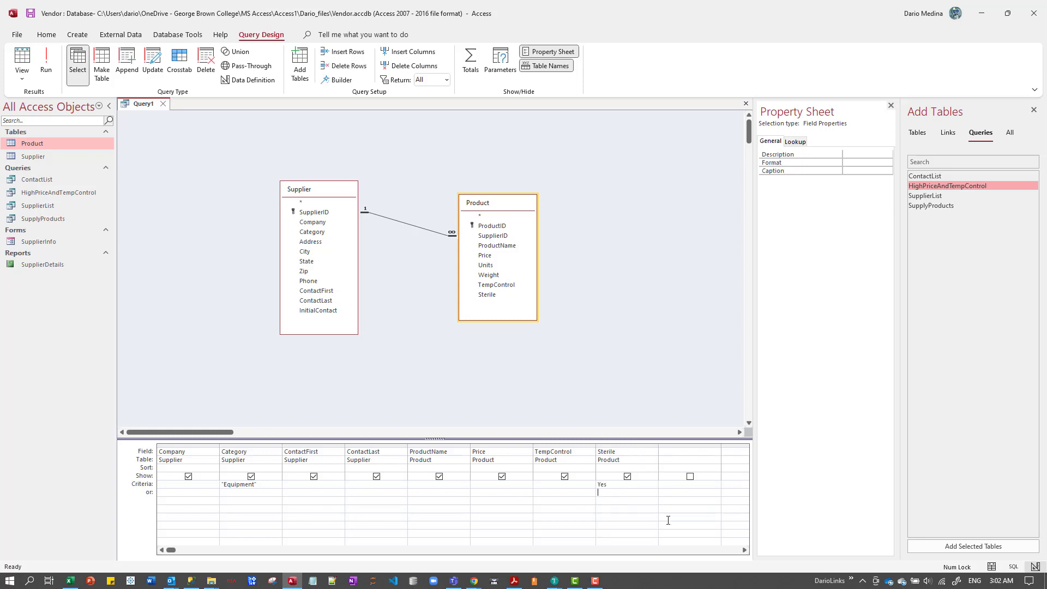
pyautogui.press('Up')
pyautogui.press('Left')
pyautogui.press('Left')
pyautogui.press('Left')
pyautogui.press('Right')
pyautogui.press('Right')
pyautogui.press('Right')
pyautogui.press('Delete')
pyautogui.write('s')
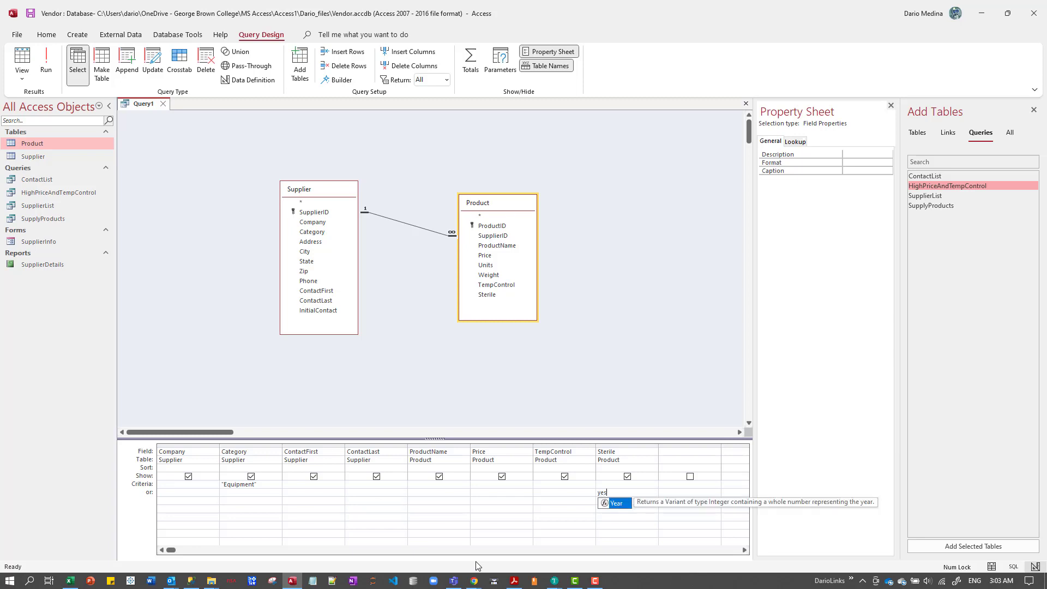
pyautogui.press('Tab')
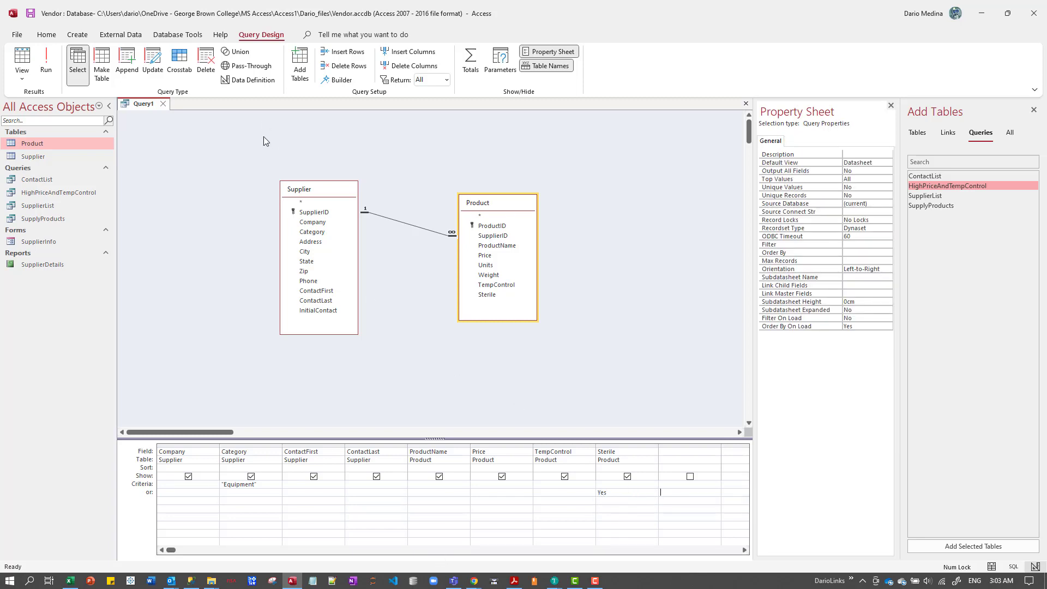
# Run the query, fit the Company column's width to its contents and check the Equipment records.
pyautogui.click(48, 63)
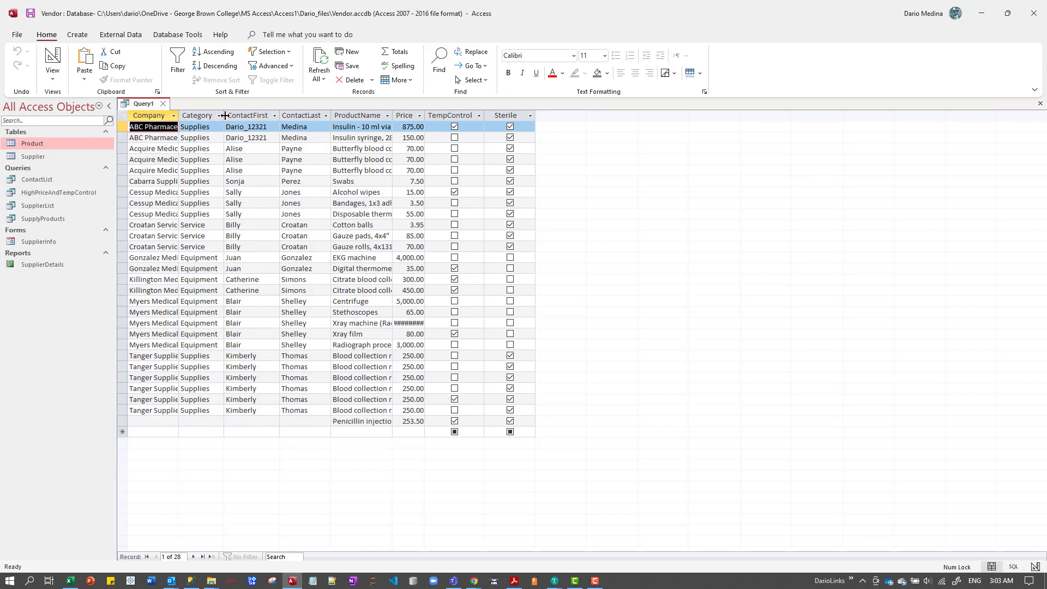
pyautogui.click(202, 257)
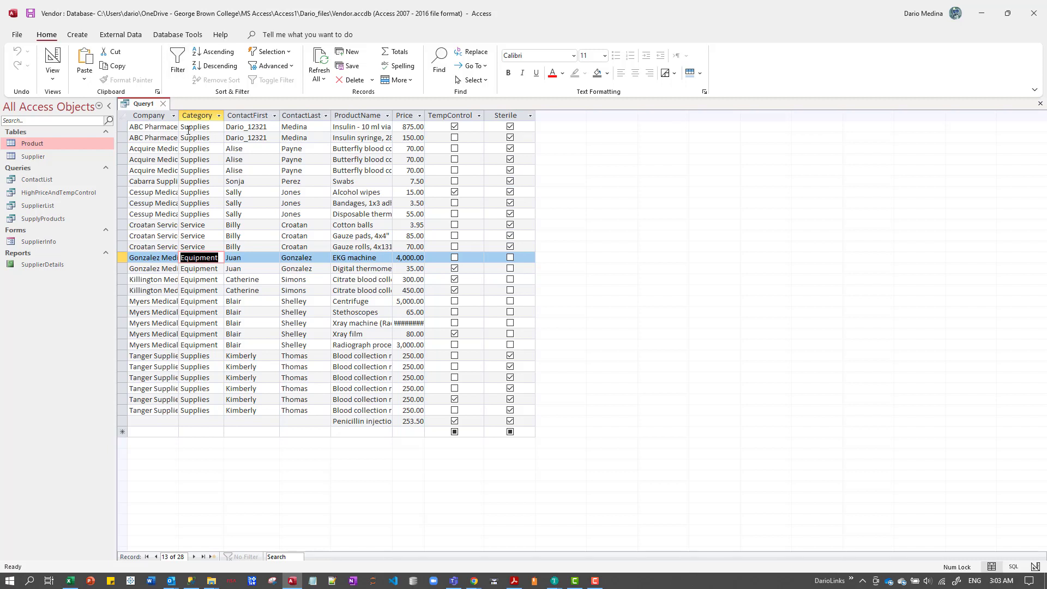
pyautogui.doubleClick(179, 115)
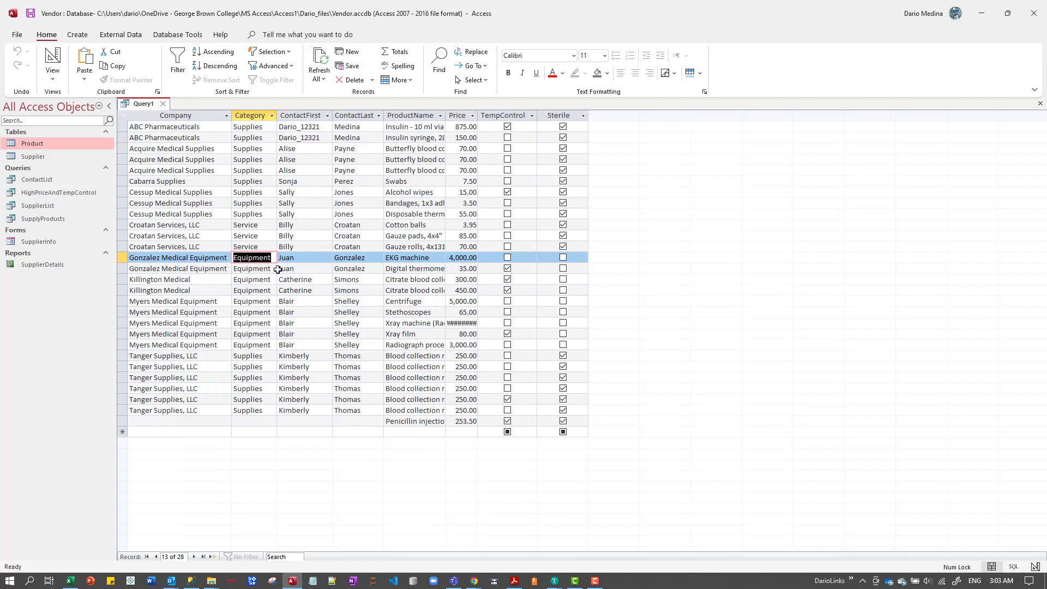
pyautogui.doubleClick(217, 269)
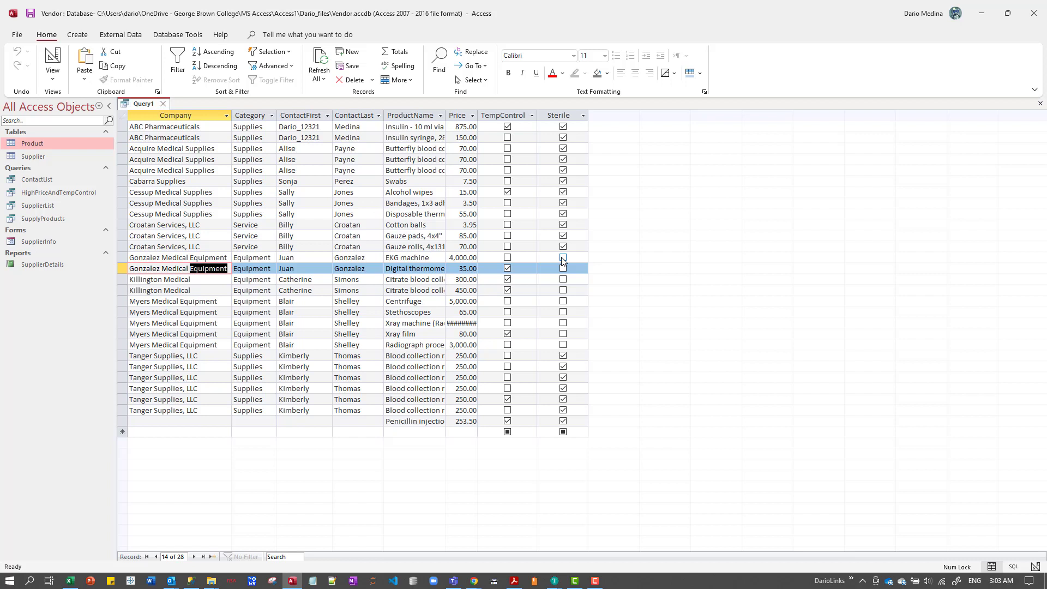
pyautogui.doubleClick(246, 257)
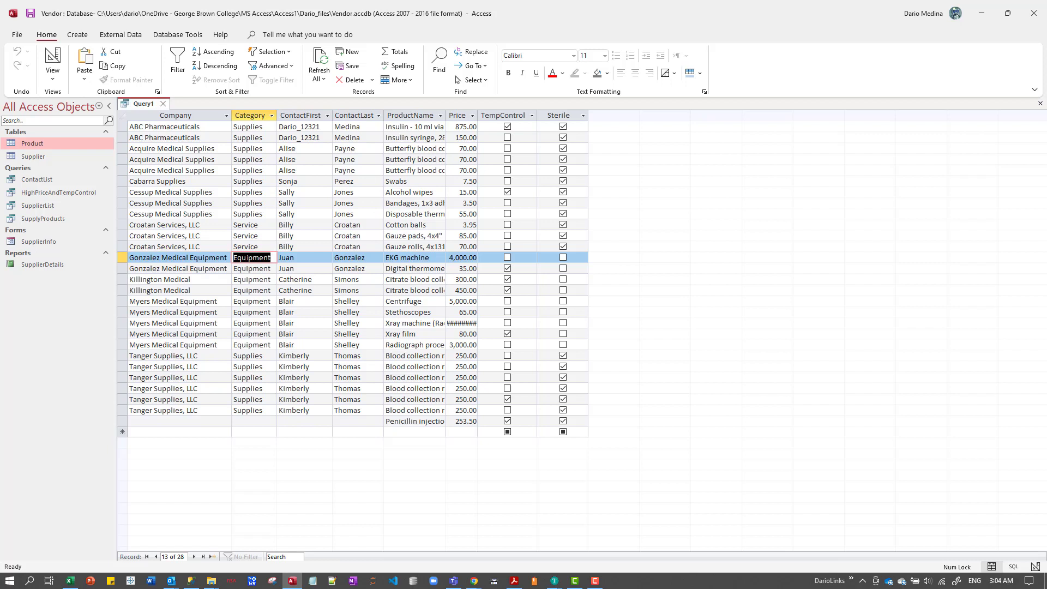
# Close the query and save it as EquipmentOrSterile.
pyautogui.click(162, 104)
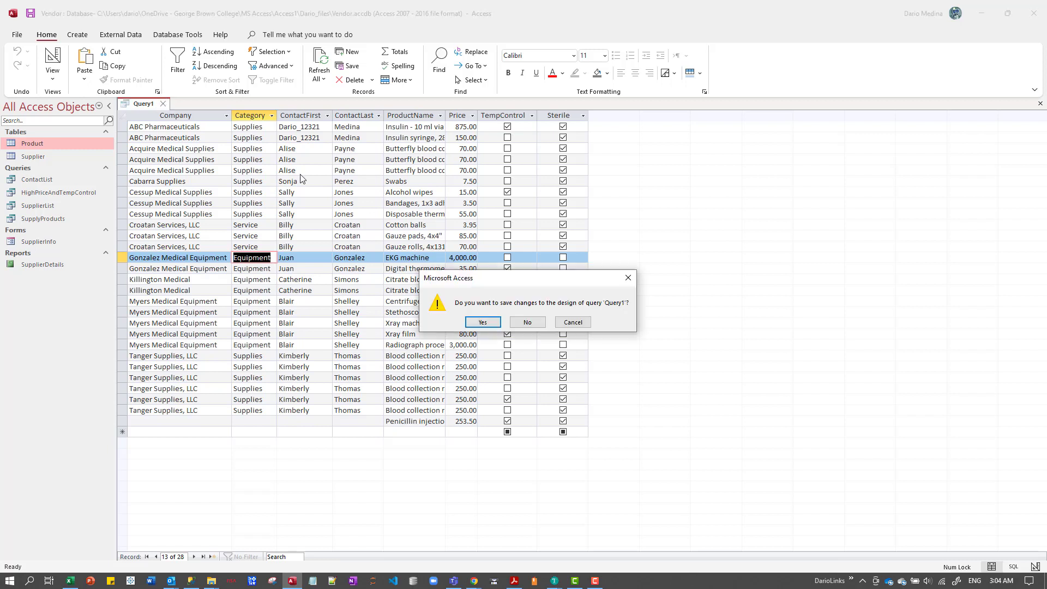
pyautogui.click(482, 322)
pyautogui.write('rqui')
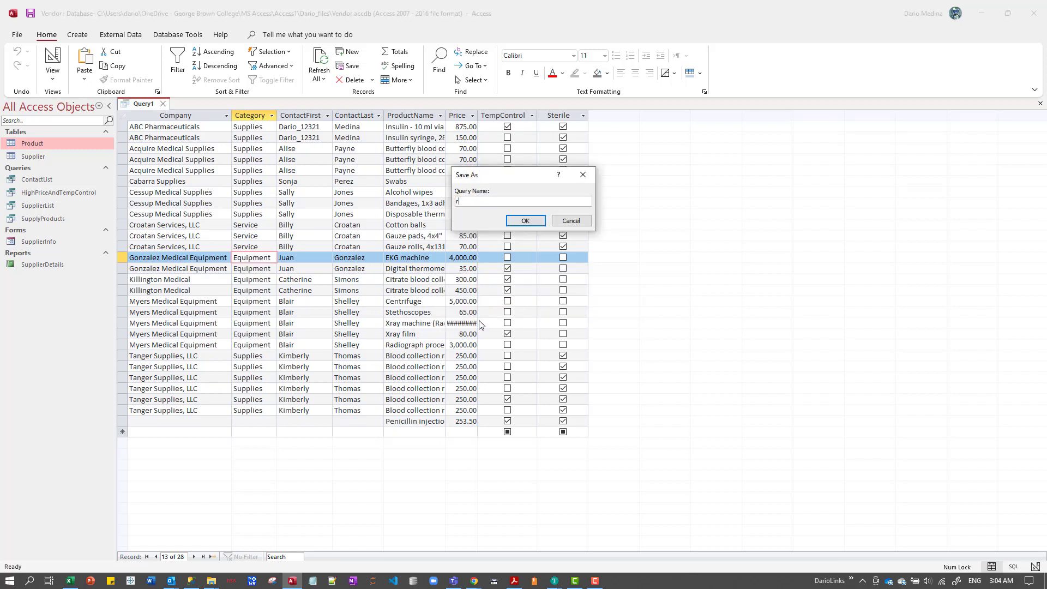
pyautogui.press('BackSpace')
pyautogui.press('BackSpace')
pyautogui.press('BackSpace')
pyautogui.press('BackSpace')
pyautogui.write('EquipmentOrSterile')
pyautogui.press('Return')
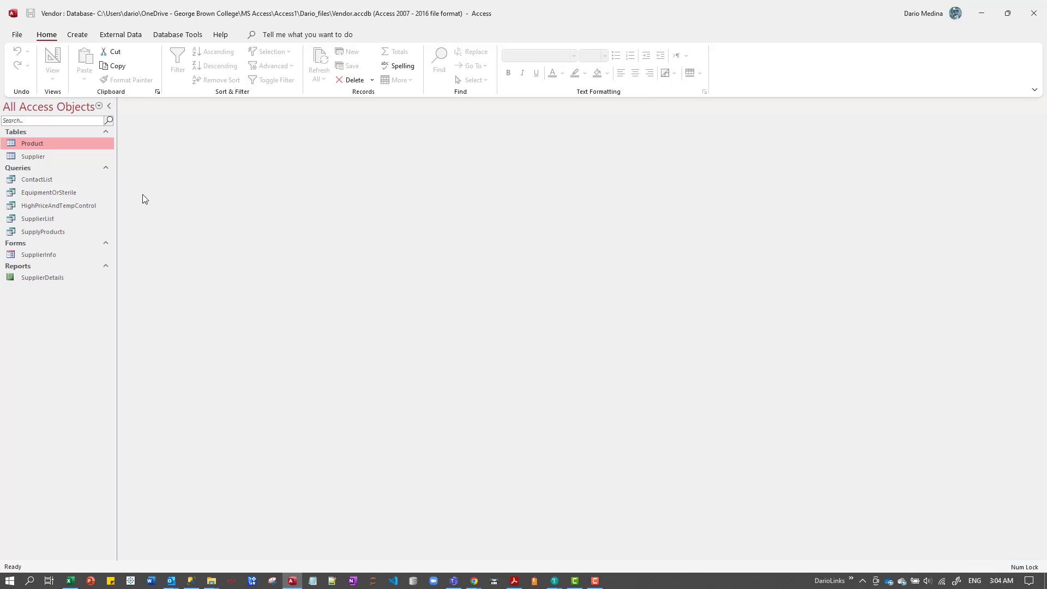
pyautogui.click(58, 194)
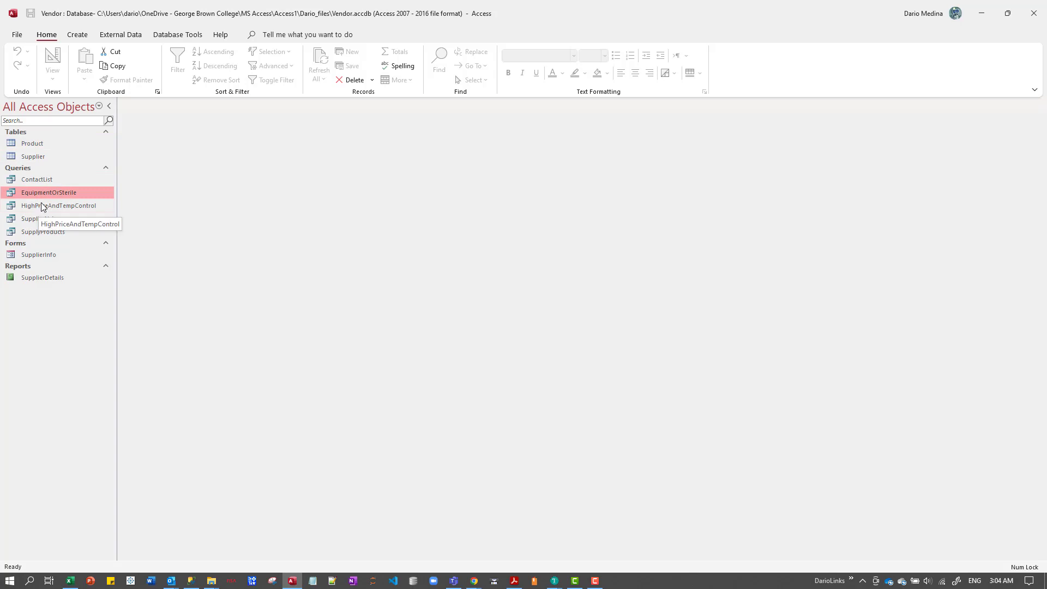
pyautogui.click(22, 168)
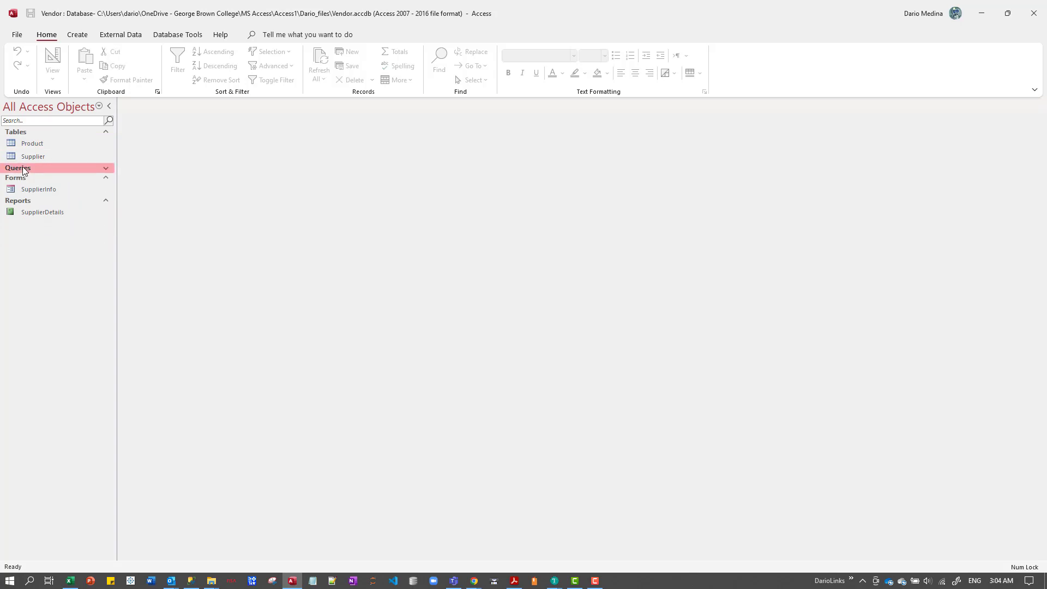
pyautogui.click(22, 168)
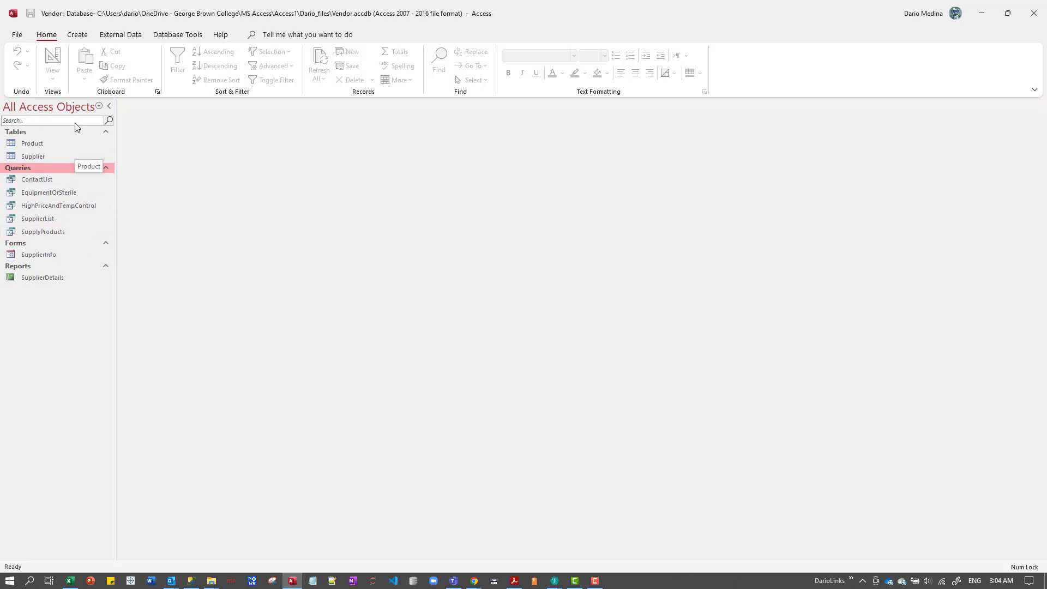
# Start a new query in Design view, add the Product table and enlarge its field list to show all fields.
pyautogui.click(79, 36)
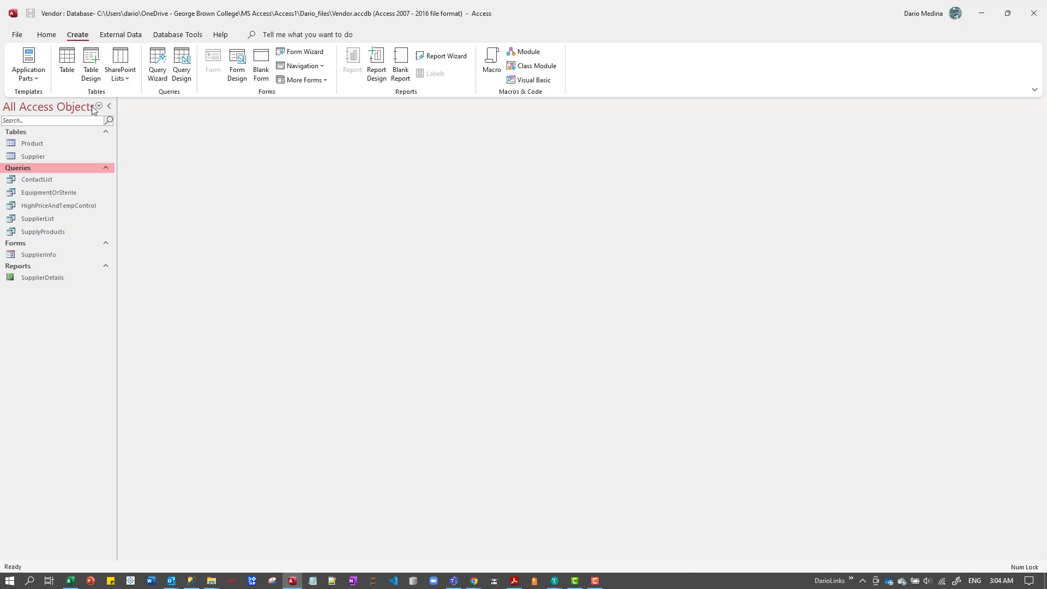
pyautogui.click(182, 70)
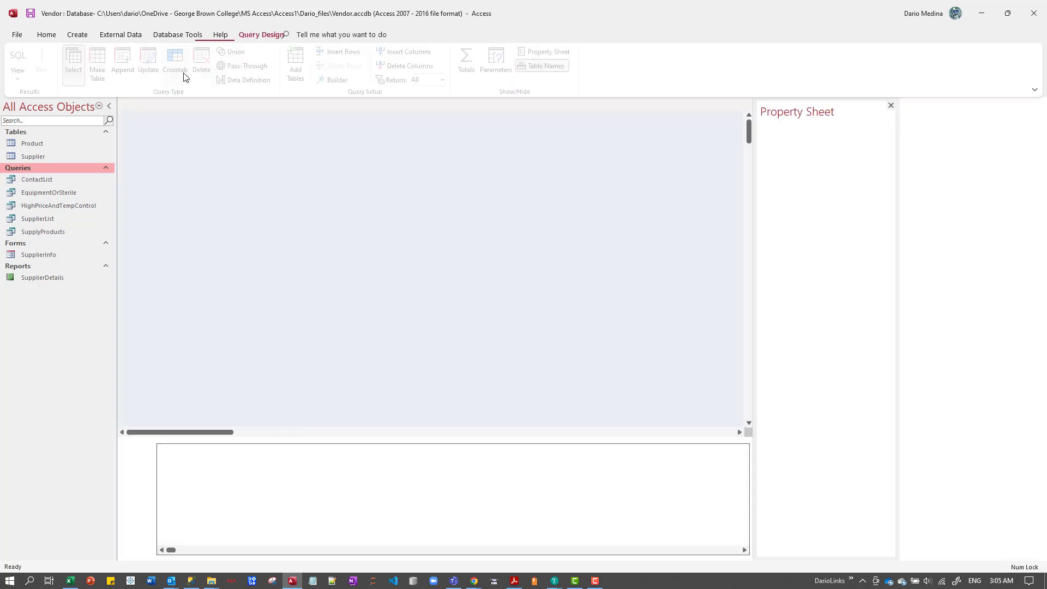
pyautogui.click(39, 146)
pyautogui.moveTo(38, 145); pyautogui.dragTo(234, 188)
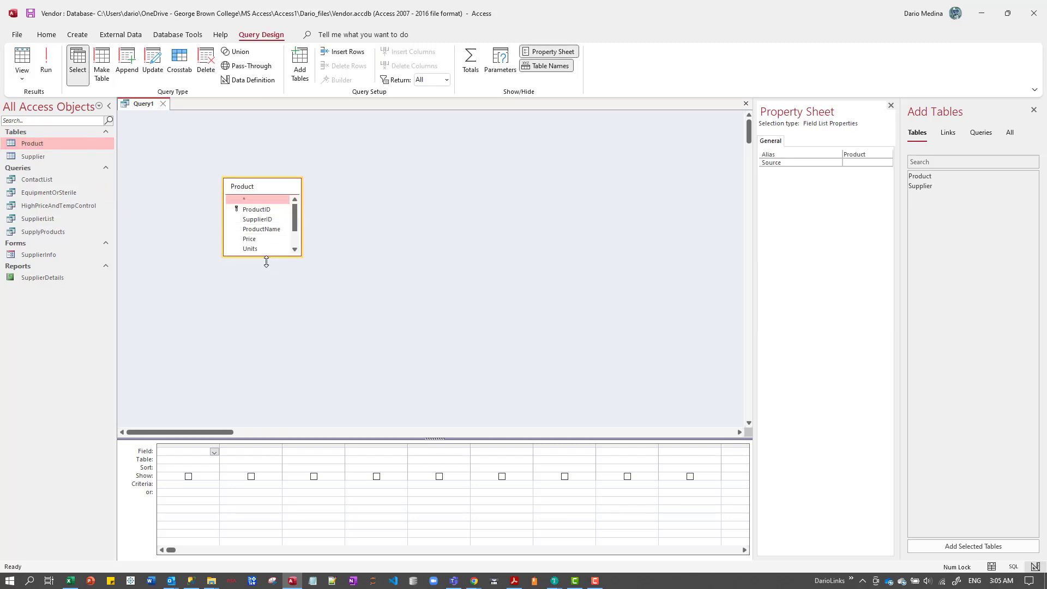
pyautogui.moveTo(264, 255); pyautogui.dragTo(264, 312)
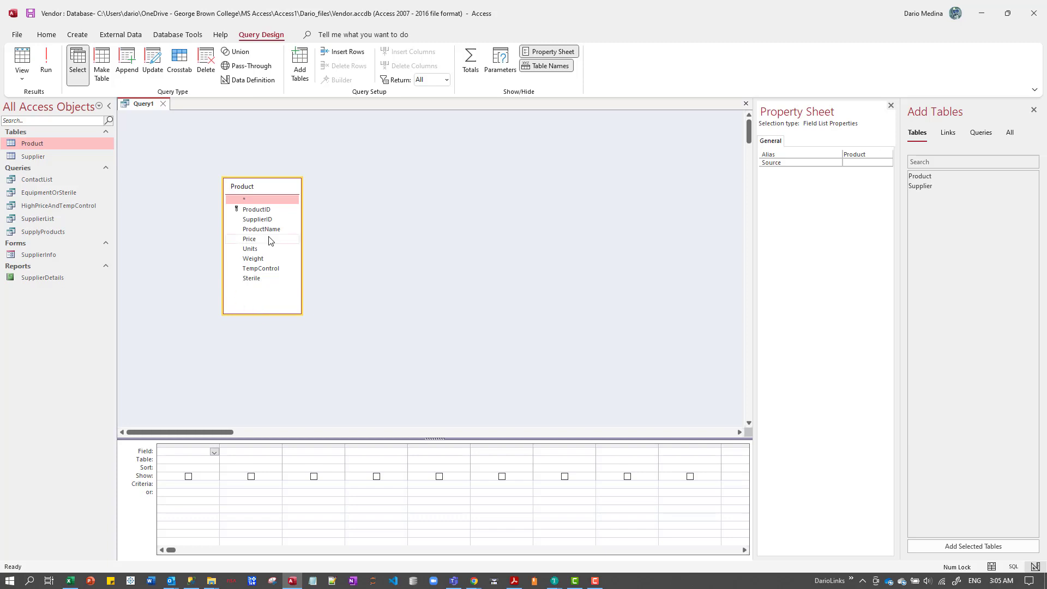
# Add the ProductID, ProductName and Price fields from the Product table to the query design grid.
pyautogui.click(264, 208)
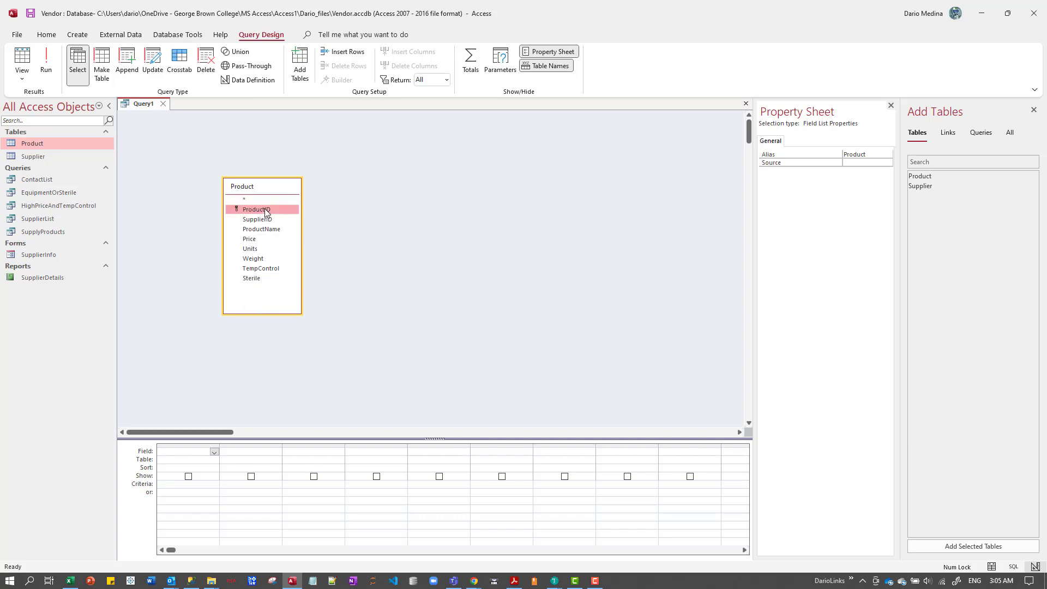
pyautogui.doubleClick(265, 209)
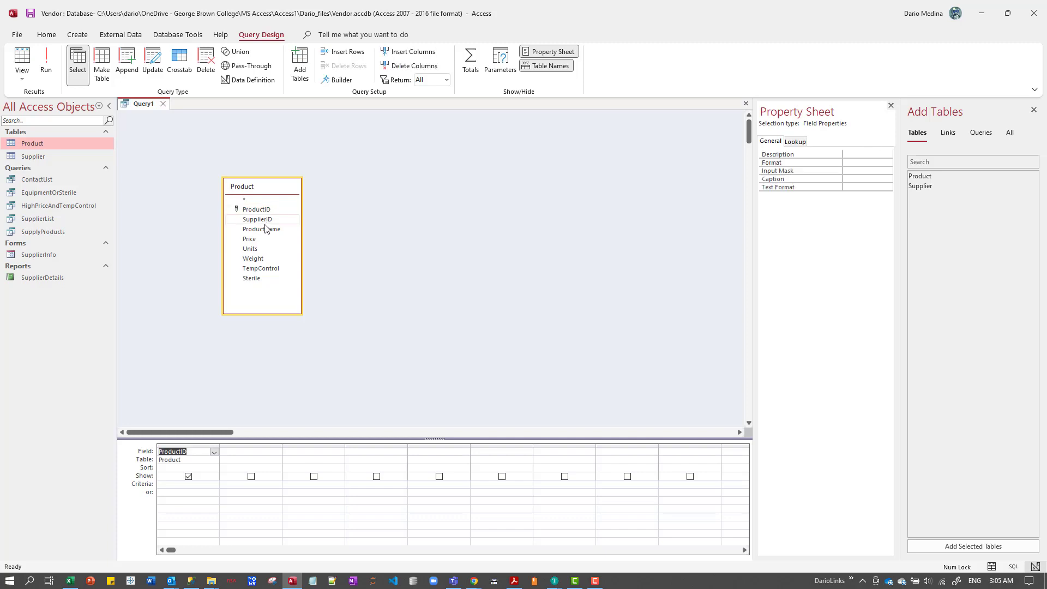
pyautogui.click(266, 231)
pyautogui.doubleClick(266, 230)
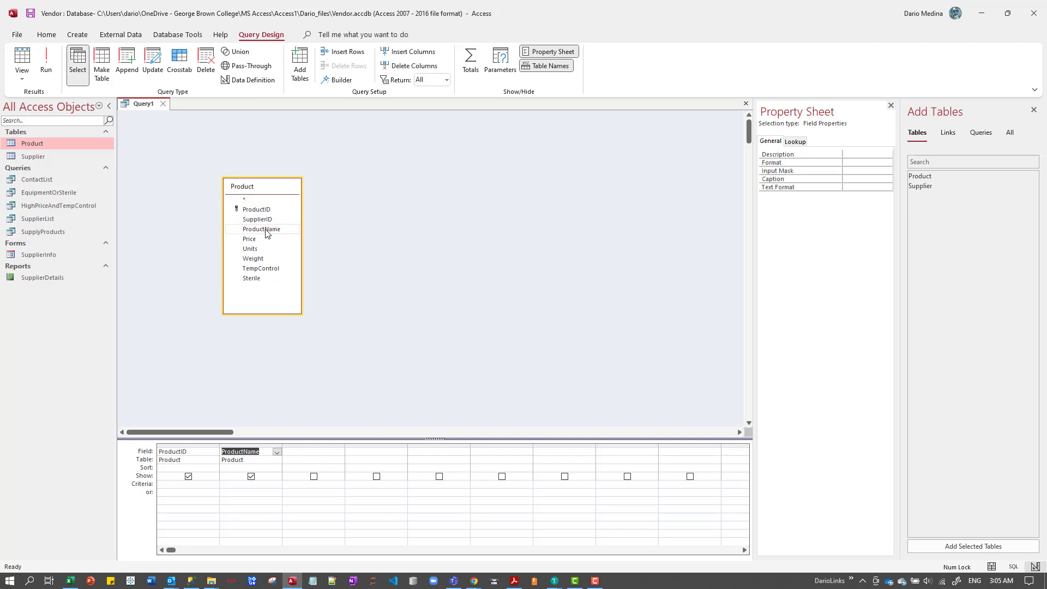
pyautogui.doubleClick(266, 231)
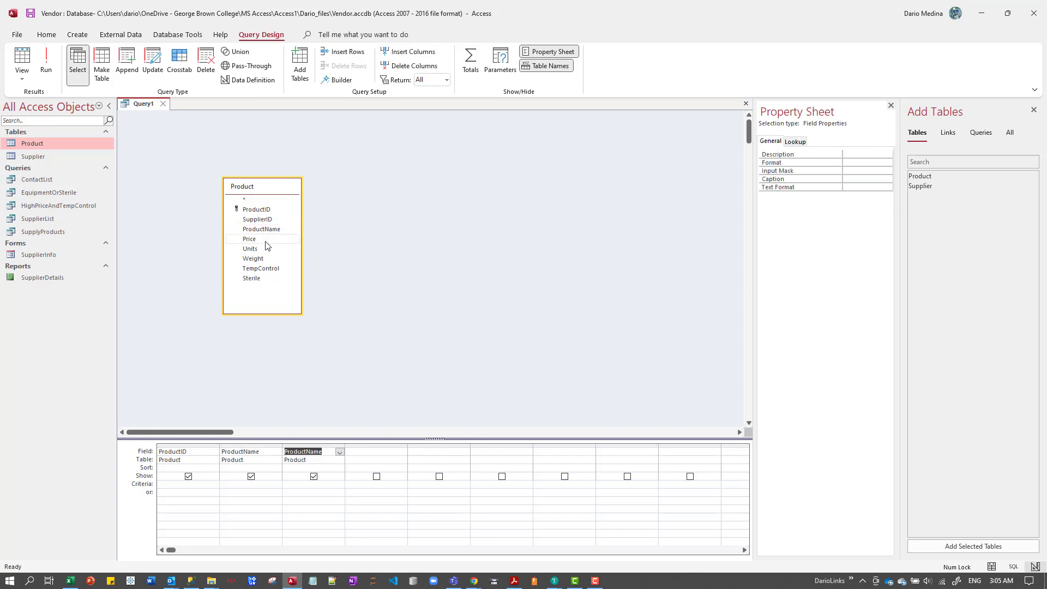
pyautogui.doubleClick(256, 240)
pyautogui.doubleClick(255, 239)
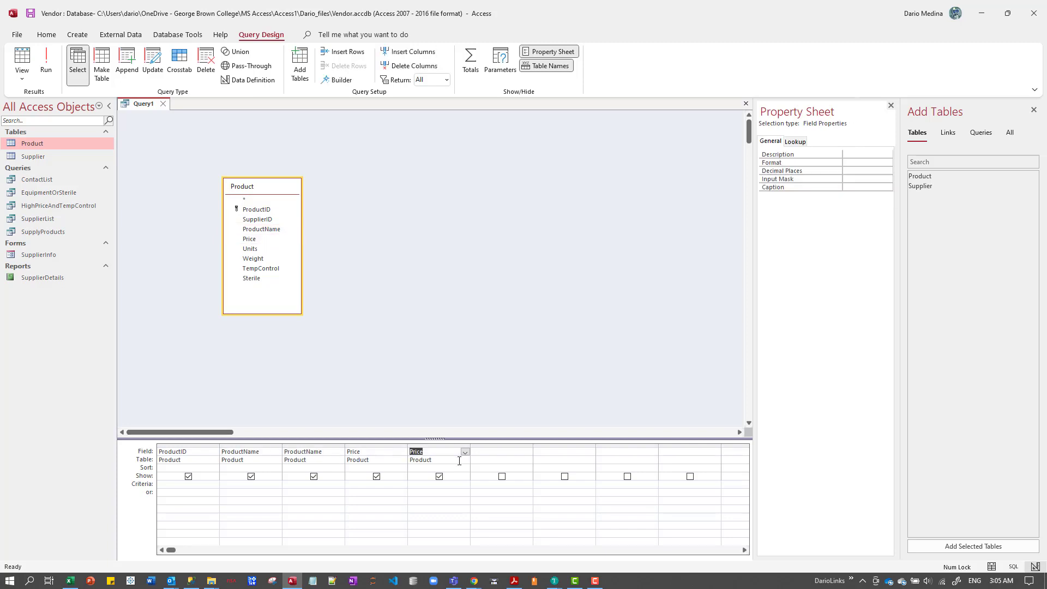
# Delete both Price columns from the design grid and add the Price field again once.
pyautogui.click(428, 447)
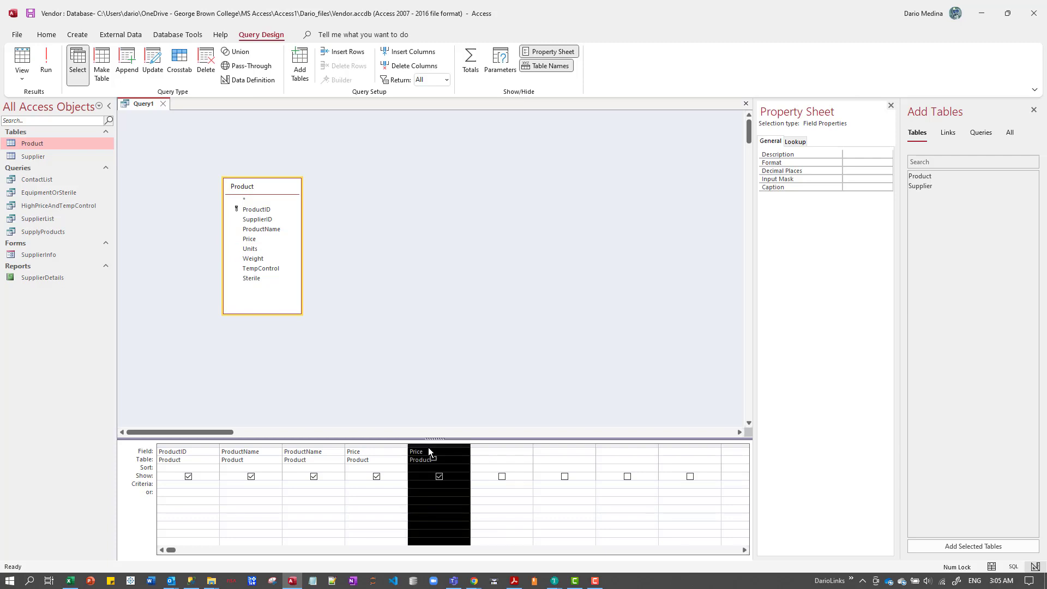
pyautogui.press('Delete')
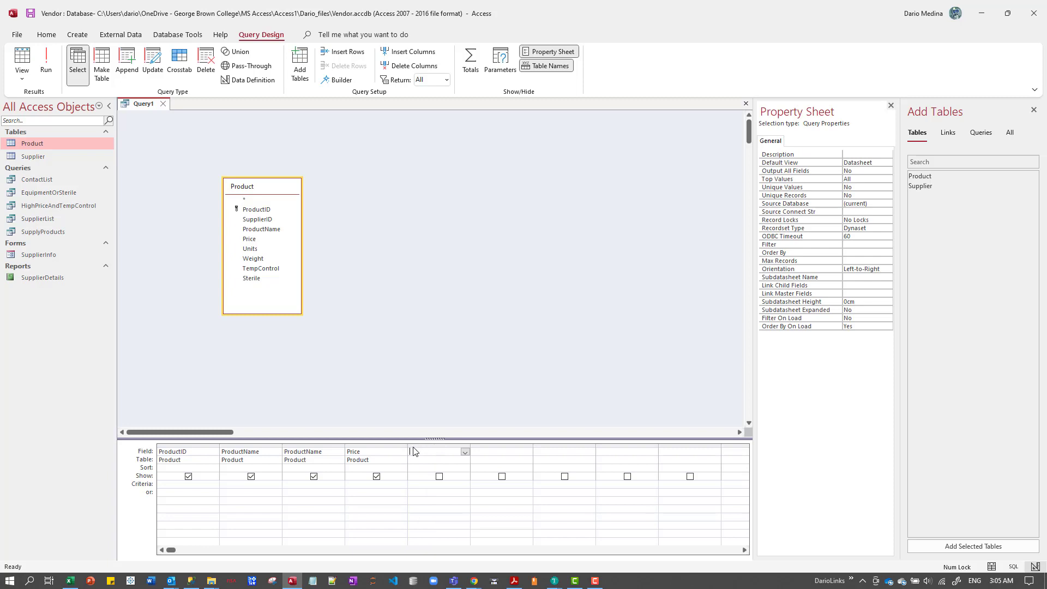
pyautogui.click(396, 443)
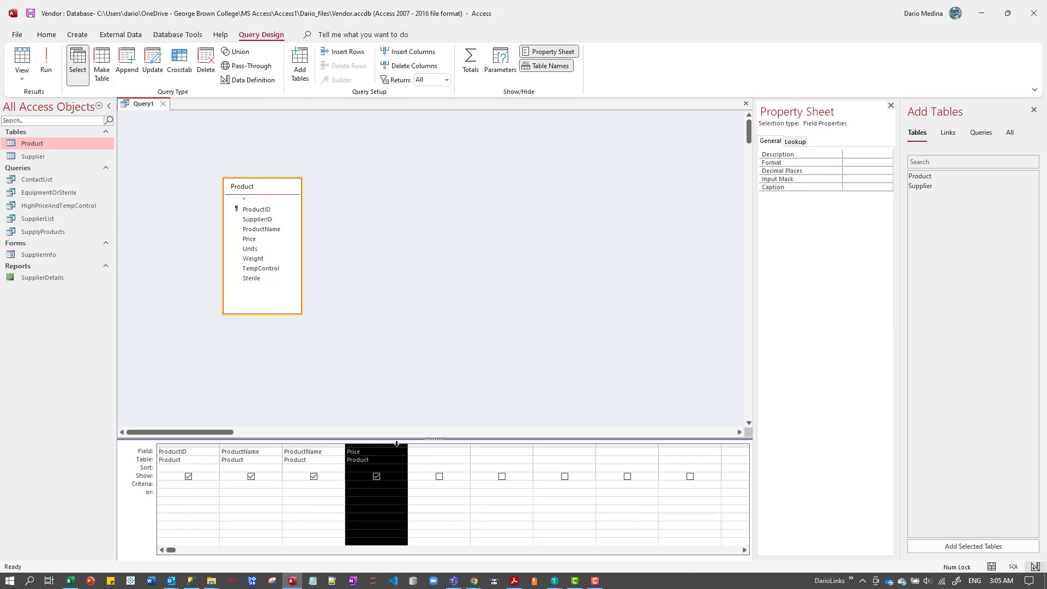
pyautogui.press('Delete')
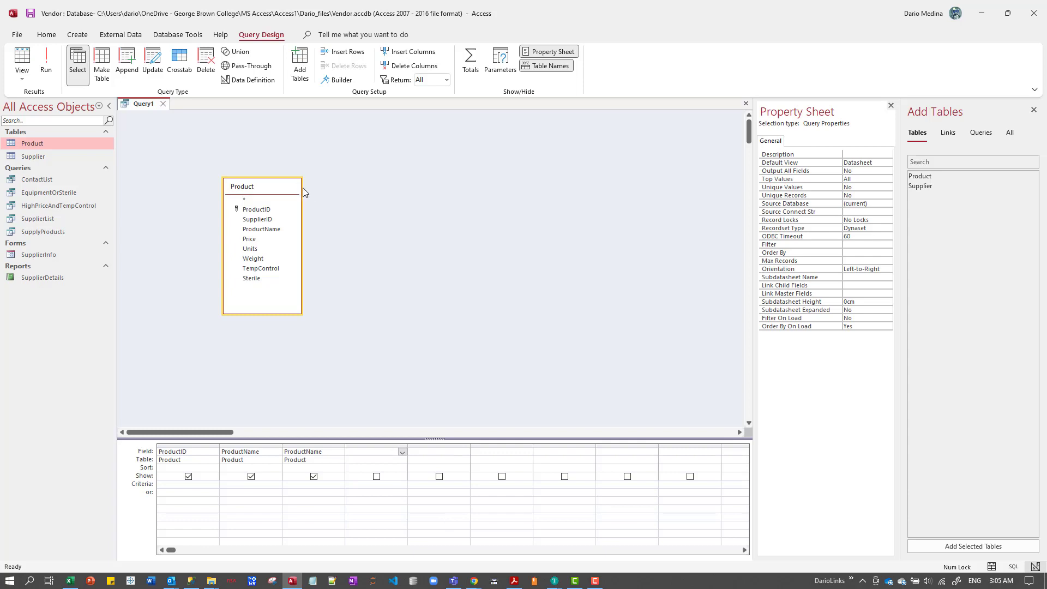
pyautogui.doubleClick(250, 239)
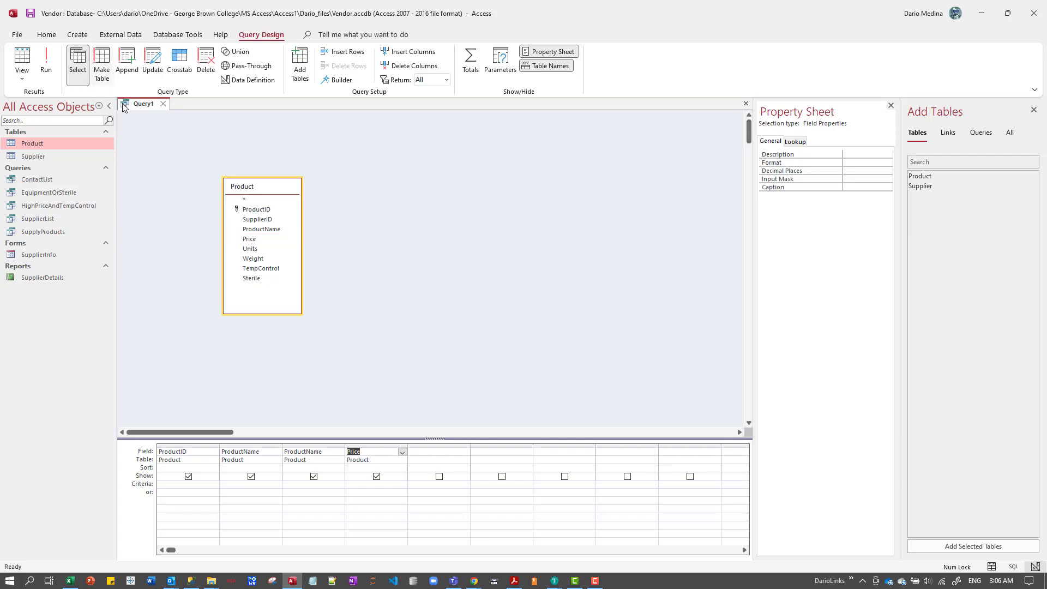
# Close the query and save it as ResaleProductsWithMarkup.
pyautogui.click(163, 103)
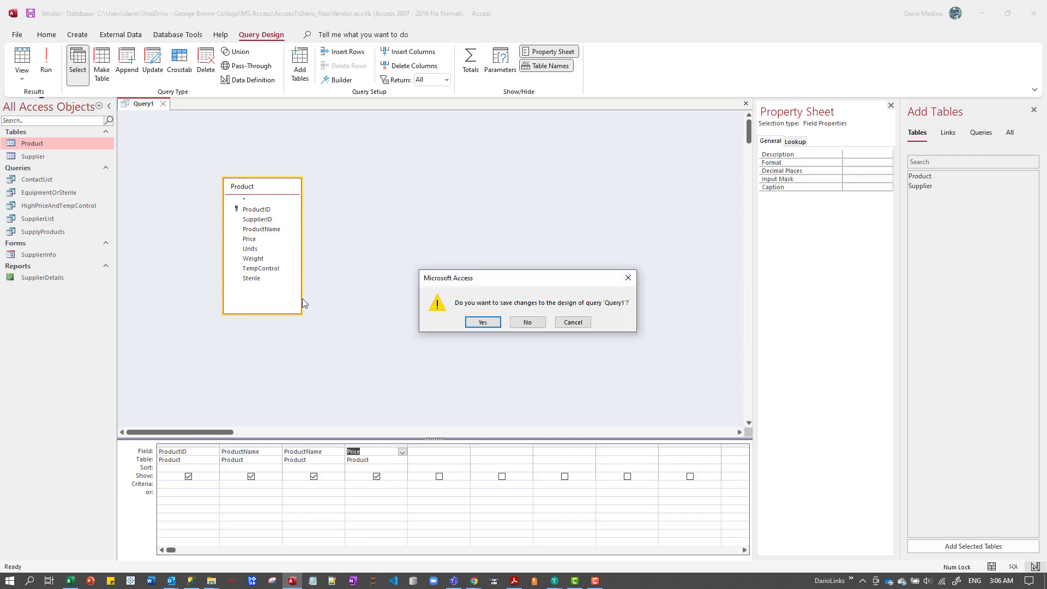
pyautogui.click(483, 324)
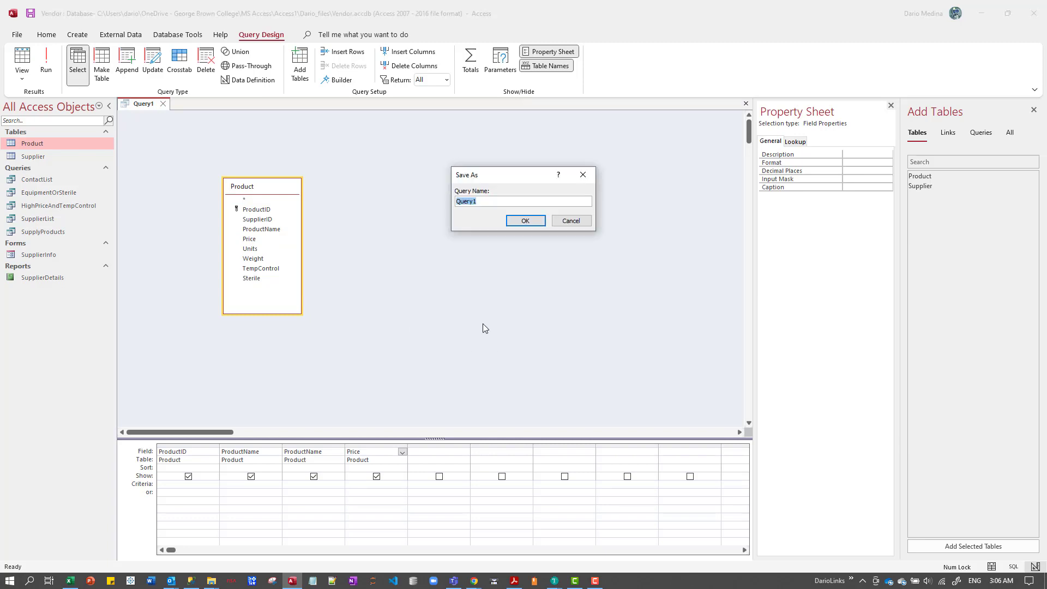
pyautogui.write('ResaleProductsWithMarkup')
pyautogui.click(535, 220)
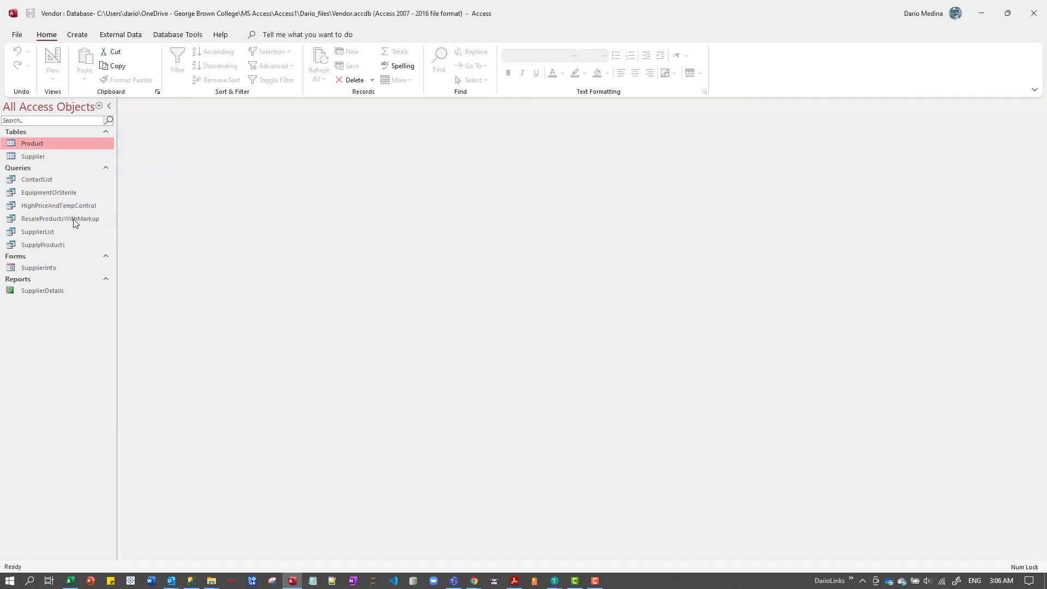
# Open the ResaleProductsWithMarkup query in Design view.
pyautogui.click(73, 218)
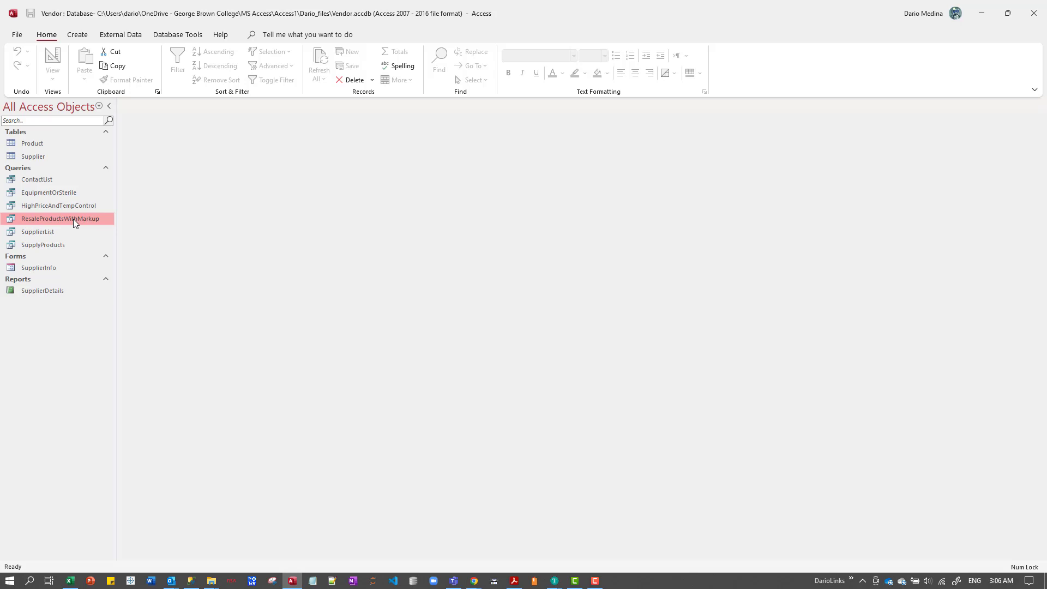
pyautogui.rightClick(73, 218)
pyautogui.click(121, 241)
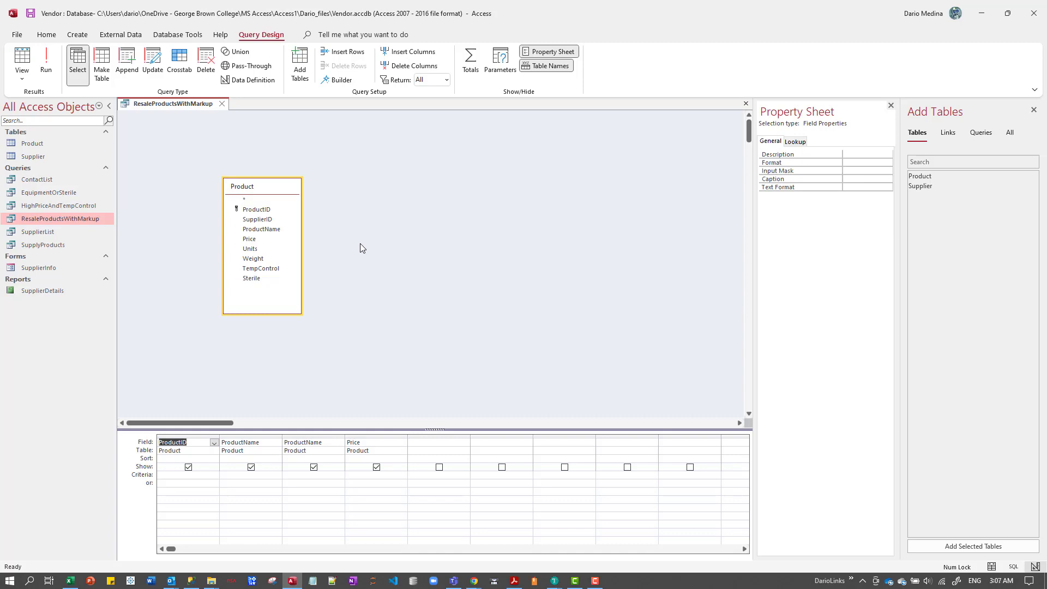
# Add a calculated field after the Price column that multiplies Price by 1.1.
pyautogui.click(429, 445)
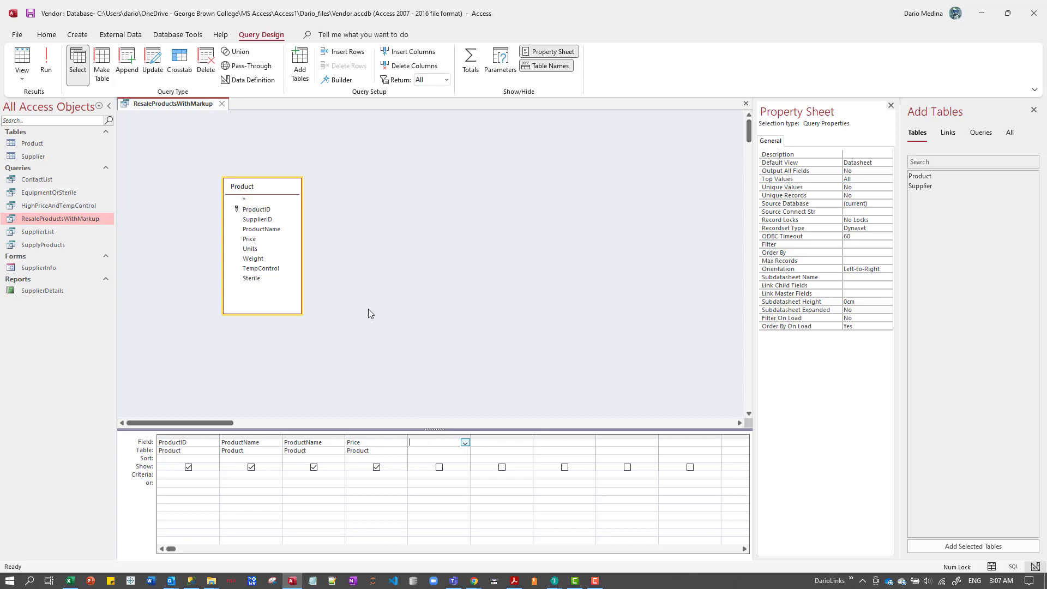
pyautogui.doubleClick(260, 242)
pyautogui.click(453, 442)
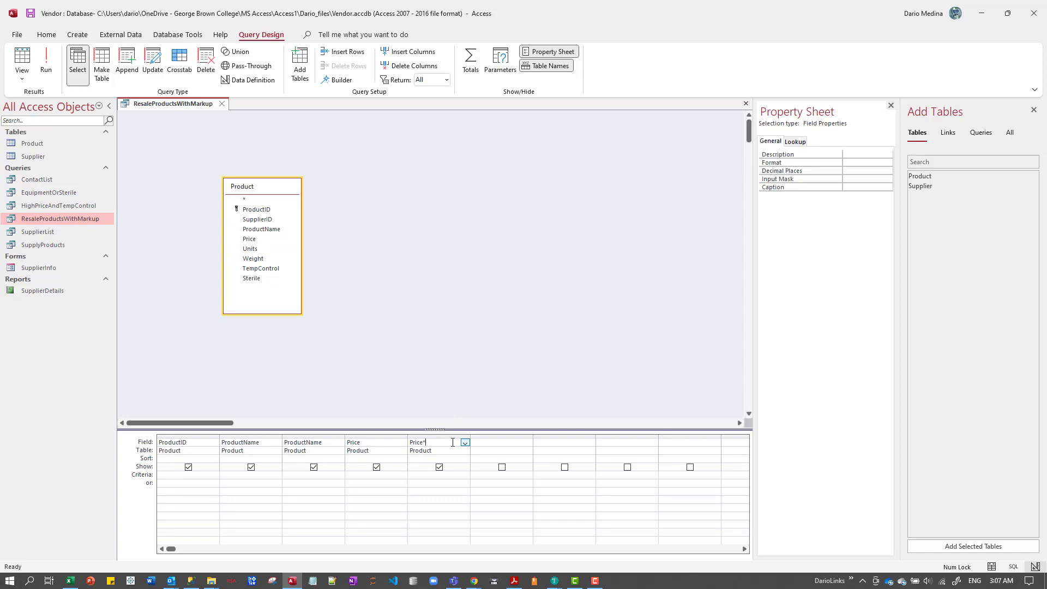
pyautogui.write('*1.1')
pyautogui.press('BackSpace')
pyautogui.press('Tab')
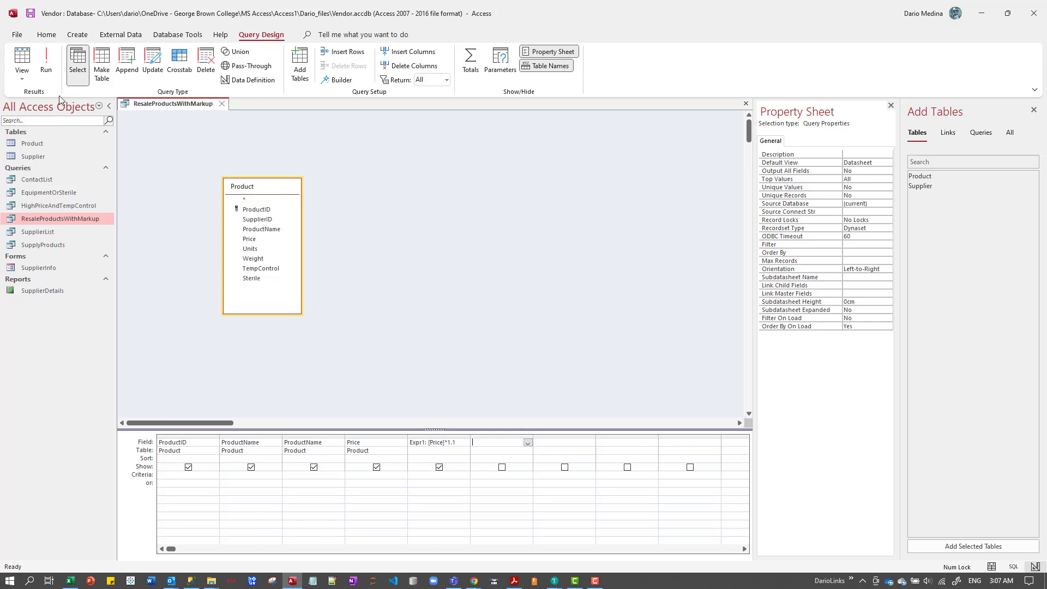
# Run the query to check the calculated price values, and return to Design view.
pyautogui.click(46, 59)
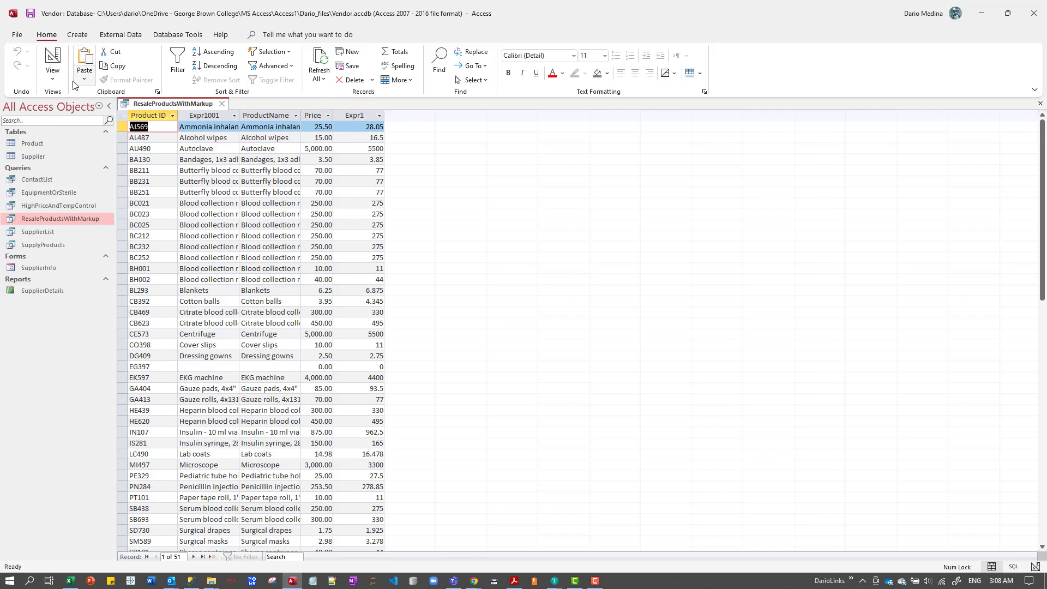
pyautogui.click(52, 68)
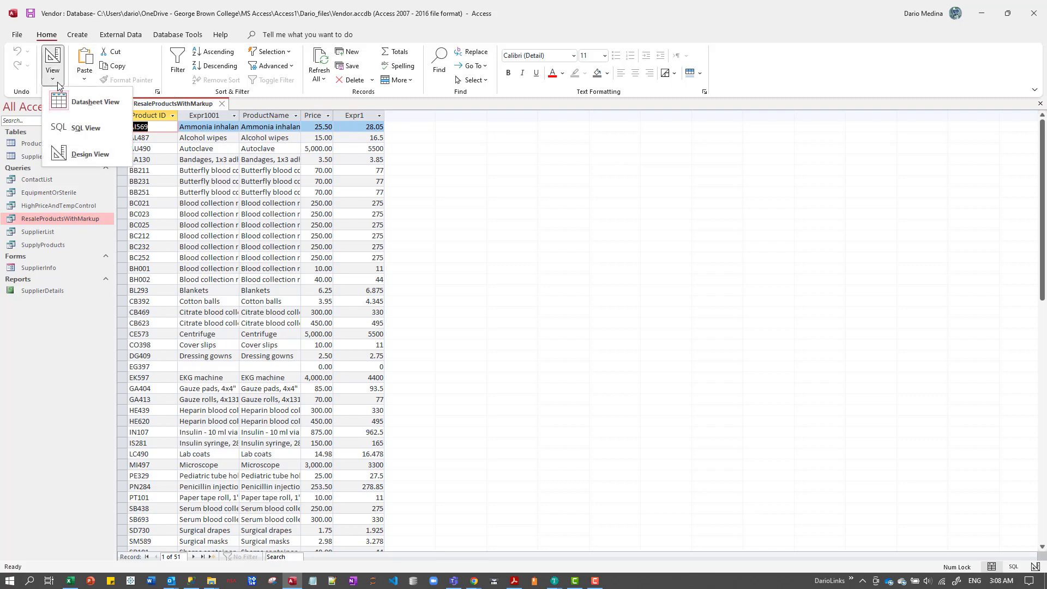
pyautogui.click(107, 156)
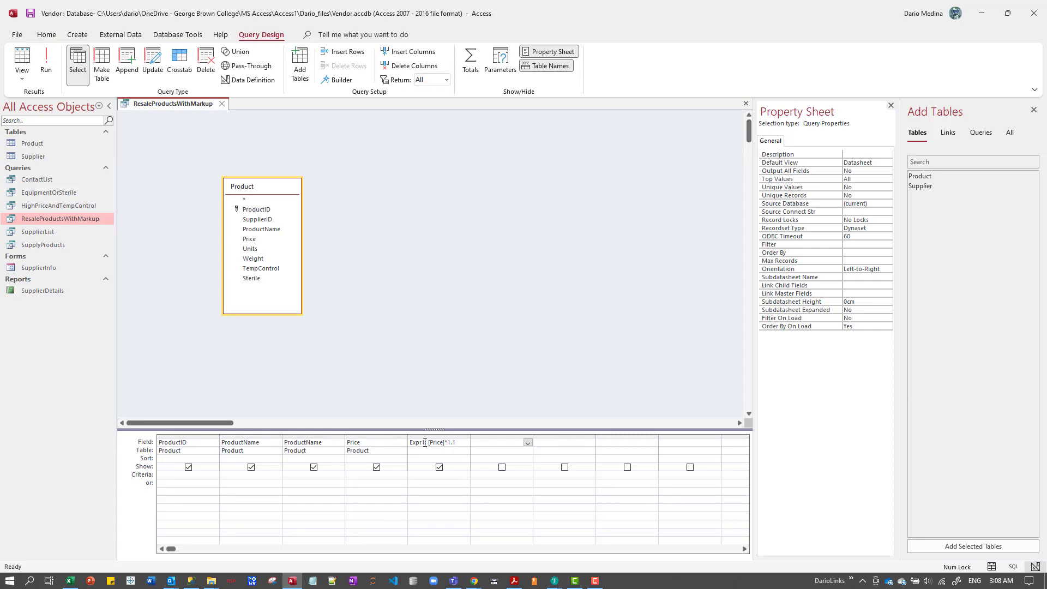
# Rename the calculated field from its default expression name to Markup.
pyautogui.moveTo(425, 442); pyautogui.dragTo(407, 442)
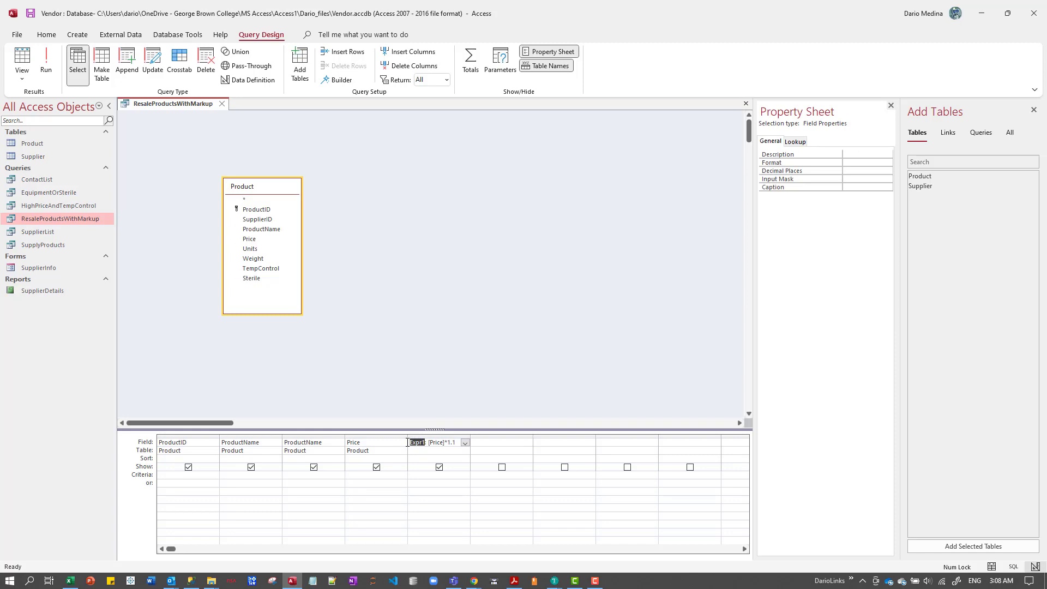
pyautogui.write('MAr')
pyautogui.press('BackSpace')
pyautogui.press('BackSpace')
pyautogui.write('arkup')
pyautogui.press('Tab')
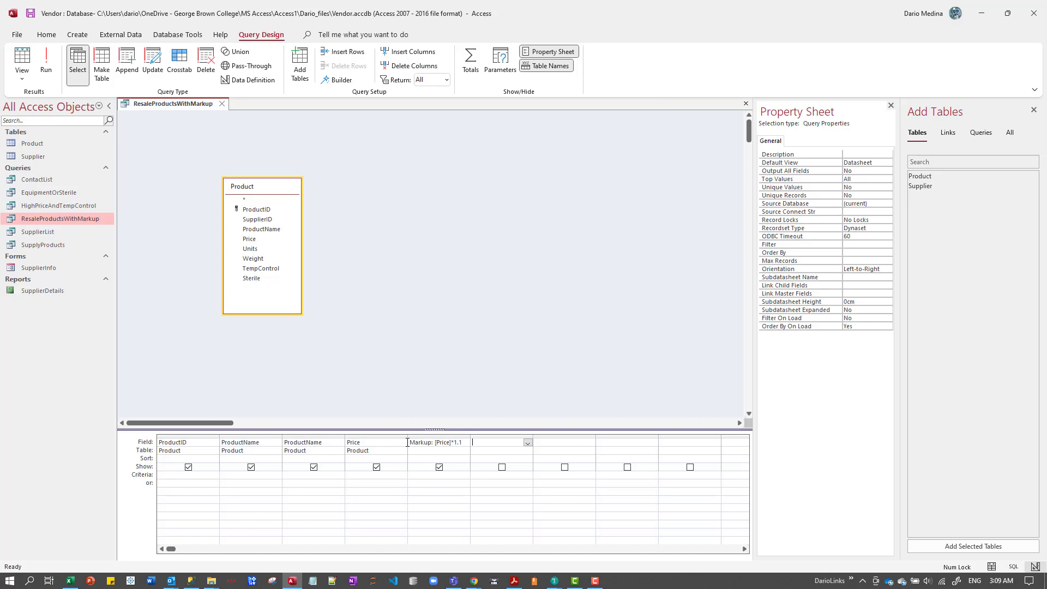
# Close the Property Sheet and reopen it from the query design area.
pyautogui.hotkey('shift', 'Tab')
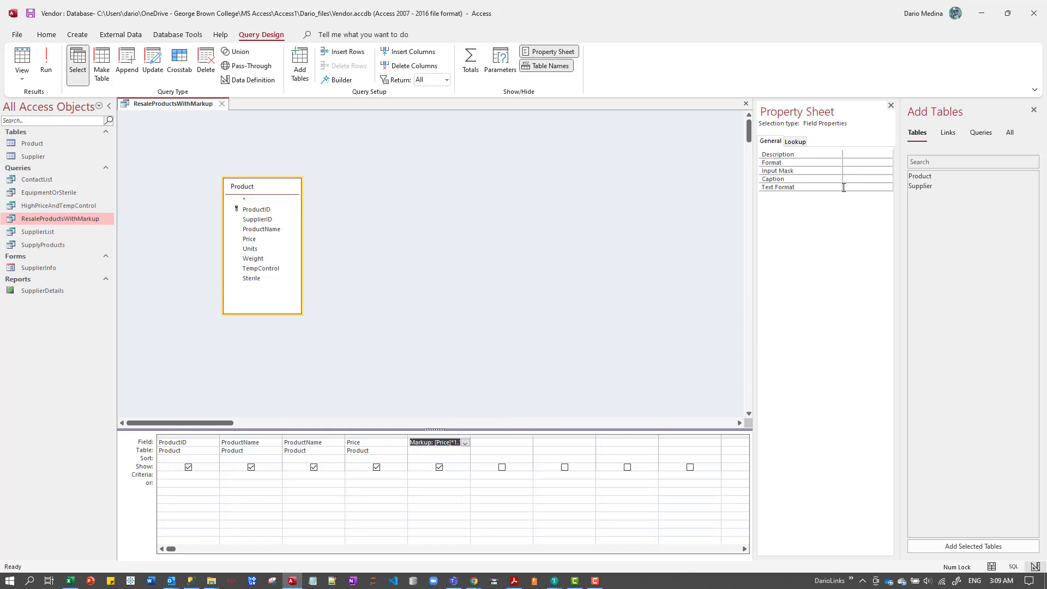
pyautogui.click(383, 440)
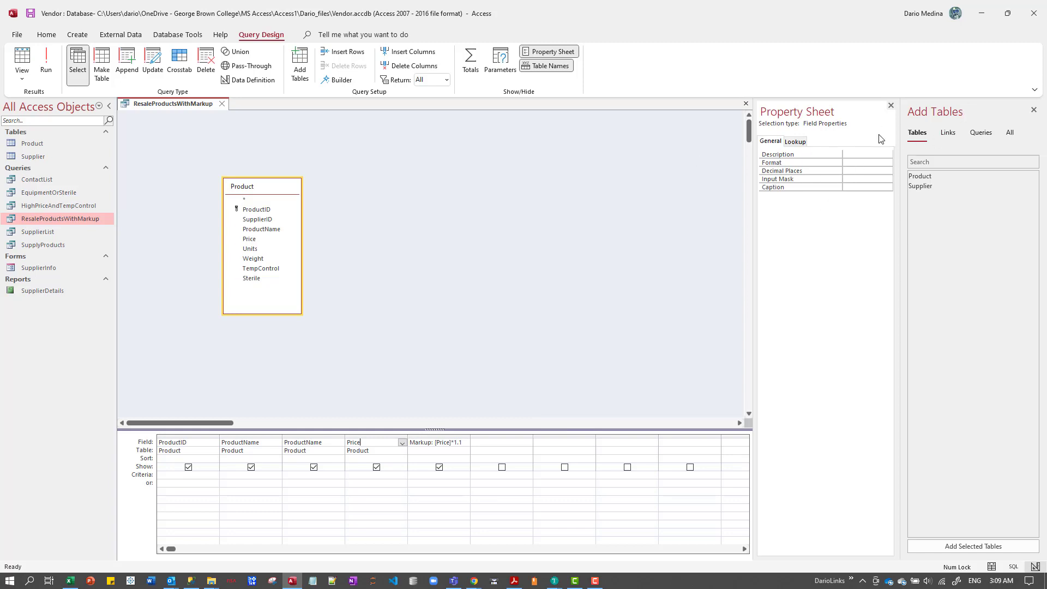
pyautogui.rightClick(385, 254)
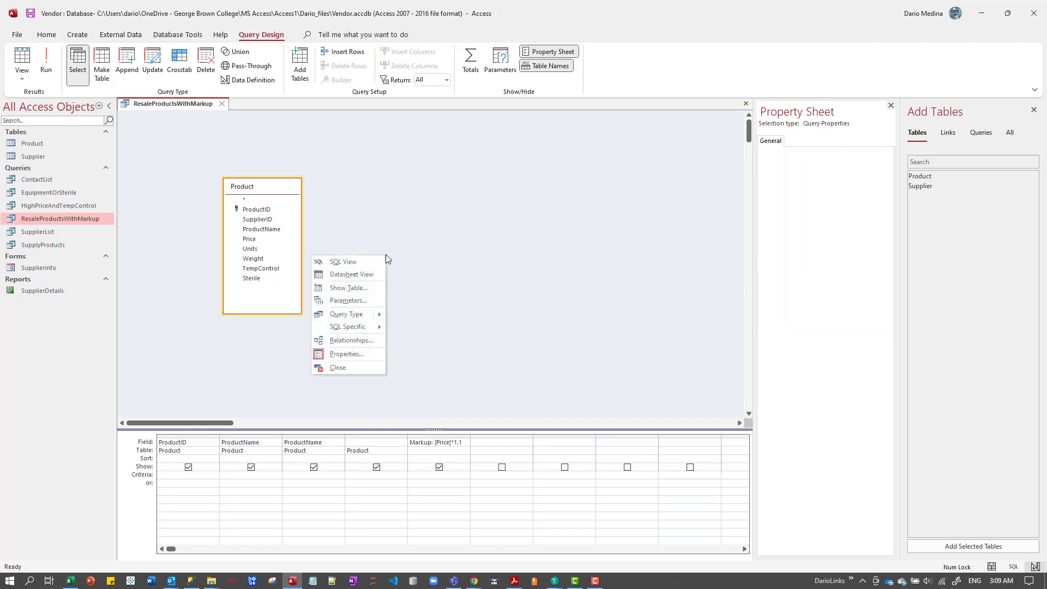
pyautogui.click(890, 106)
pyautogui.click(891, 105)
pyautogui.rightClick(643, 200)
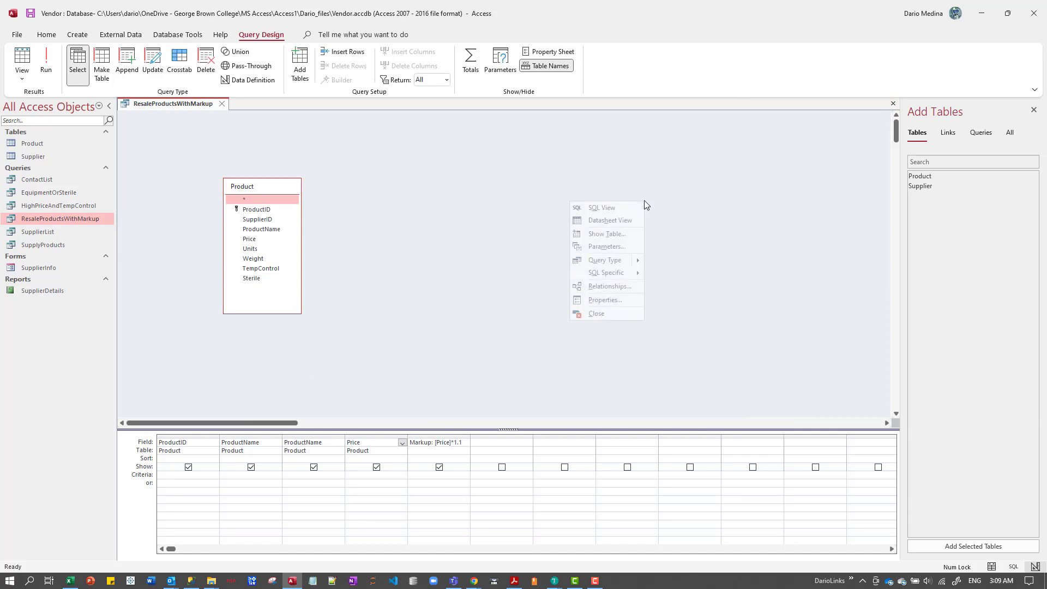
pyautogui.click(806, 206)
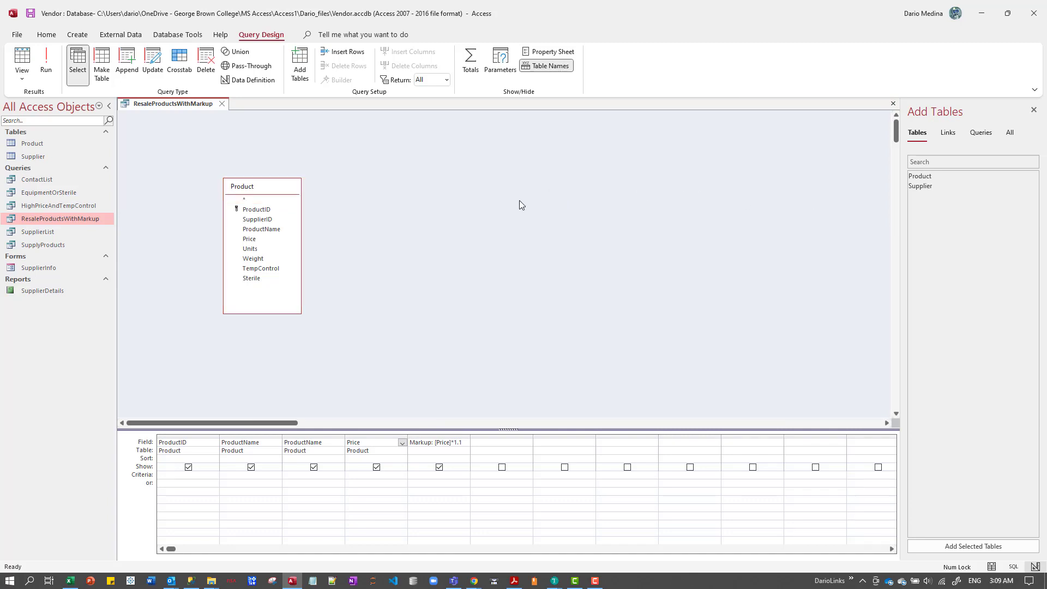
pyautogui.rightClick(515, 237)
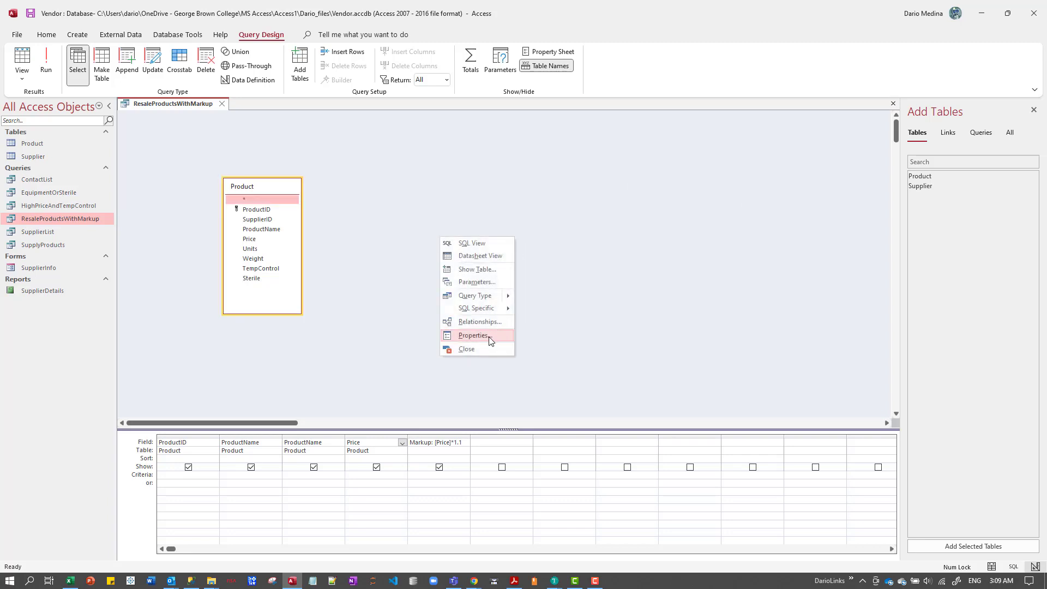
pyautogui.click(472, 335)
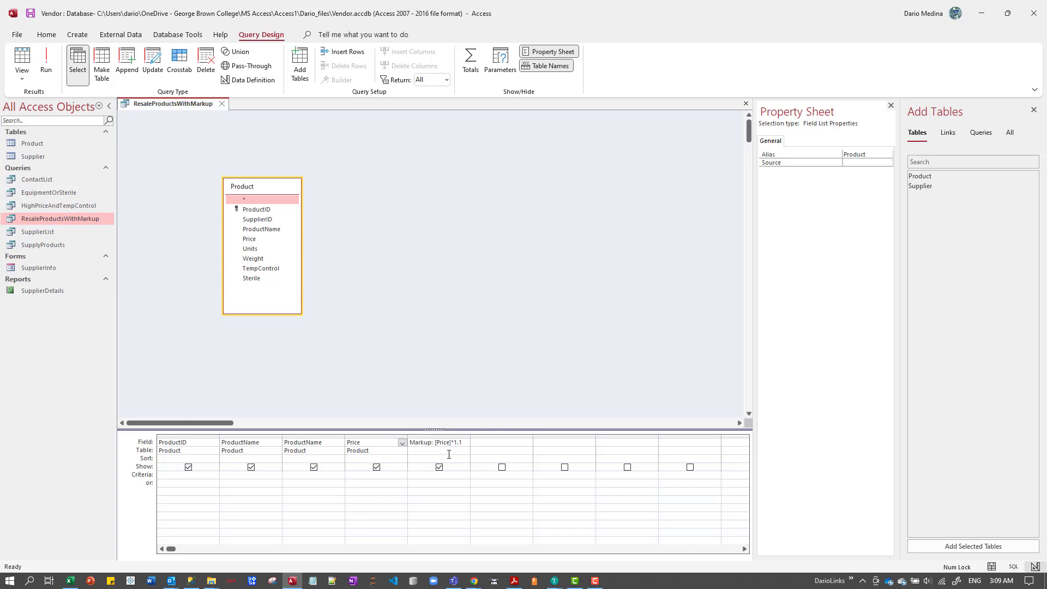
# Select the Markup column and set its Caption property to MarkUp.
pyautogui.click(429, 442)
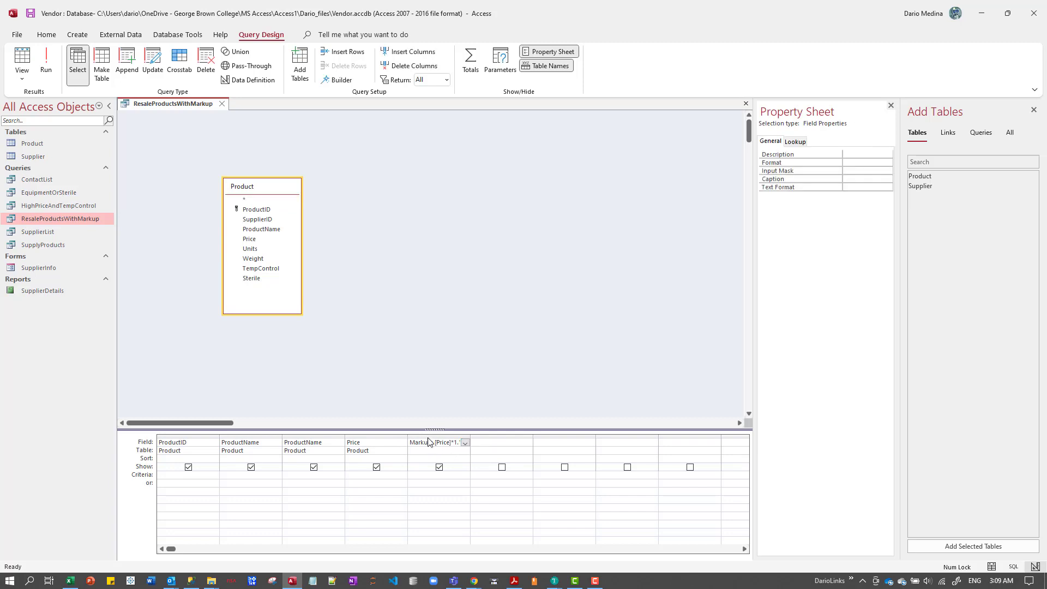
pyautogui.click(428, 438)
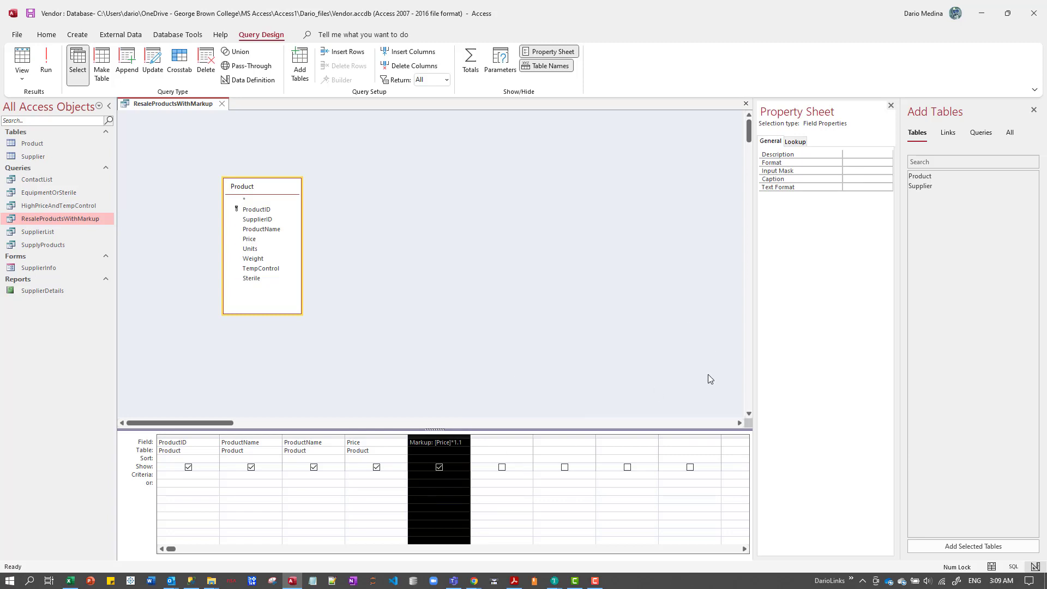
pyautogui.click(851, 179)
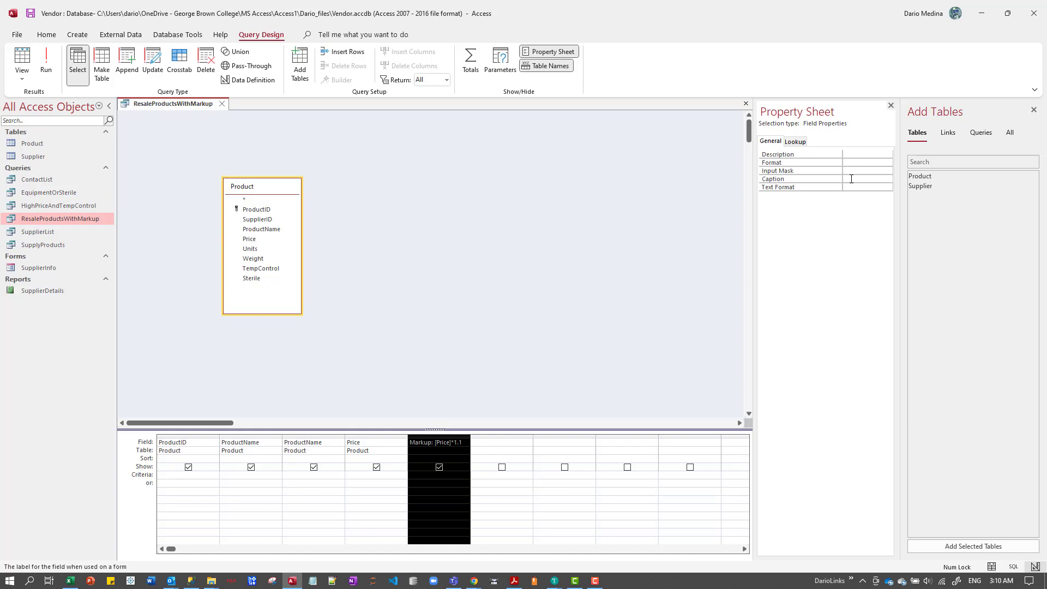
pyautogui.write('MarUp')
pyautogui.press('BackSpace')
pyautogui.press('BackSpace')
pyautogui.write('kUp')
pyautogui.press('Return')
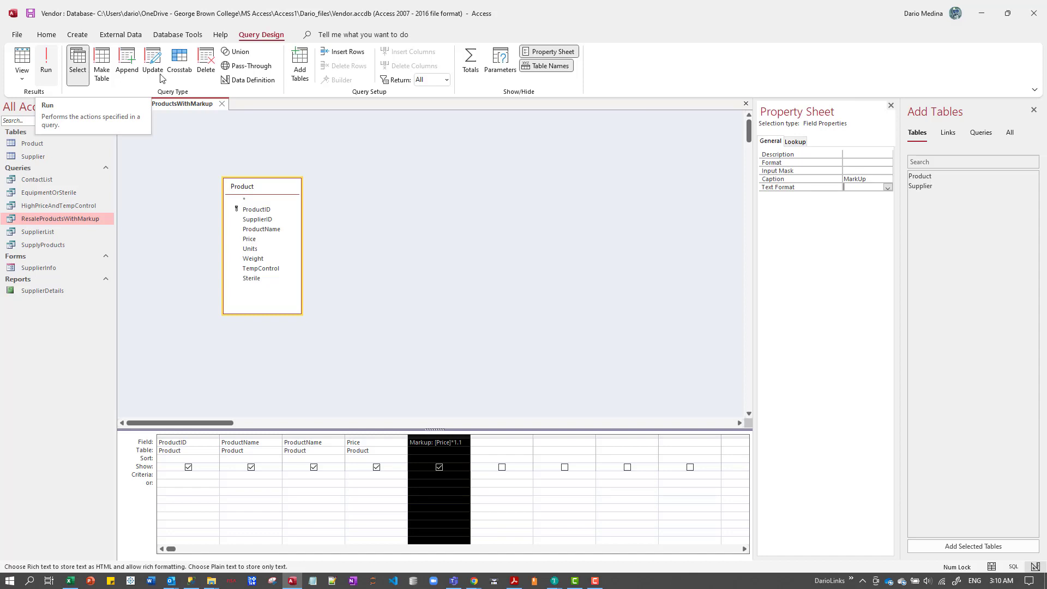
# Sort the ResaleProductsWithMarkup query by the Price field in descending order.
pyautogui.click(391, 221)
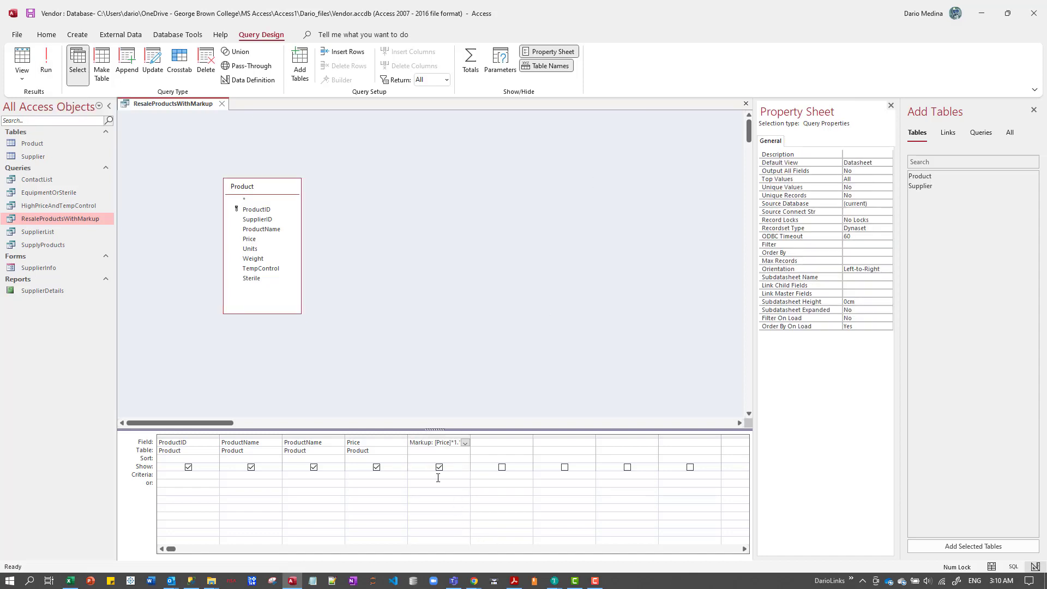
pyautogui.click(385, 451)
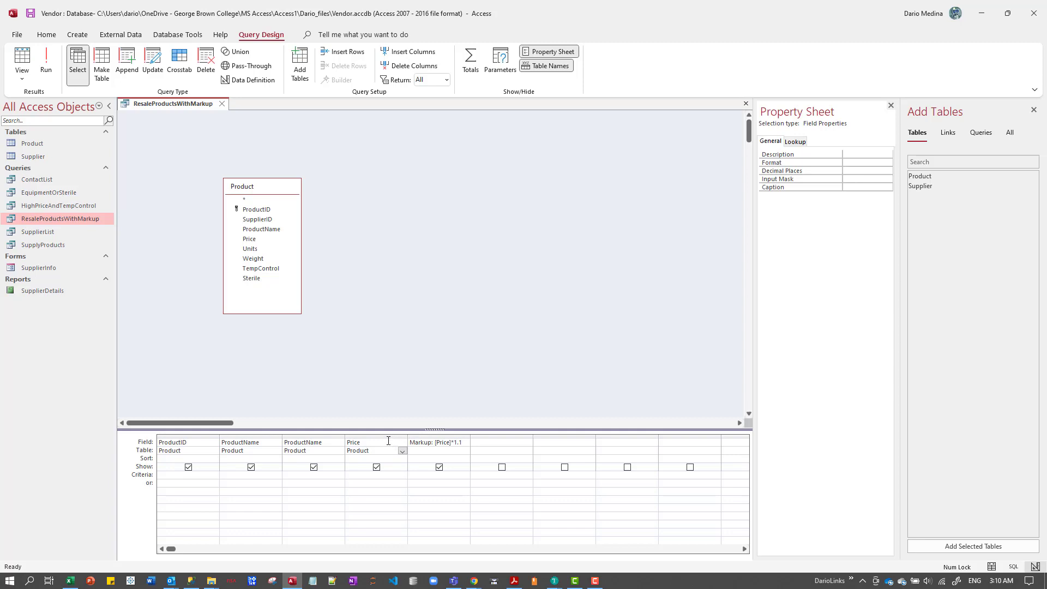
pyautogui.click(382, 436)
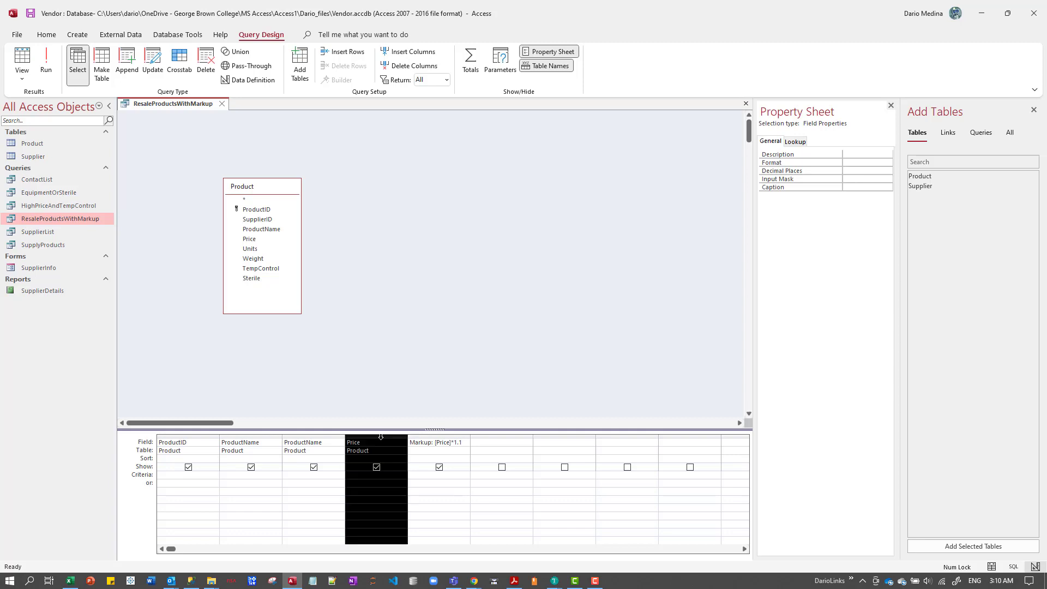
pyautogui.click(419, 450)
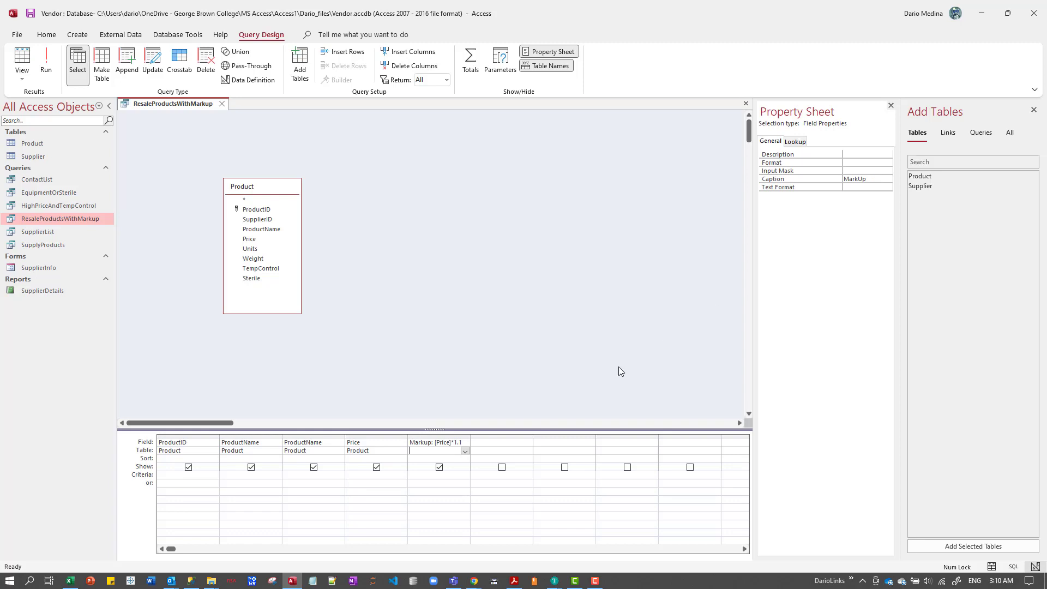
pyautogui.click(399, 459)
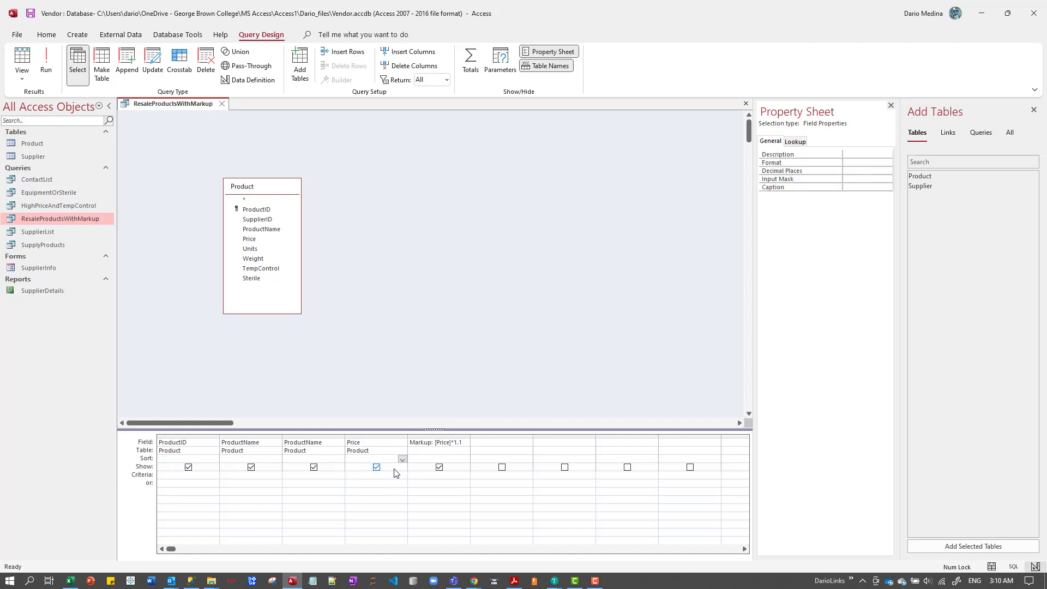
pyautogui.click(366, 439)
pyautogui.click(398, 458)
pyautogui.click(401, 459)
pyautogui.click(388, 475)
# Close the query, saving its design changes, and reopen it in Datasheet view.
pyautogui.click(222, 105)
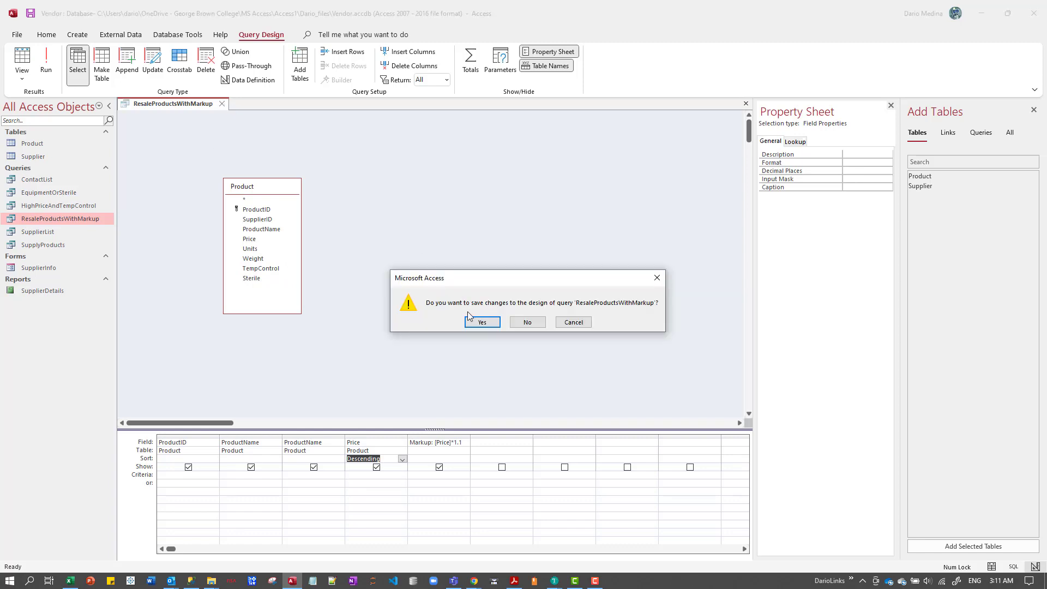
pyautogui.click(478, 322)
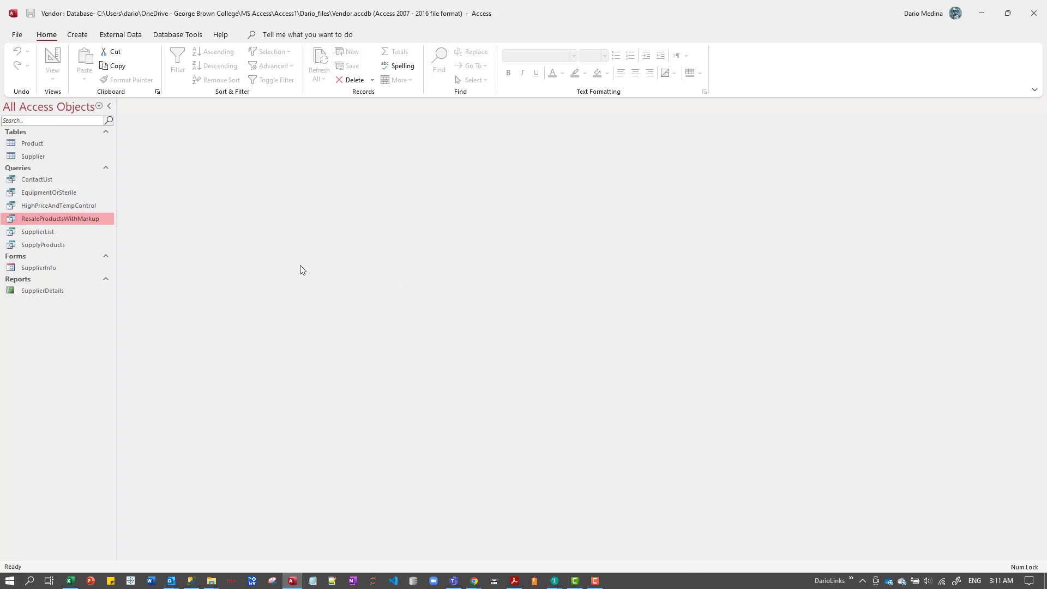
pyautogui.doubleClick(81, 218)
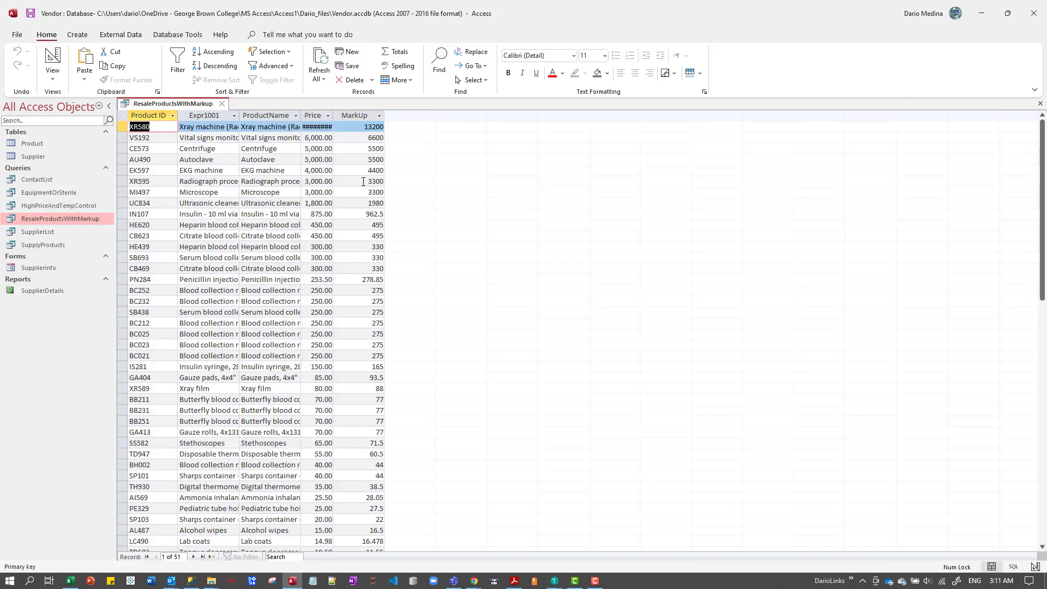
# Fit the widths of the Price, ProductName and Expr1001 datasheet columns to their contents.
pyautogui.doubleClick(334, 115)
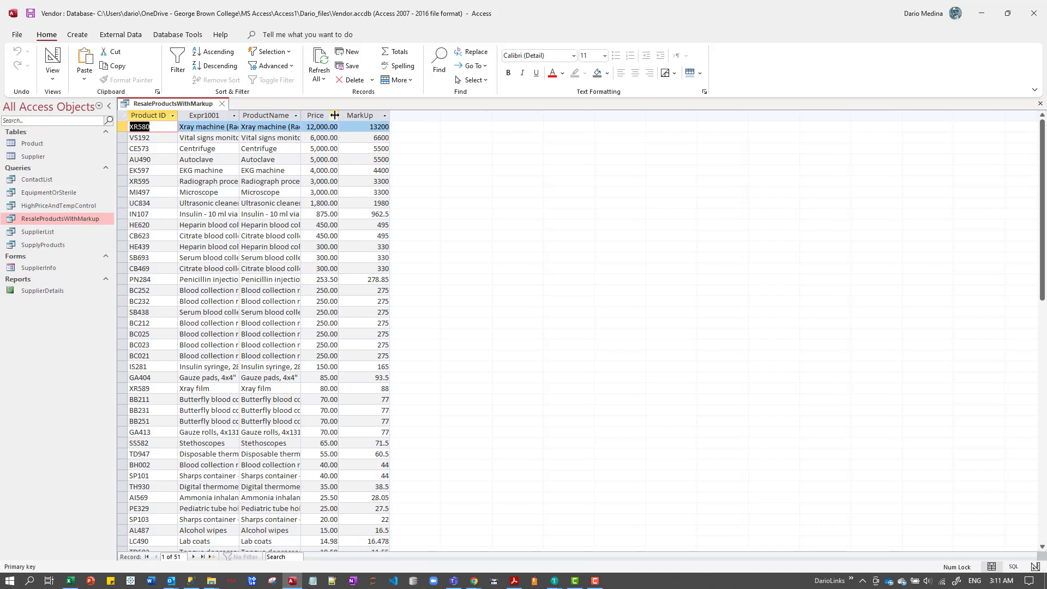
pyautogui.doubleClick(302, 115)
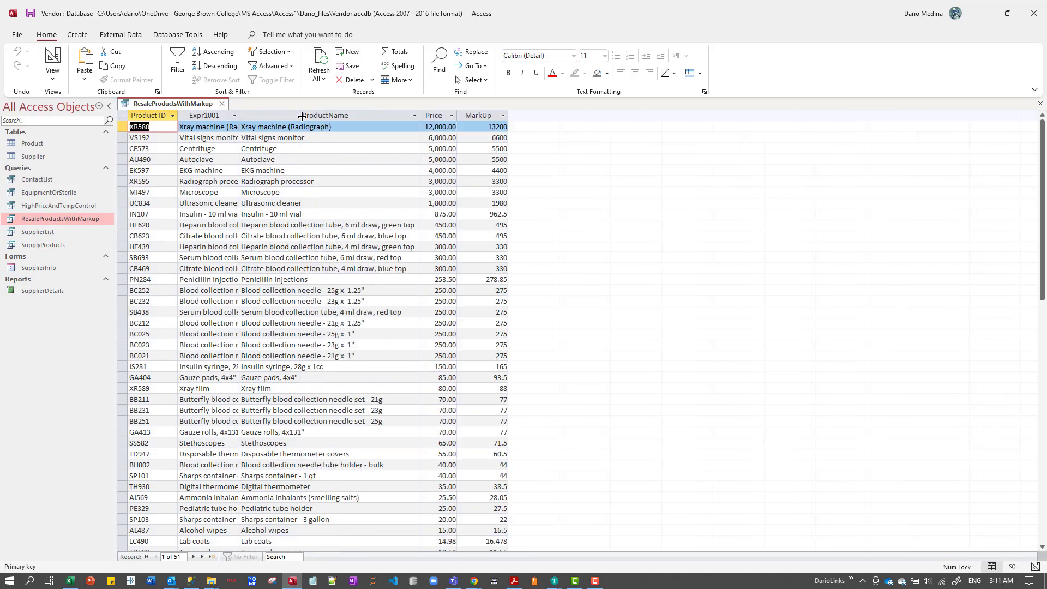
pyautogui.doubleClick(239, 115)
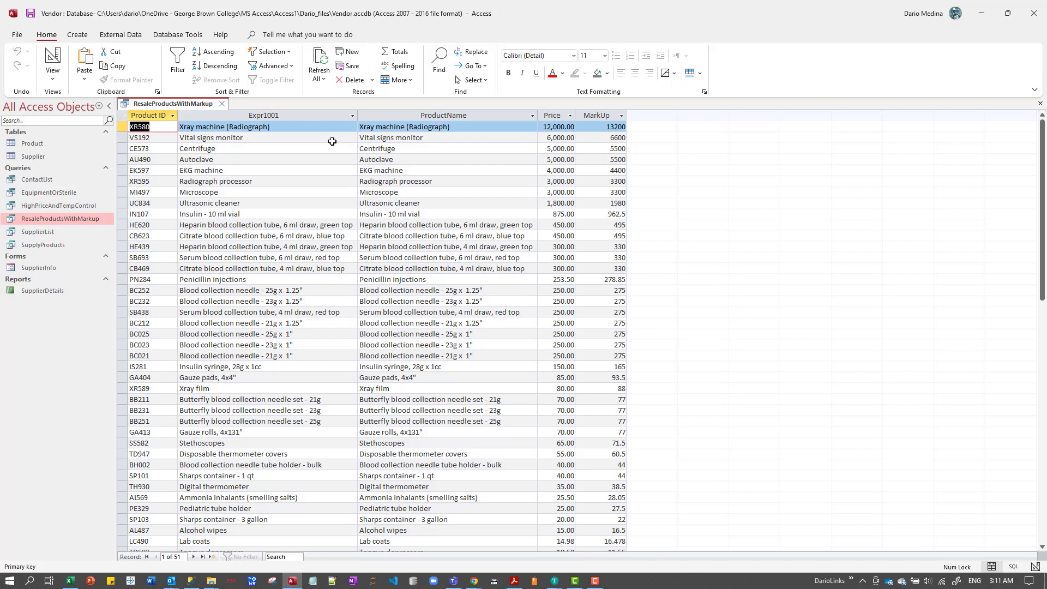
# Switch the query to Design view and delete the duplicate ProductName column from the design grid.
pyautogui.rightClick(92, 216)
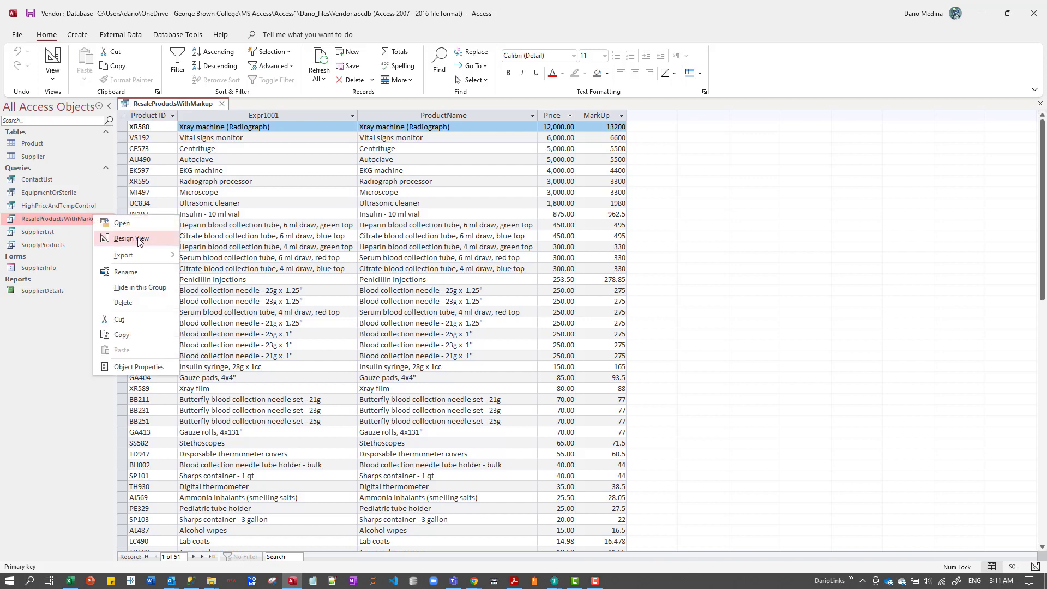
pyautogui.click(137, 237)
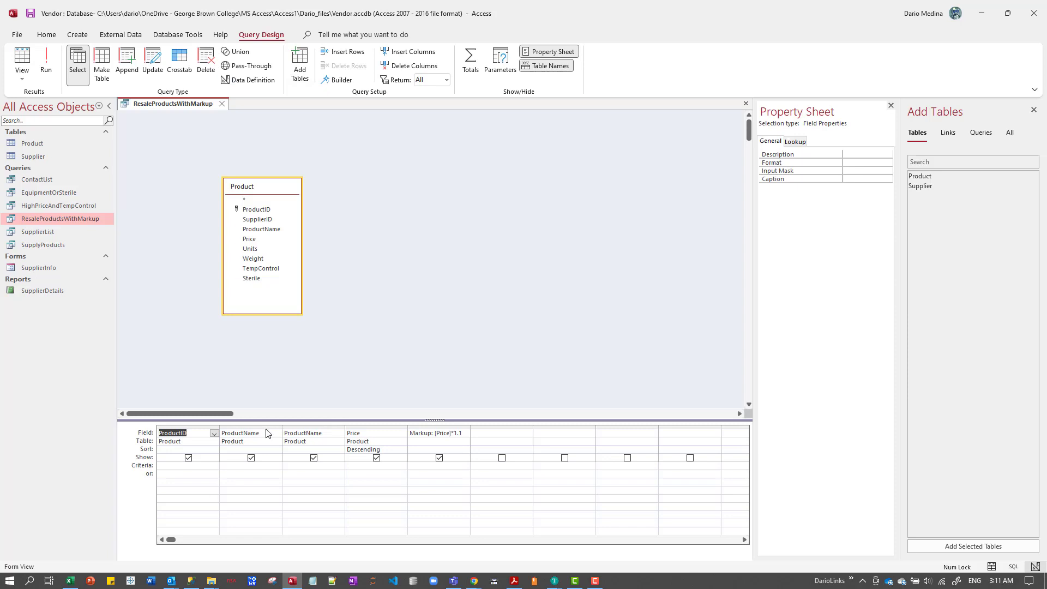
pyautogui.click(266, 427)
pyautogui.press('Delete')
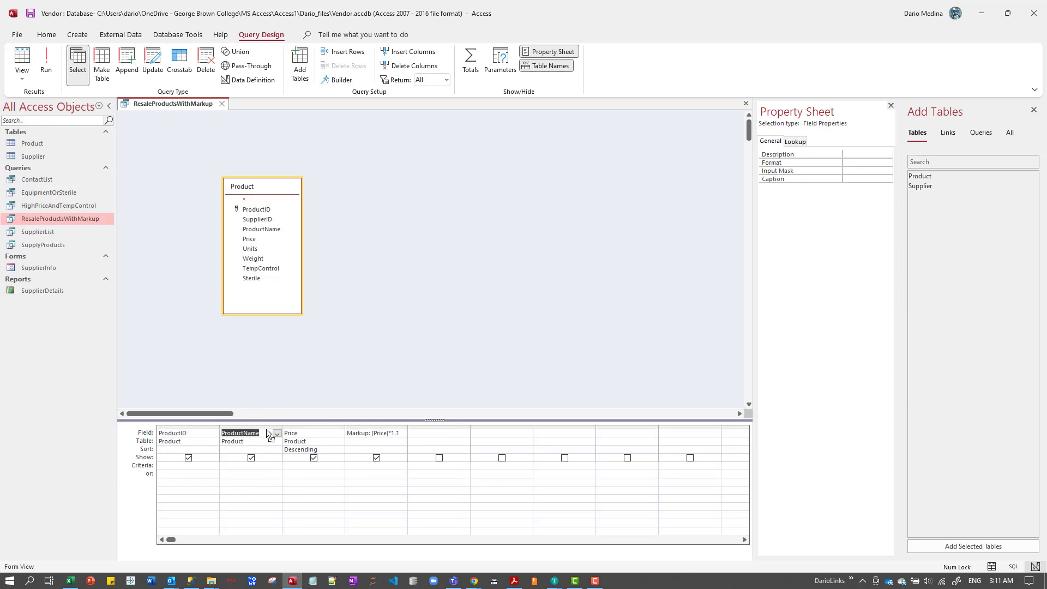
# Run the query to compare the number formats of the Price and MarkUp columns, and return to Design view.
pyautogui.click(46, 70)
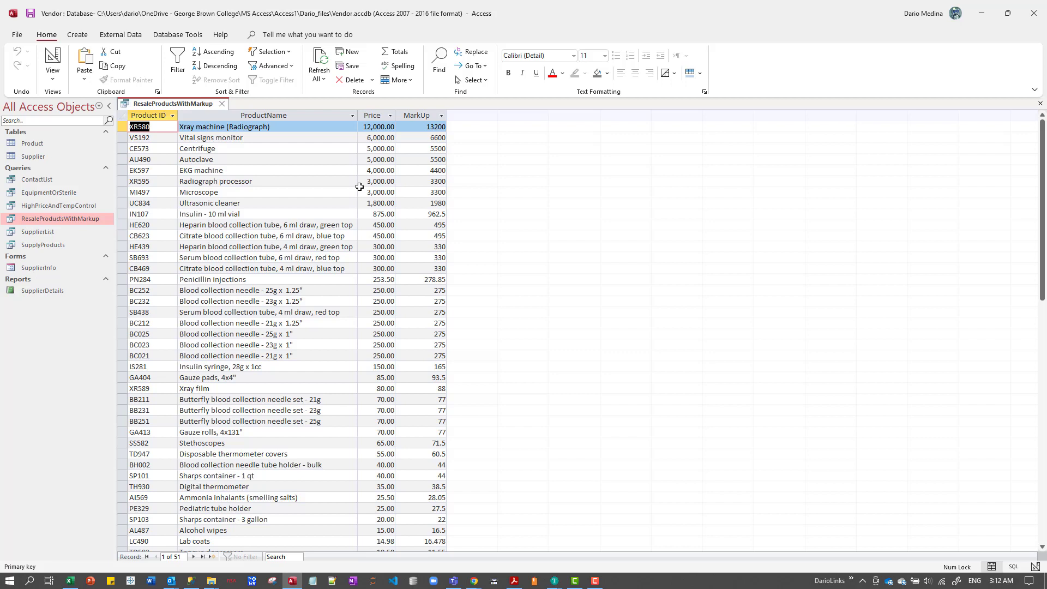
pyautogui.click(381, 116)
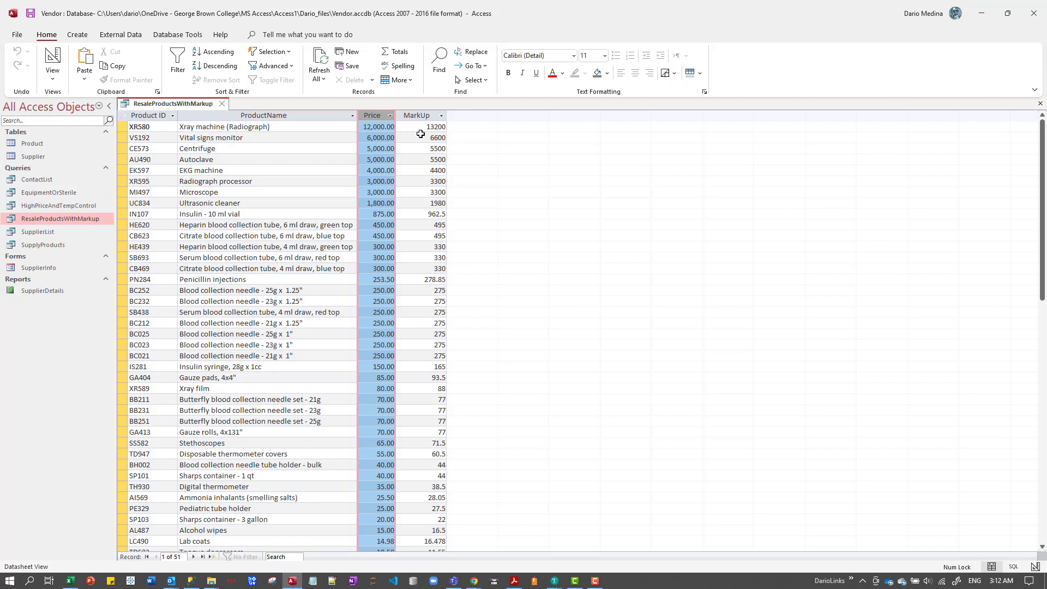
pyautogui.click(421, 136)
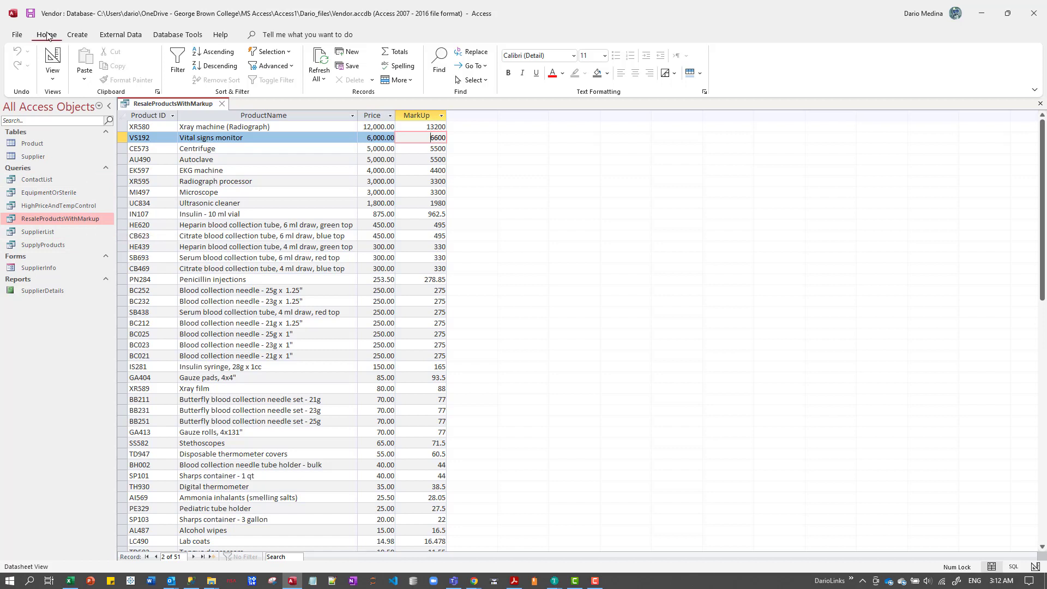
pyautogui.click(57, 81)
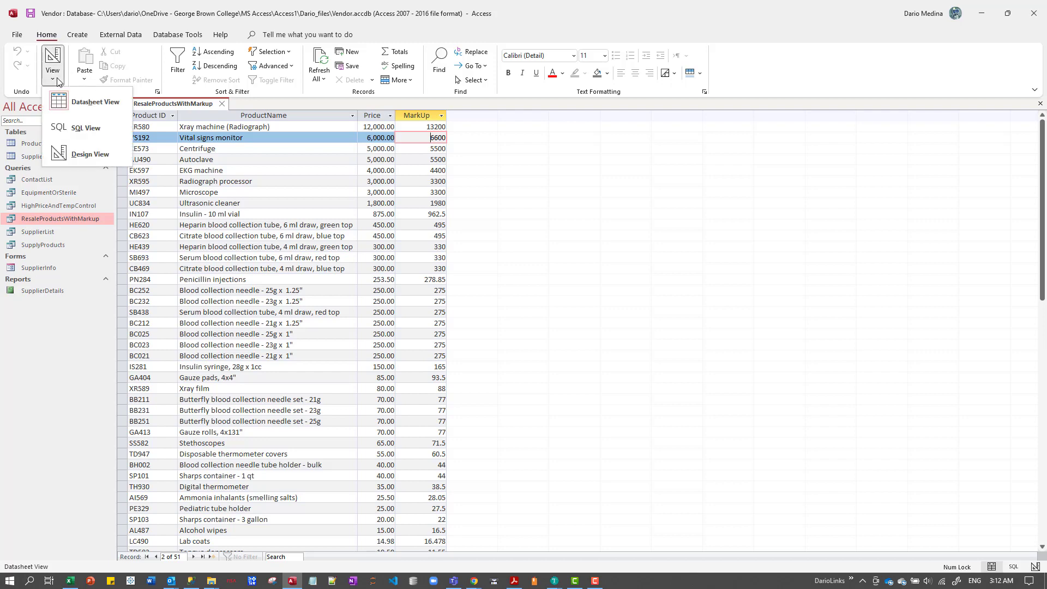
pyautogui.click(99, 156)
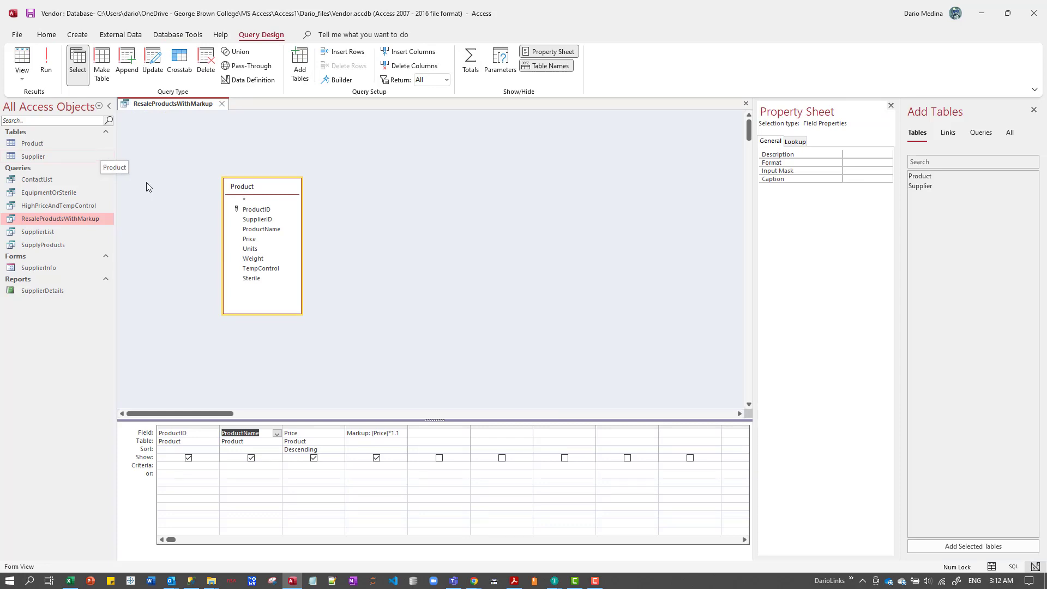
# View the Markup column's properties, and close and reopen the Property Sheet.
pyautogui.click(374, 441)
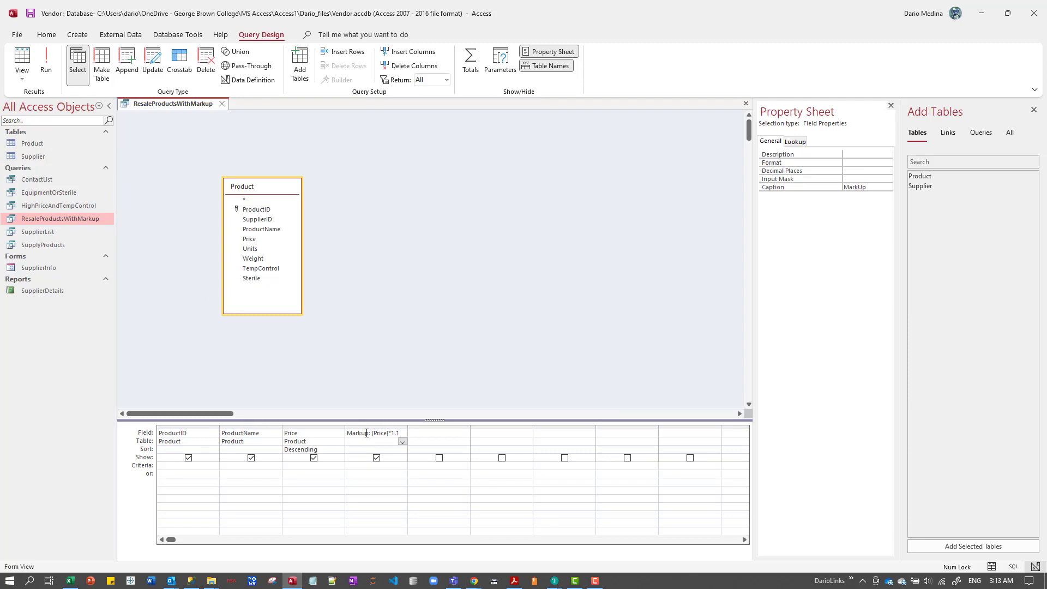
pyautogui.click(364, 428)
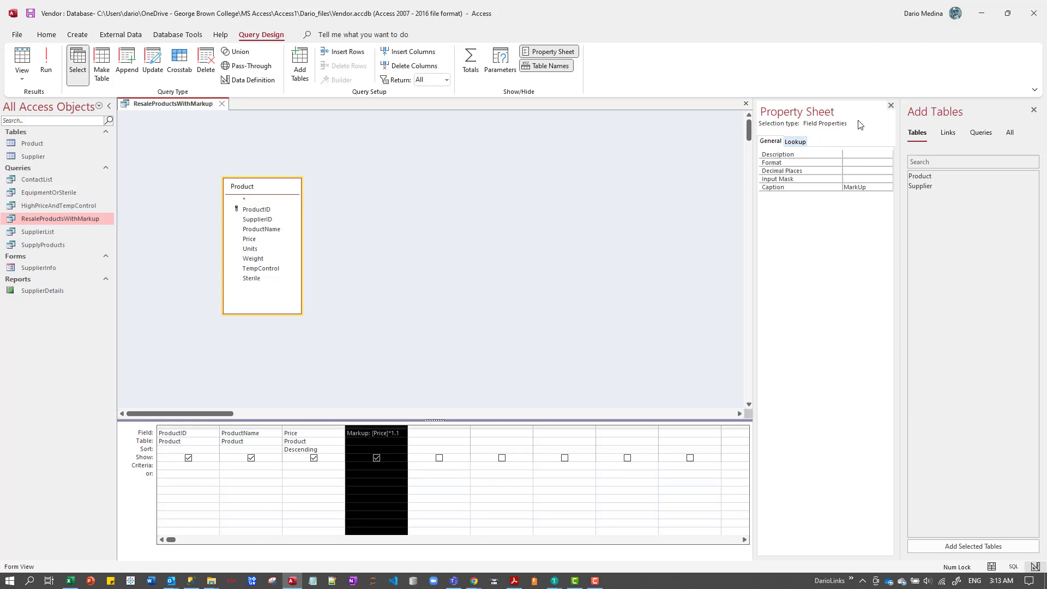
pyautogui.click(725, 196)
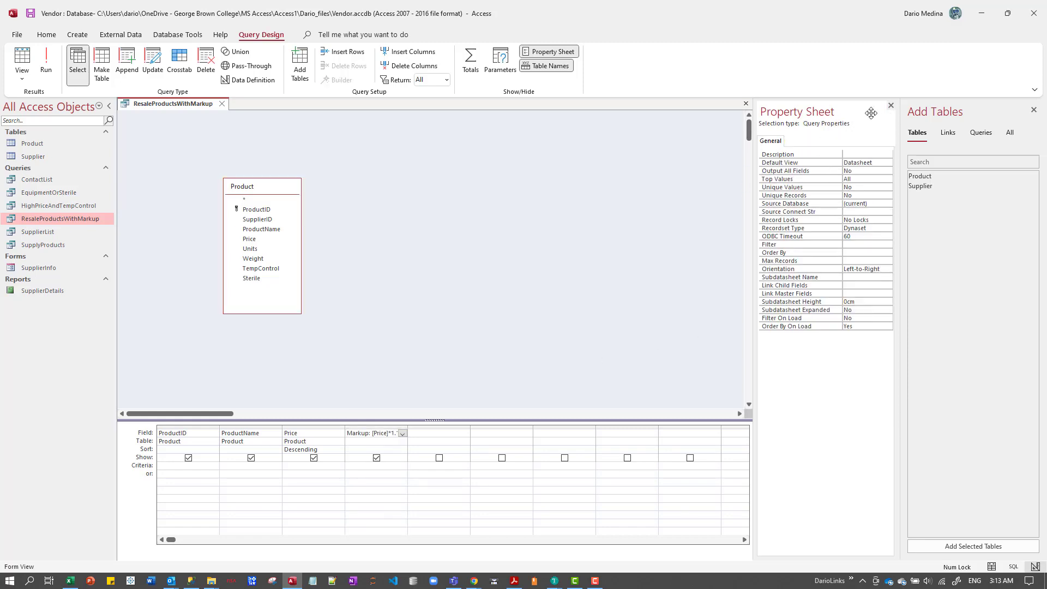
pyautogui.click(891, 105)
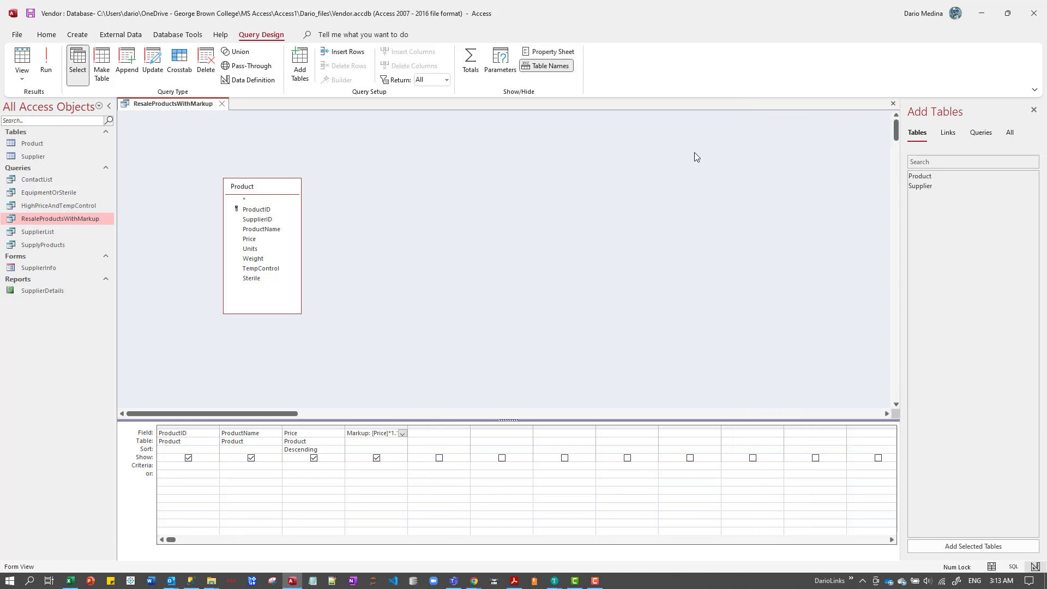
pyautogui.rightClick(398, 234)
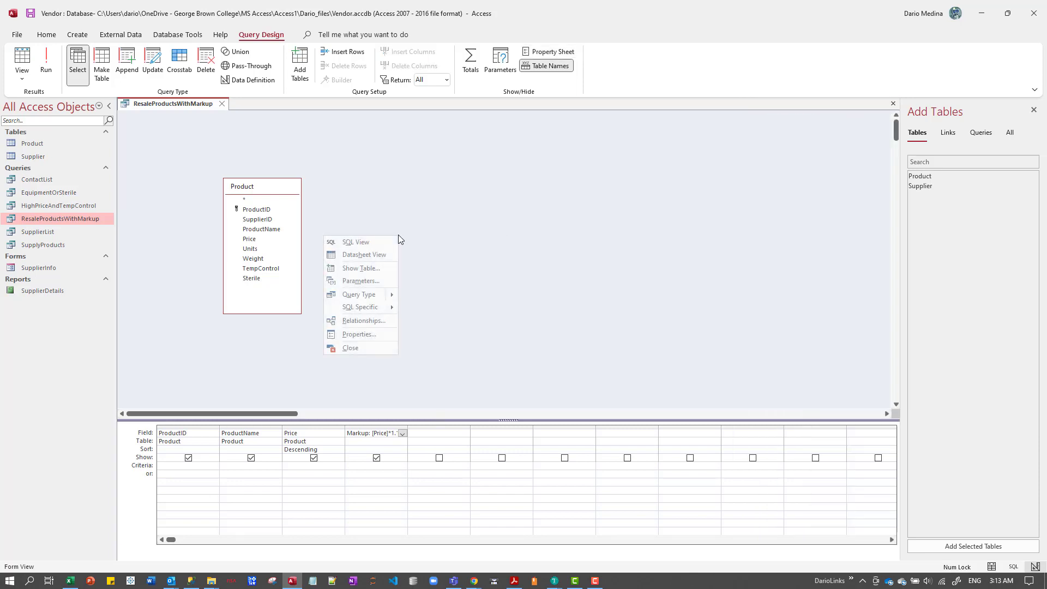
pyautogui.click(398, 215)
pyautogui.click(398, 216)
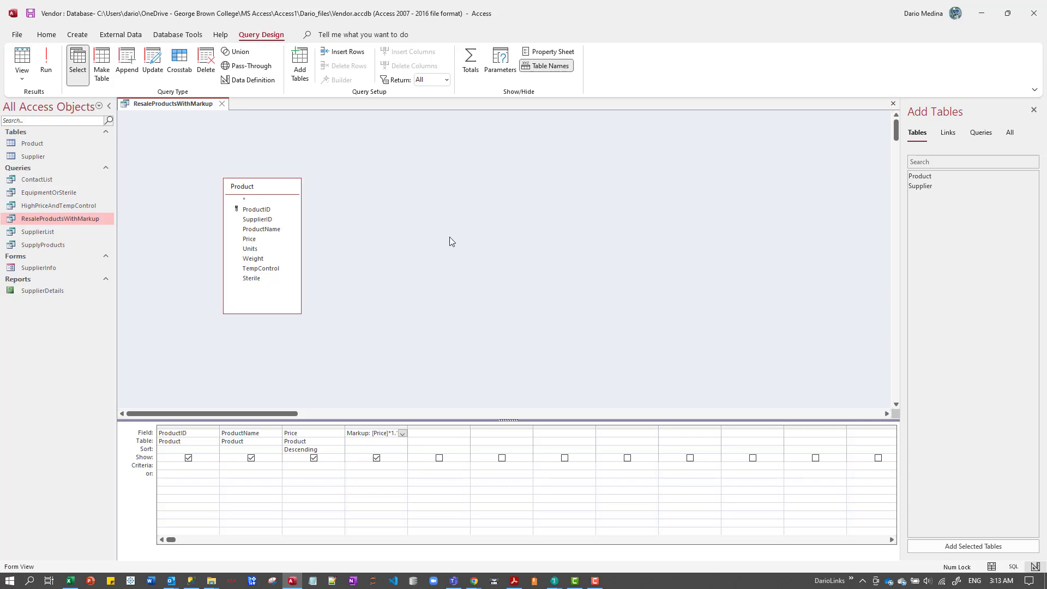
pyautogui.rightClick(449, 237)
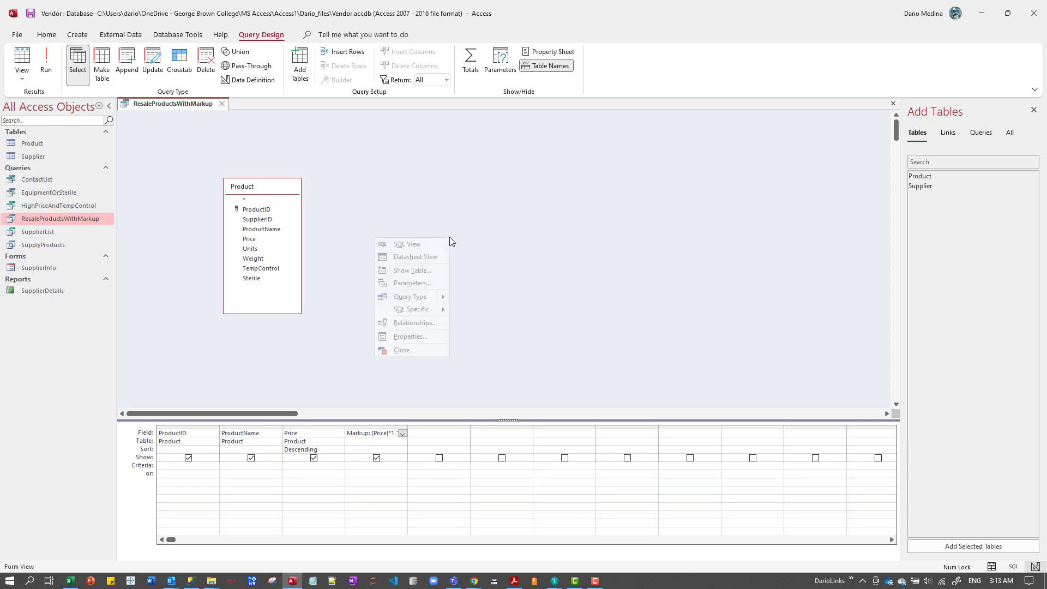
pyautogui.click(427, 336)
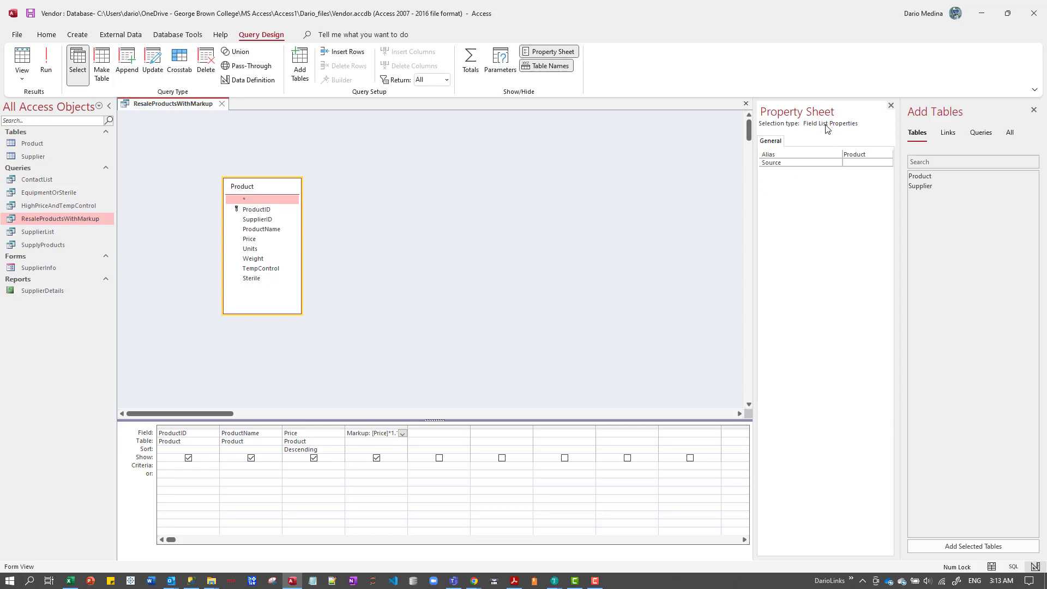
# Set the Markup field's Format property to Standard and its Decimal Places to 2.
pyautogui.click(375, 426)
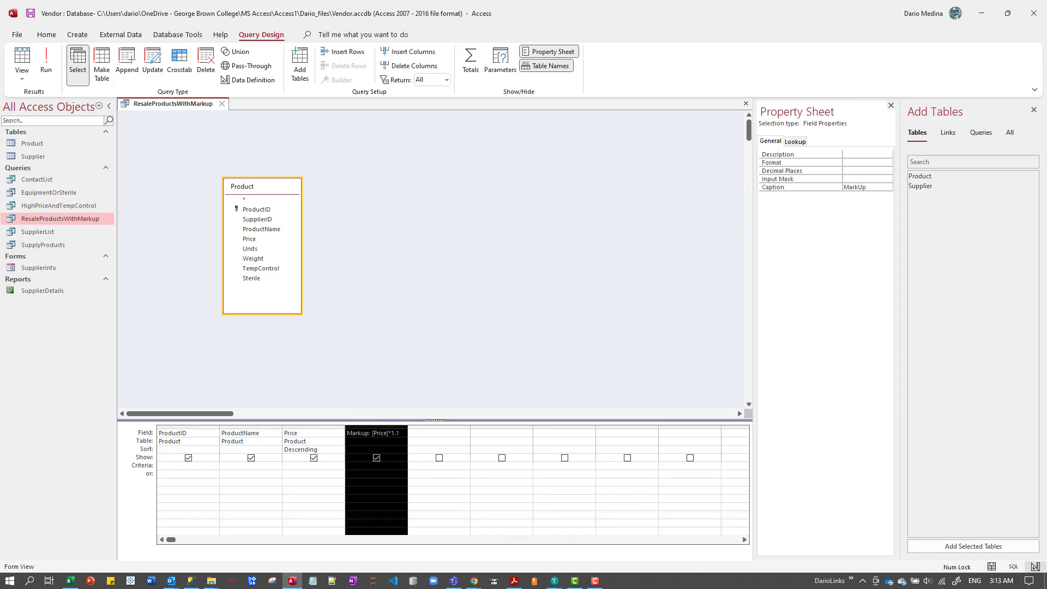
pyautogui.click(369, 442)
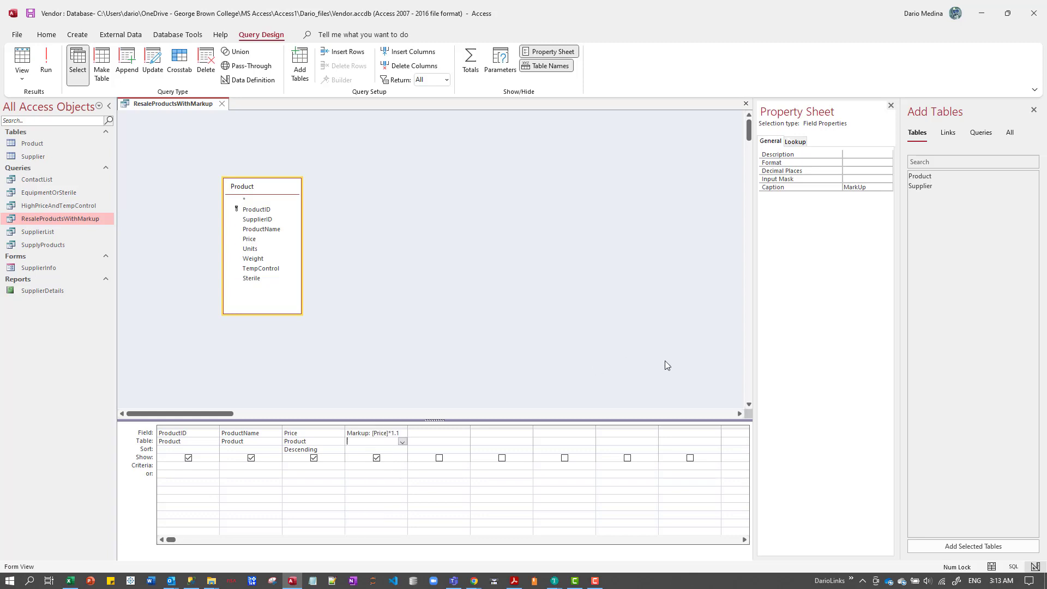
pyautogui.click(883, 162)
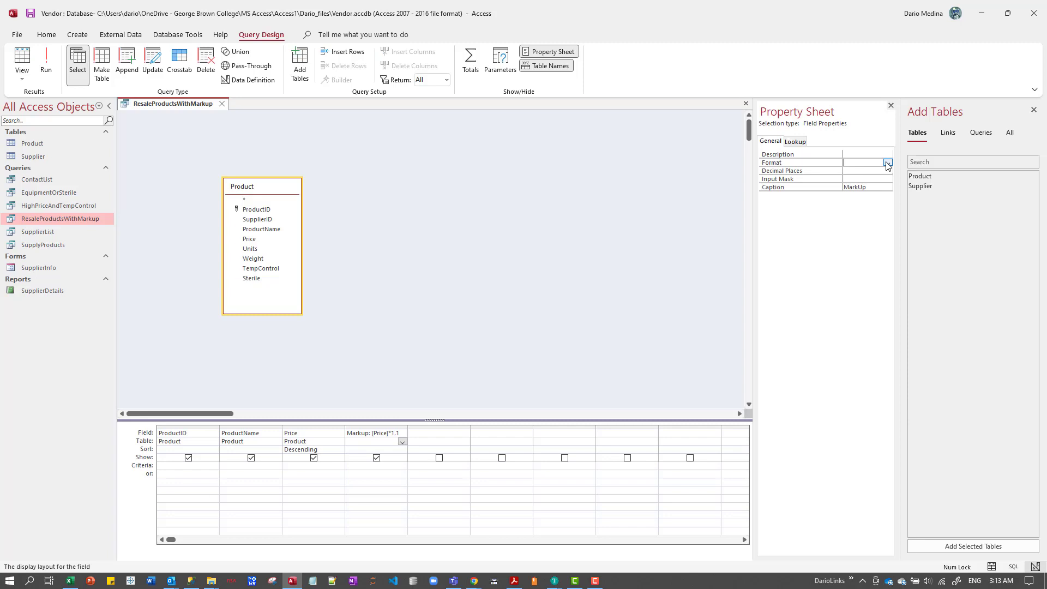
pyautogui.click(886, 163)
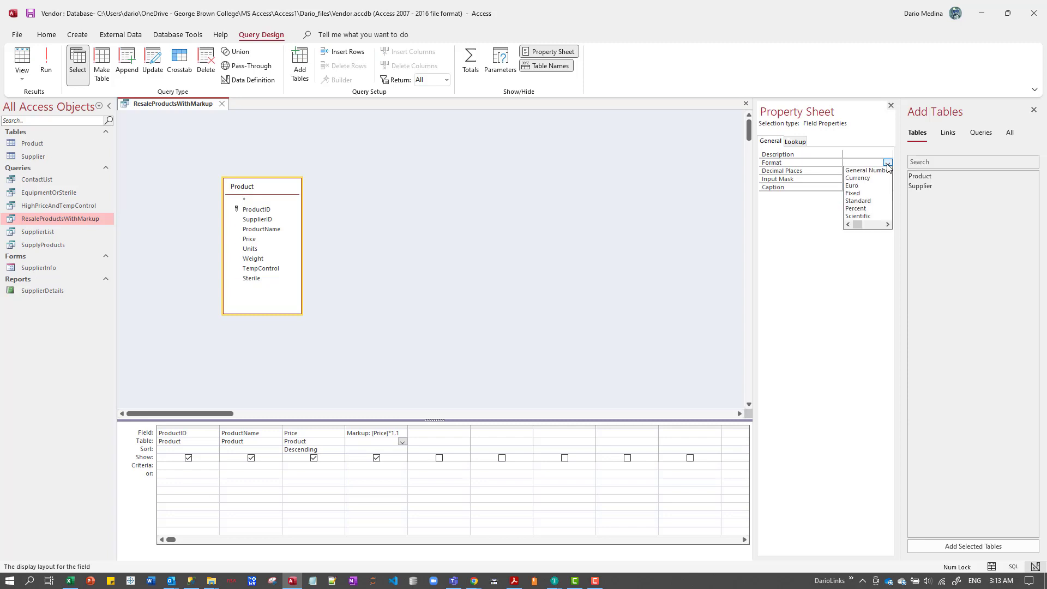
pyautogui.click(871, 201)
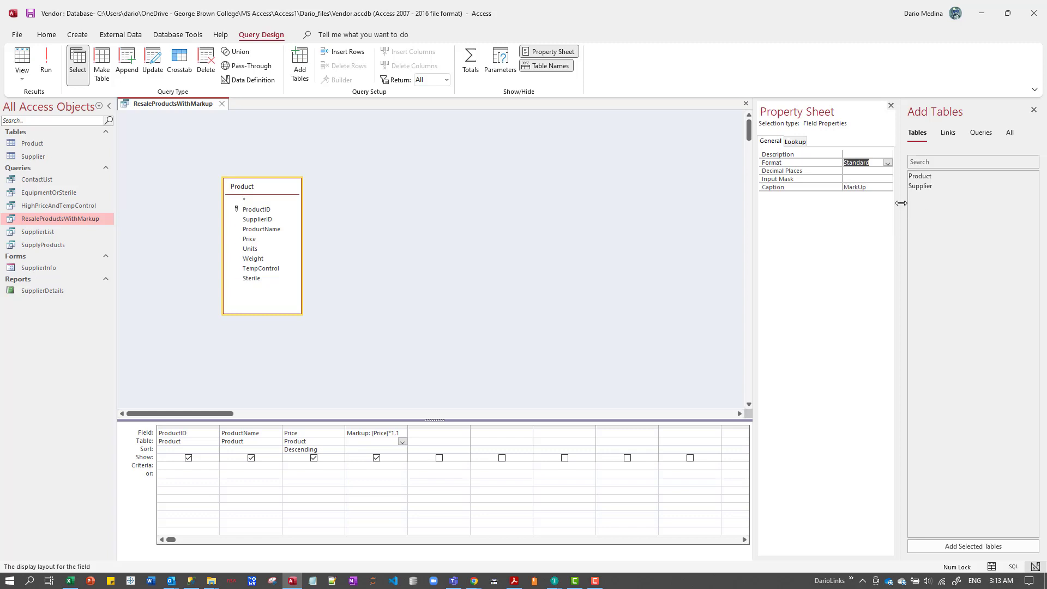
pyautogui.click(863, 173)
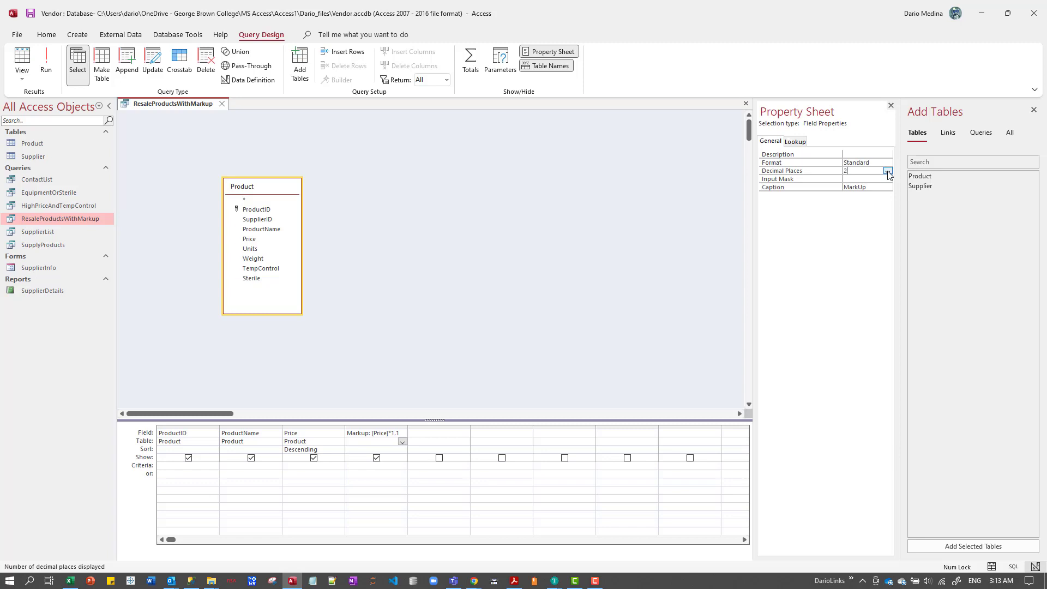
pyautogui.press('Return')
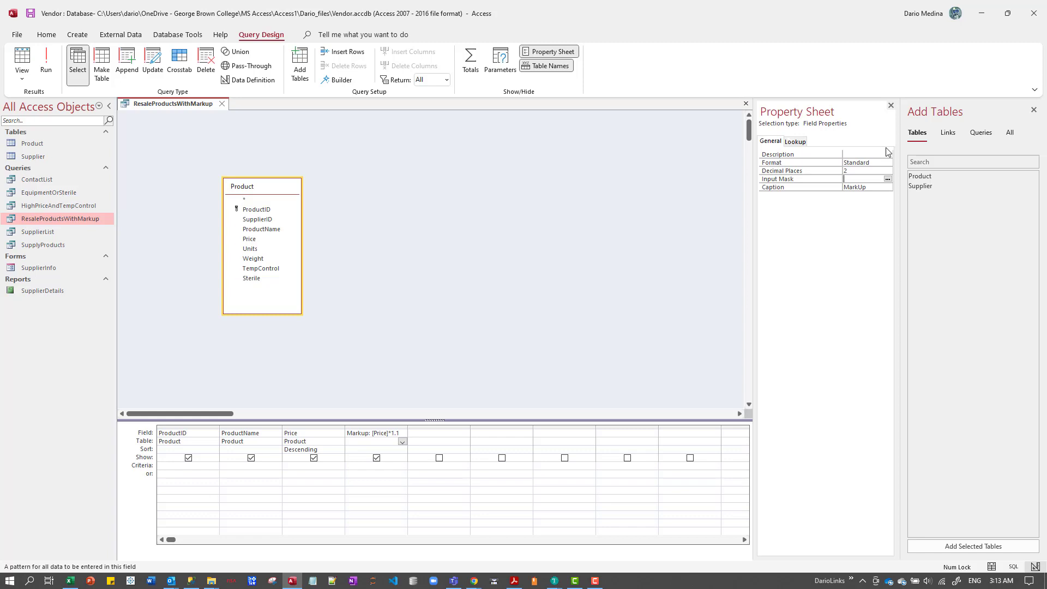
pyautogui.click(523, 252)
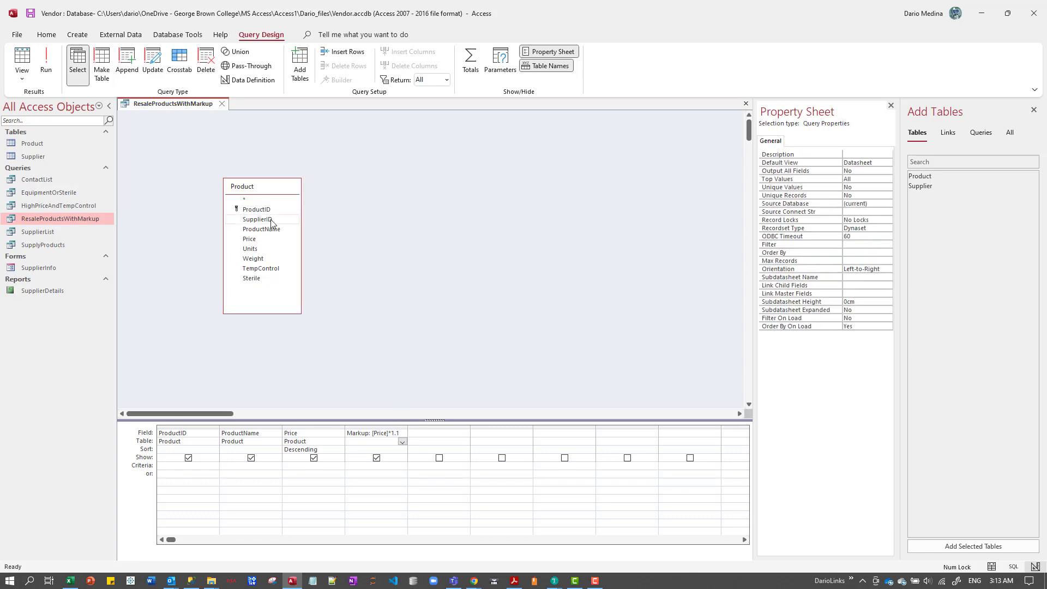
# Run the query to check the MarkUp column's number format, and close the query, saving its design changes.
pyautogui.click(46, 72)
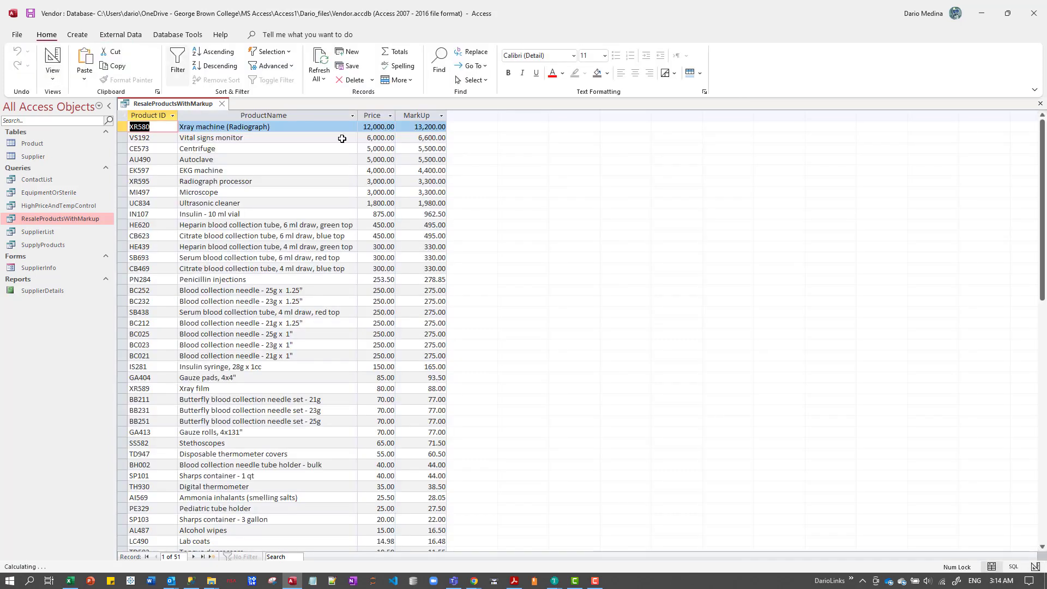
pyautogui.click(426, 114)
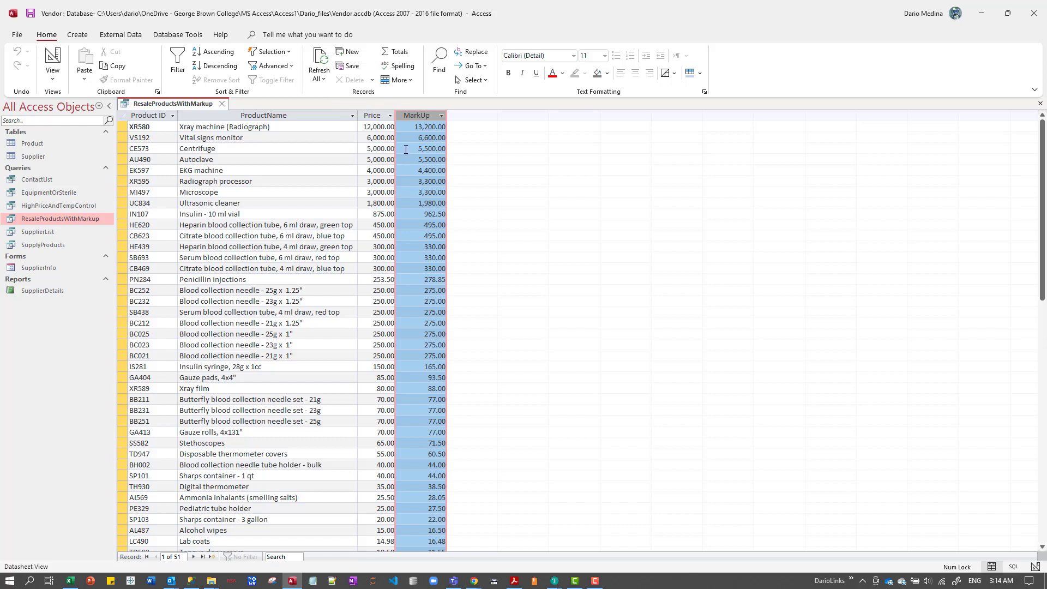
pyautogui.click(221, 104)
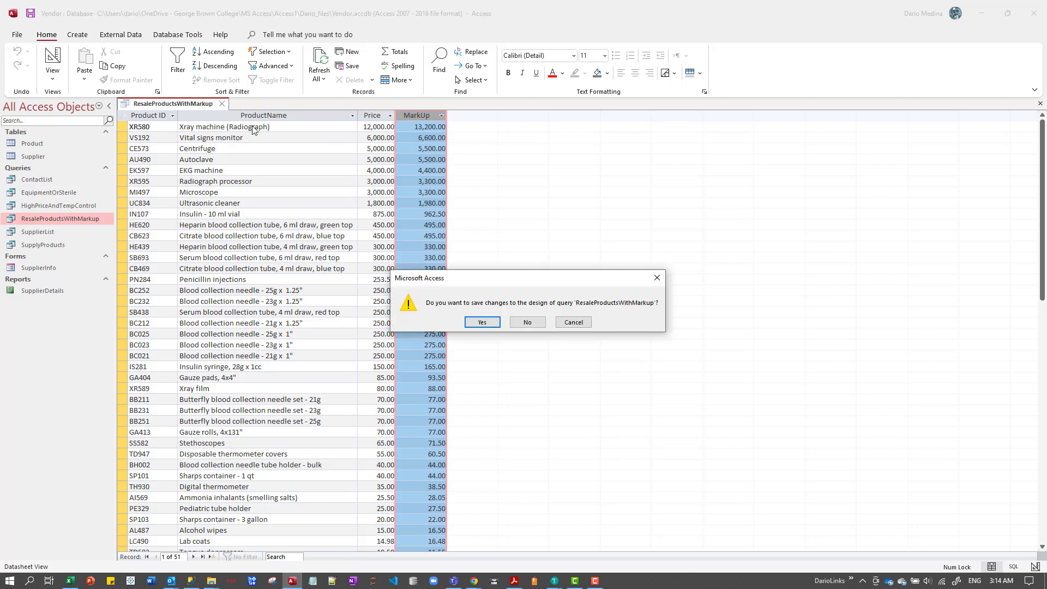
pyautogui.click(482, 324)
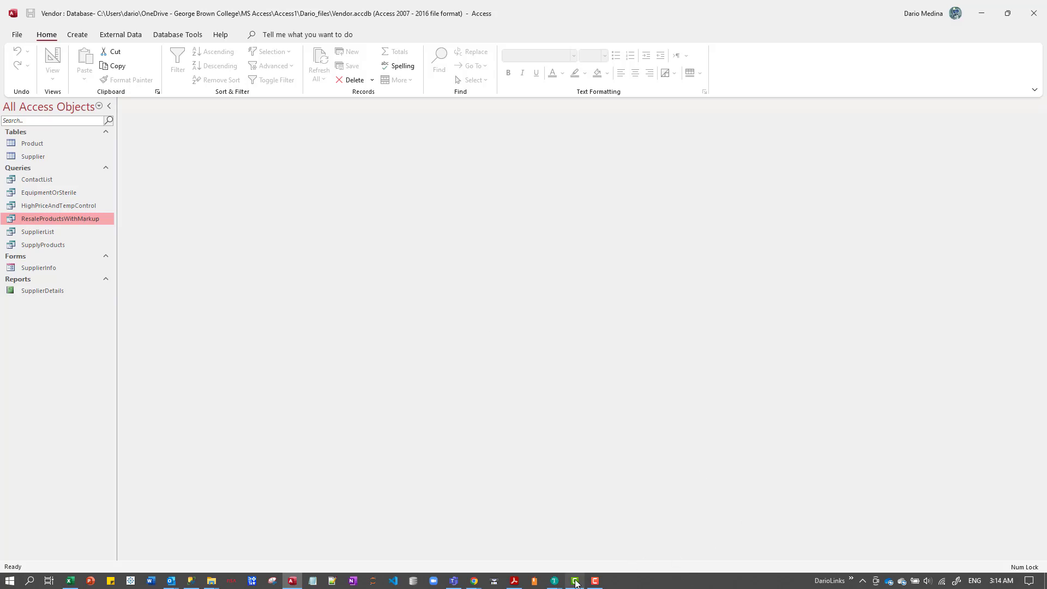
pyautogui.click(594, 580)
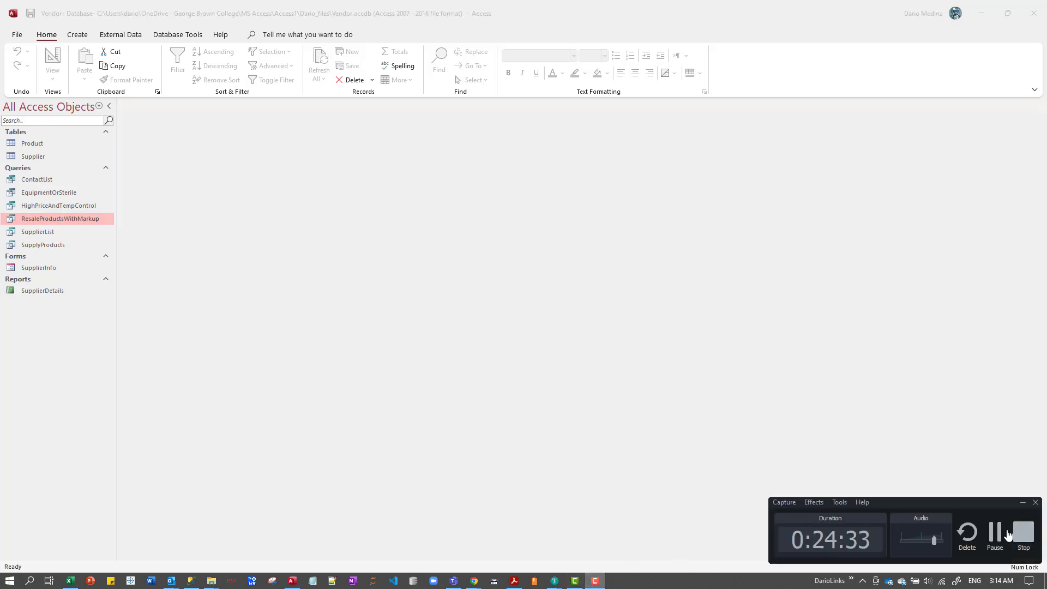
pyautogui.click(997, 533)
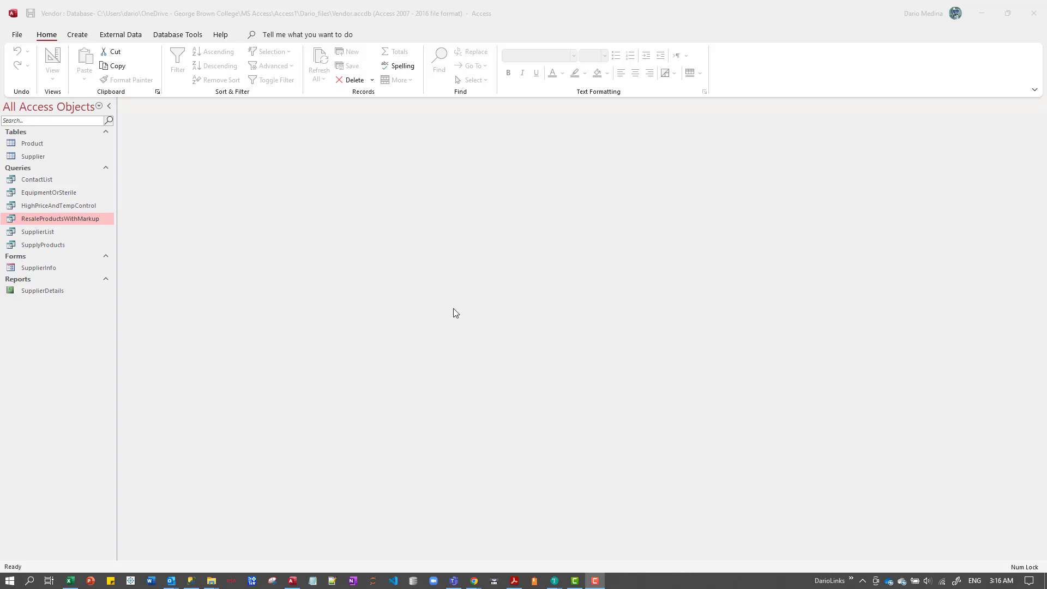
# Create a new query in Design view with the Product table, and enlarge its field list to show all fields.
pyautogui.click(77, 36)
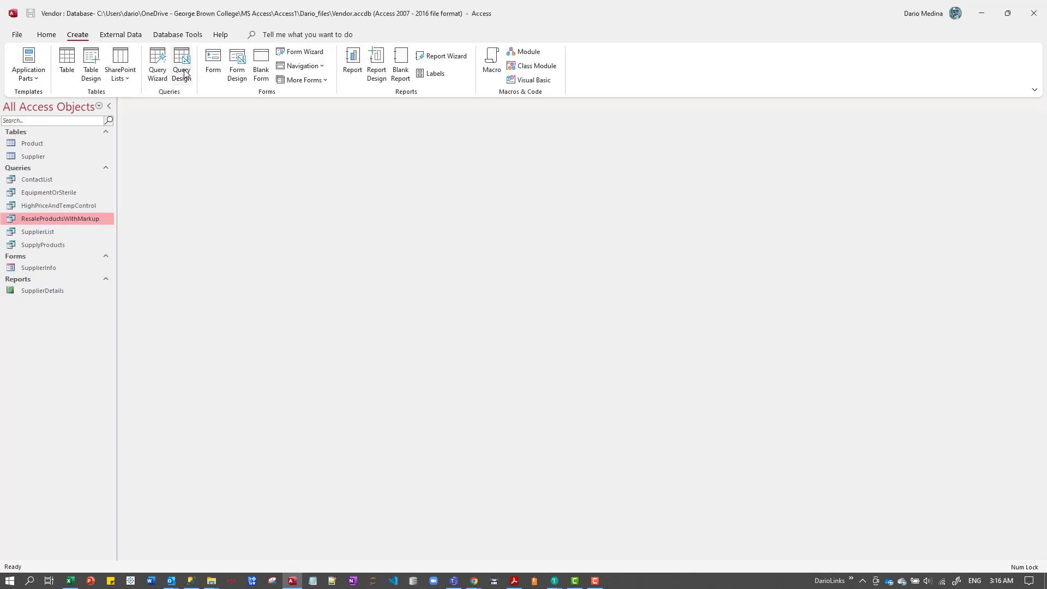
pyautogui.click(188, 69)
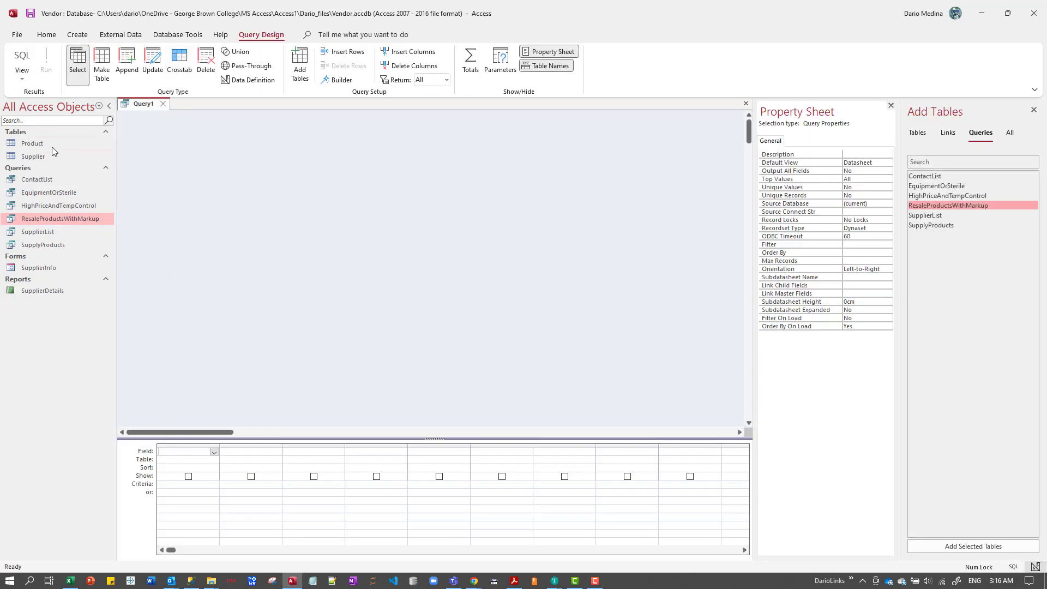
pyautogui.moveTo(34, 146); pyautogui.dragTo(278, 177)
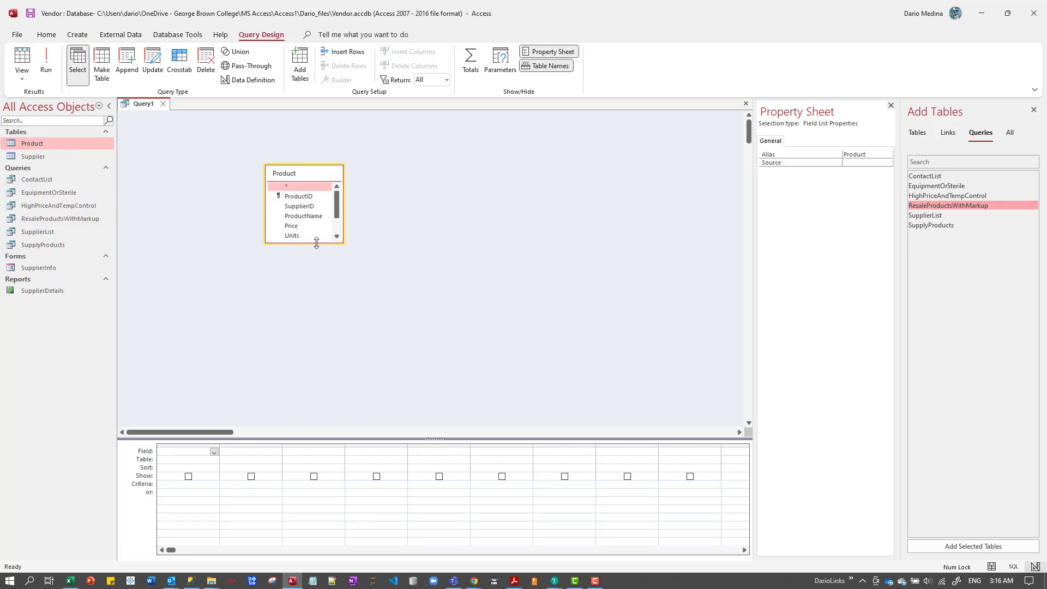
pyautogui.moveTo(311, 242); pyautogui.dragTo(309, 326)
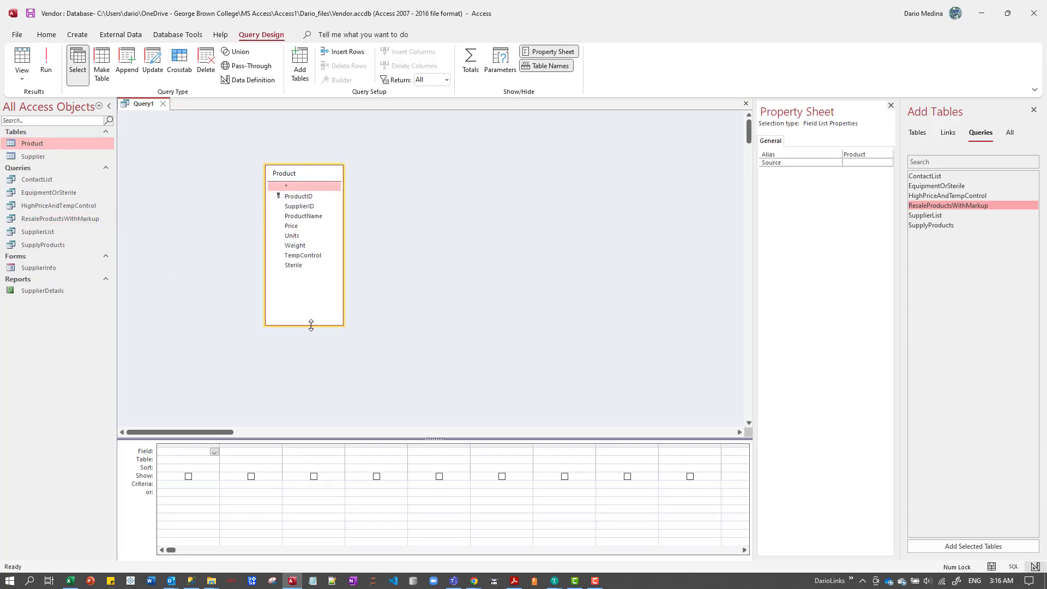
# Add the Price field to the design grid three times.
pyautogui.click(298, 227)
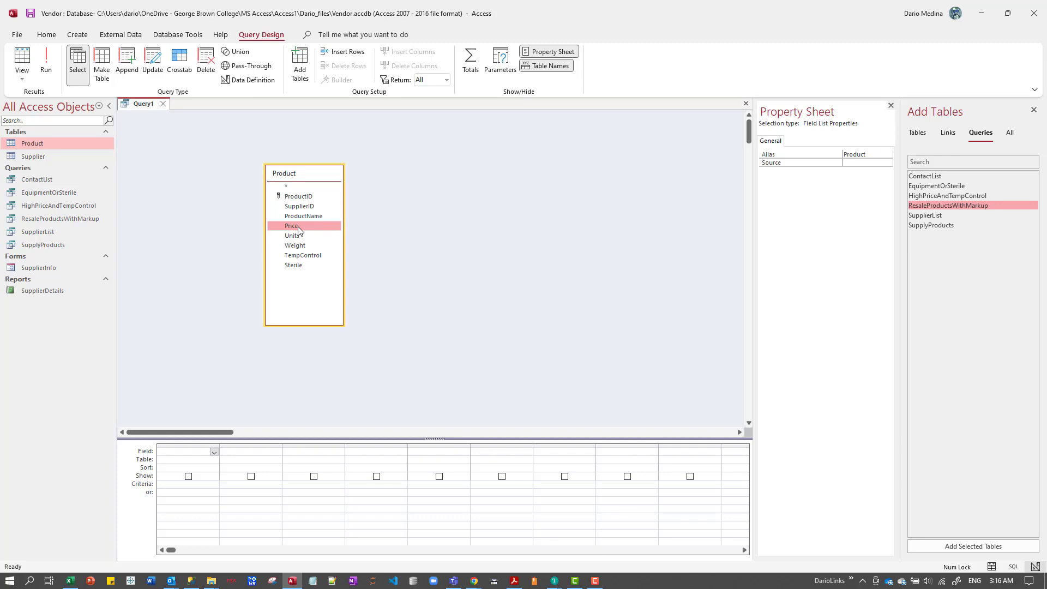
pyautogui.doubleClick(298, 227)
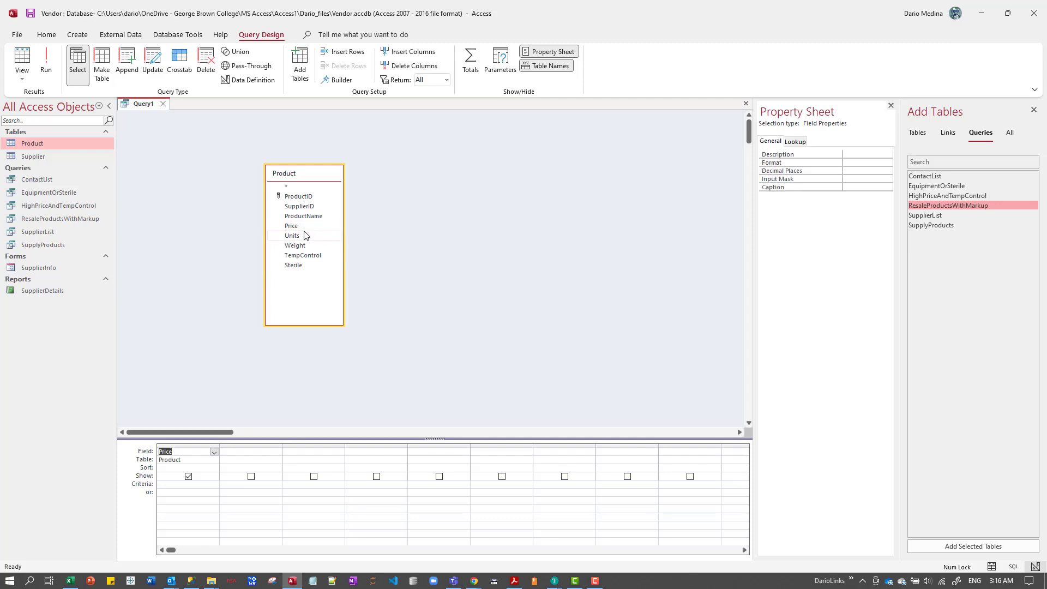
pyautogui.doubleClick(298, 227)
pyautogui.doubleClick(298, 227)
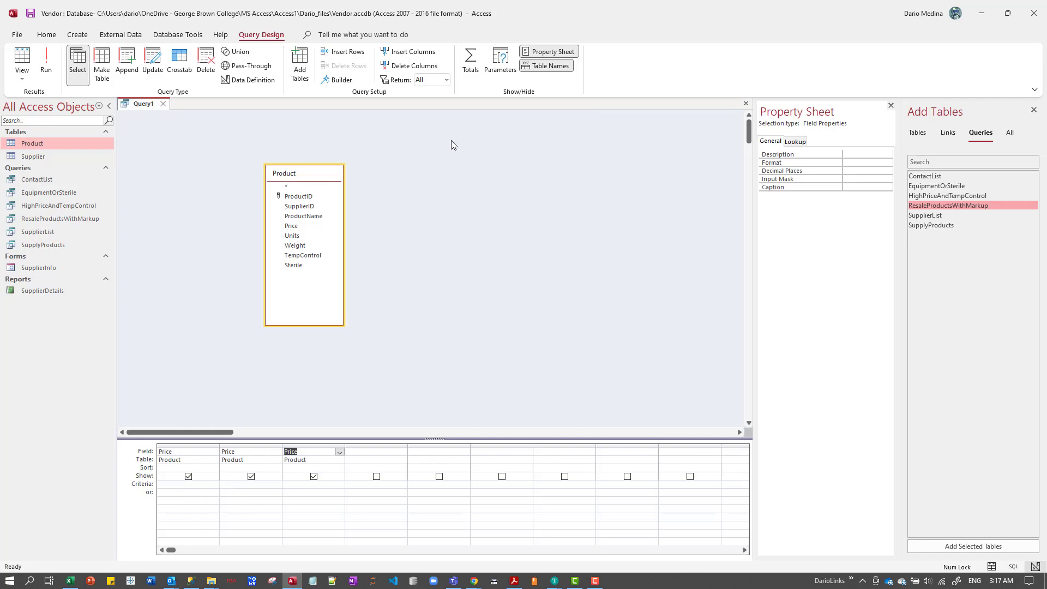
# Show the Total row in the query's design grid, toggling it off and on to compare.
pyautogui.click(471, 71)
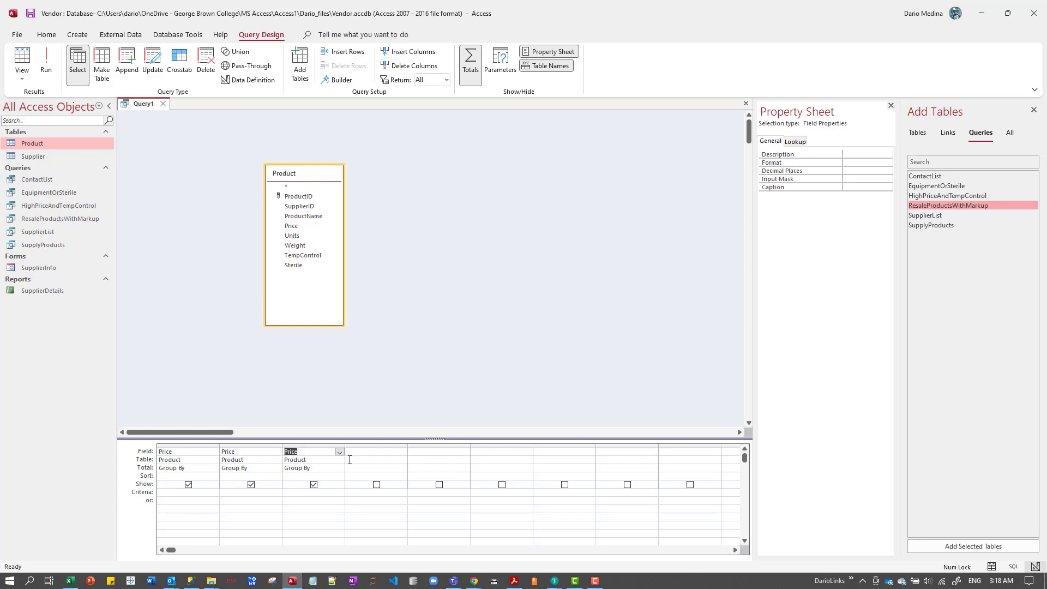
pyautogui.click(471, 75)
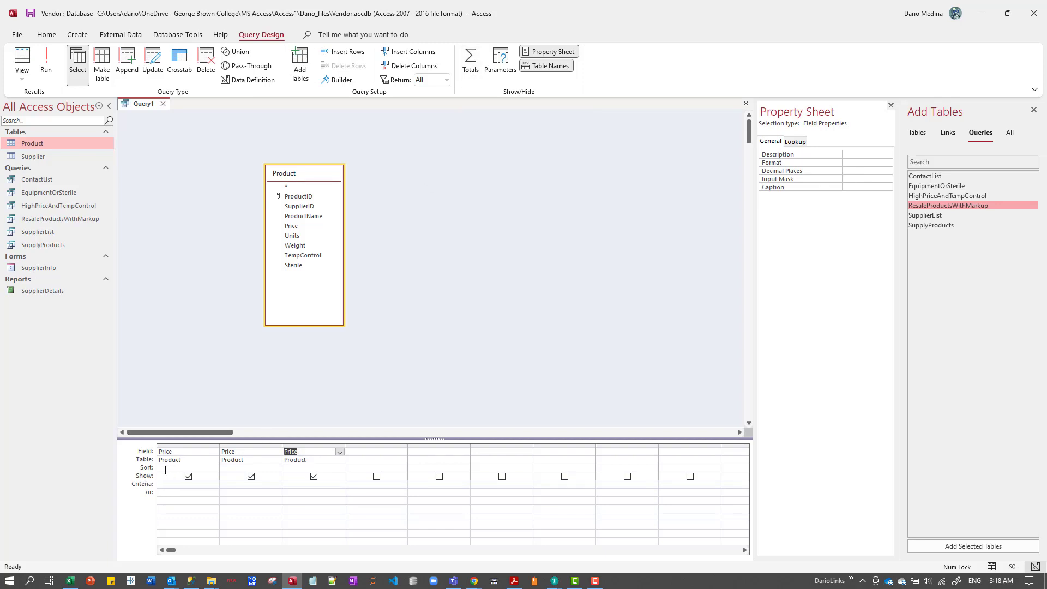
pyautogui.click(472, 63)
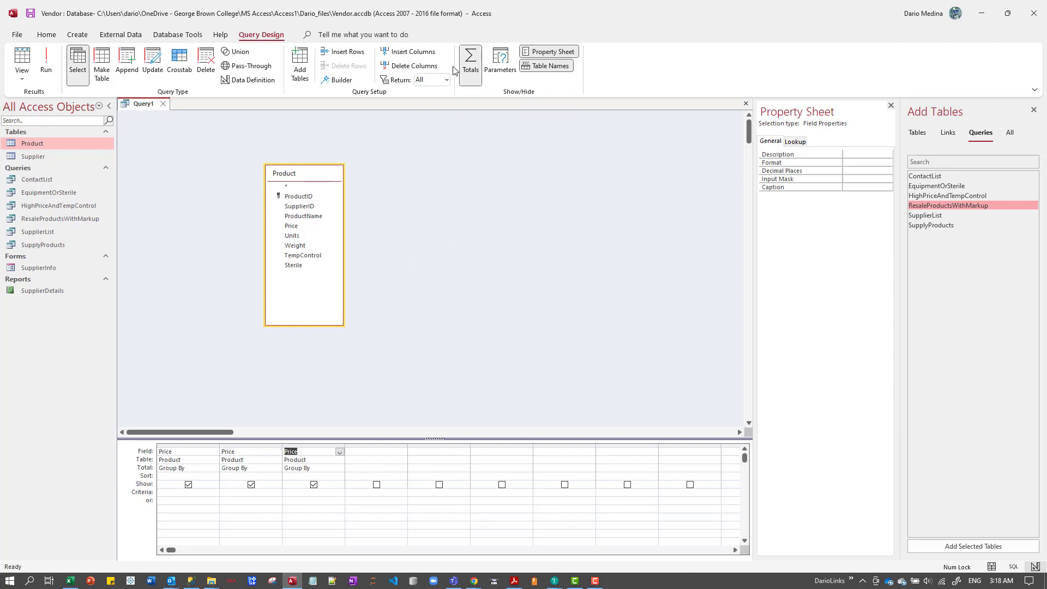
pyautogui.click(467, 71)
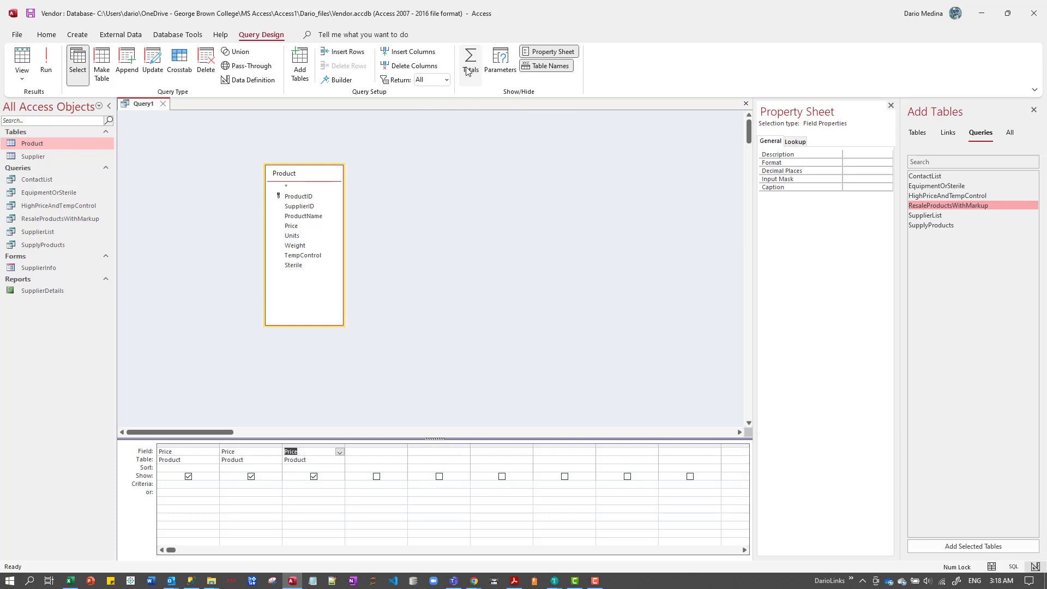
pyautogui.click(466, 70)
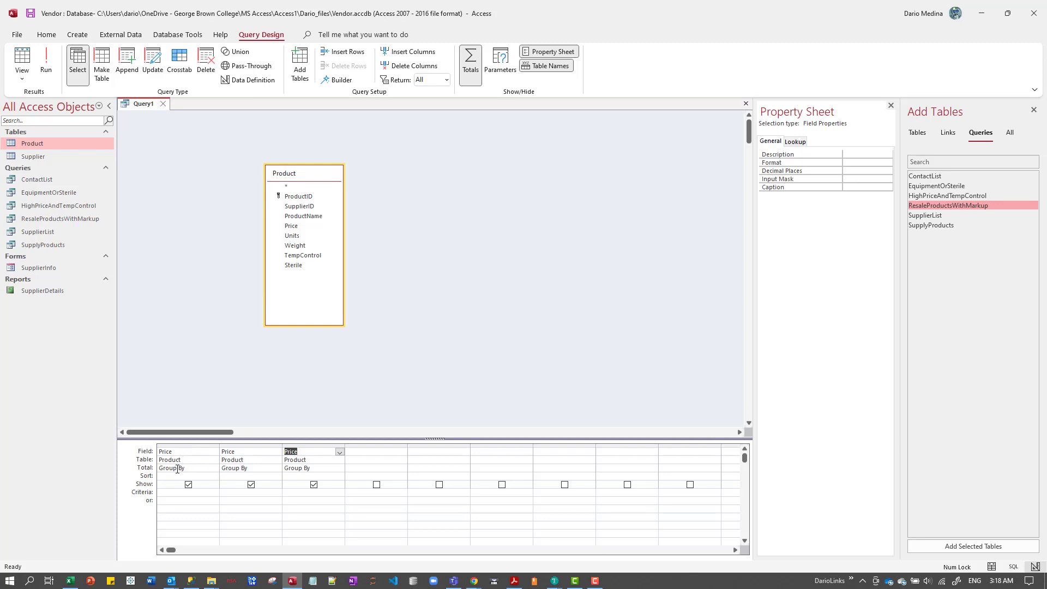
# Set the Total functions of the three Price columns to Min, Max and Avg, in that order.
pyautogui.click(198, 467)
pyautogui.click(215, 468)
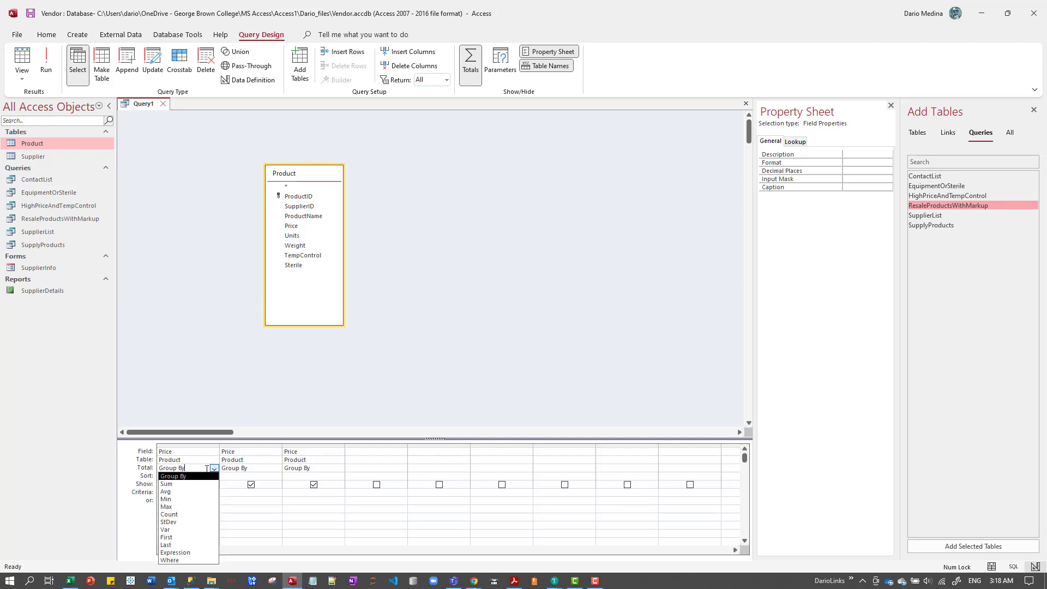
pyautogui.click(199, 499)
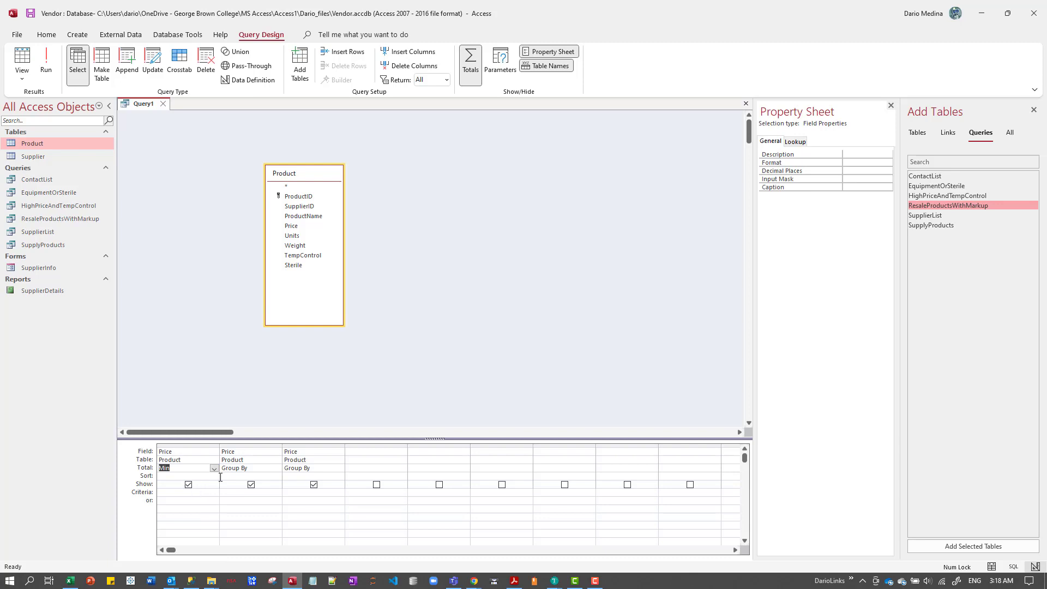
pyautogui.click(269, 468)
pyautogui.click(277, 468)
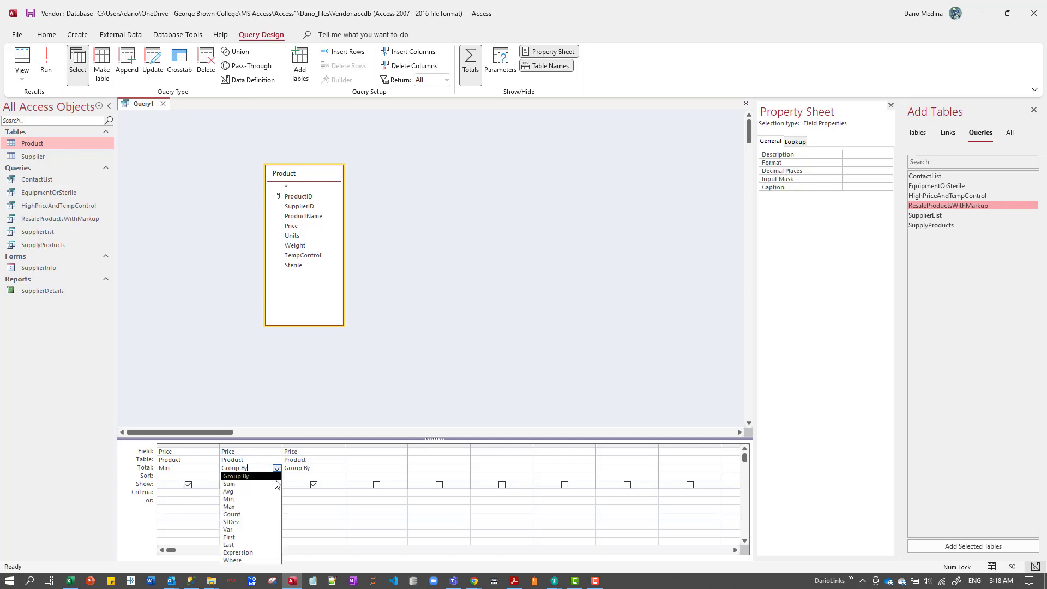
pyautogui.click(268, 507)
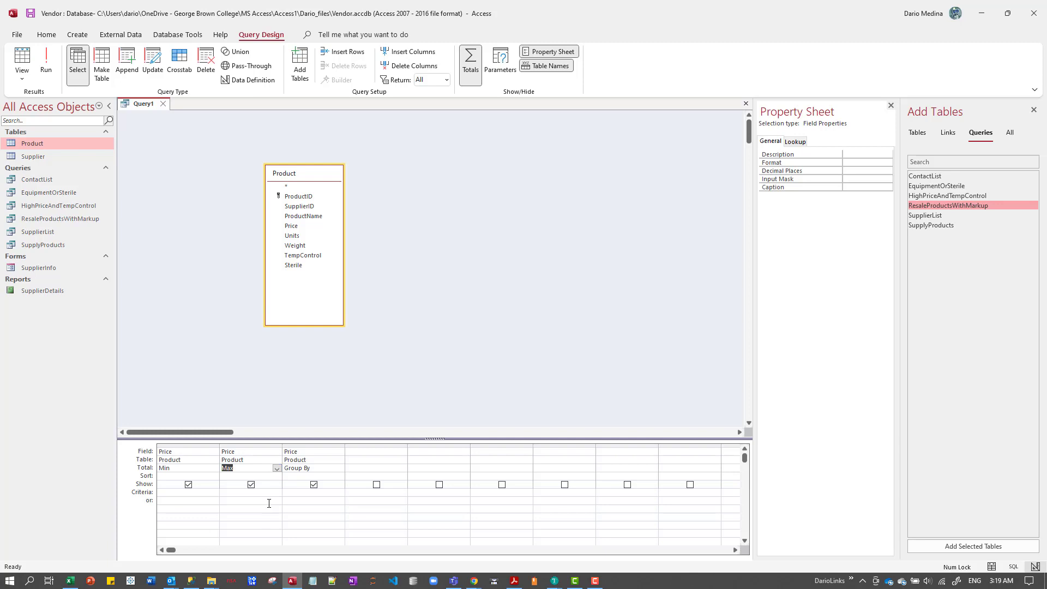
pyautogui.click(332, 467)
pyautogui.click(339, 469)
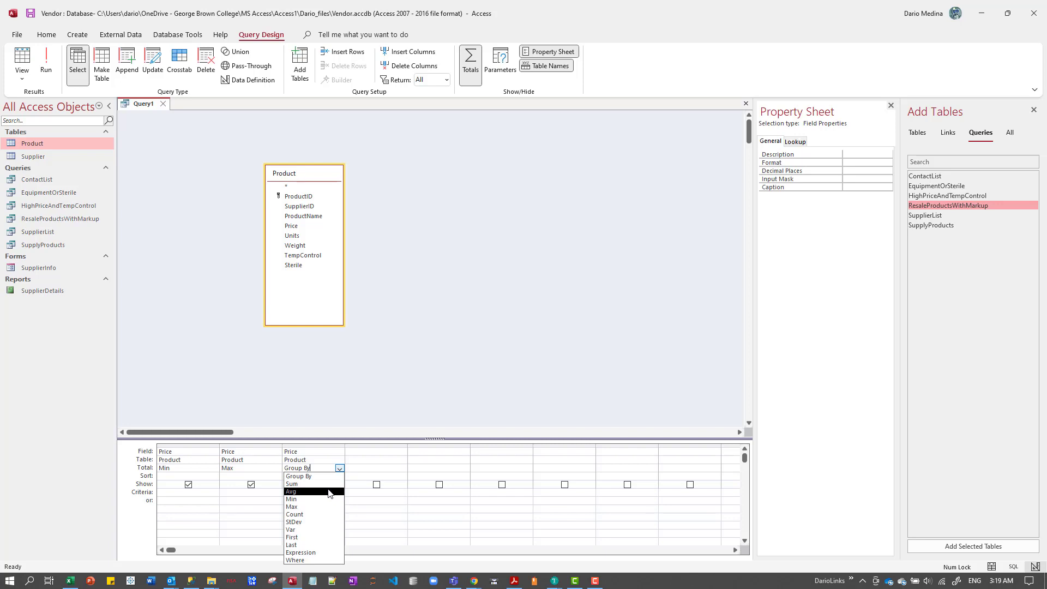
pyautogui.click(330, 492)
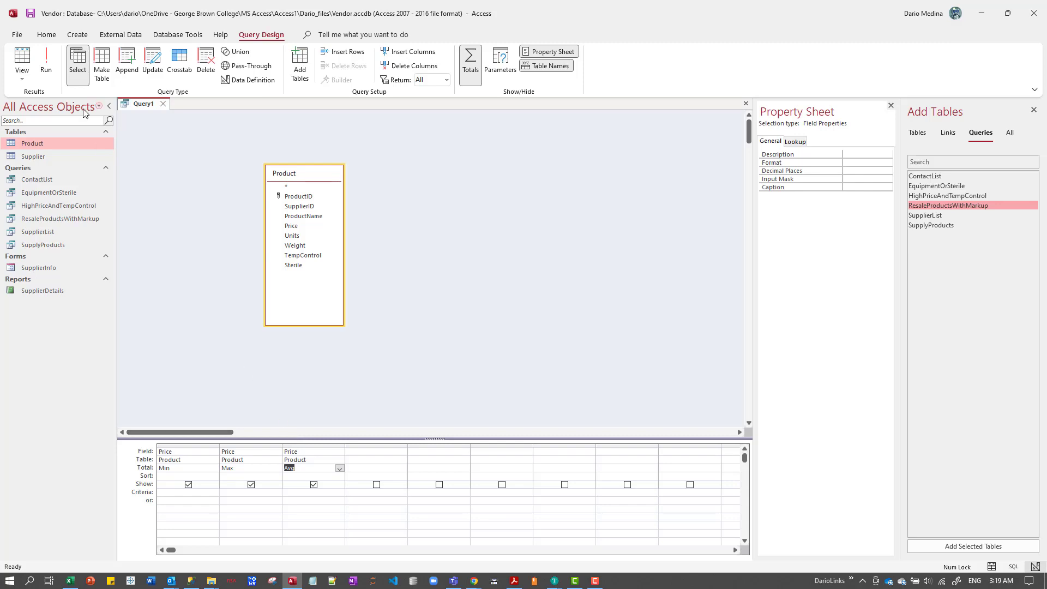
# Run the query to view the price statistics, and return to Design view.
pyautogui.click(45, 63)
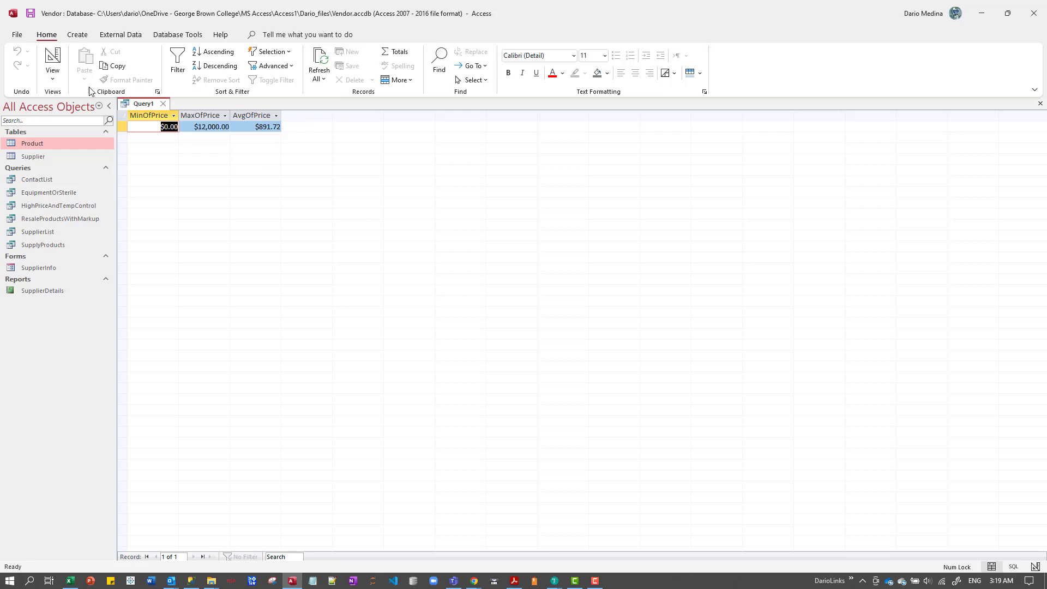
pyautogui.click(57, 88)
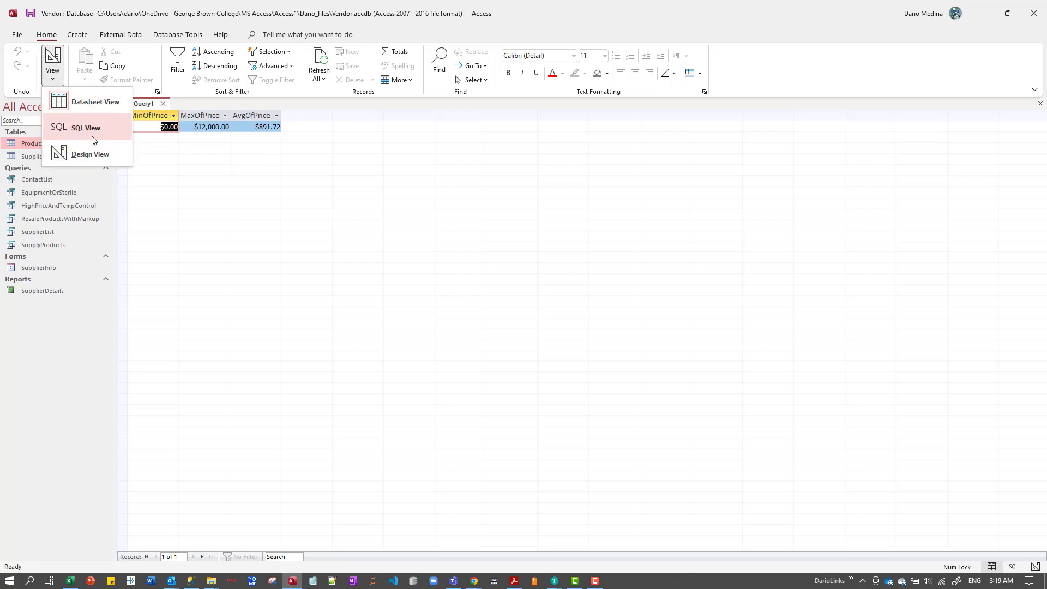
pyautogui.click(90, 156)
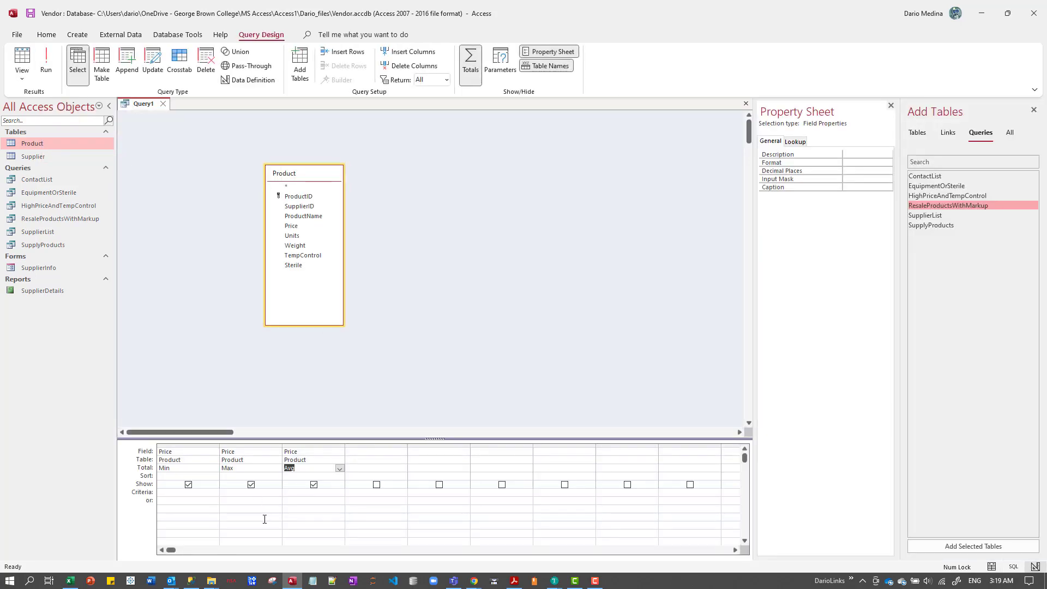
# Give the Min column the alias Minimumprice, so its field reads "Minimumprice: Price", and widen that grid column.
pyautogui.click(159, 453)
pyautogui.write('Minimum')
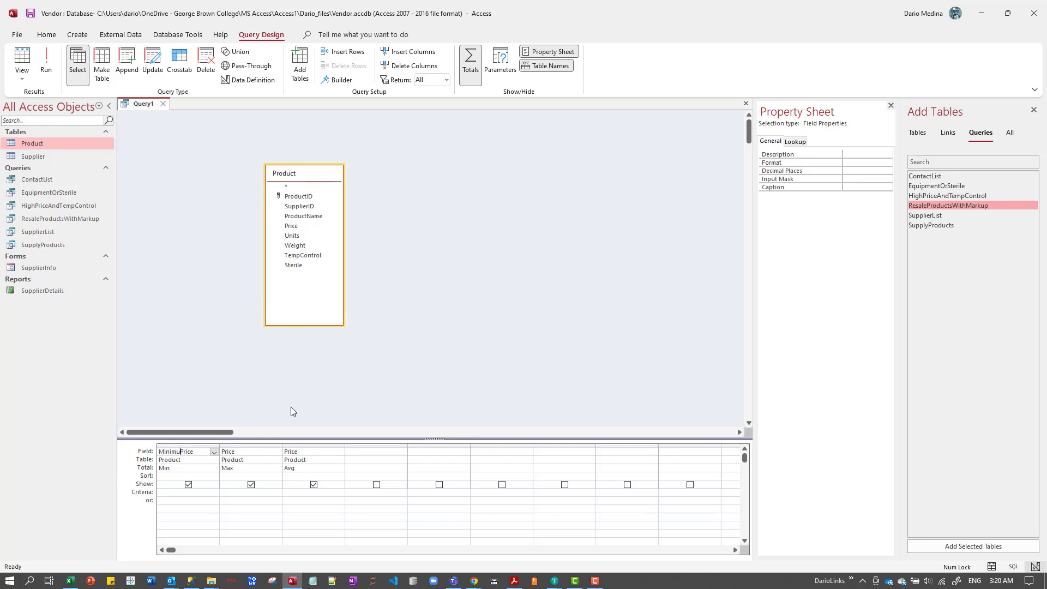
pyautogui.write('proce:')
pyautogui.moveTo(220, 447); pyautogui.dragTo(255, 454)
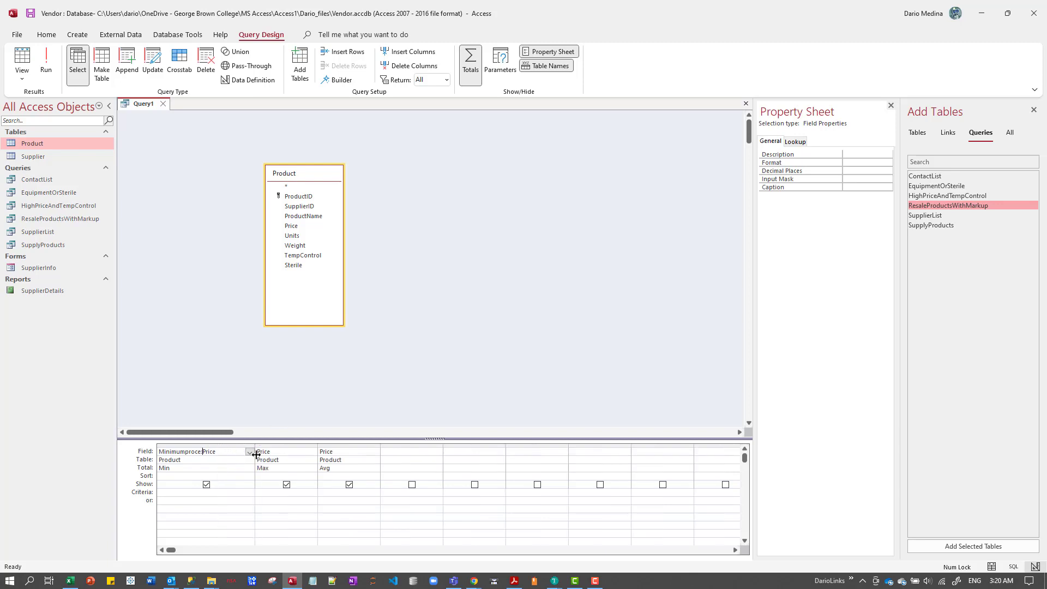
pyautogui.press('Tab')
pyautogui.click(190, 452)
pyautogui.press('Tab')
pyautogui.moveTo(198, 453); pyautogui.dragTo(160, 454)
pyautogui.click(240, 476)
# Run the query, widen the Minimumprice column to fit its heading, and return to Design view.
pyautogui.click(47, 61)
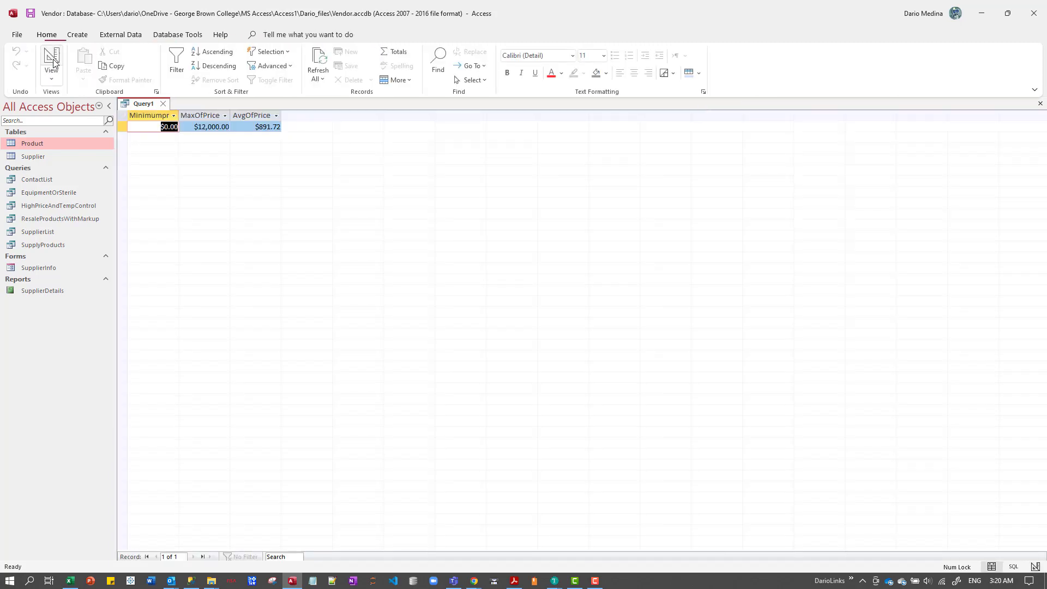
pyautogui.doubleClick(179, 116)
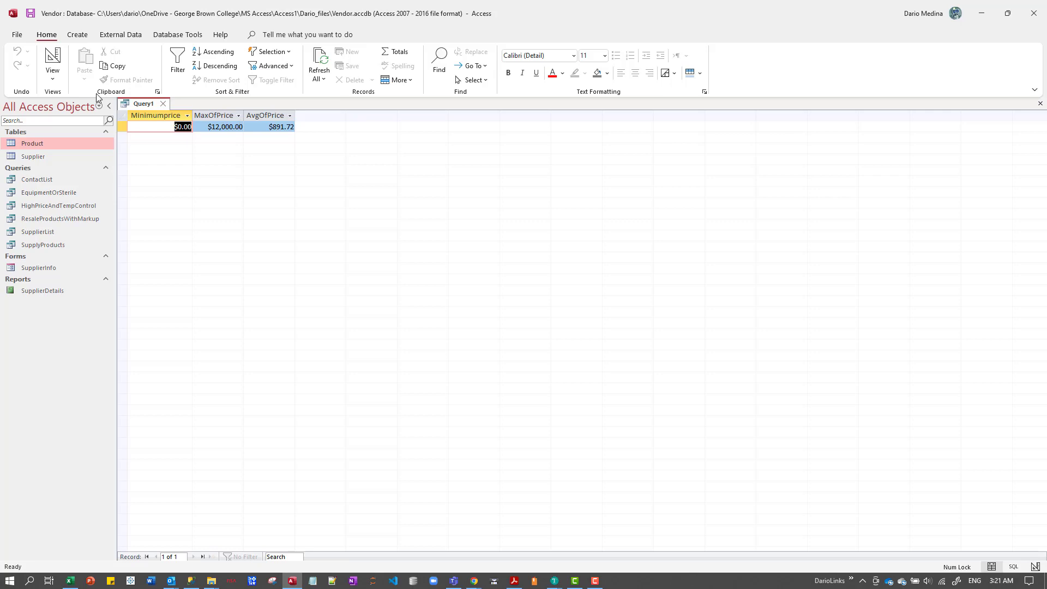
pyautogui.click(52, 78)
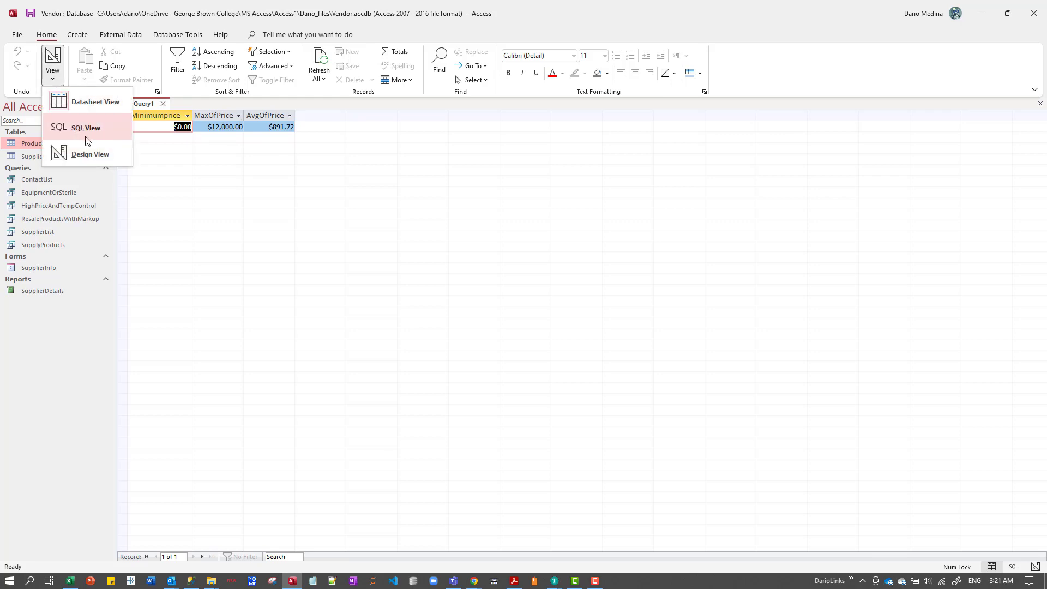
pyautogui.click(90, 154)
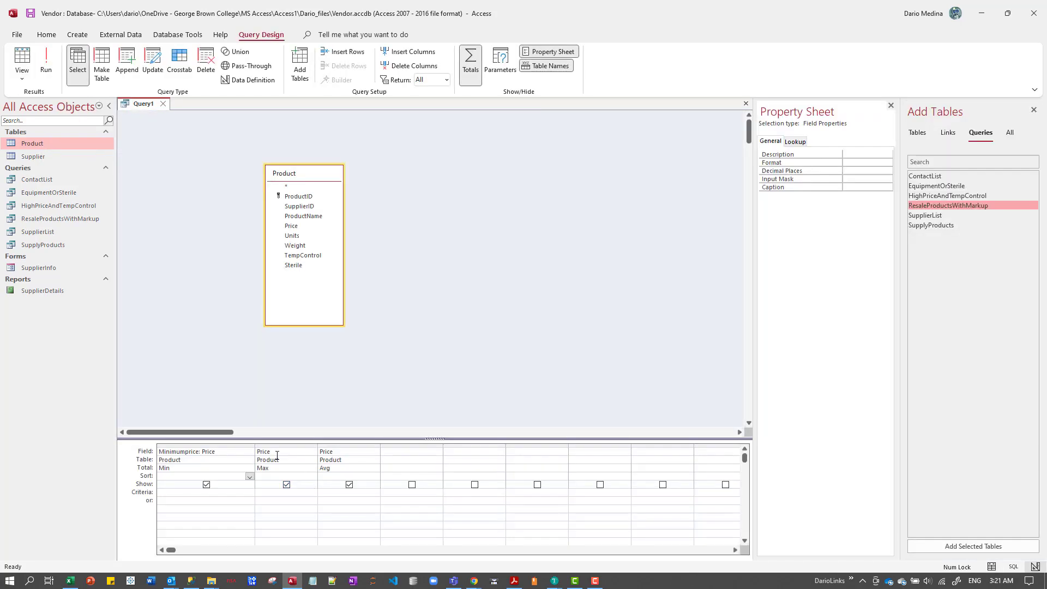
# Give the Max column the alias MaximimPrice, so its field reads "MaximimPrice: Price".
pyautogui.click(267, 453)
pyautogui.write('Max')
pyautogui.write('imumPr')
pyautogui.write('oce')
pyautogui.press('BackSpace')
pyautogui.press('BackSpace')
pyautogui.press('BackSpace')
pyautogui.write('ice:Pric')
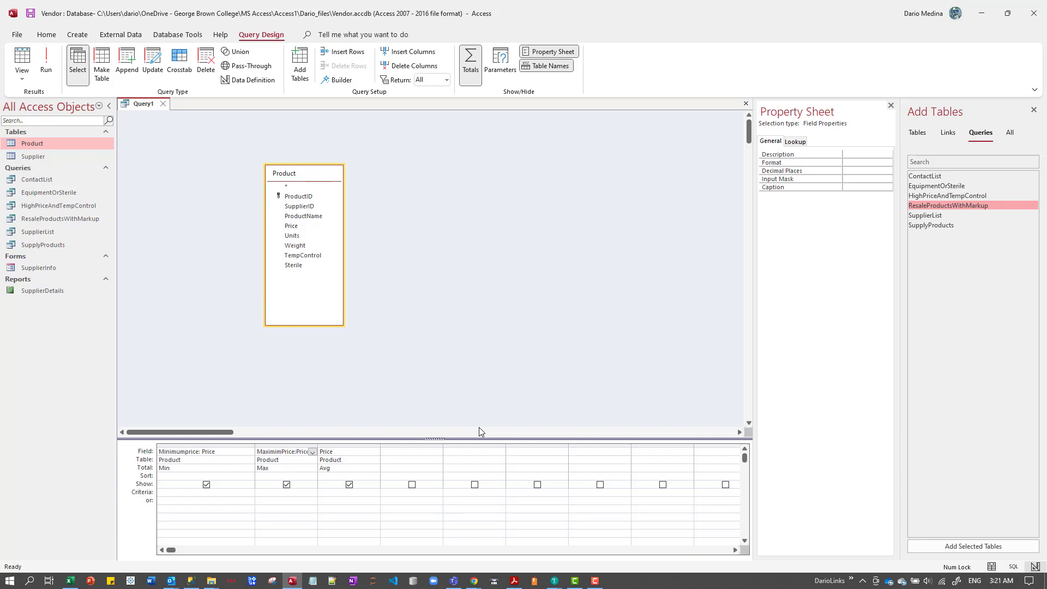
pyautogui.press('Tab')
# Give the Avg column the alias Averageprice, so its field reads "Averageprice: Price".
pyautogui.click(322, 452)
pyautogui.write('Averageproce')
pyautogui.press('BackSpace')
pyautogui.press('BackSpace')
pyautogui.press('BackSpace')
pyautogui.write('ice:')
pyautogui.press('Tab')
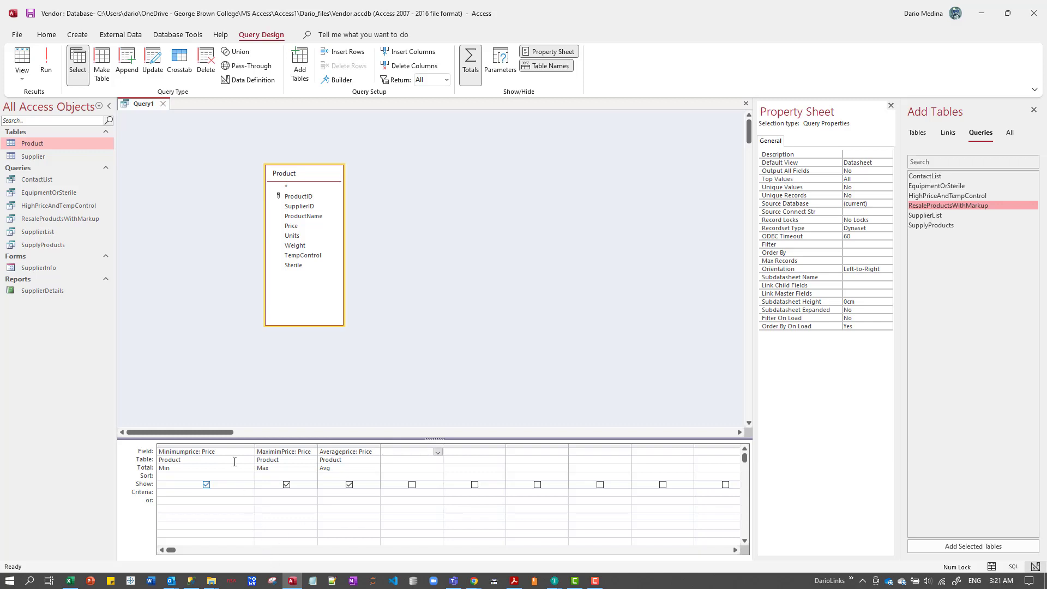
# Widen the Property Sheet pane, close it and display it again for the query.
pyautogui.click(217, 453)
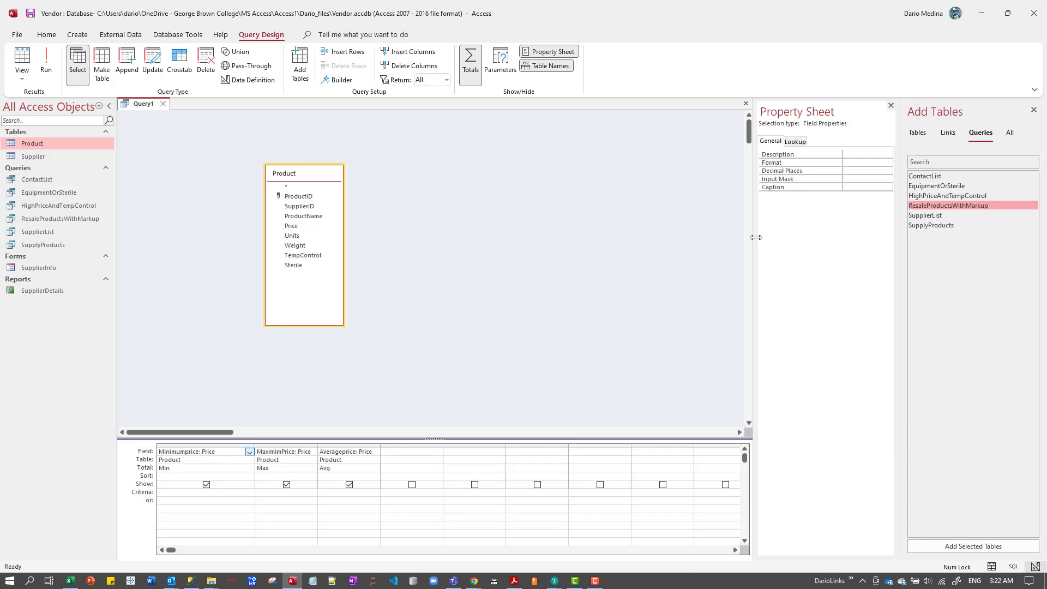
pyautogui.moveTo(756, 237); pyautogui.dragTo(661, 243)
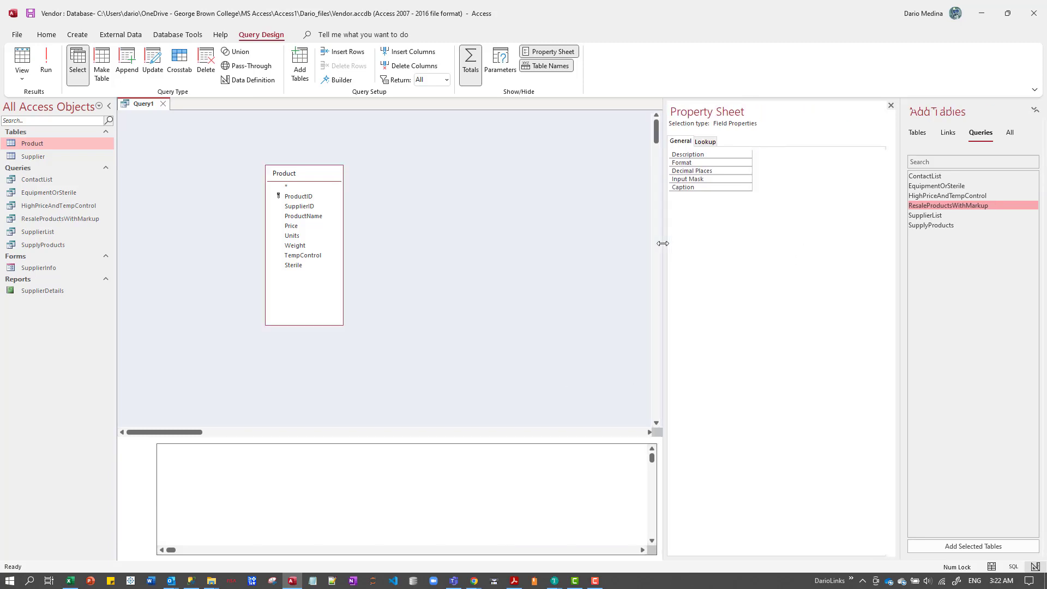
pyautogui.click(890, 106)
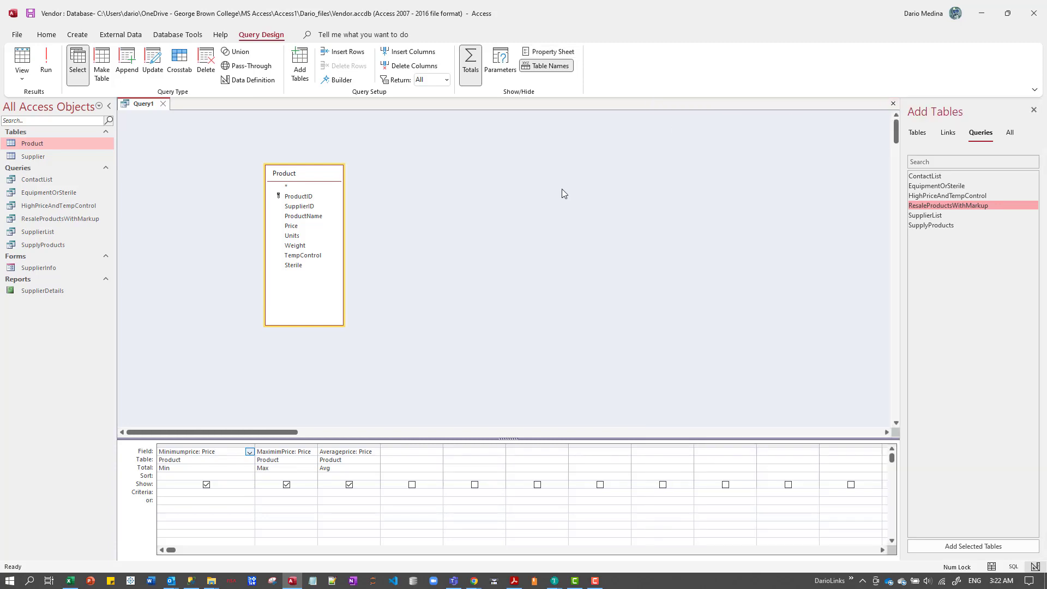
pyautogui.rightClick(444, 278)
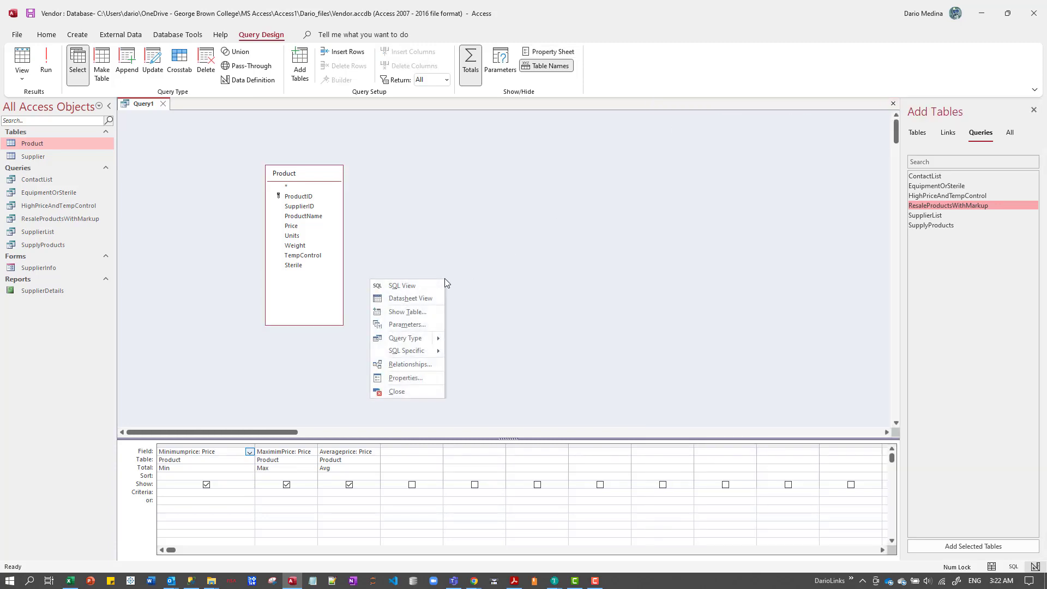
pyautogui.click(430, 378)
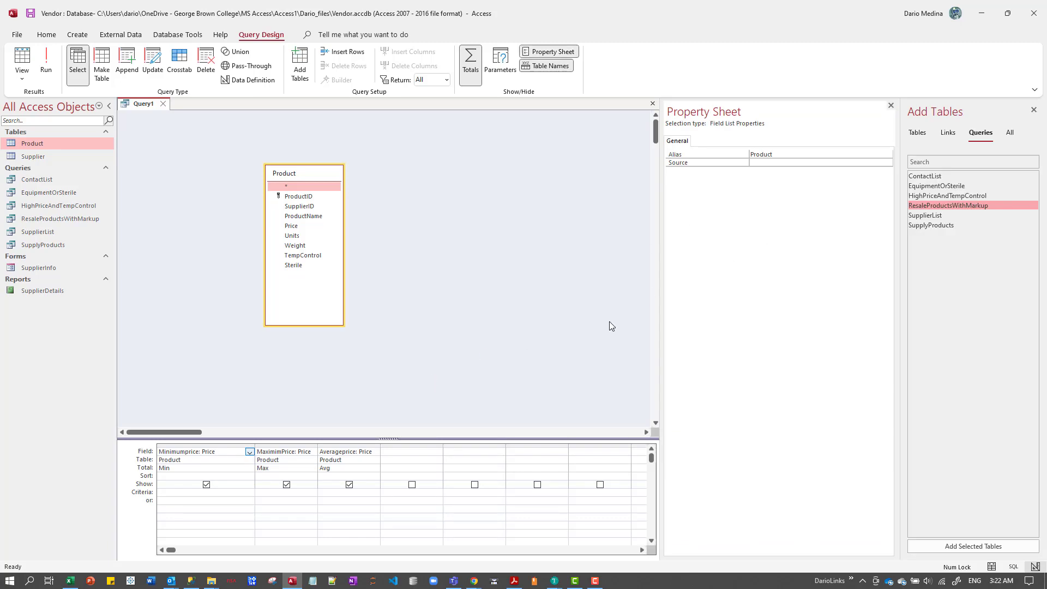
# Set the caption of the Minimumprice column to "Minimum Price".
pyautogui.click(213, 460)
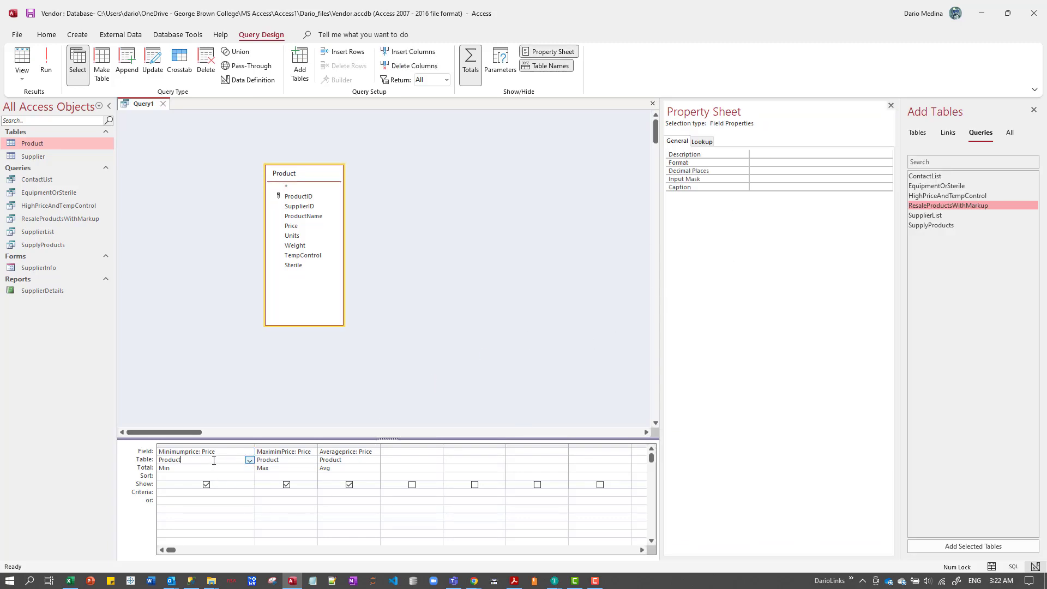
pyautogui.click(765, 187)
pyautogui.write('Mi')
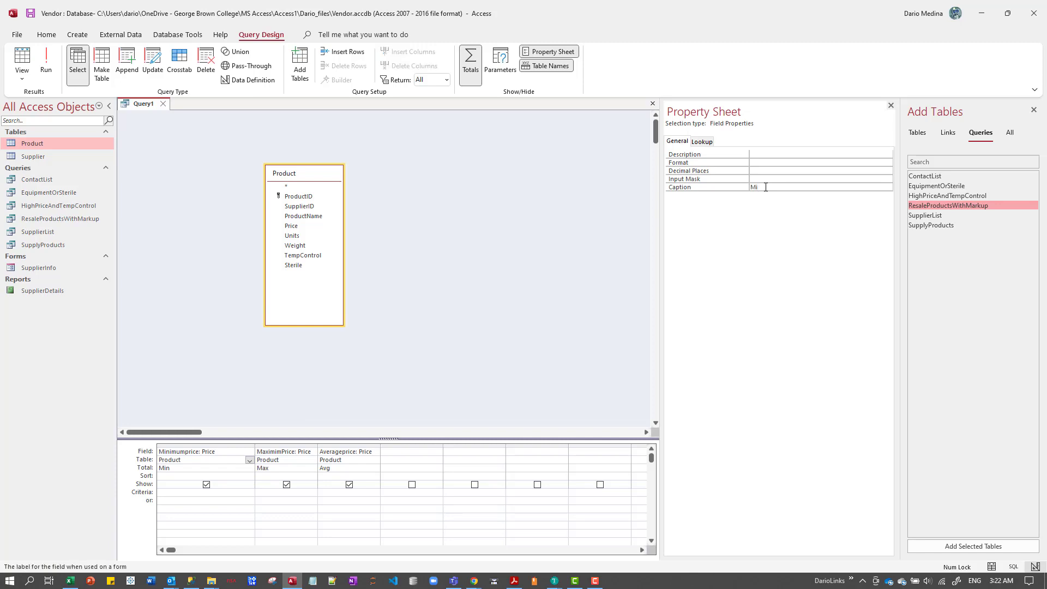
pyautogui.write('nimum Price')
pyautogui.press('Return')
# Correct the Max column's alias so its field reads "MaximumPrice: Price".
pyautogui.click(276, 451)
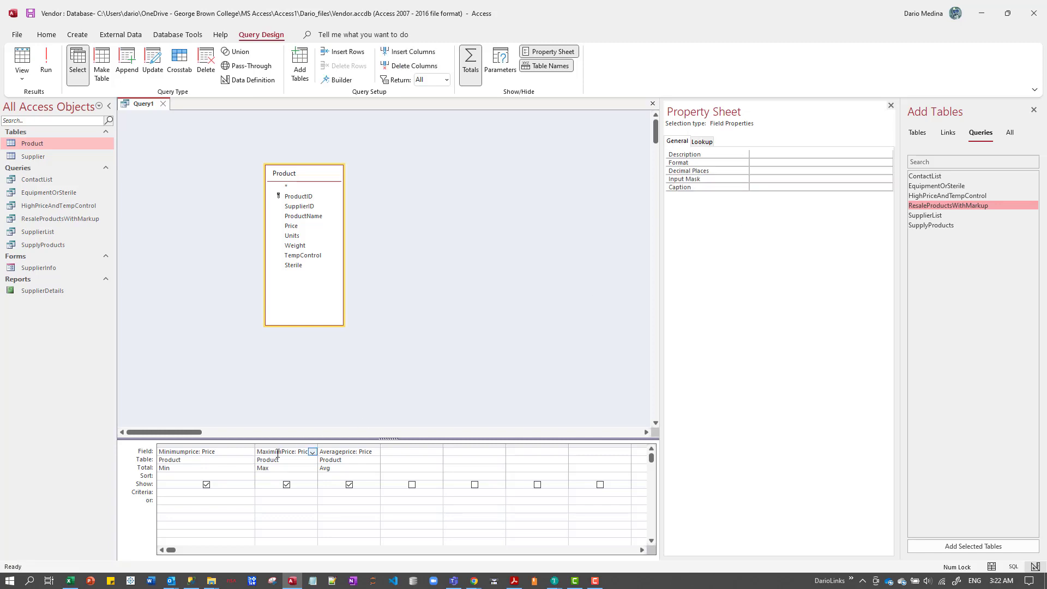
pyautogui.press('BackSpace')
pyautogui.write('u')
pyautogui.press('Tab')
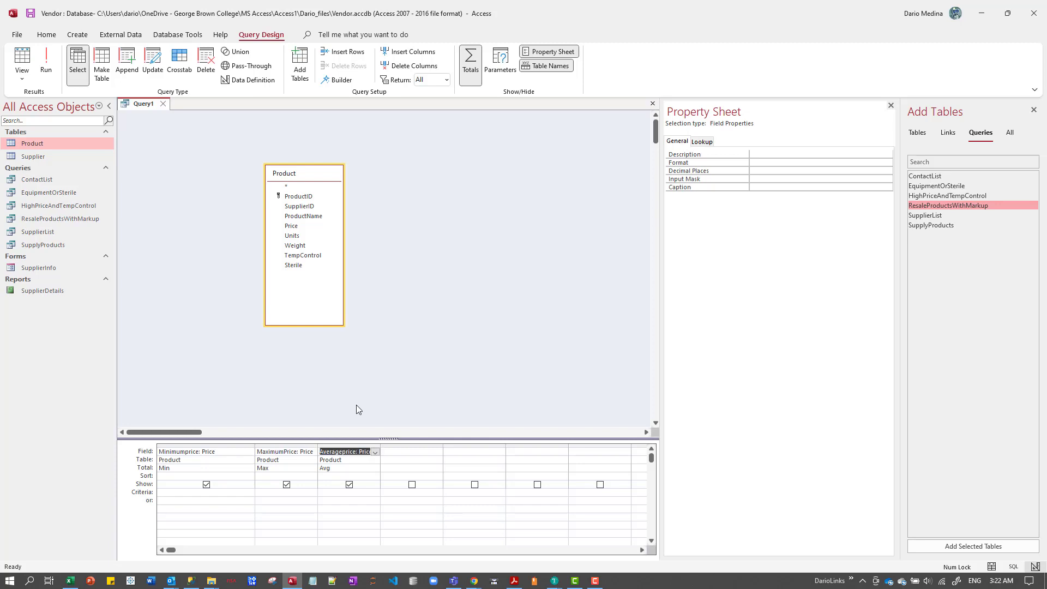
# Set the caption of the MaximumPrice column to "Maximim Price".
pyautogui.click(293, 460)
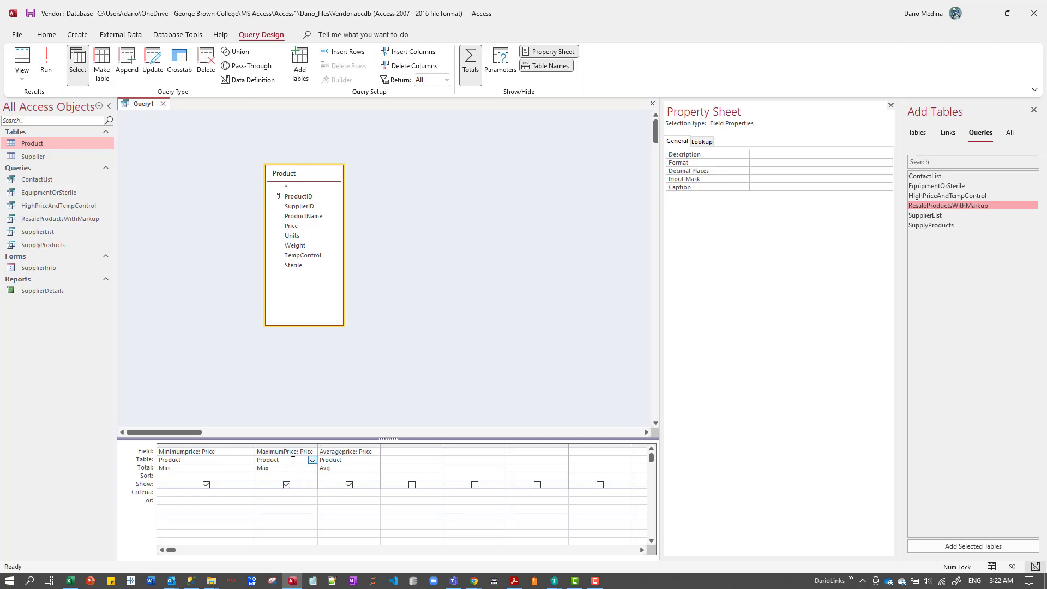
pyautogui.click(768, 187)
pyautogui.write('<a')
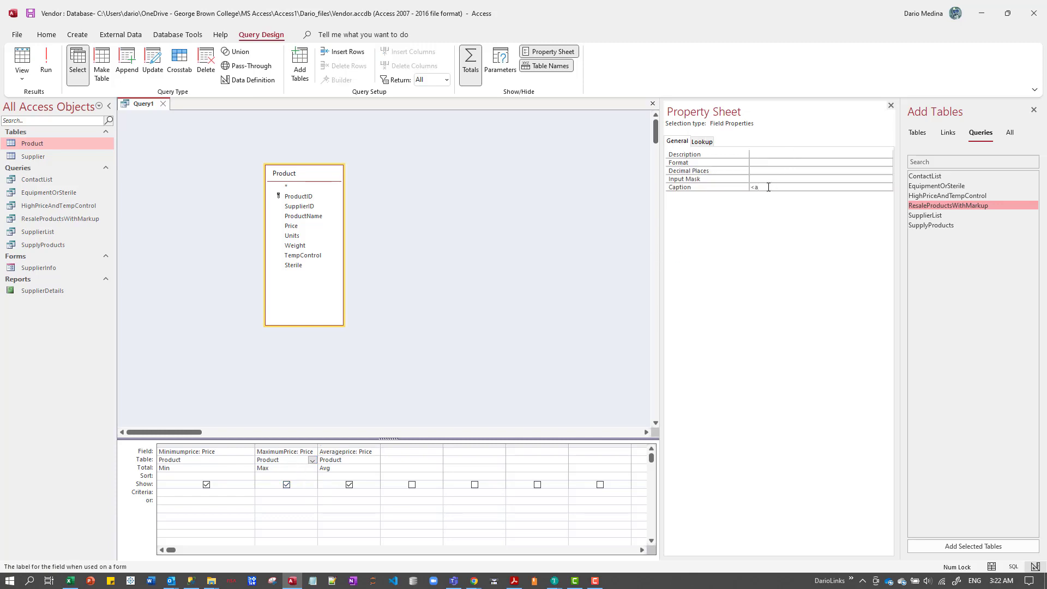
pyautogui.press('BackSpace')
pyautogui.press('BackSpace')
pyautogui.write('Maximum Proce')
pyautogui.press('BackSpace')
pyautogui.press('BackSpace')
pyautogui.press('BackSpace')
pyautogui.write('ice')
pyautogui.press('Return')
# Set the caption of the Averageprice column to "Average Price".
pyautogui.click(361, 452)
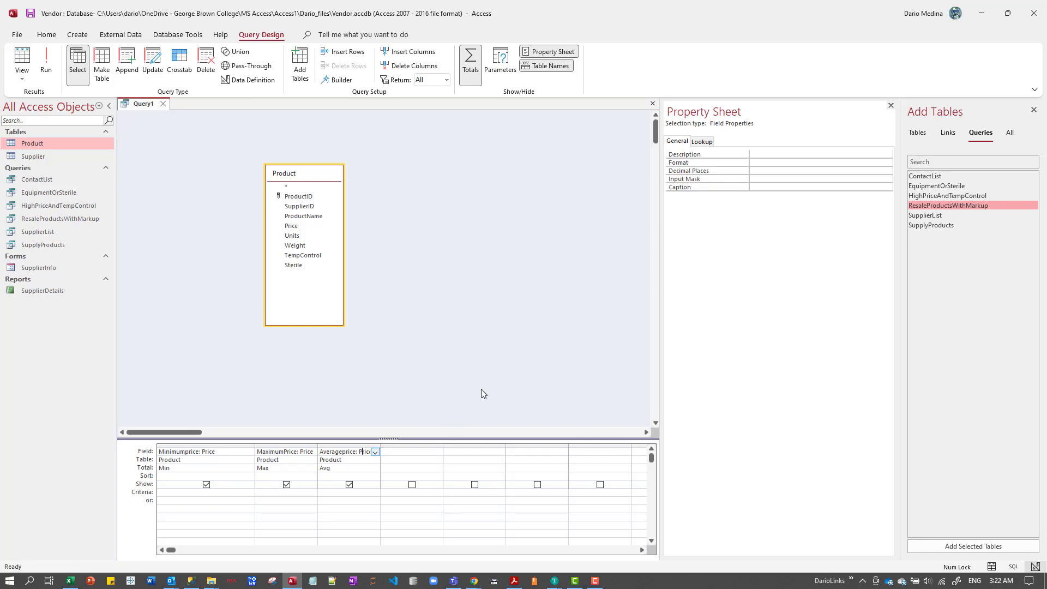
pyautogui.click(764, 187)
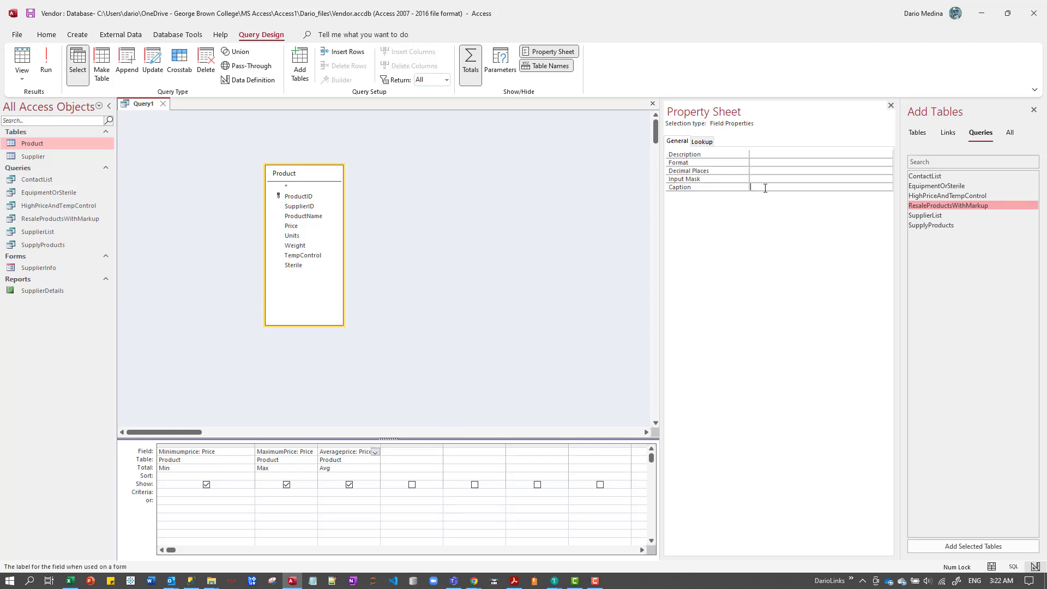
pyautogui.write('Averagfe')
pyautogui.press('BackSpace')
pyautogui.press('BackSpace')
pyautogui.write('e Pric')
pyautogui.press('BackSpace')
pyautogui.press('BackSpace')
pyautogui.write('ice')
pyautogui.press('Return')
# Run the query and widen the maximum and average price columns to fit their headings.
pyautogui.click(596, 221)
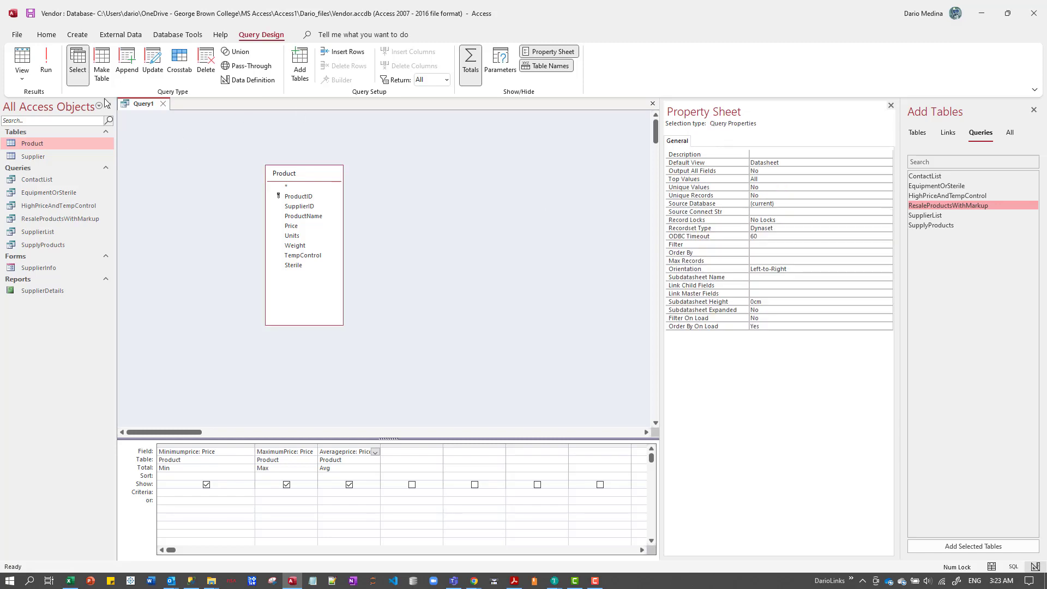
pyautogui.click(48, 66)
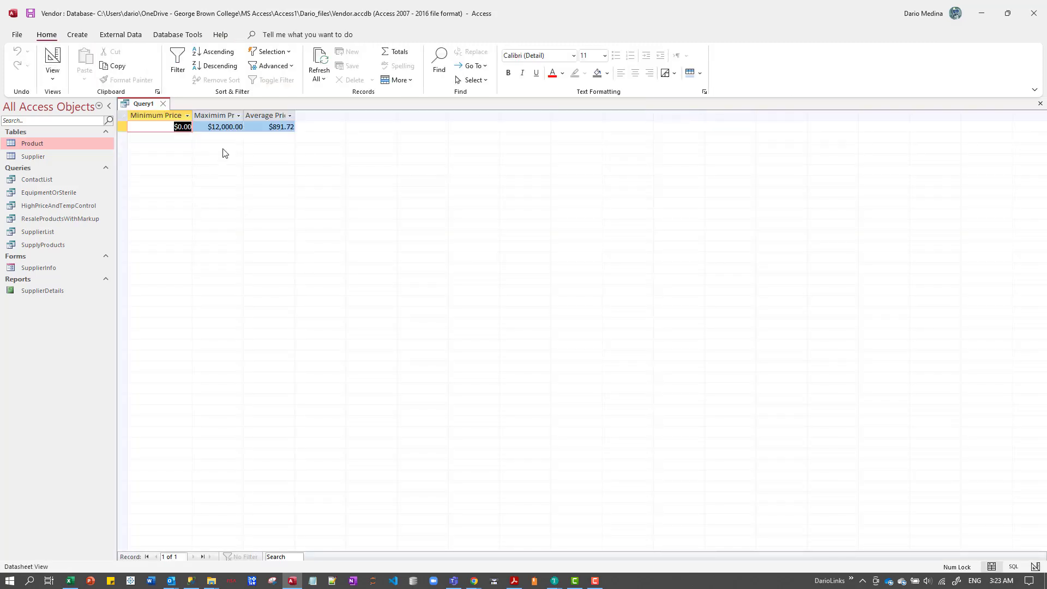
pyautogui.doubleClick(245, 117)
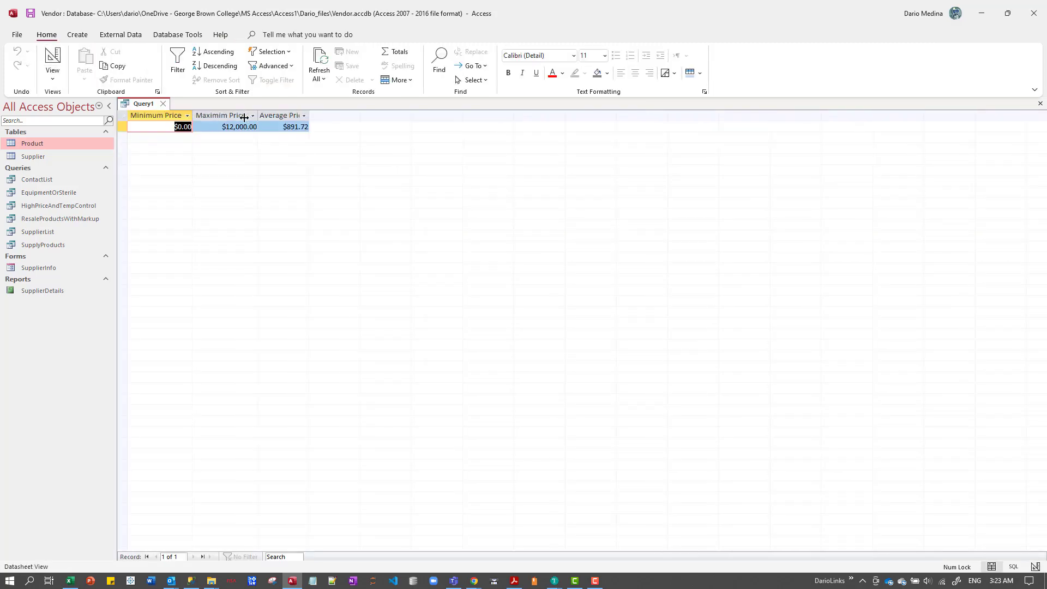
pyautogui.doubleClick(309, 116)
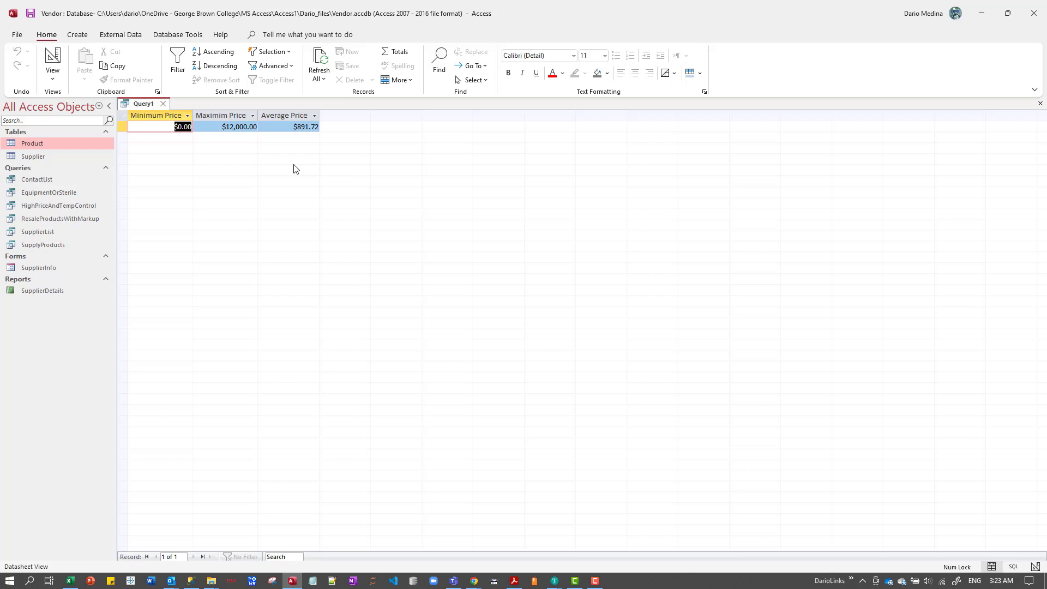
# Close the query and save it under the name PriceStatistics.
pyautogui.click(165, 104)
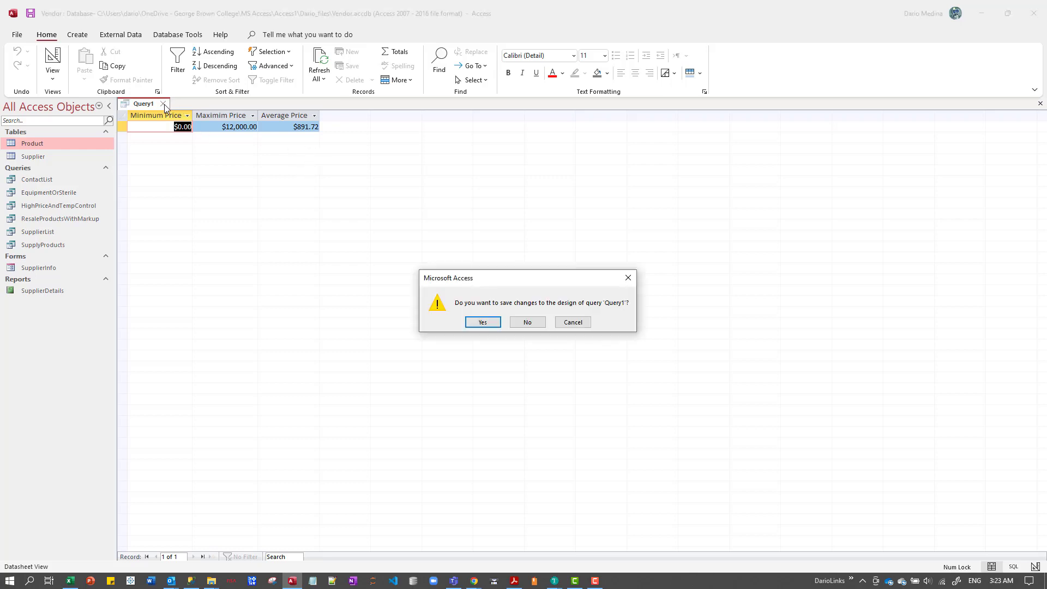
pyautogui.click(483, 323)
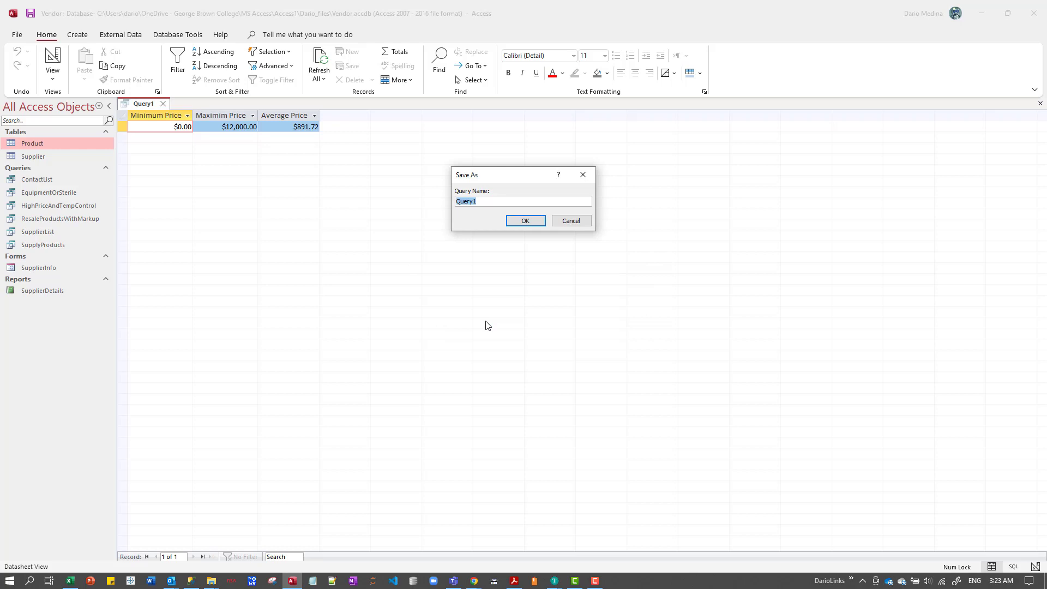
pyautogui.write('PriceStatistics')
pyautogui.press('Return')
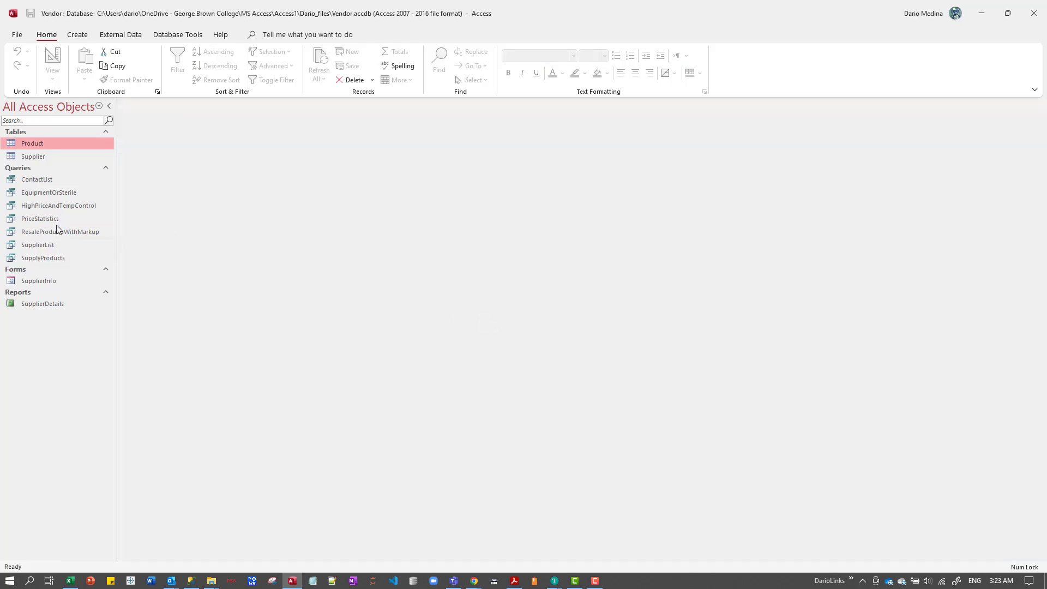
pyautogui.click(47, 219)
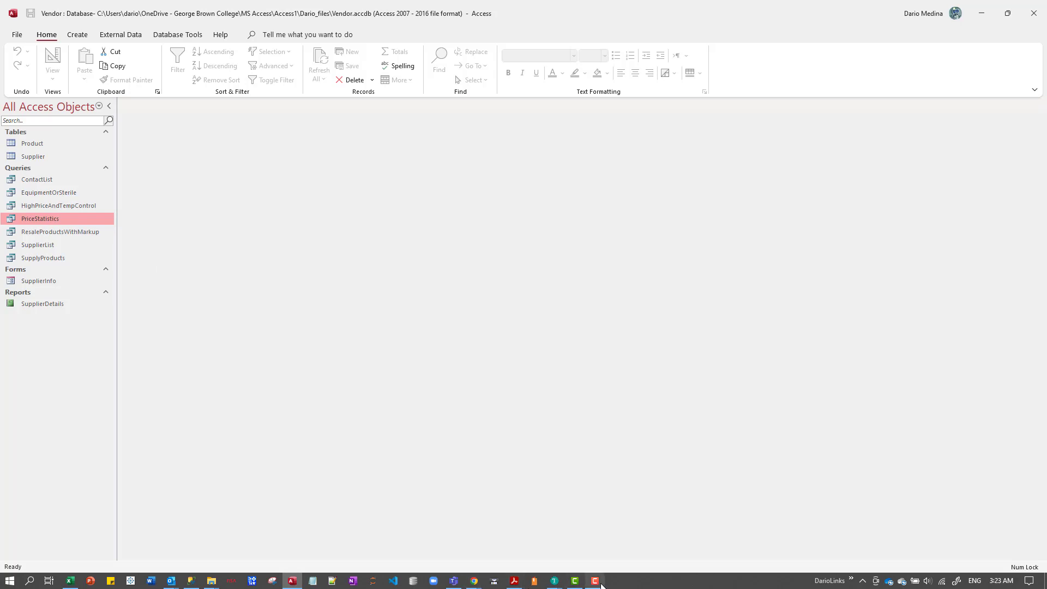
pyautogui.click(576, 581)
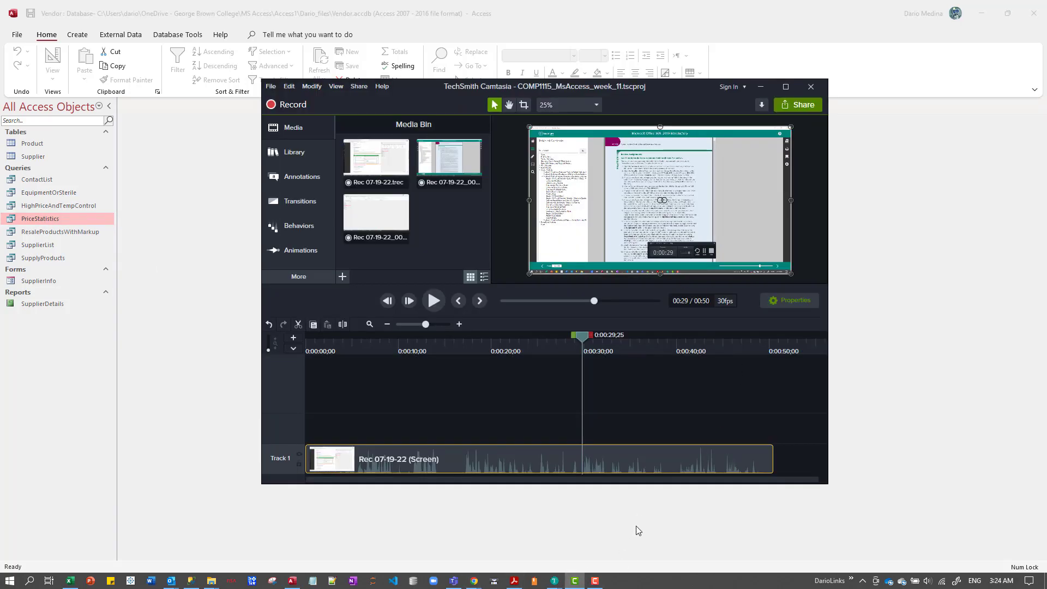
pyautogui.click(609, 546)
pyautogui.click(594, 581)
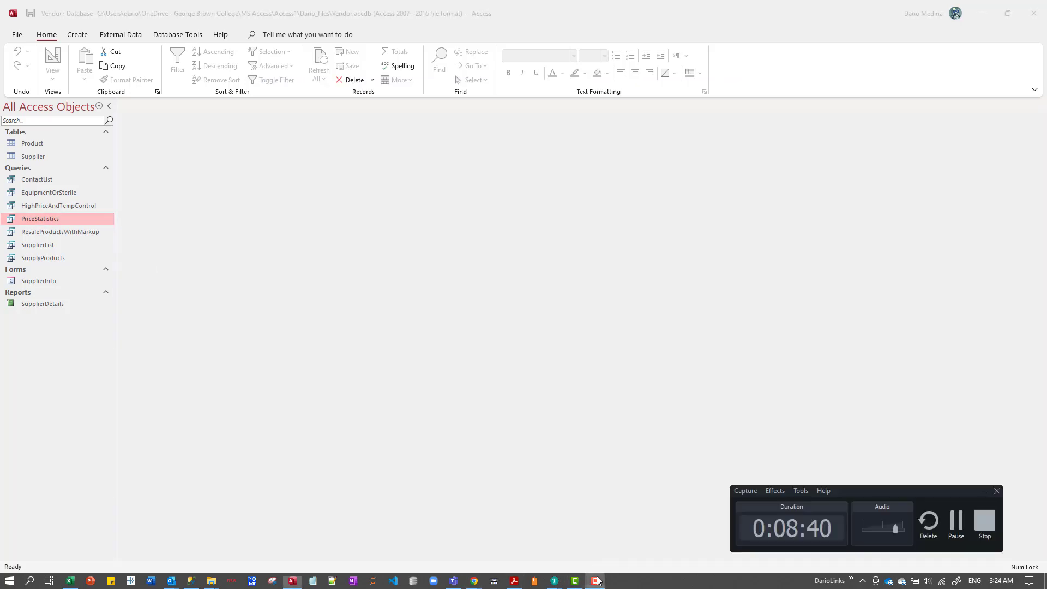
pyautogui.click(996, 533)
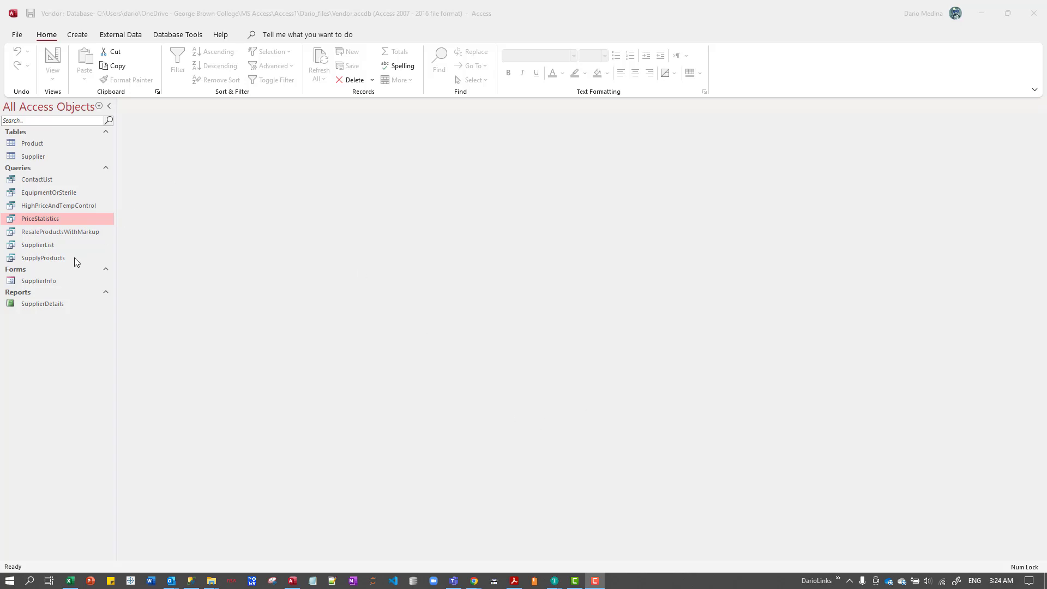
pyautogui.click(51, 185)
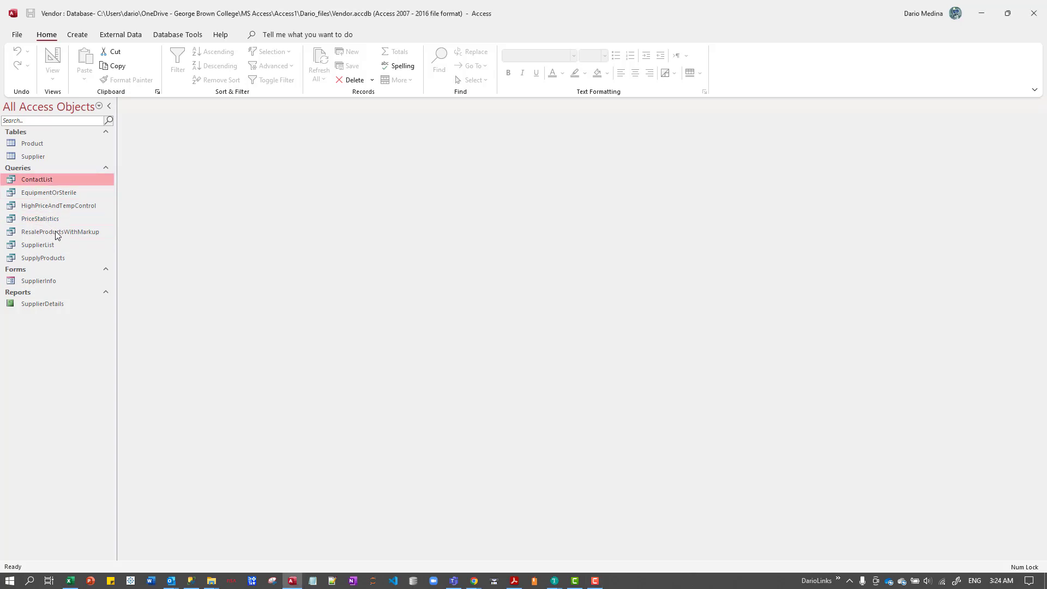
# Copy the PriceStatistics query and paste it as a new query named PriceStatisticsBySupplier.
pyautogui.click(40, 221)
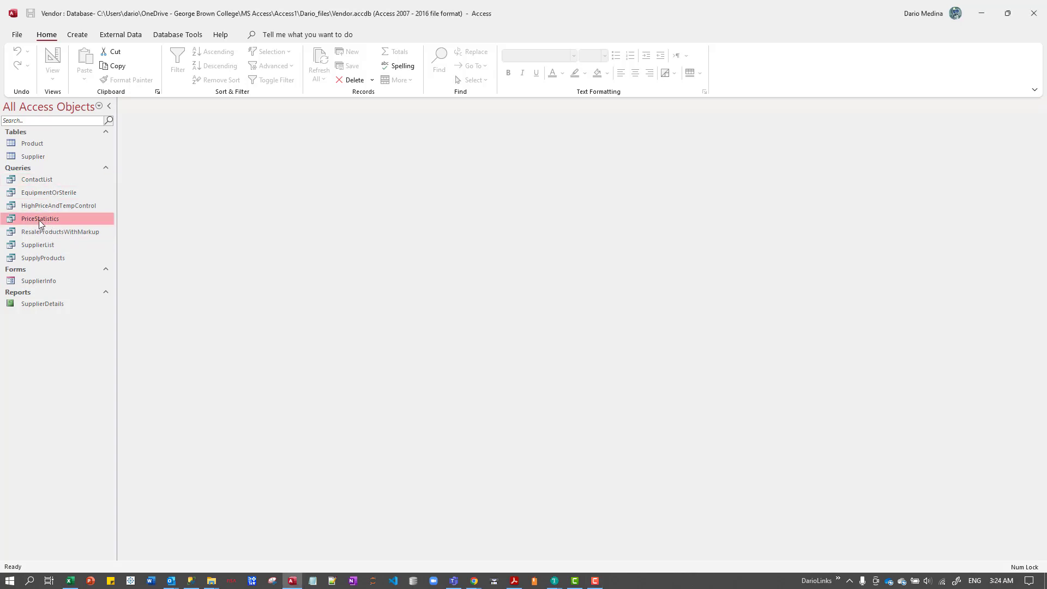
pyautogui.rightClick(39, 223)
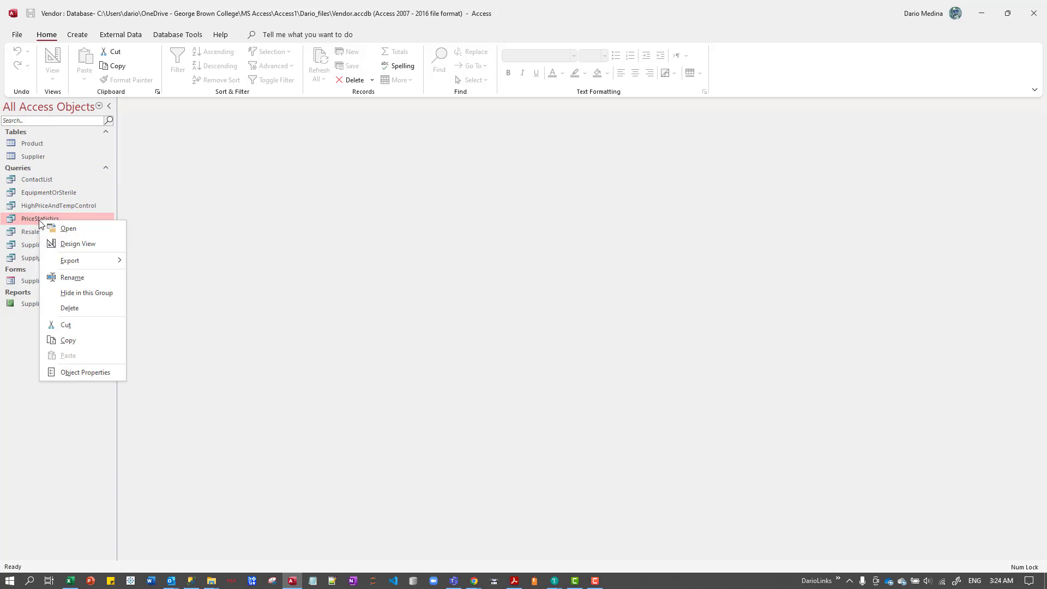
pyautogui.click(76, 342)
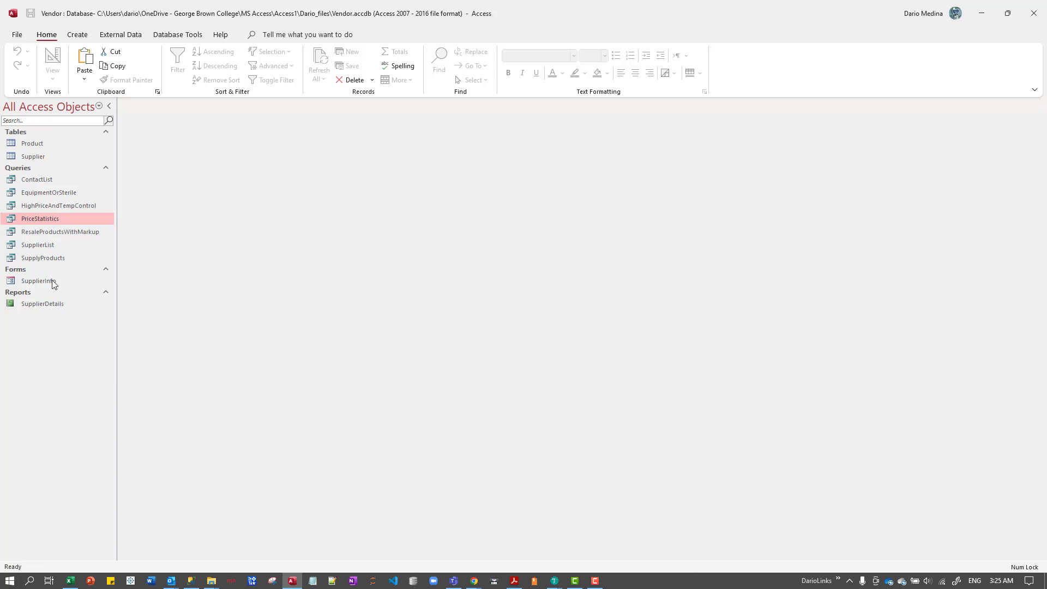
pyautogui.rightClick(53, 388)
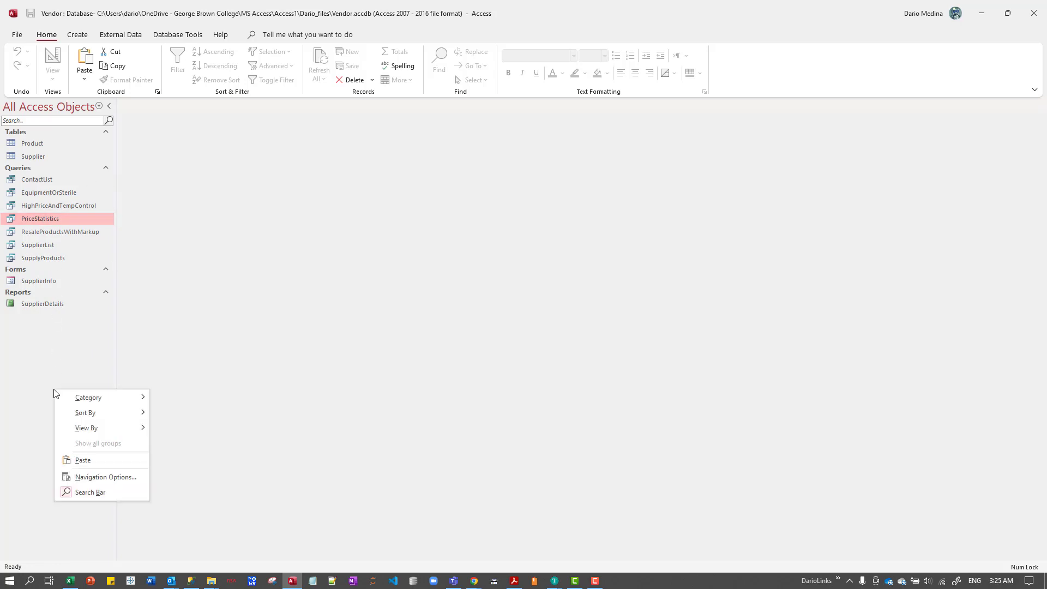
pyautogui.click(82, 460)
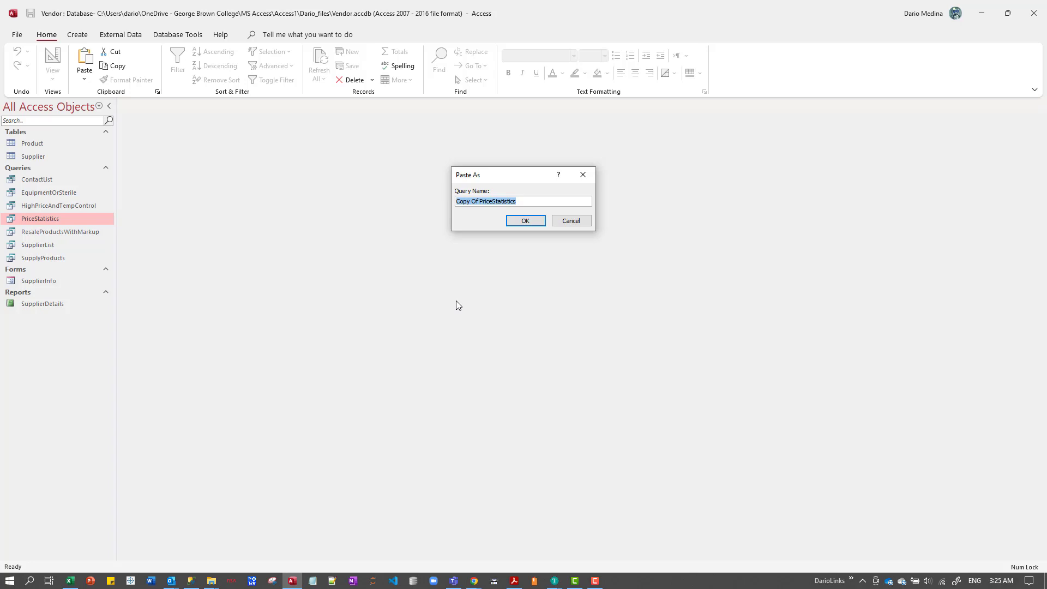
pyautogui.write('PriceStatisticsBySupplier')
pyautogui.press('Return')
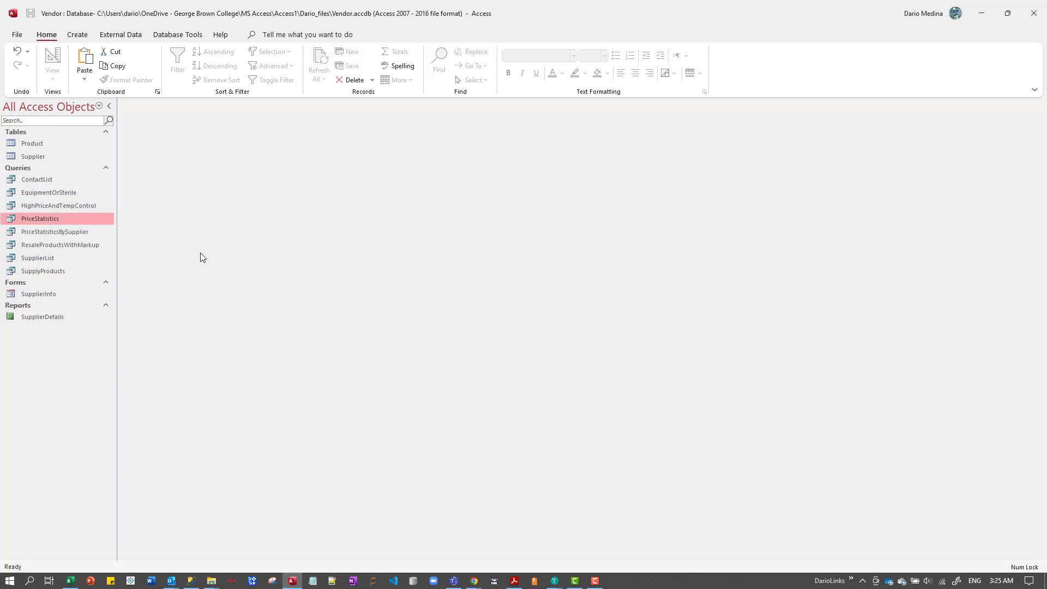
# Open the PriceStatisticsBySupplier query in Design view and add the Supplier table beside the Product table.
pyautogui.click(48, 231)
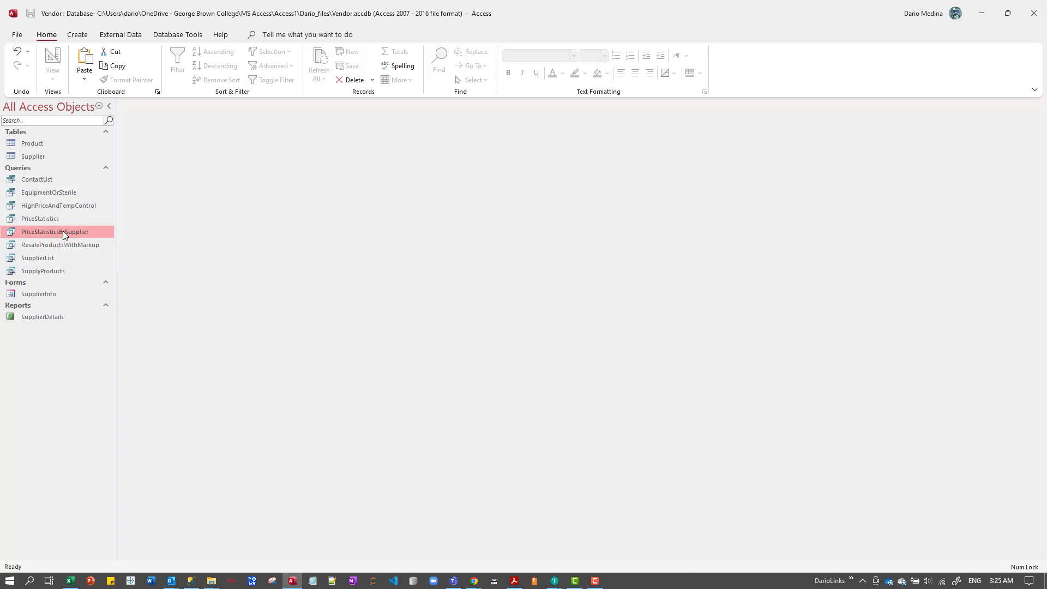
pyautogui.rightClick(64, 234)
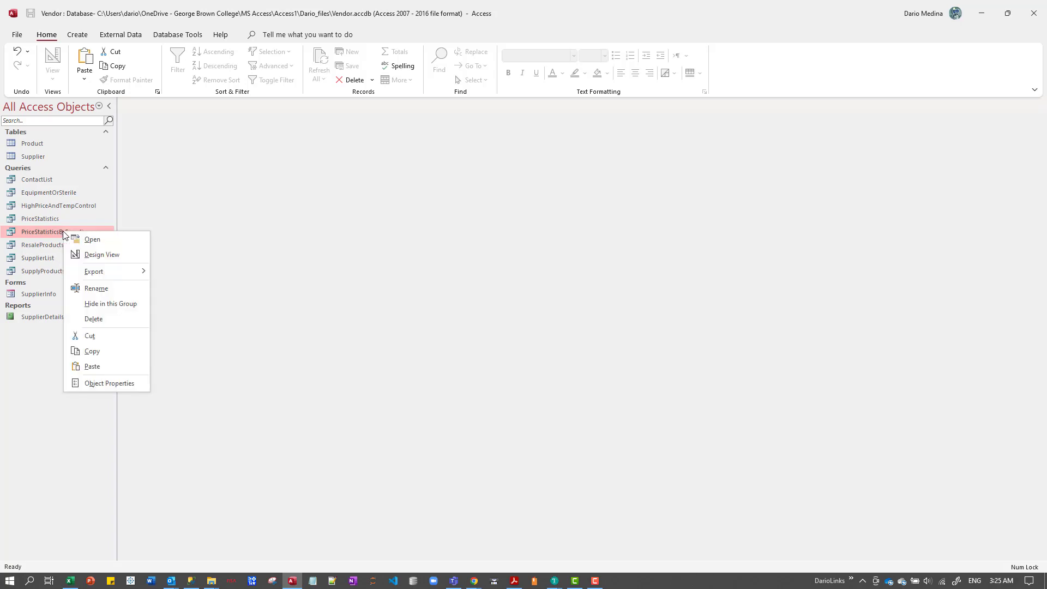
pyautogui.click(102, 255)
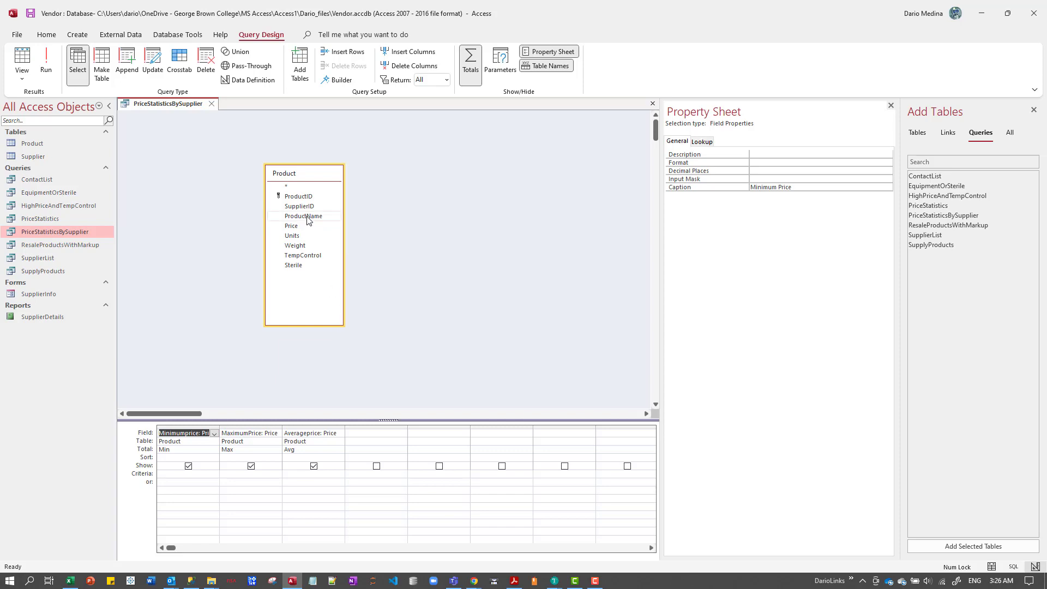
pyautogui.click(32, 156)
pyautogui.moveTo(31, 154); pyautogui.dragTo(512, 195)
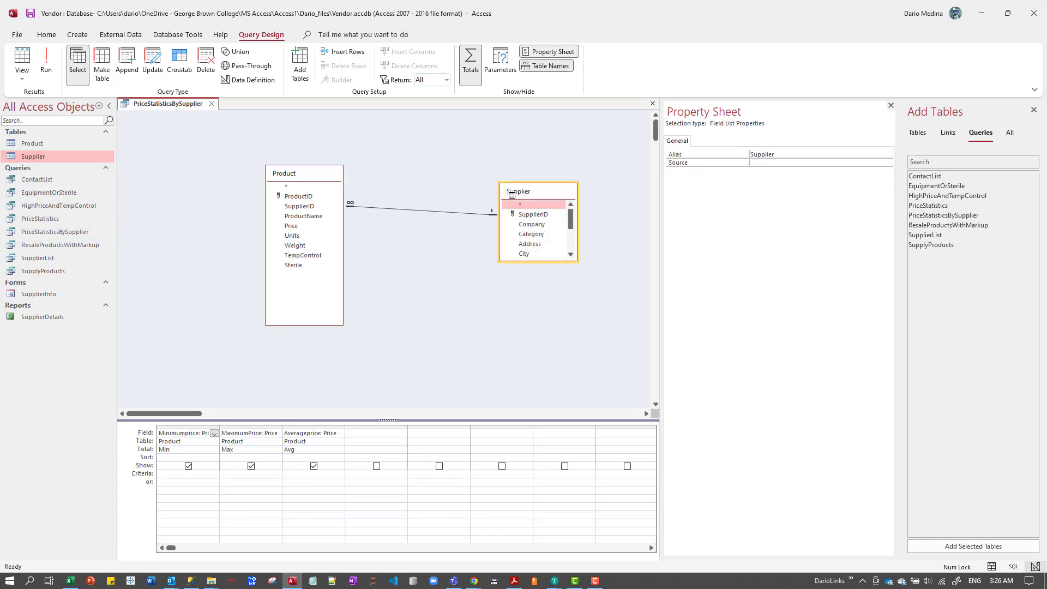
# Extend the Supplier field list to show all fields, add Company to the query as a Group By field, and run the query.
pyautogui.moveTo(526, 262); pyautogui.dragTo(531, 337)
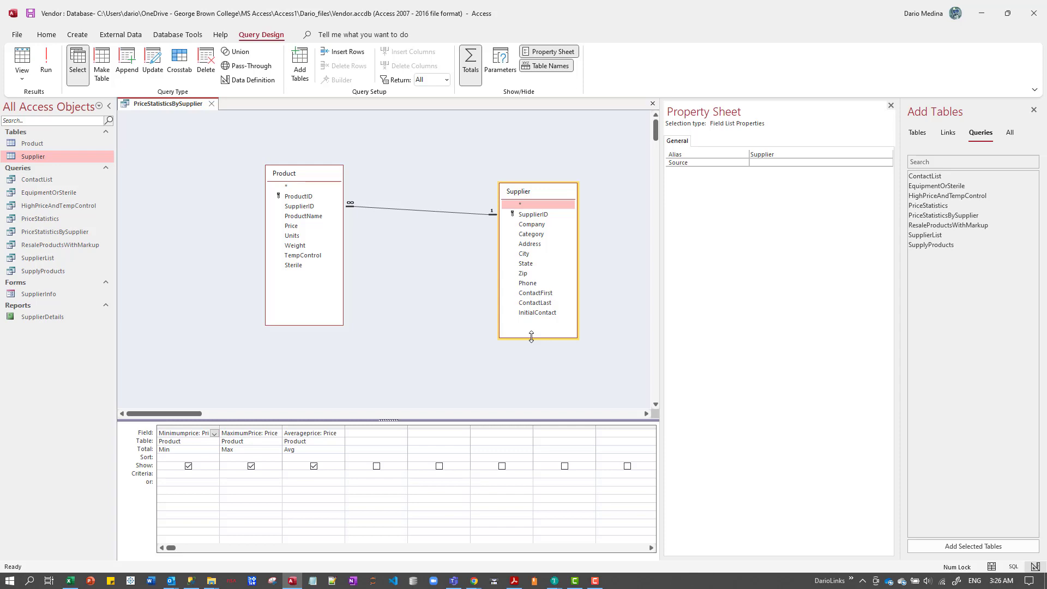
pyautogui.click(528, 225)
pyautogui.doubleClick(528, 225)
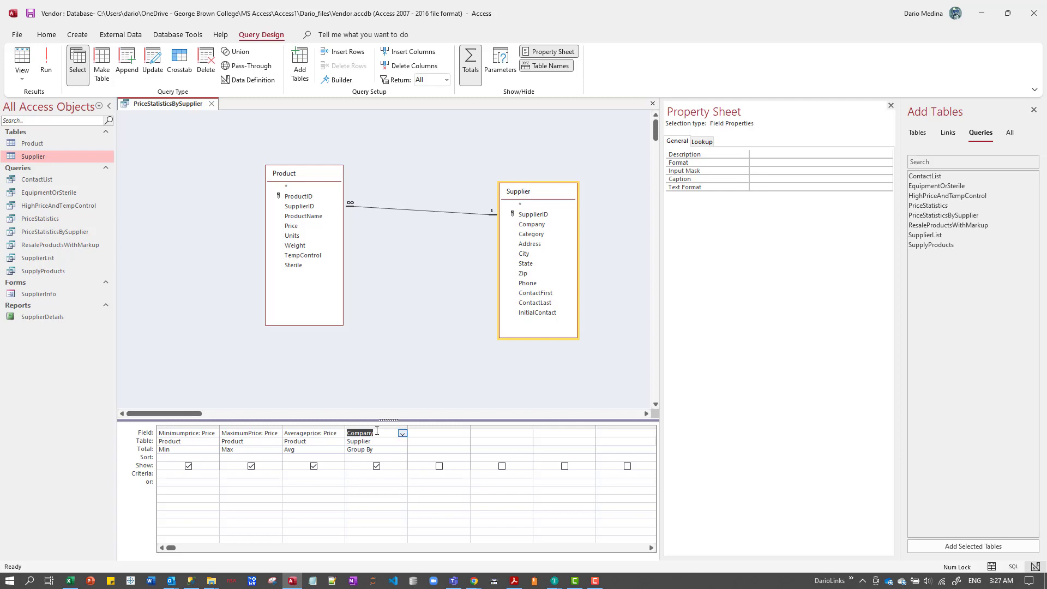
pyautogui.click(50, 60)
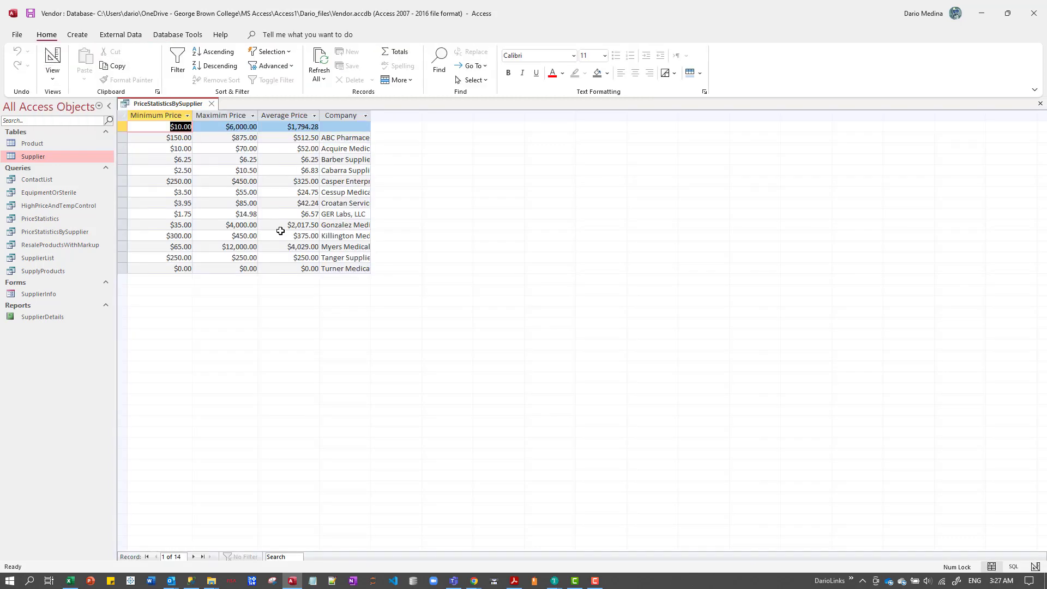
# Widen the Company column to fit its contents and close the PriceStatisticsBySupplier query, saving its design changes.
pyautogui.doubleClick(371, 115)
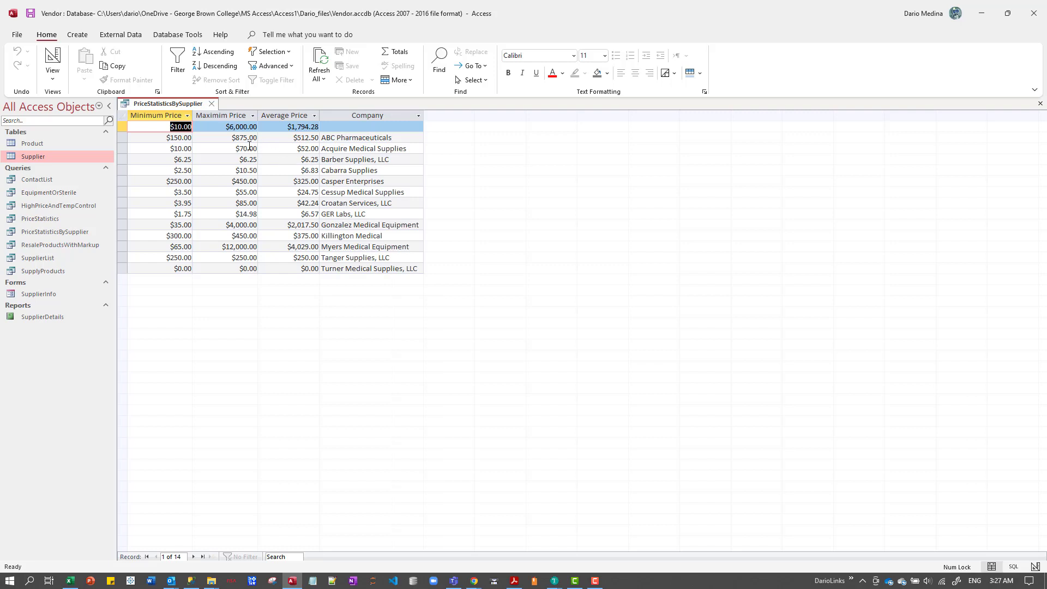
pyautogui.click(123, 138)
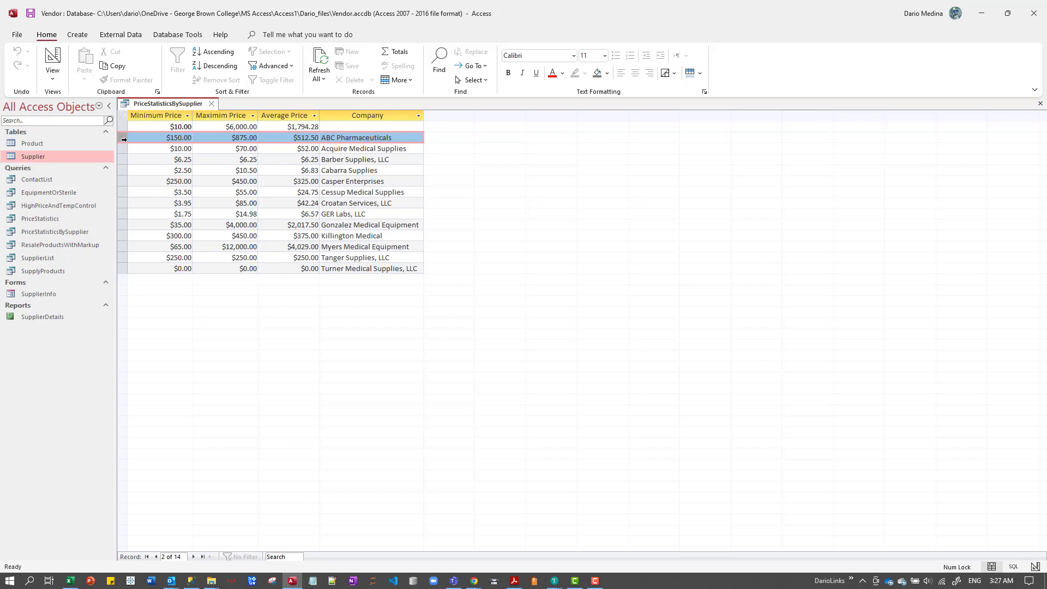
pyautogui.click(212, 102)
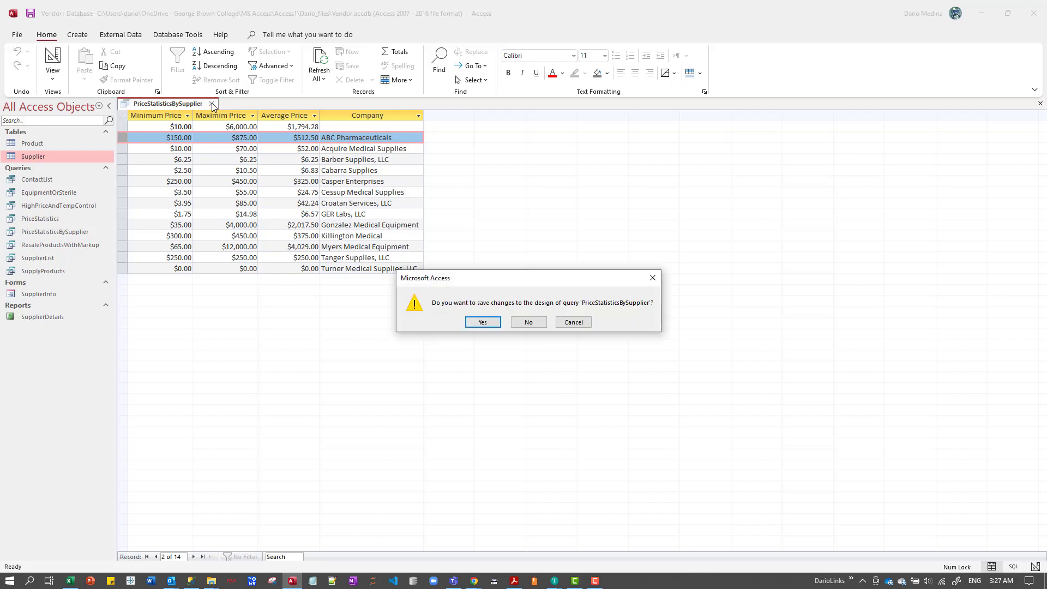
pyautogui.click(482, 322)
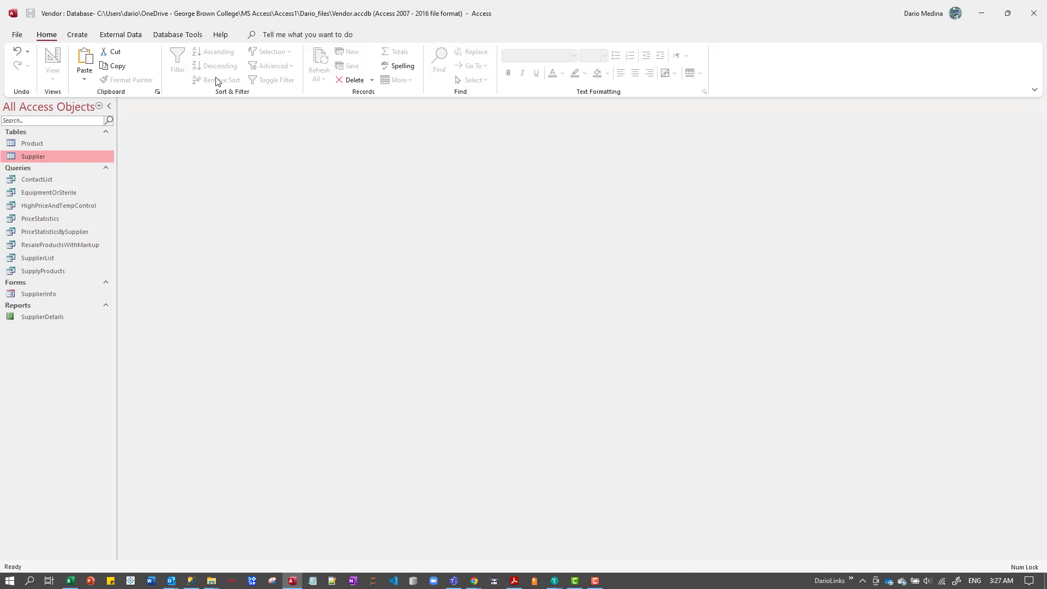
# Compact and repair the Vendor database.
pyautogui.click(190, 36)
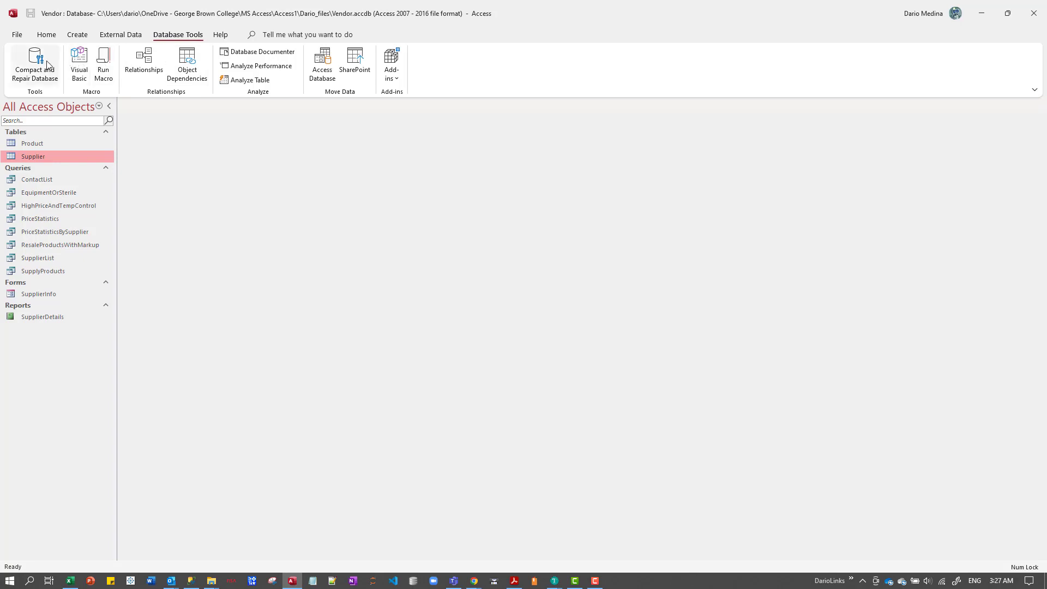
pyautogui.click(41, 66)
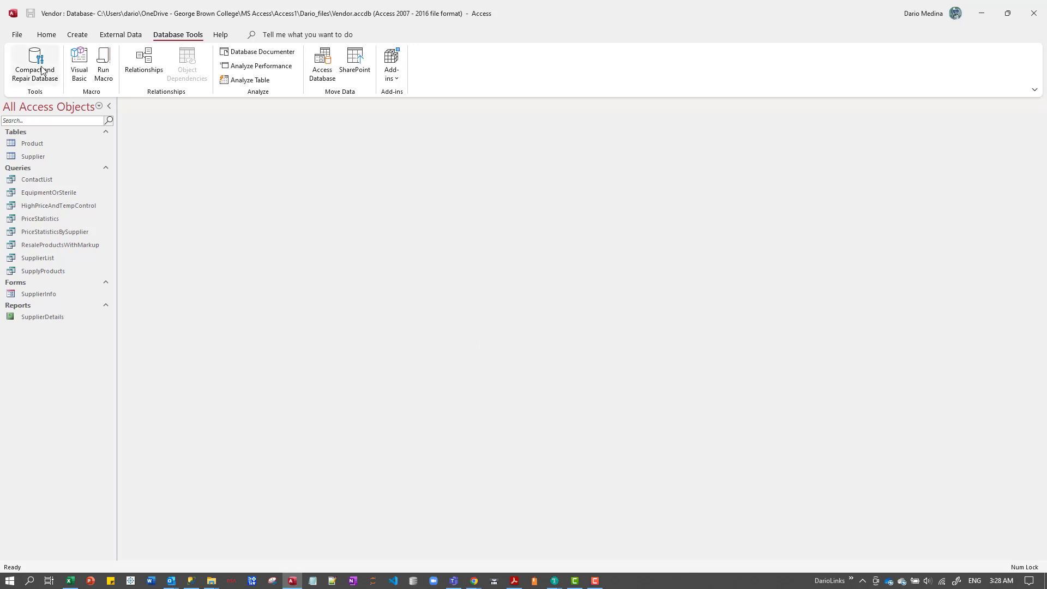
pyautogui.click(43, 70)
pyautogui.click(50, 74)
pyautogui.click(594, 581)
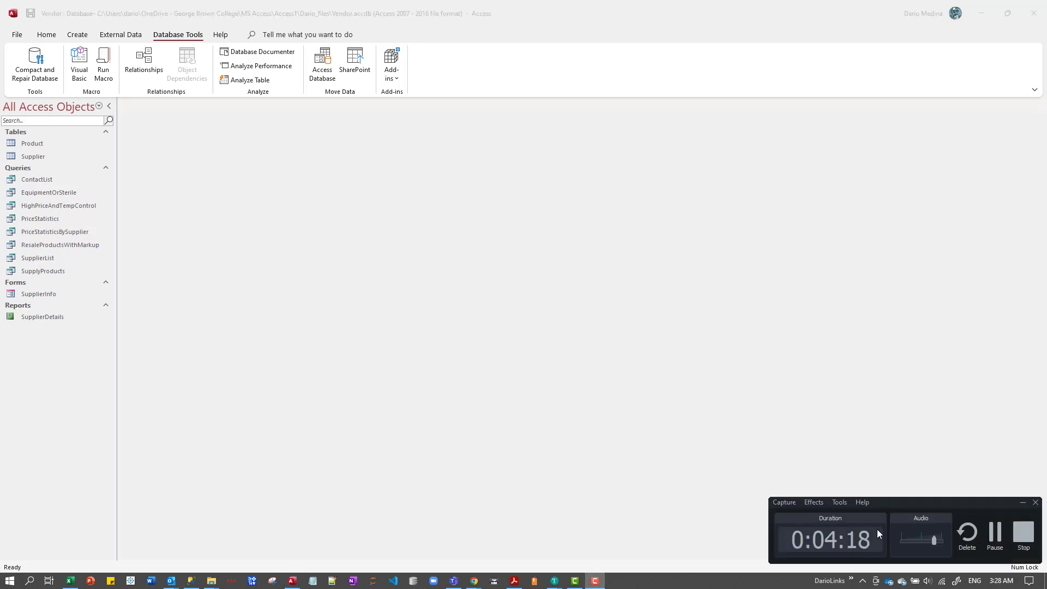